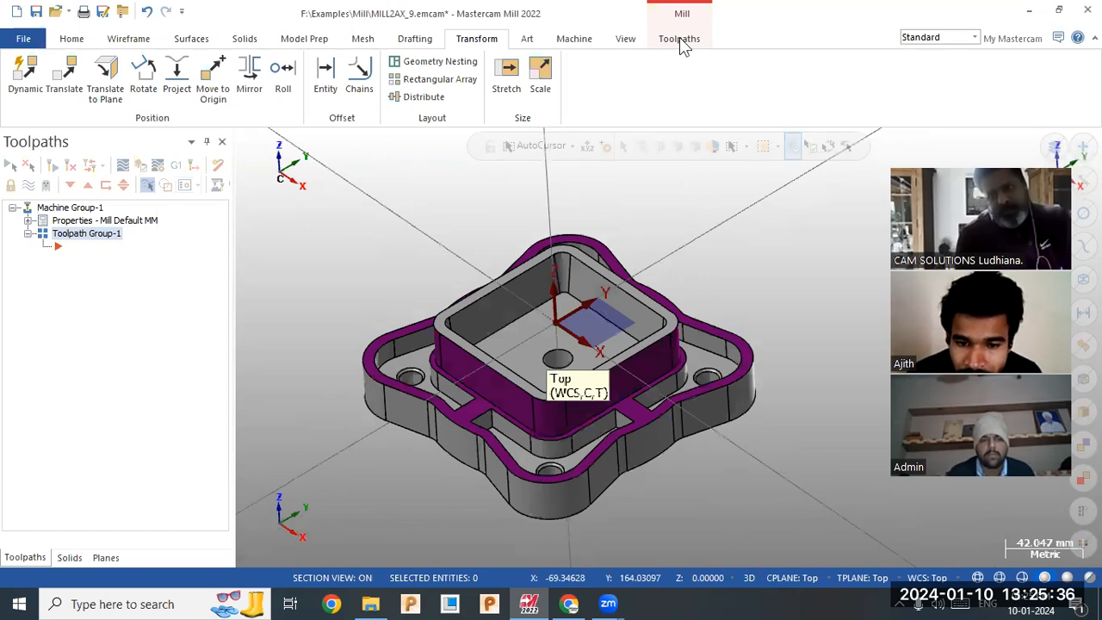
Create a 3D OptiRough toolpath and select the entire solid body as its machining geometry.
left_click(679, 38)
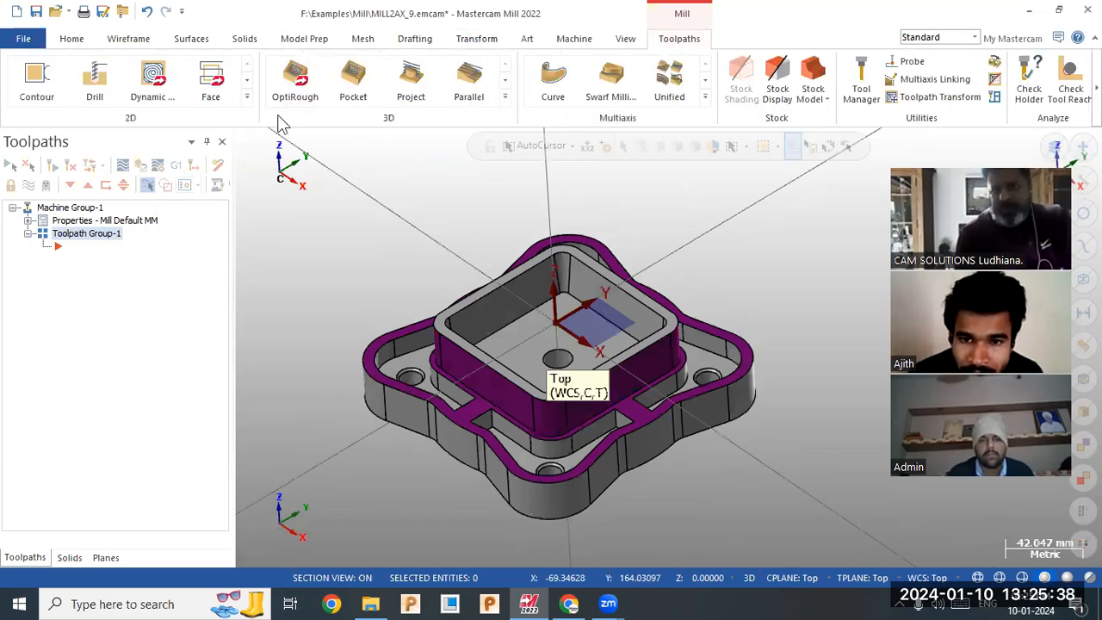
left_click(248, 98)
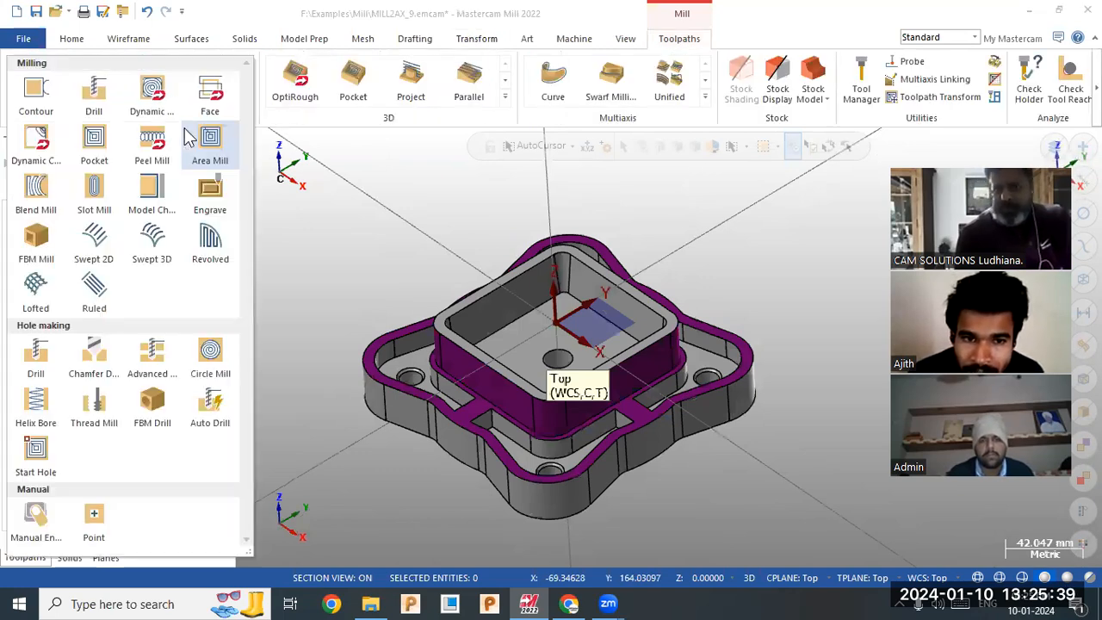
left_click(505, 98)
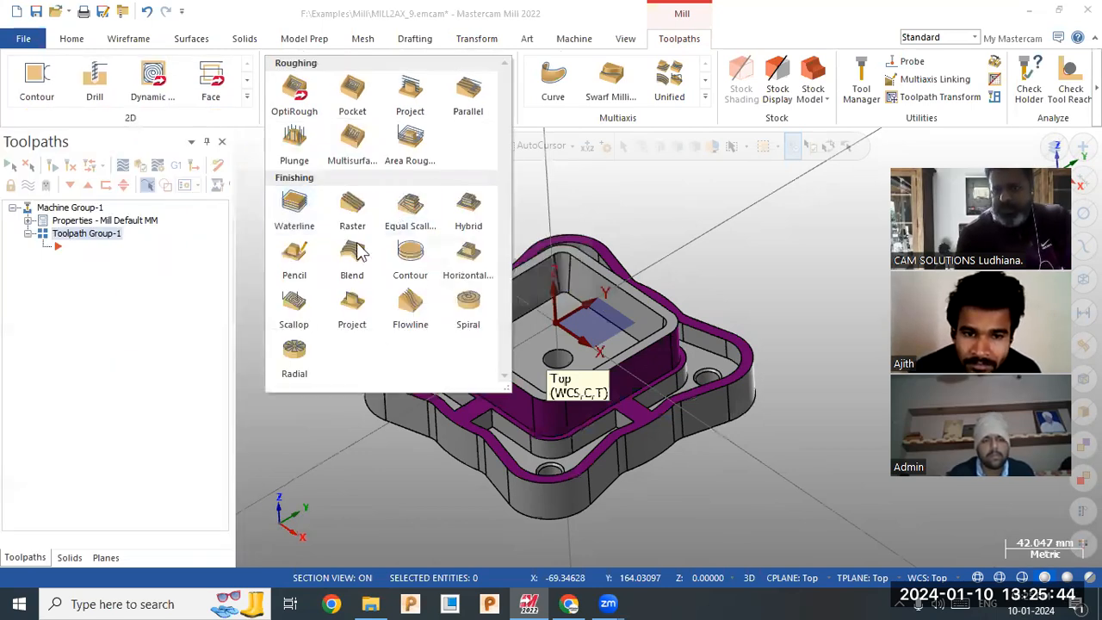
left_click(300, 104)
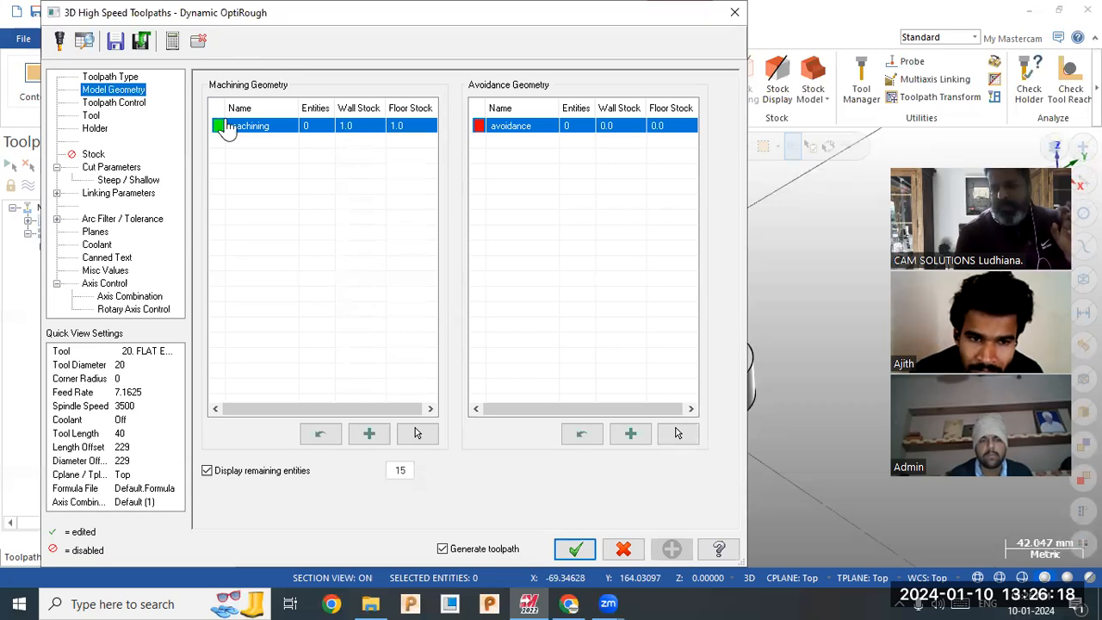
left_click(417, 433)
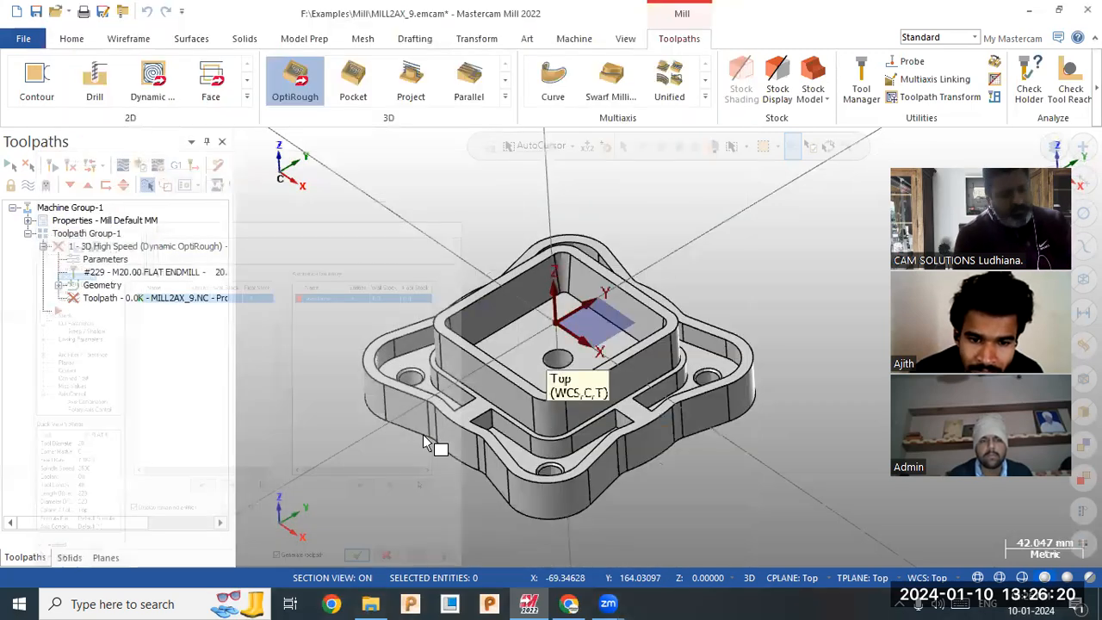
triple_click(435, 439)
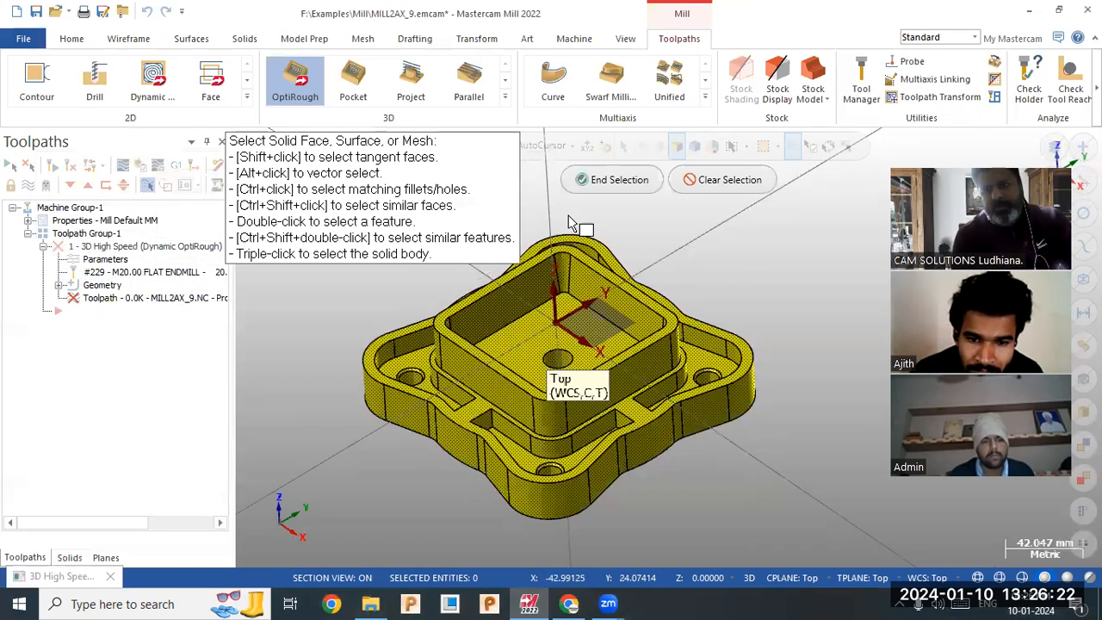
left_click(595, 179)
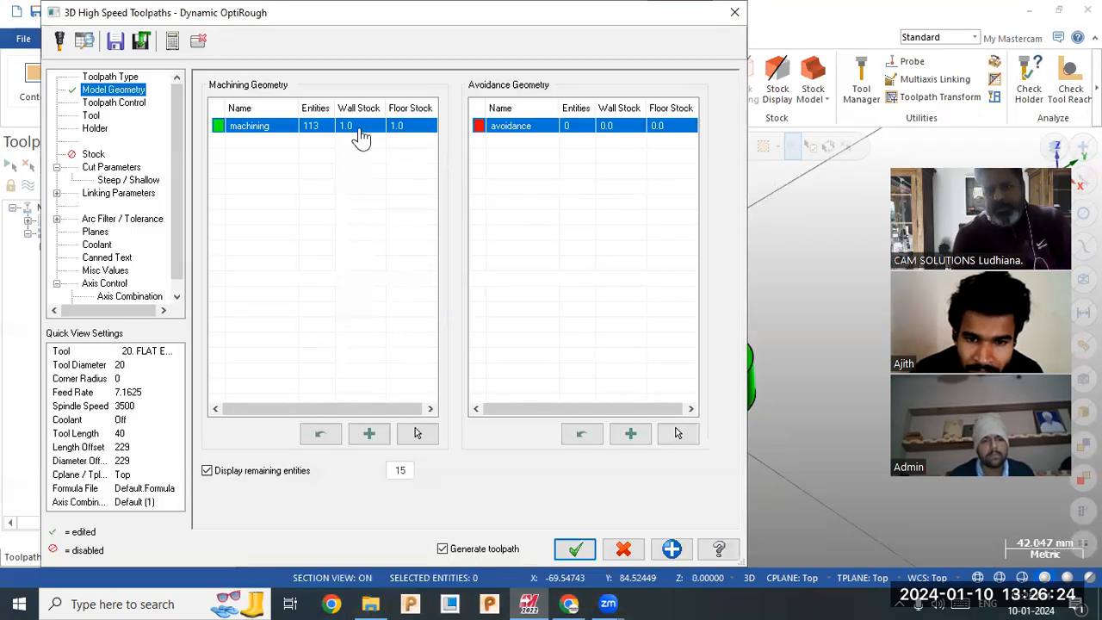
Set both the wall stock and floor stock of the machining geometry to 0.
left_click(361, 129)
type("0")
left_click(422, 129)
type("0")
key("Return")
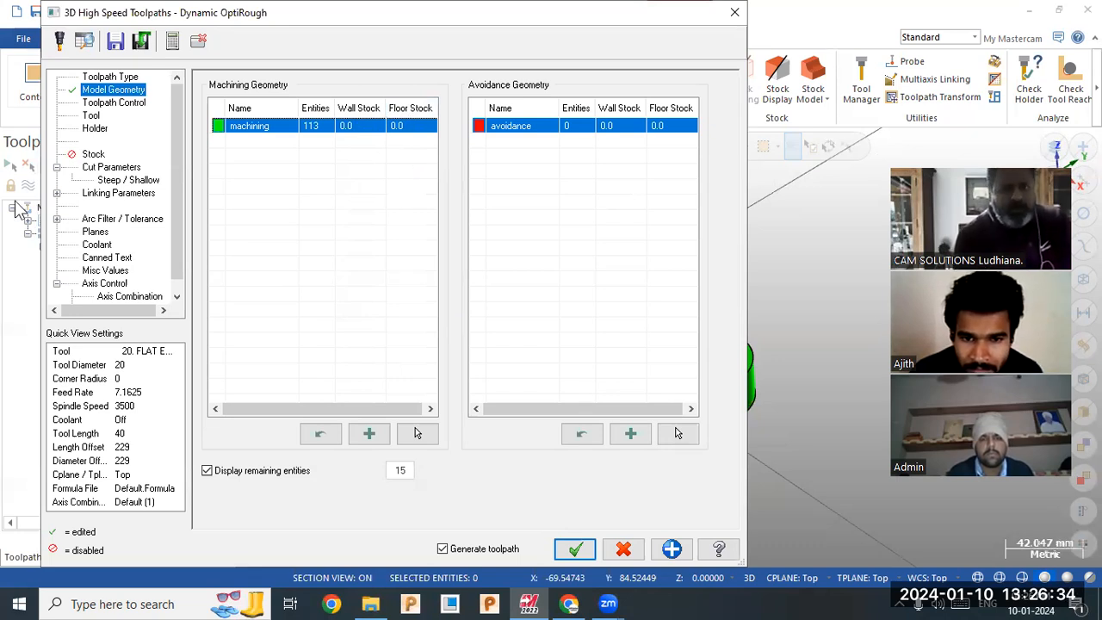
In the cut parameters, set the stepover distance to 10% and the stepdown to 10 mm.
left_click(110, 173)
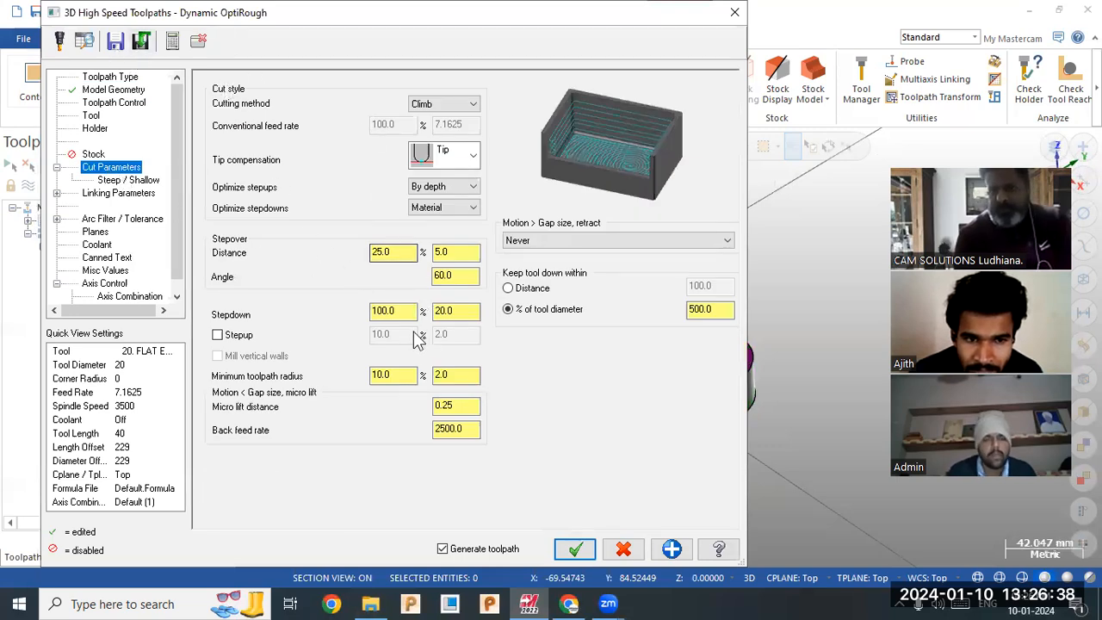
left_click(449, 251)
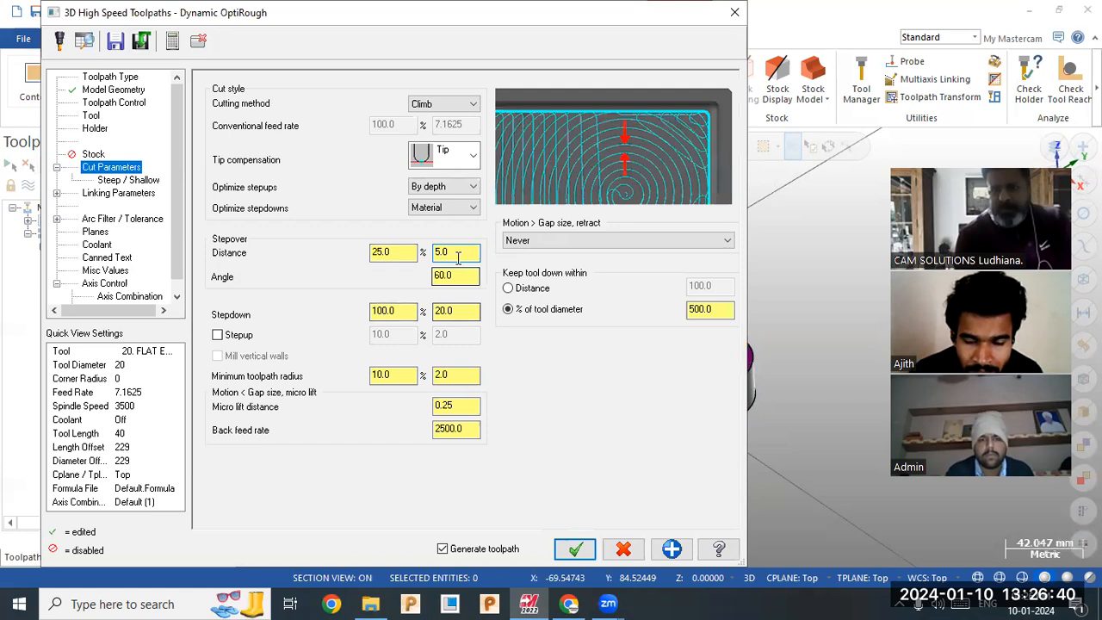
double_click(379, 251)
type("10")
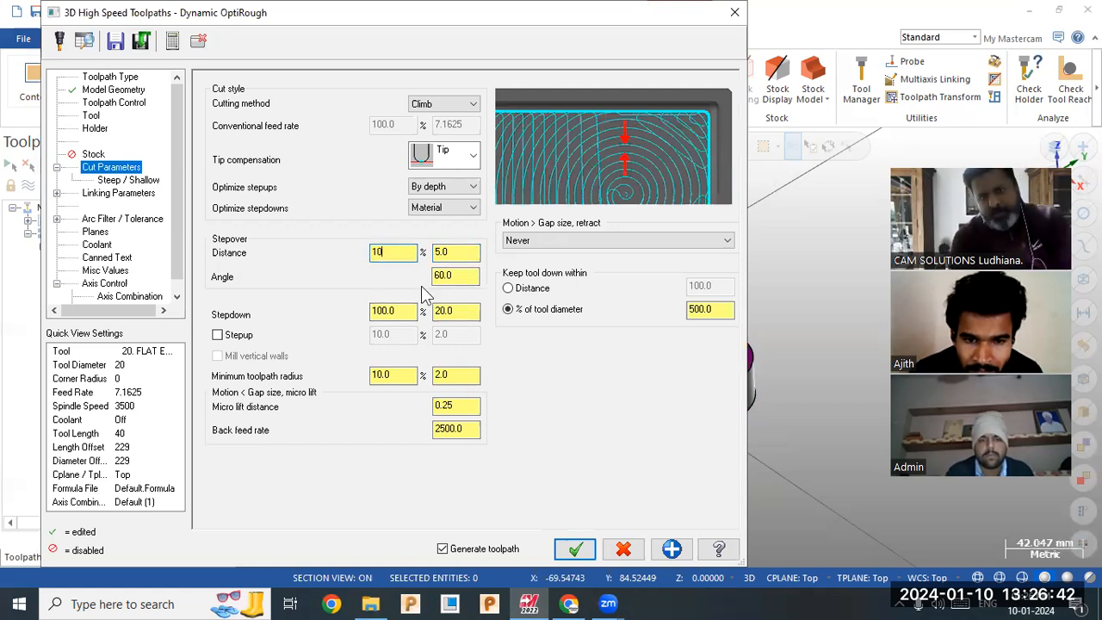
double_click(457, 311)
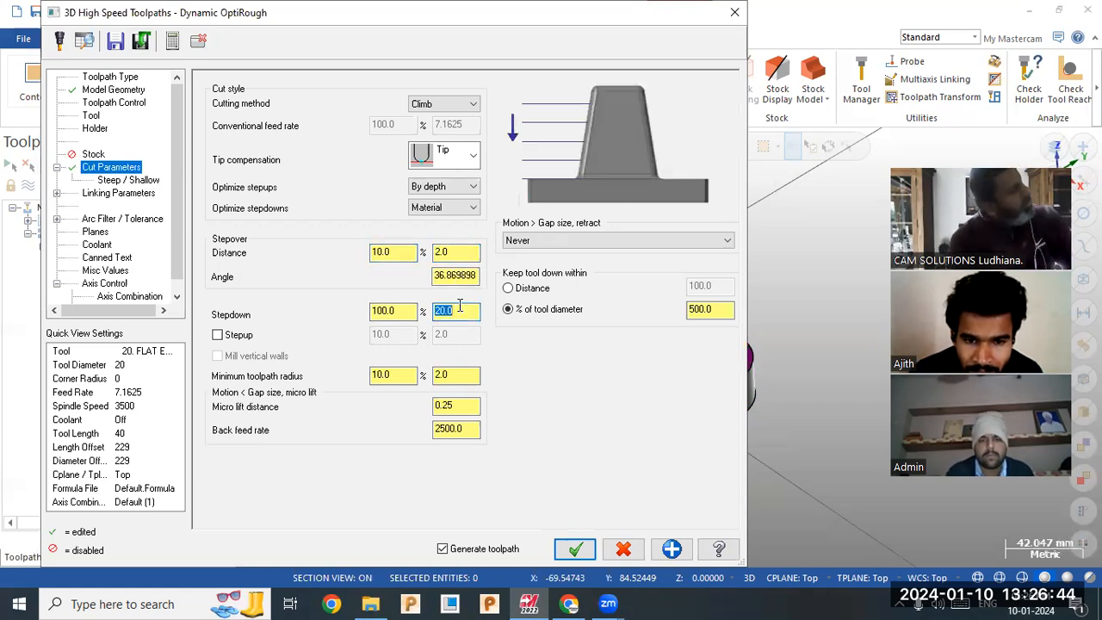
type("10")
key("Return")
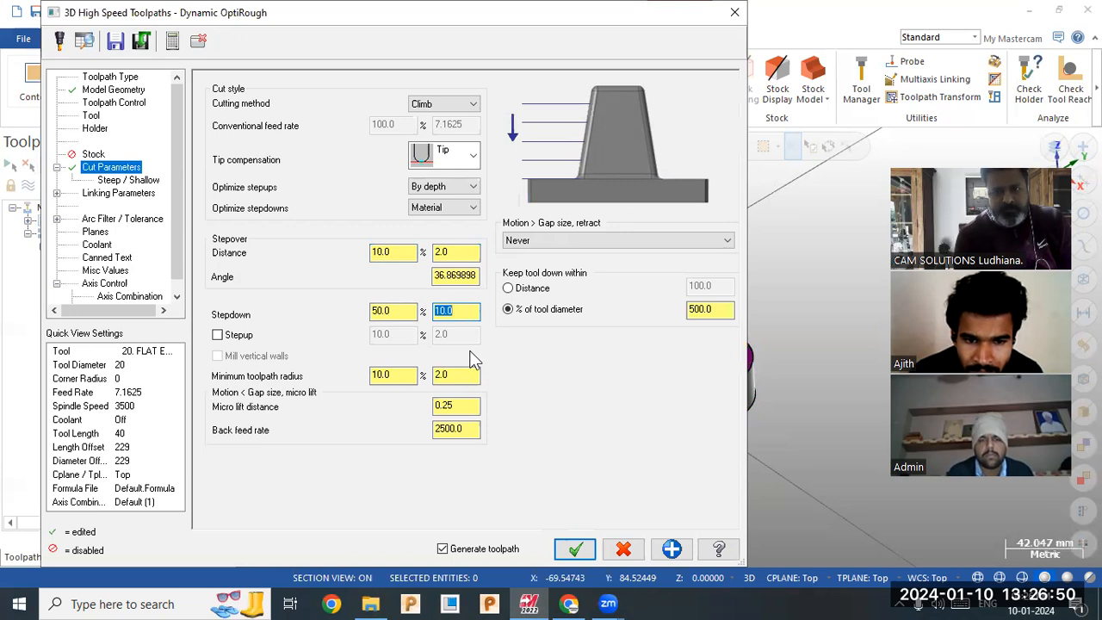
Edit the 20 mm flat endmill and set its overall length to 90 mm.
left_click(121, 193)
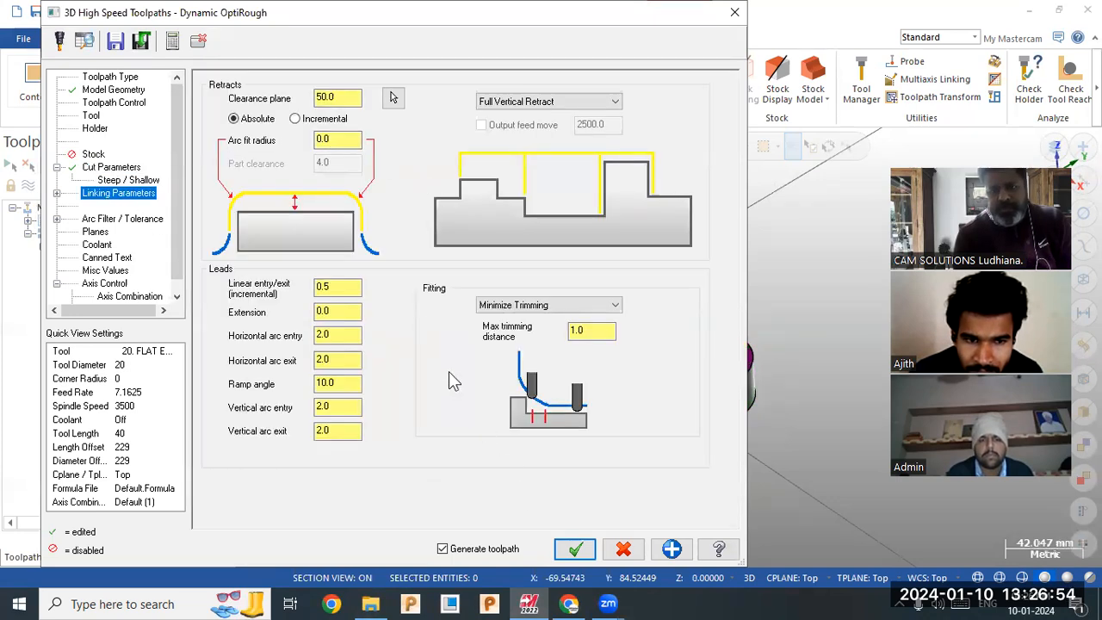
left_click(91, 116)
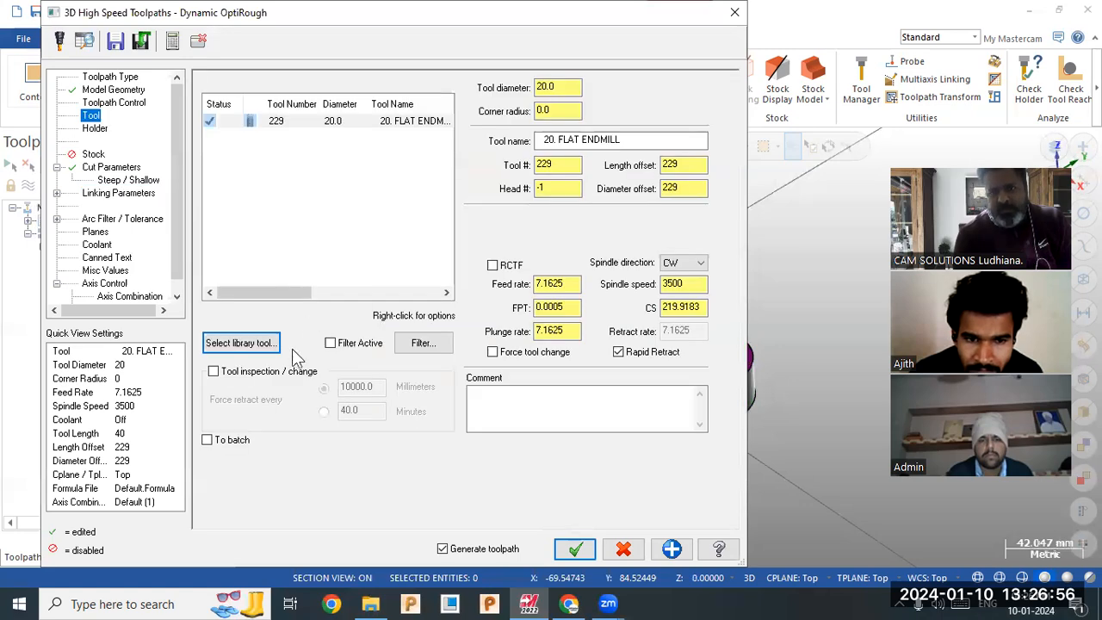
right_click(308, 122)
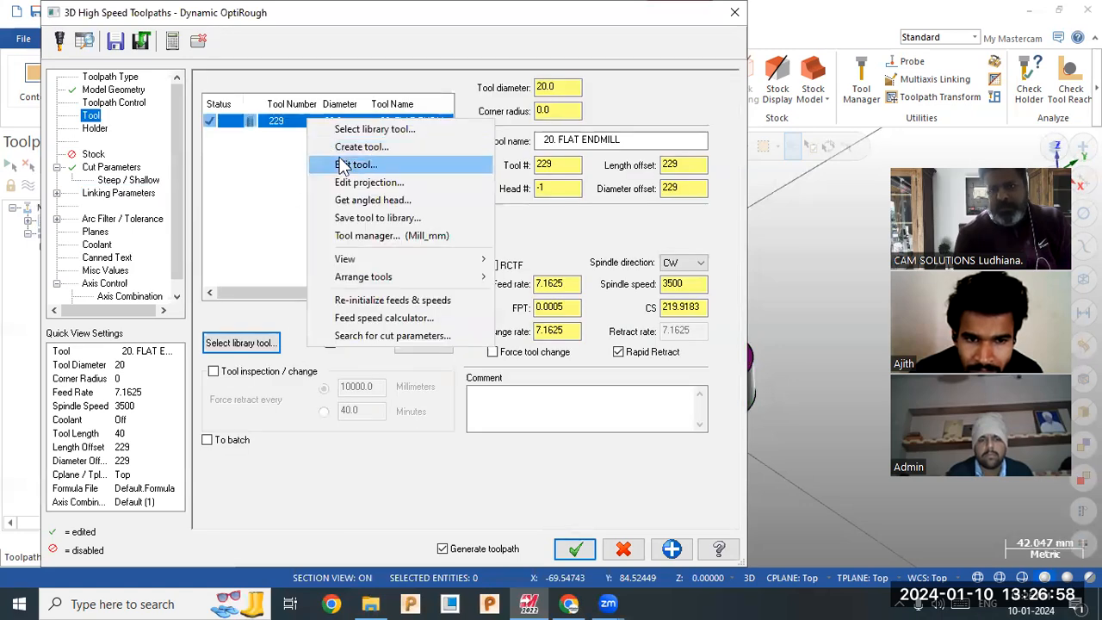
left_click(355, 164)
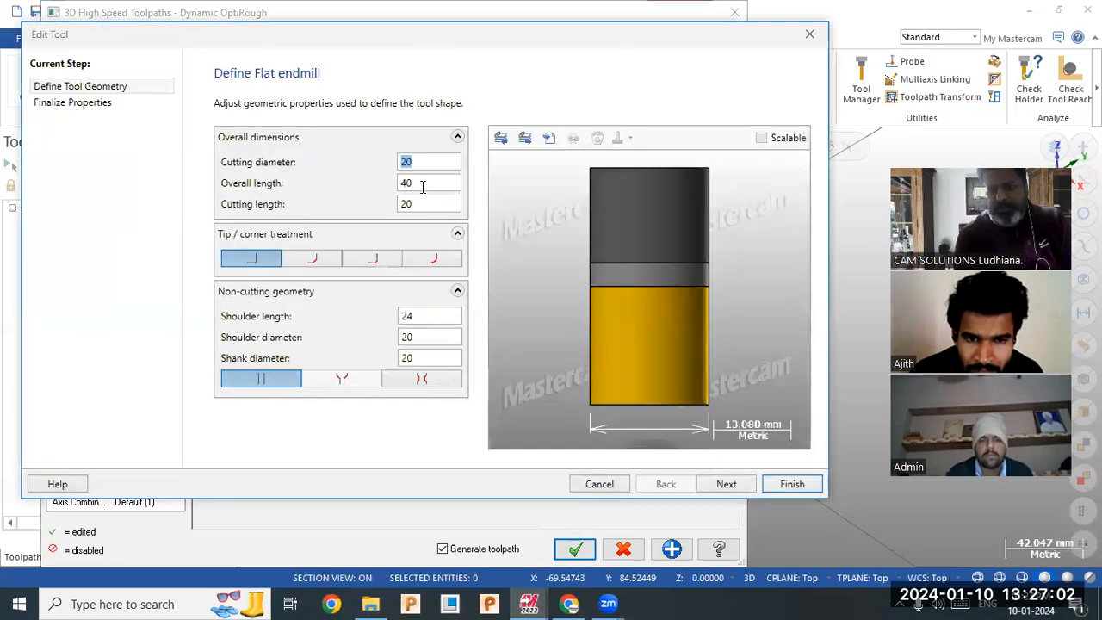
left_click(421, 187)
left_click(422, 203)
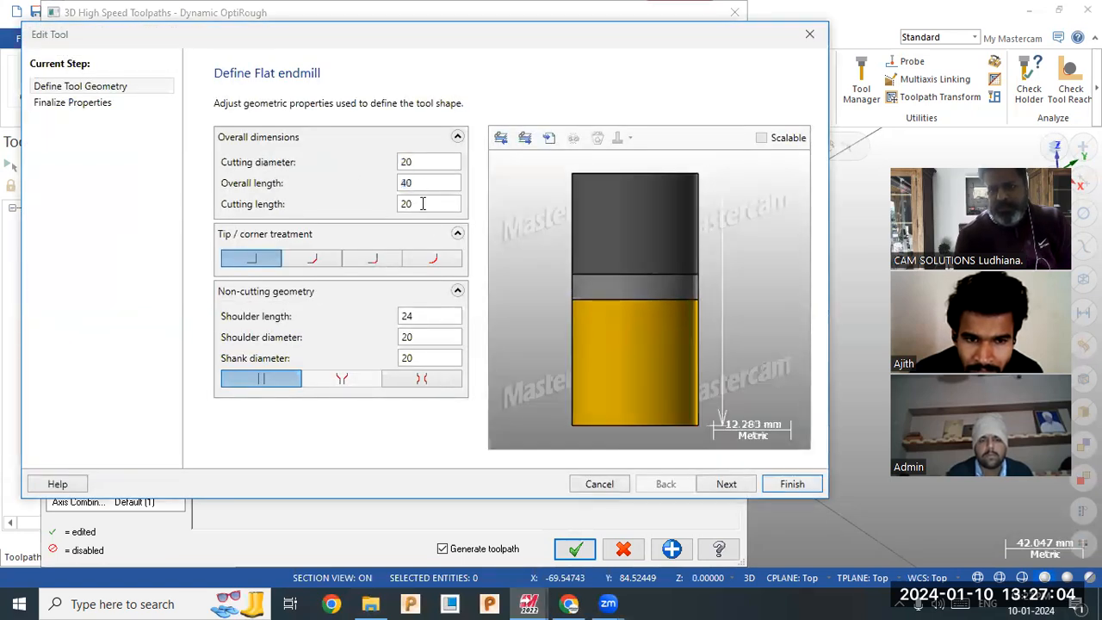
left_click(425, 183)
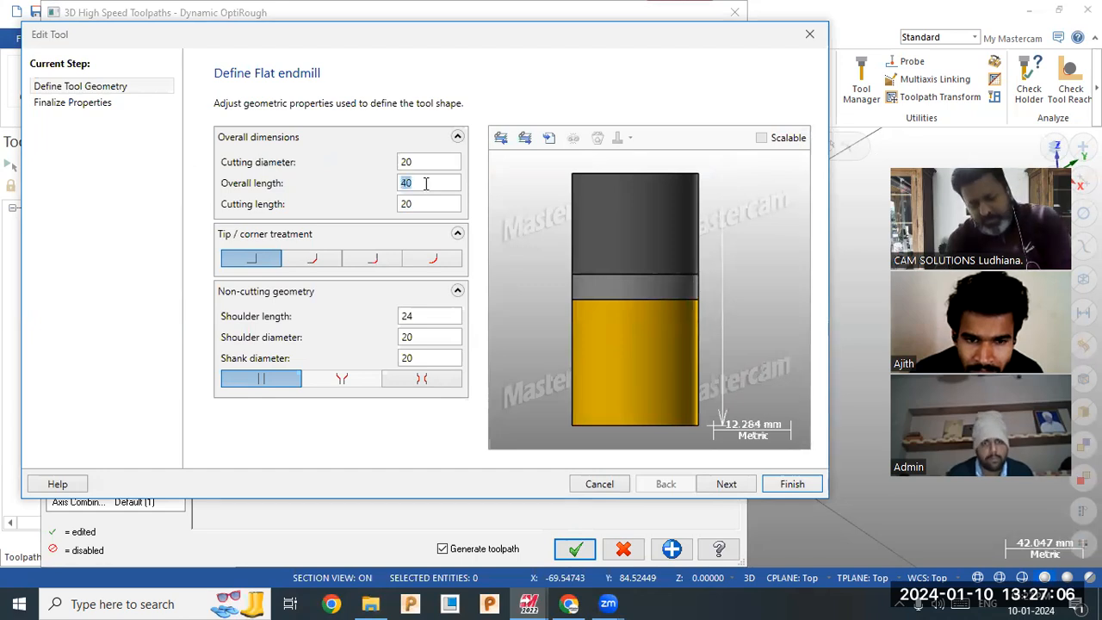
type("90")
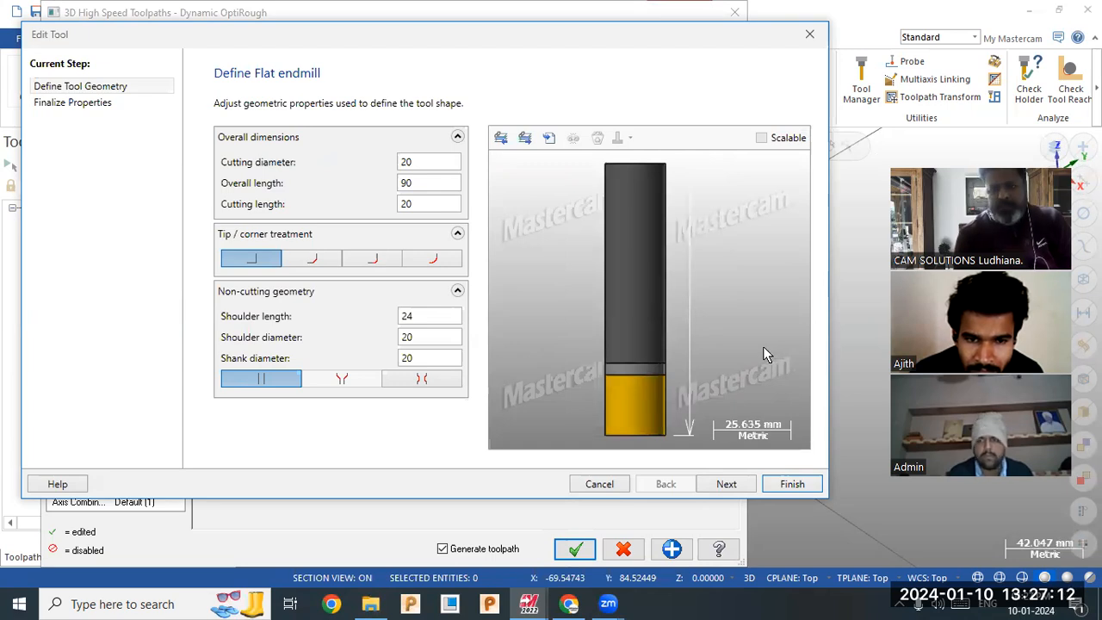
left_click(710, 484)
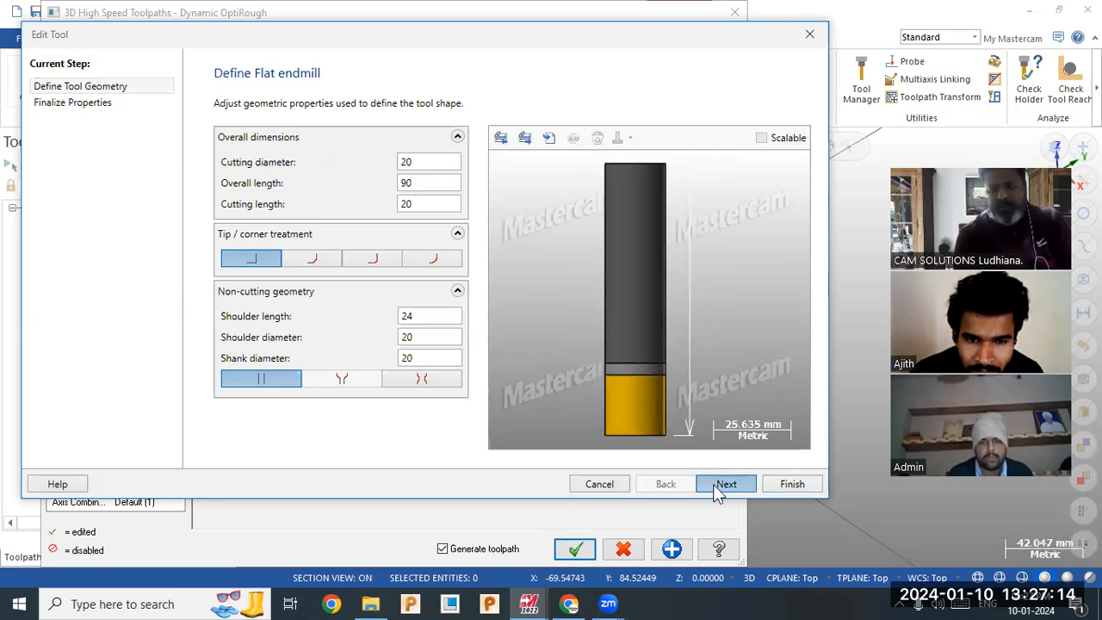
left_click(780, 484)
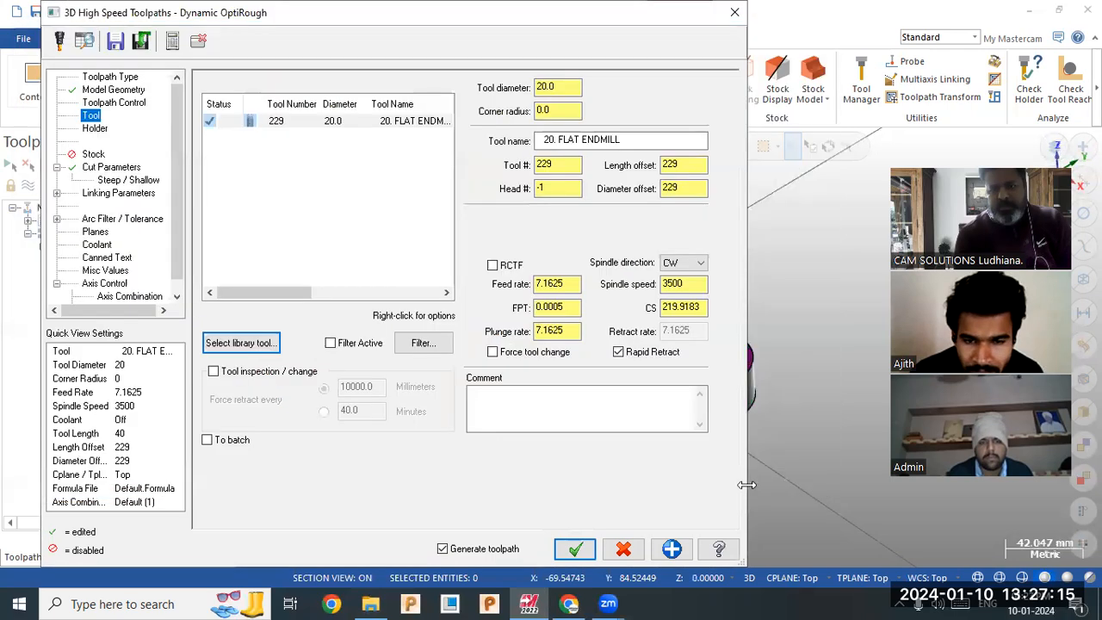
Set the tool projection of the default holder assembly to 80 mm.
left_click(96, 131)
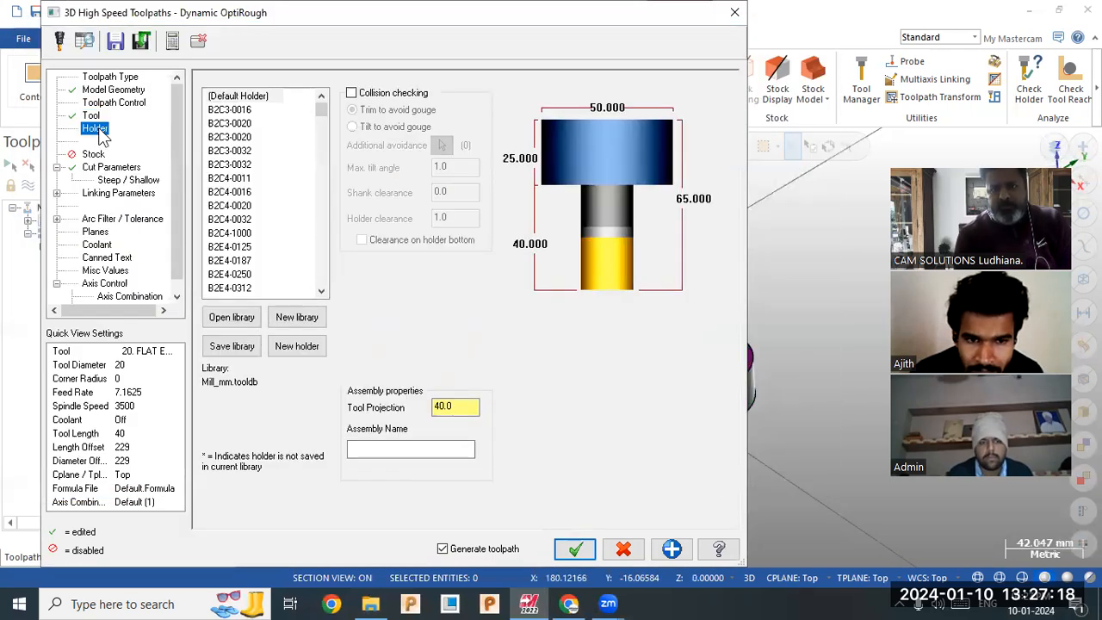
double_click(454, 407)
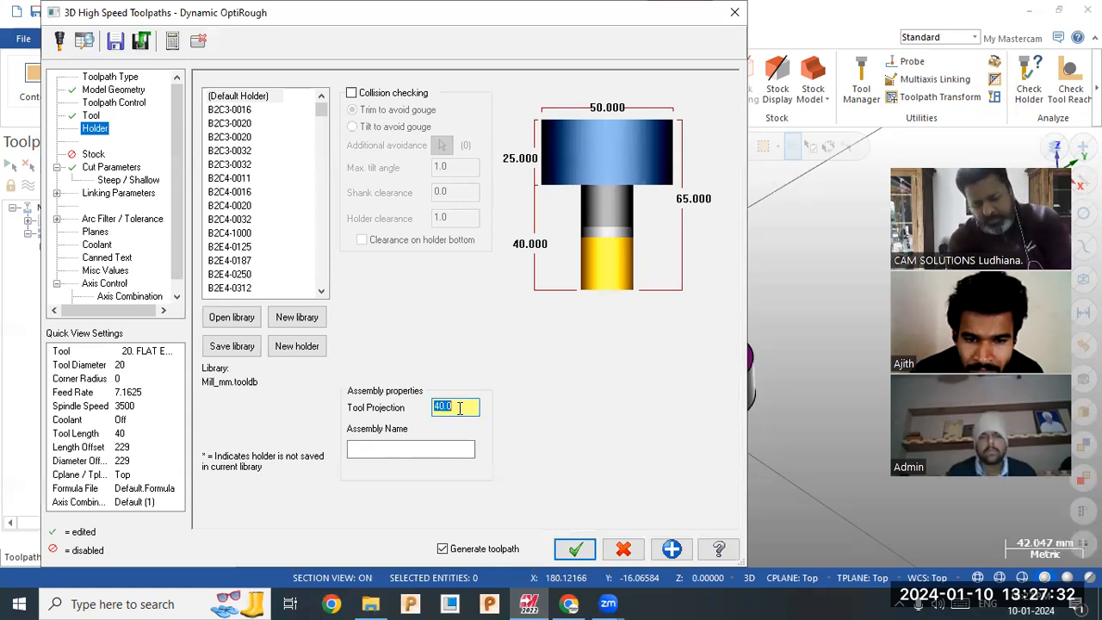
type("8")
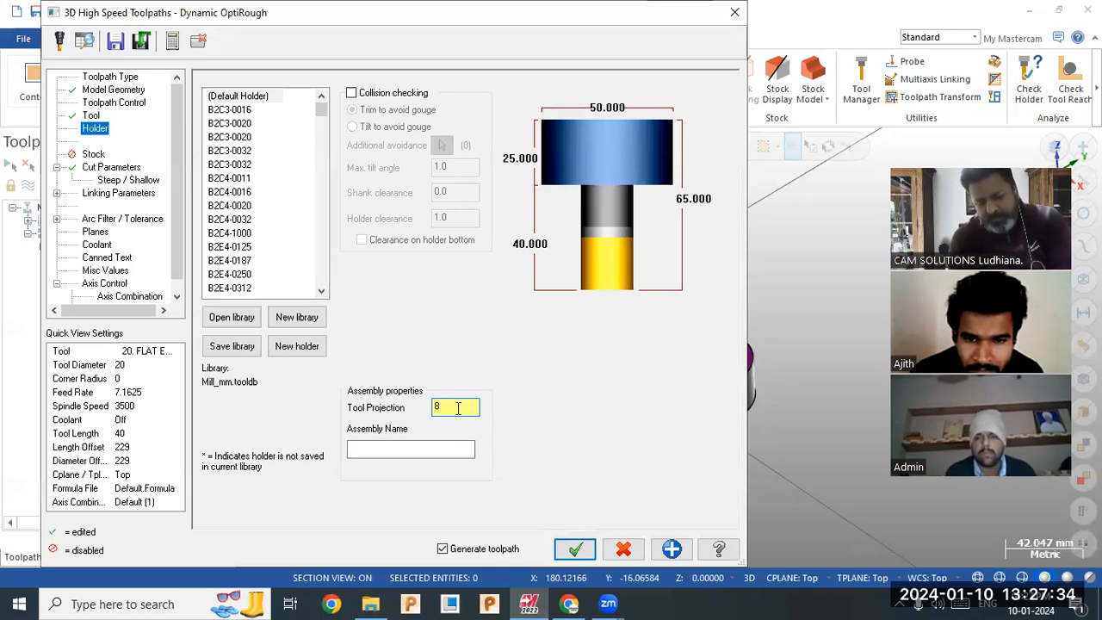
type("0")
key("Return")
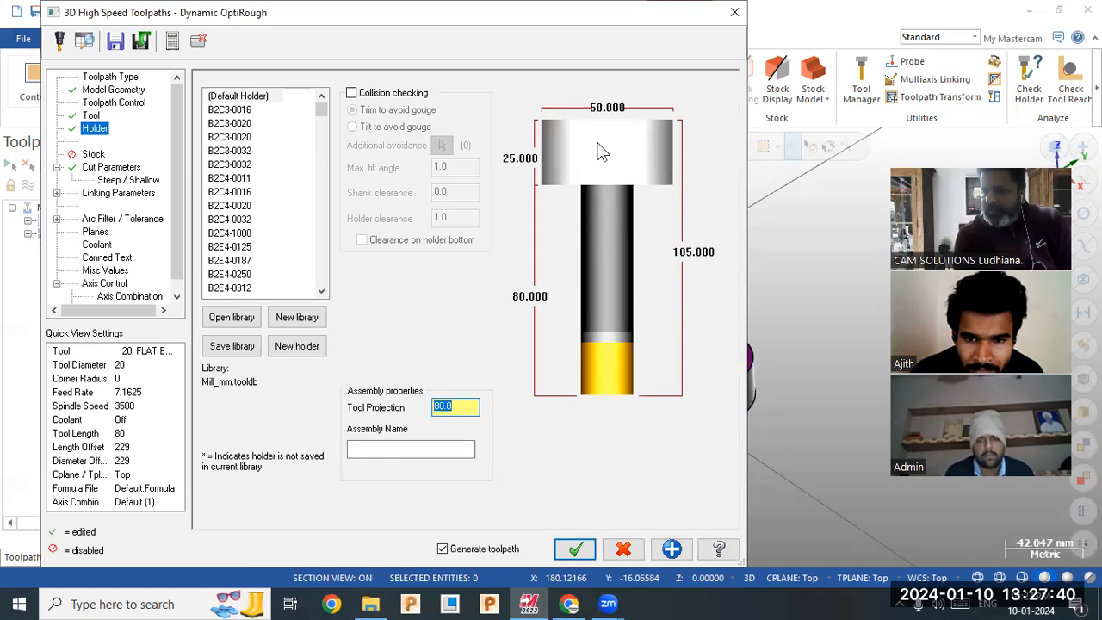
Review the cut parameters, generate the OptiRough toolpath and inspect it on the part in isometric view.
left_click(136, 168)
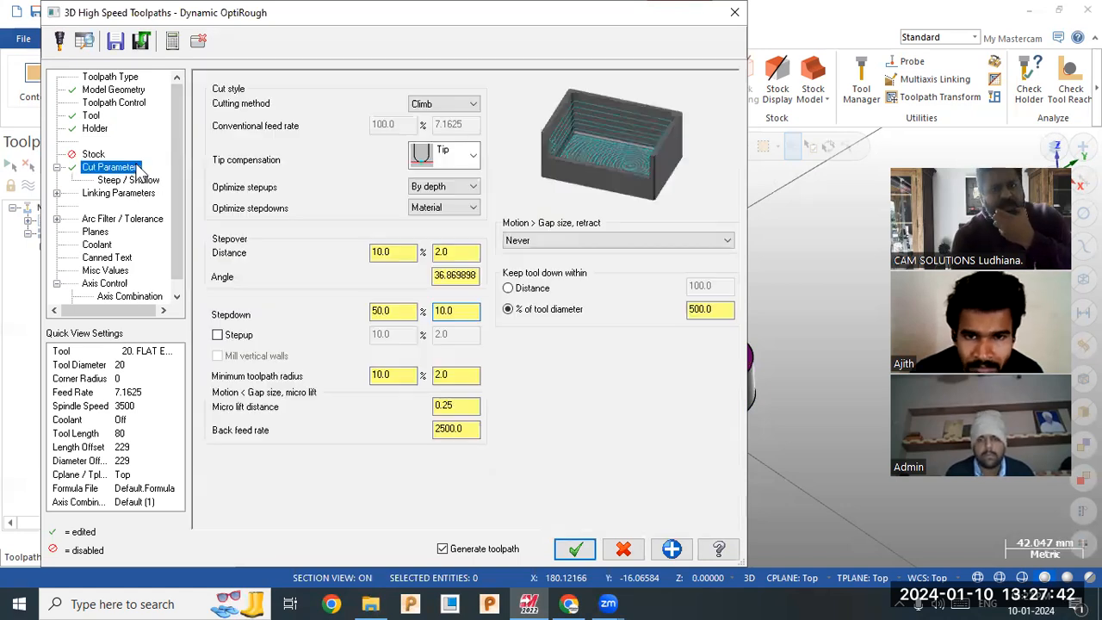
left_click(574, 548)
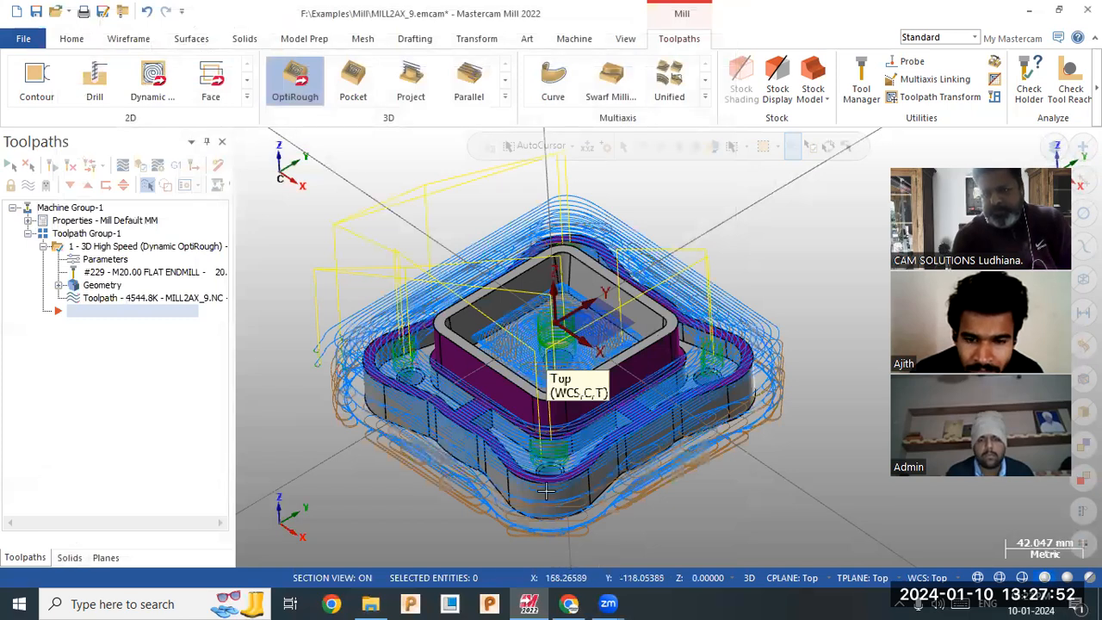
middle_click_drag(546, 489, 544, 260)
right_click(545, 259)
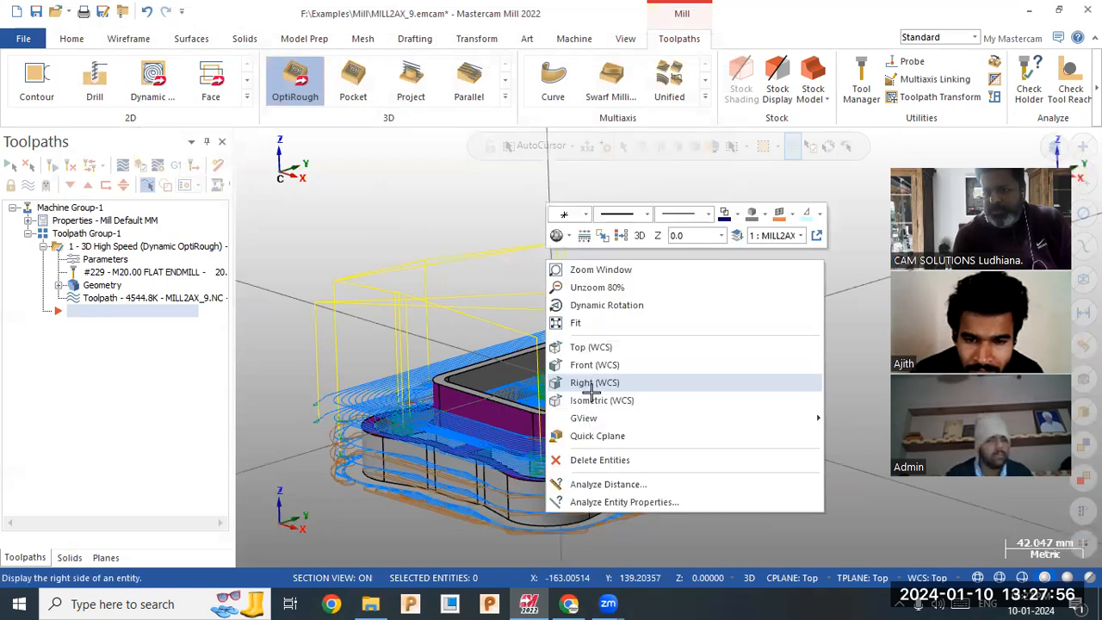
left_click(594, 400)
scroll(302, 368, "down", 2)
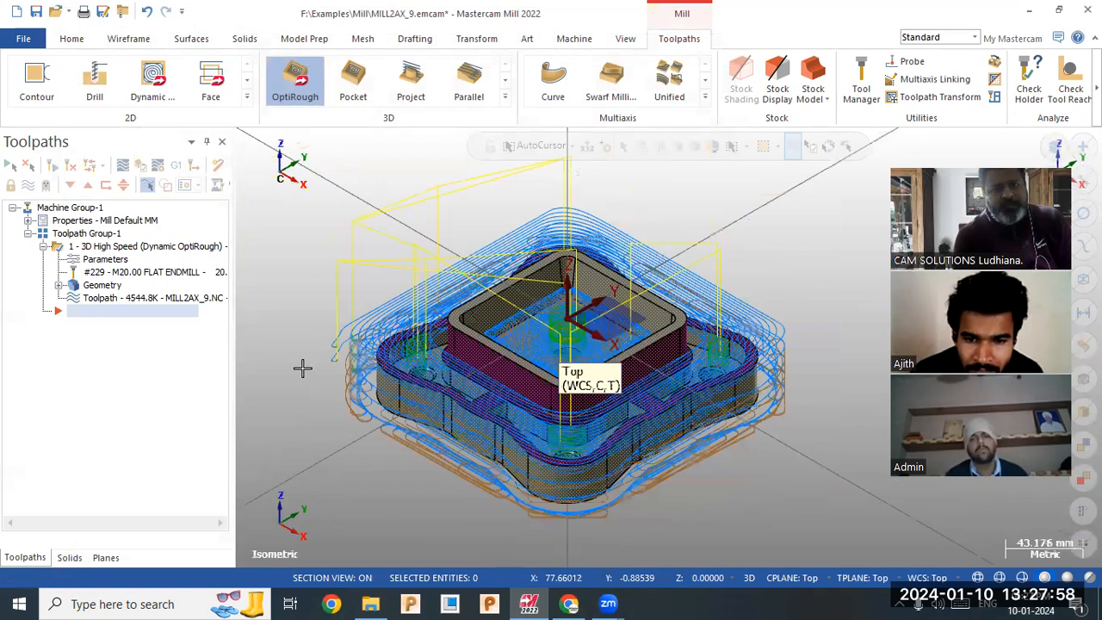
Define rectangular stock for the machine group from the extents of all entities.
left_click(28, 221)
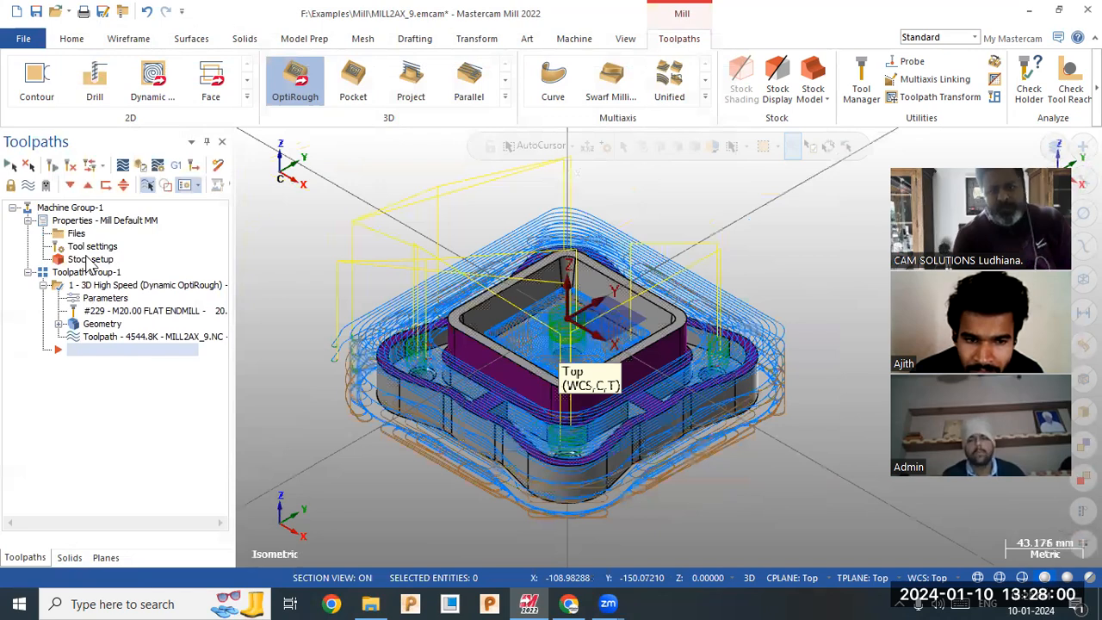
left_click(87, 261)
left_click(384, 515)
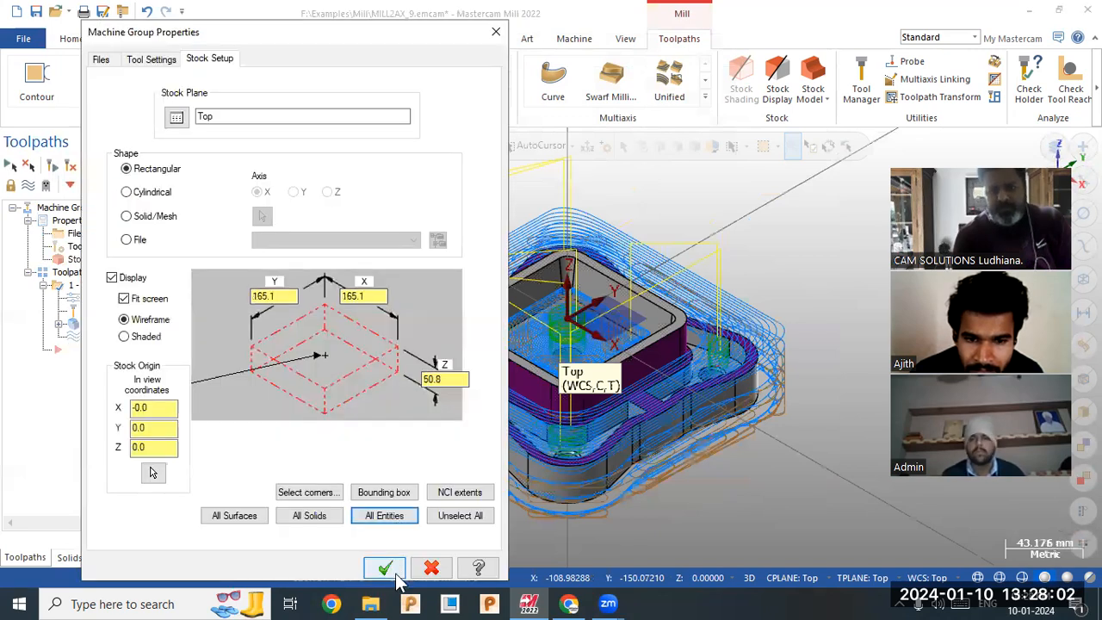
left_click(394, 572)
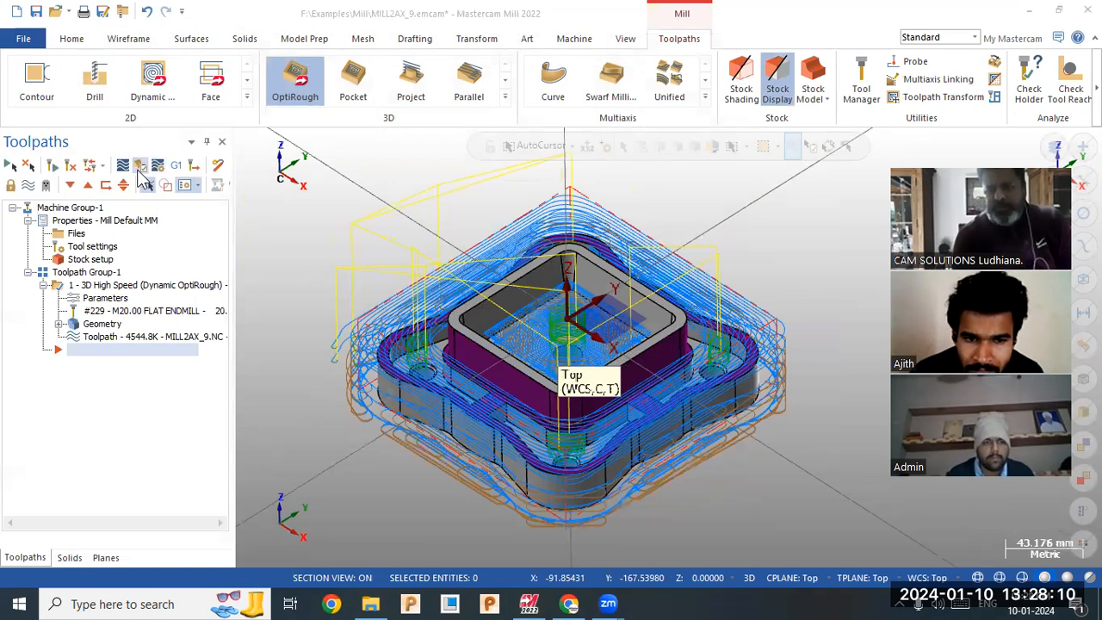
Simulate the OptiRough cut in Verify mode with the workpiece shown and the stock translucent, and close the simulator.
left_click(140, 164)
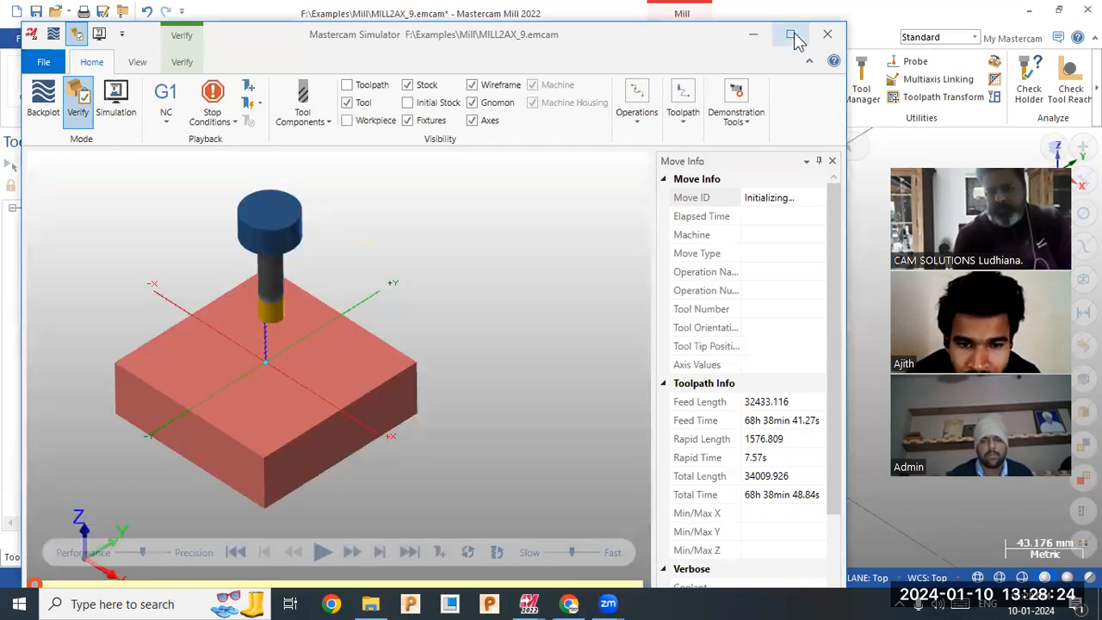
left_click(793, 36)
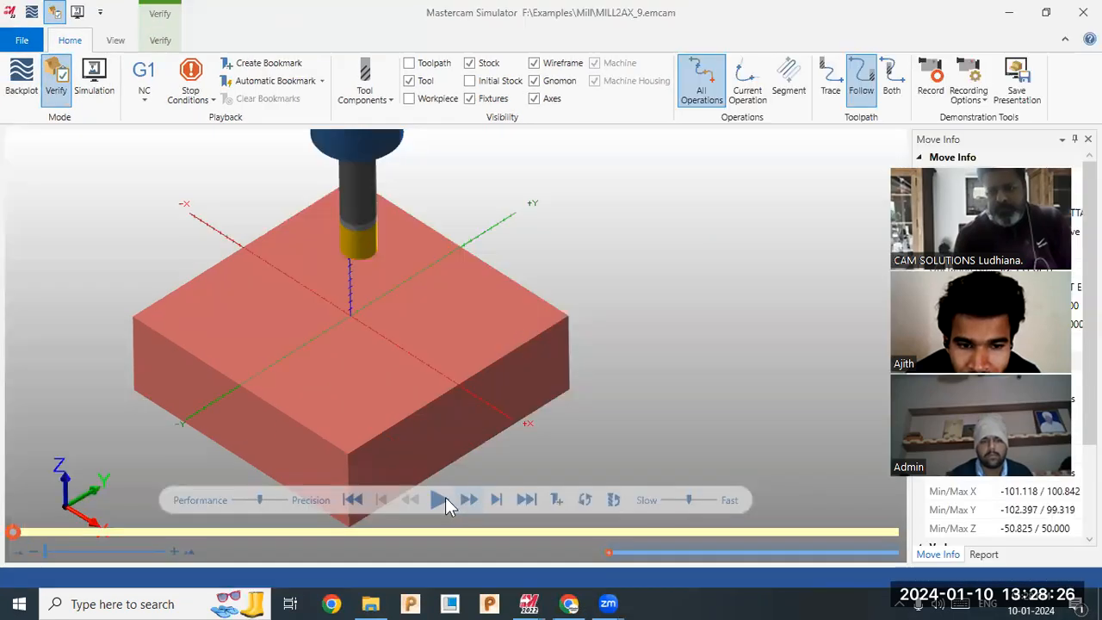
left_click(439, 500)
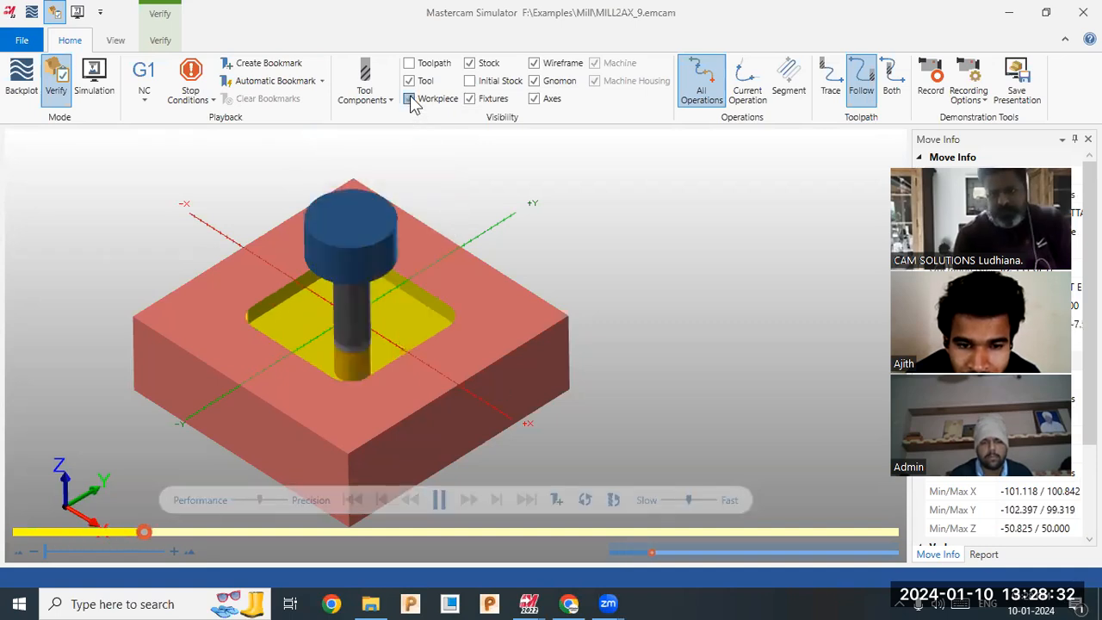
left_click(469, 64)
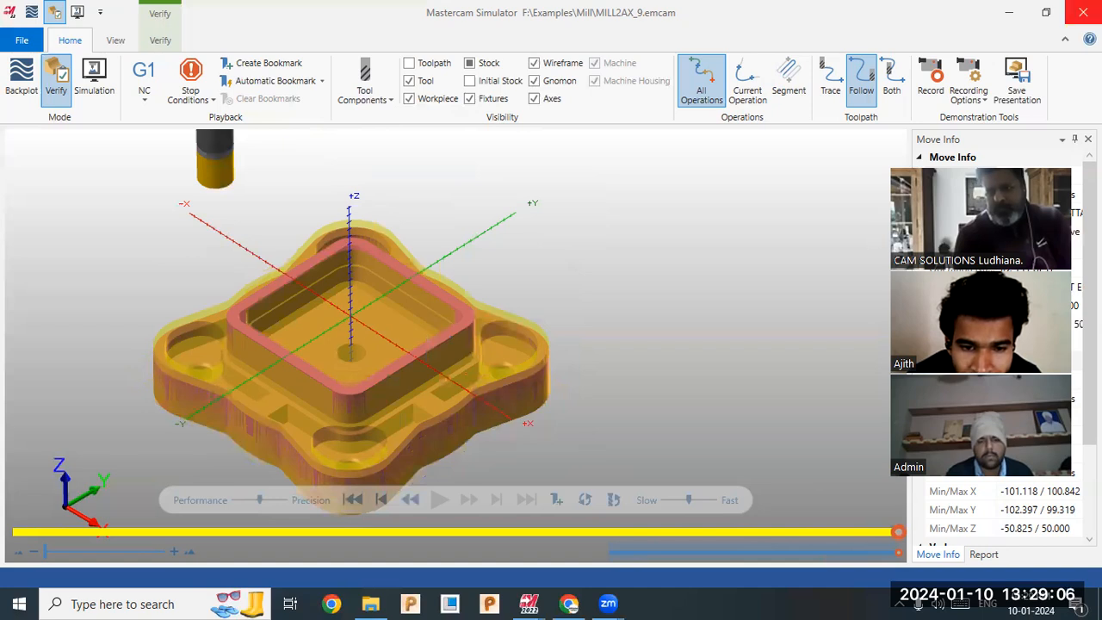
left_click(1082, 12)
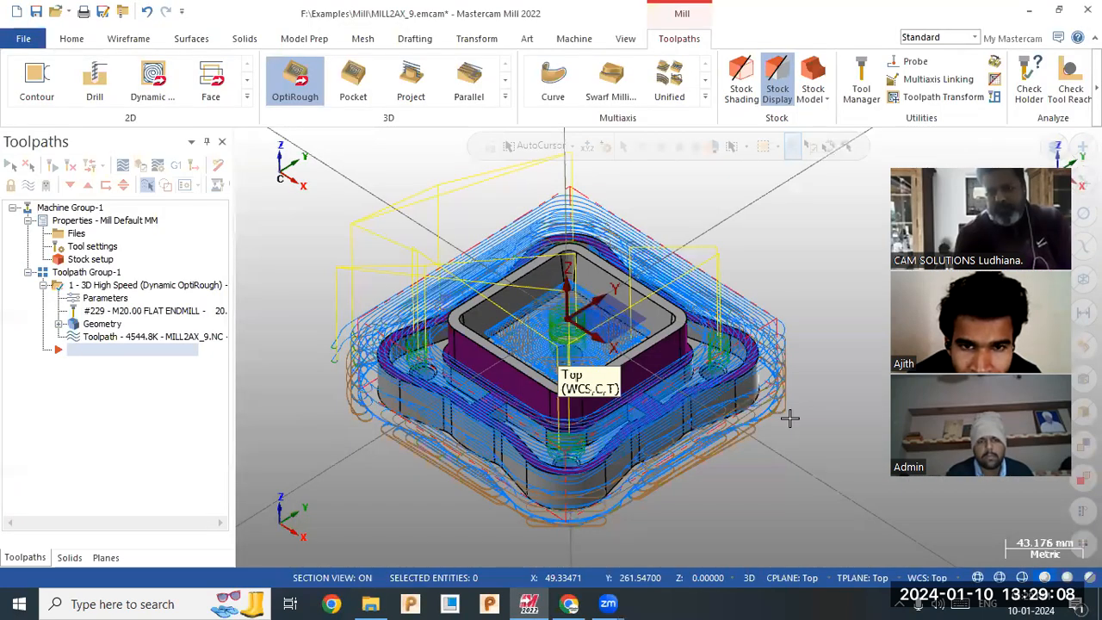
Start a 3D Area Roughing toolpath with the whole solid body as machining geometry.
left_click(101, 287)
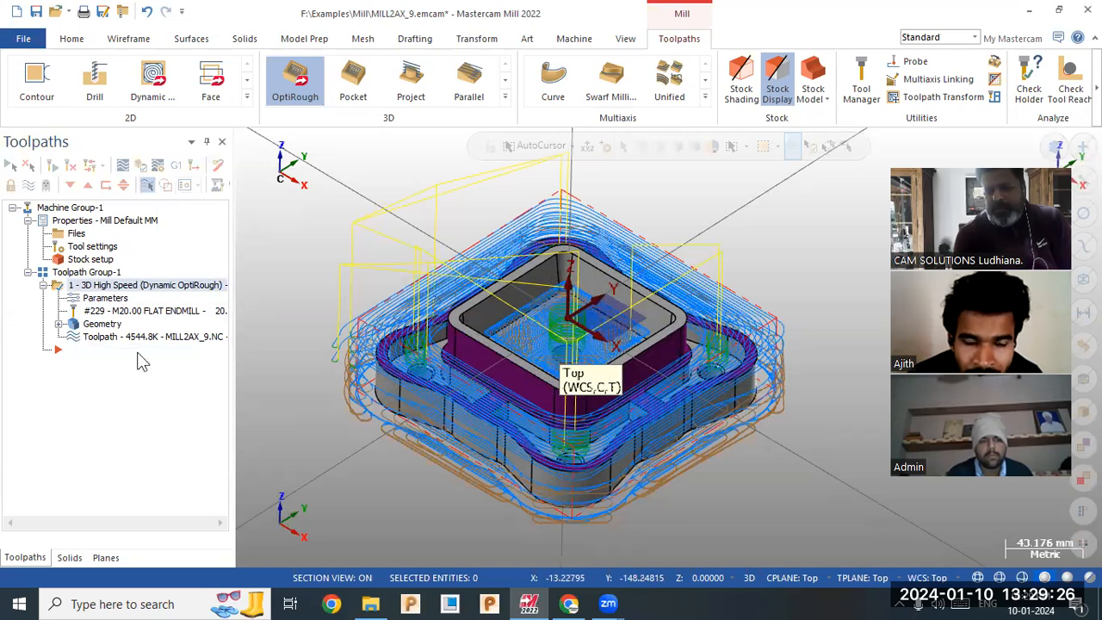
key("Up")
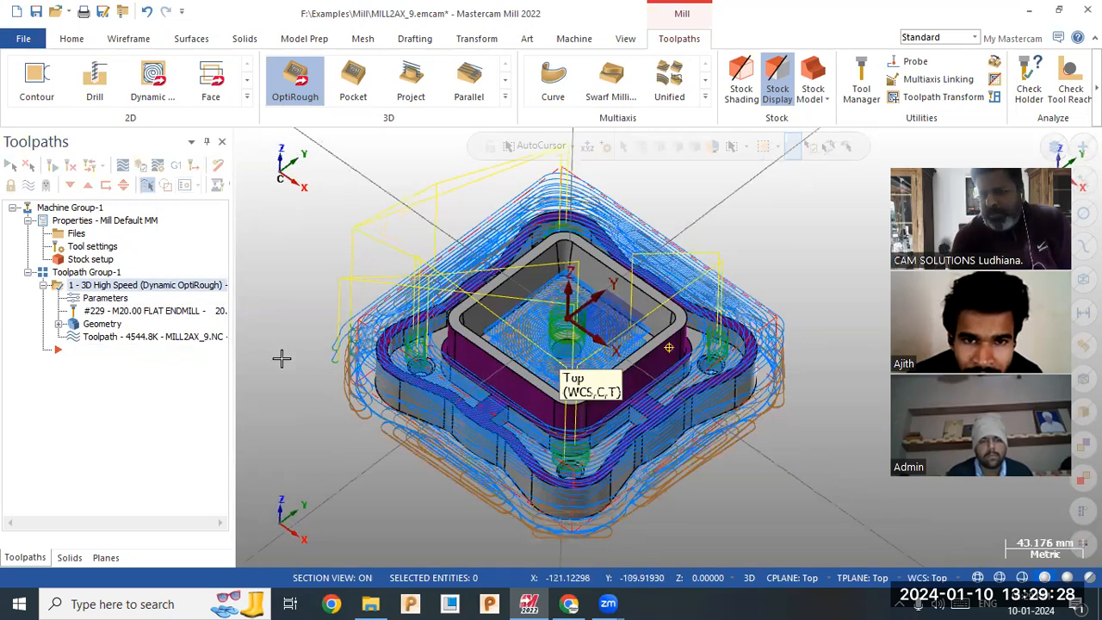
key("Up")
key("Down")
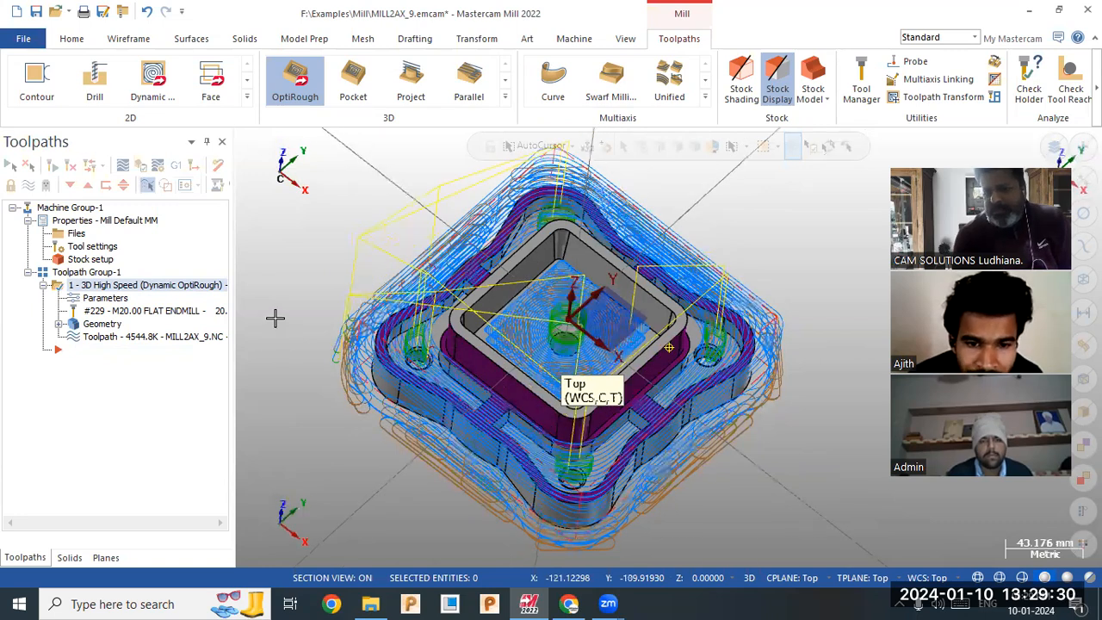
key("Down")
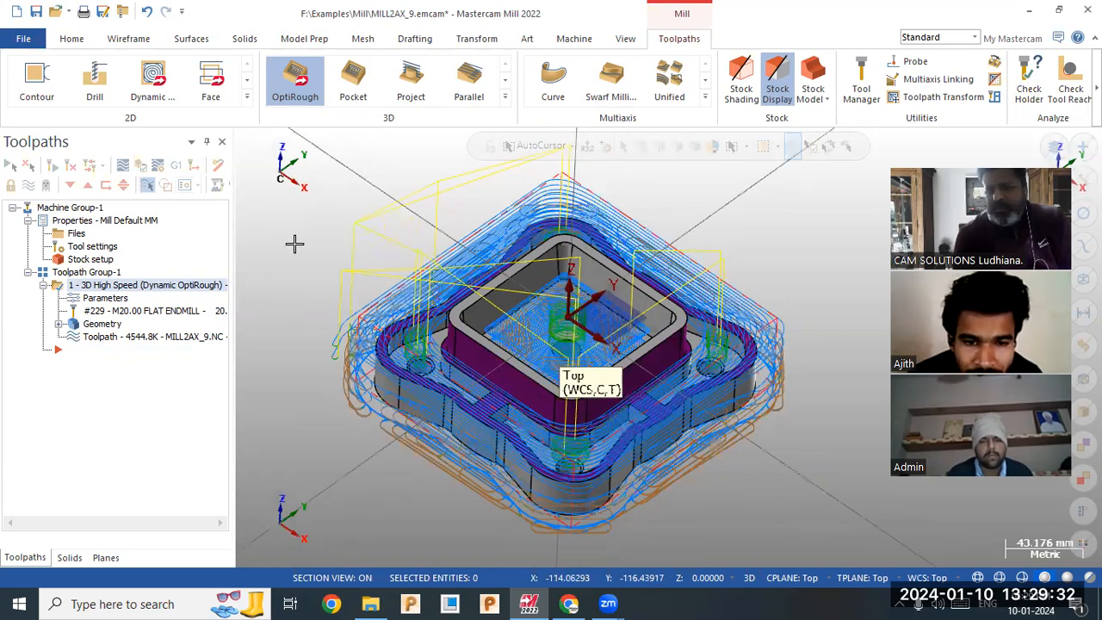
left_click(504, 99)
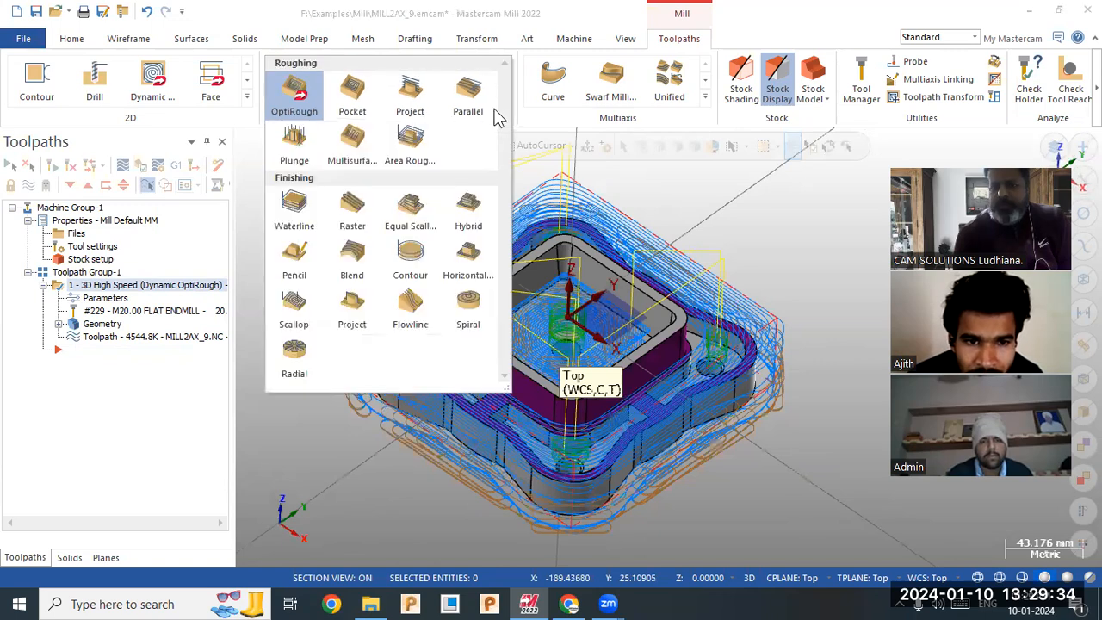
left_click(410, 145)
left_click(370, 433)
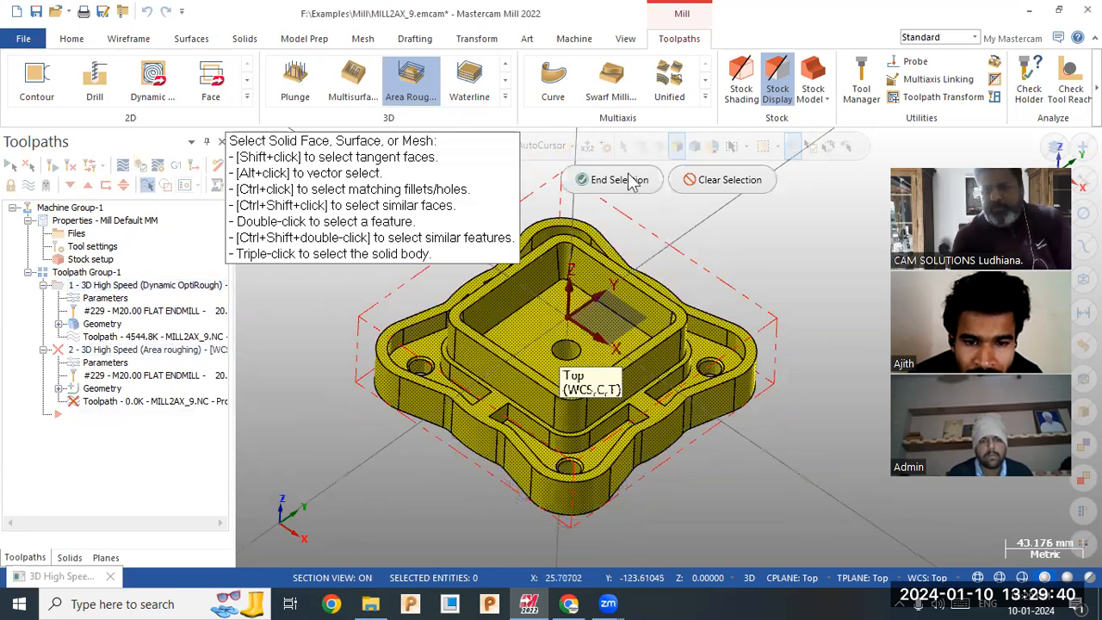
key("Return")
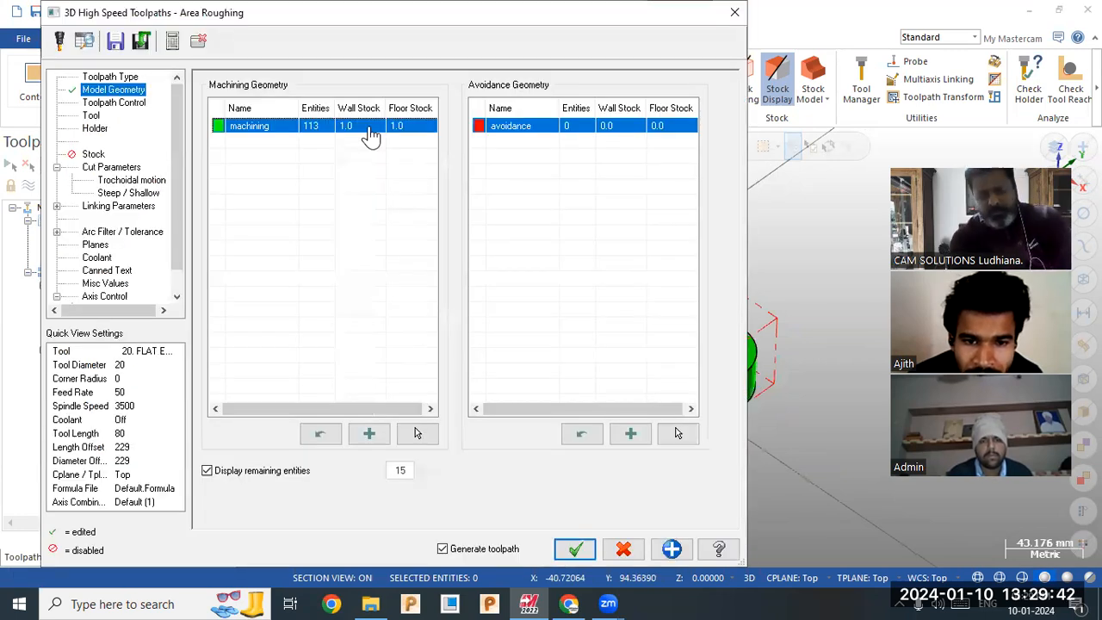
Set the wall stock and floor stock of the machining geometry to 0.
left_click(368, 131)
type("0")
key("Return")
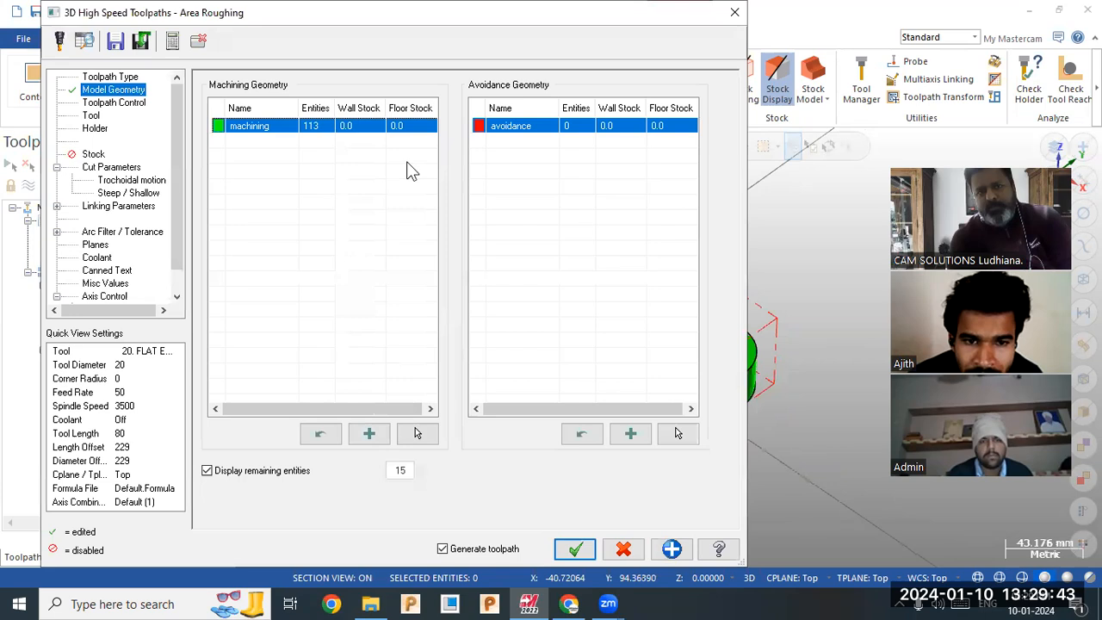
Add FLAT END MILL - 8 from the Mill_mm tool library as the tool for the Area Roughing.
left_click(114, 102)
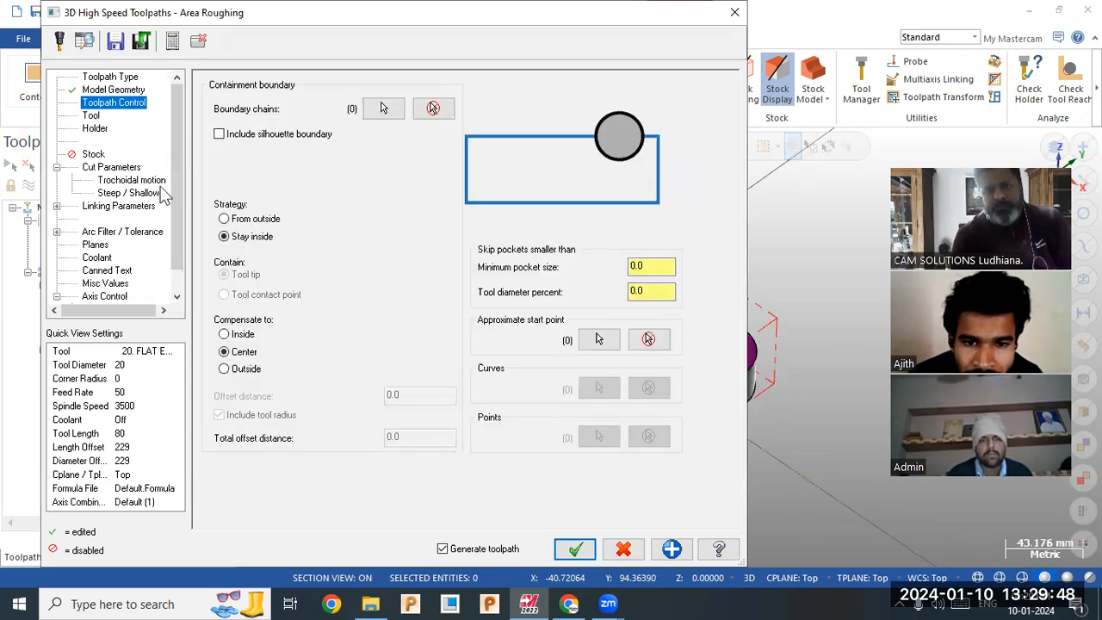
left_click(92, 116)
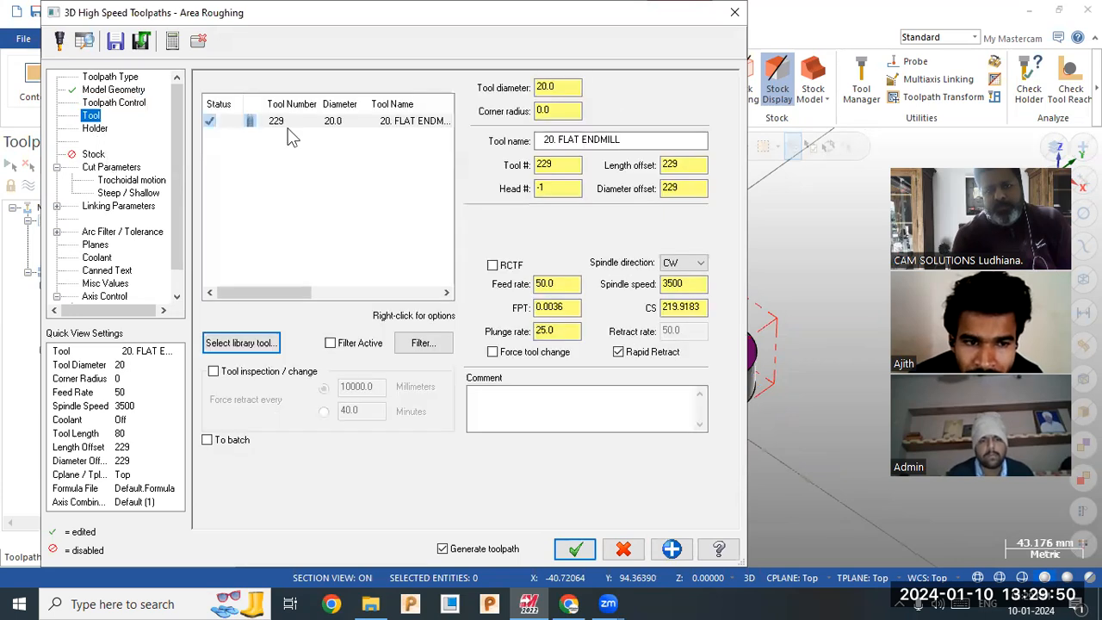
left_click(242, 346)
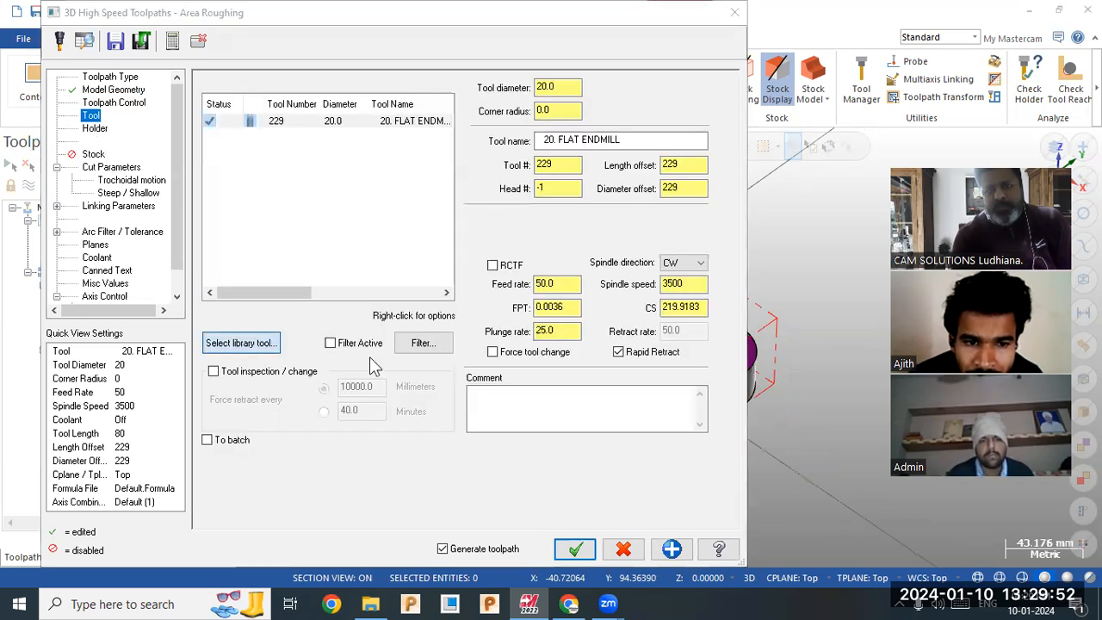
left_click(442, 276)
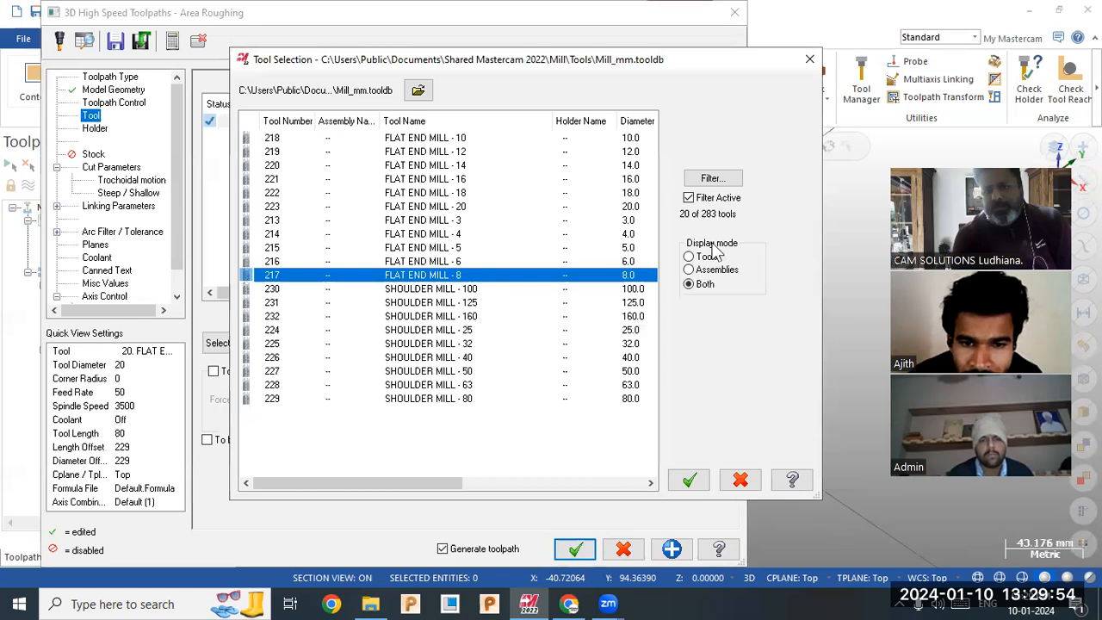
left_click(689, 480)
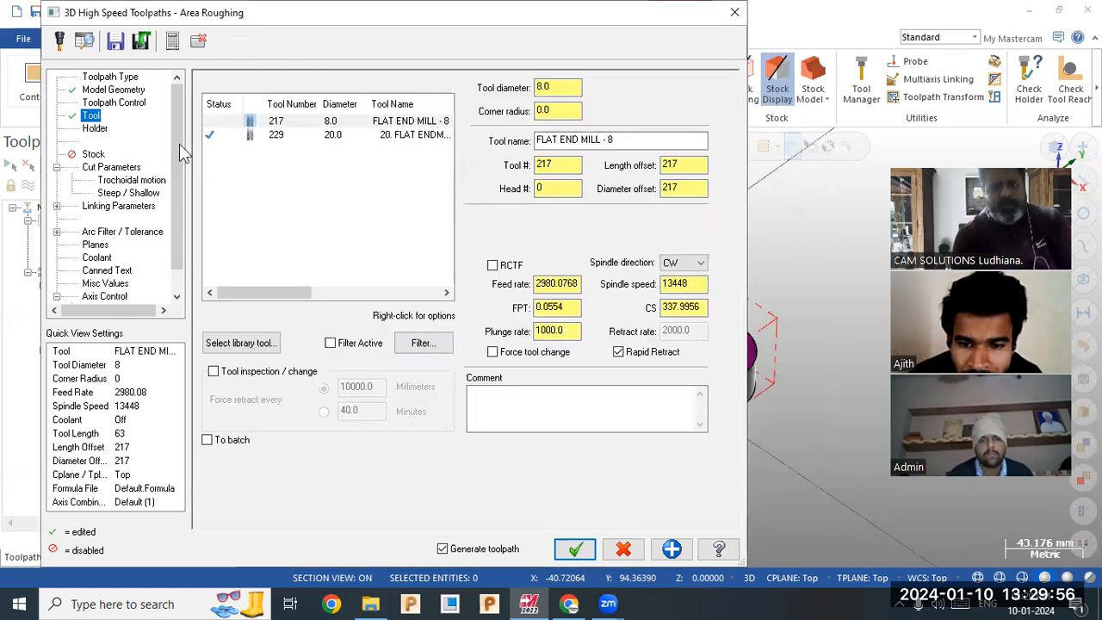
Set the XY stepover to 35% of the tool diameter, keep the 0.8 stepdown, and generate the Area Roughing toolpath.
left_click(112, 167)
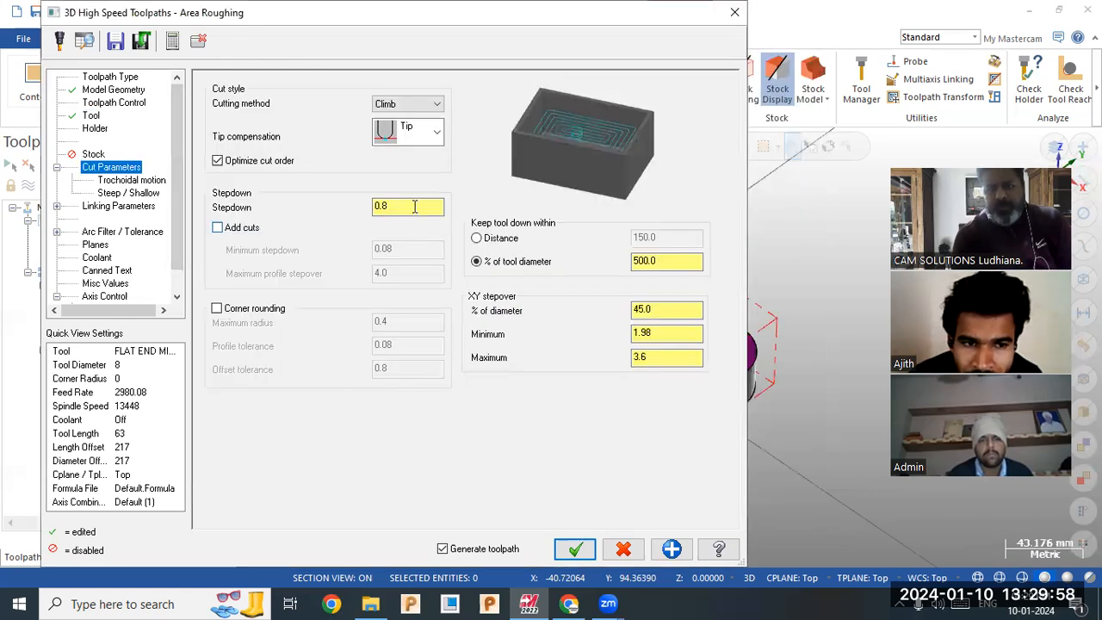
left_click(414, 206)
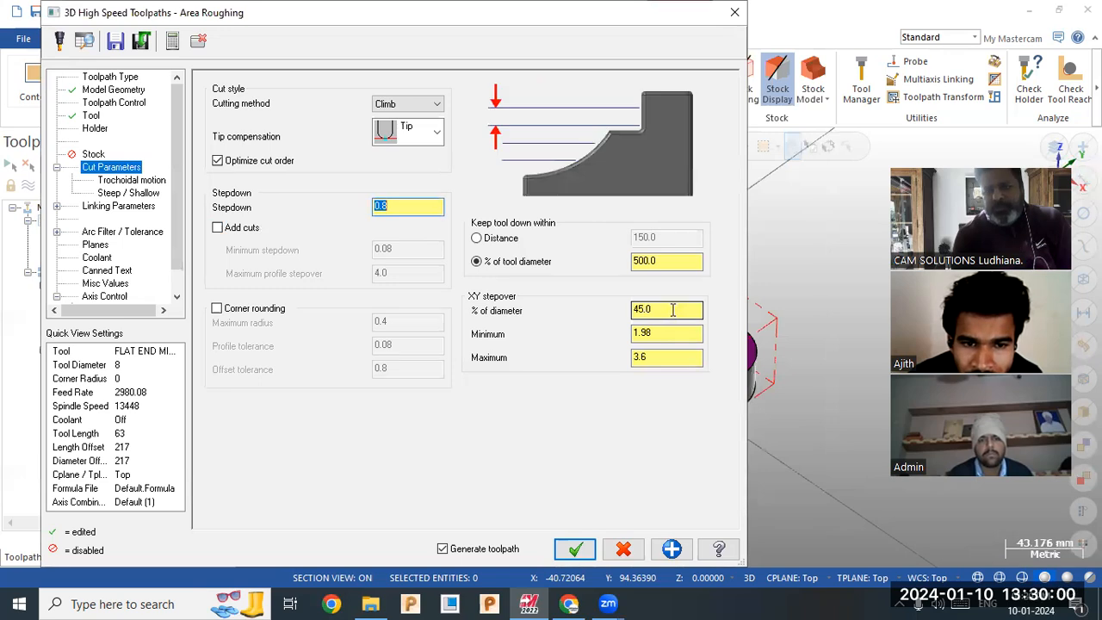
left_click(672, 310)
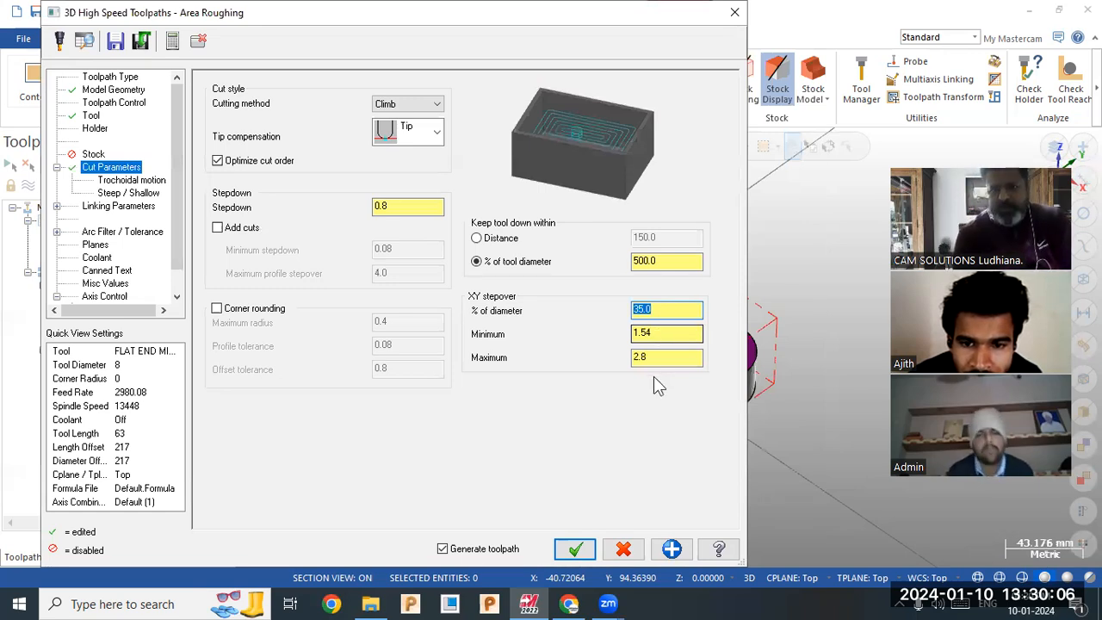
left_click(582, 555)
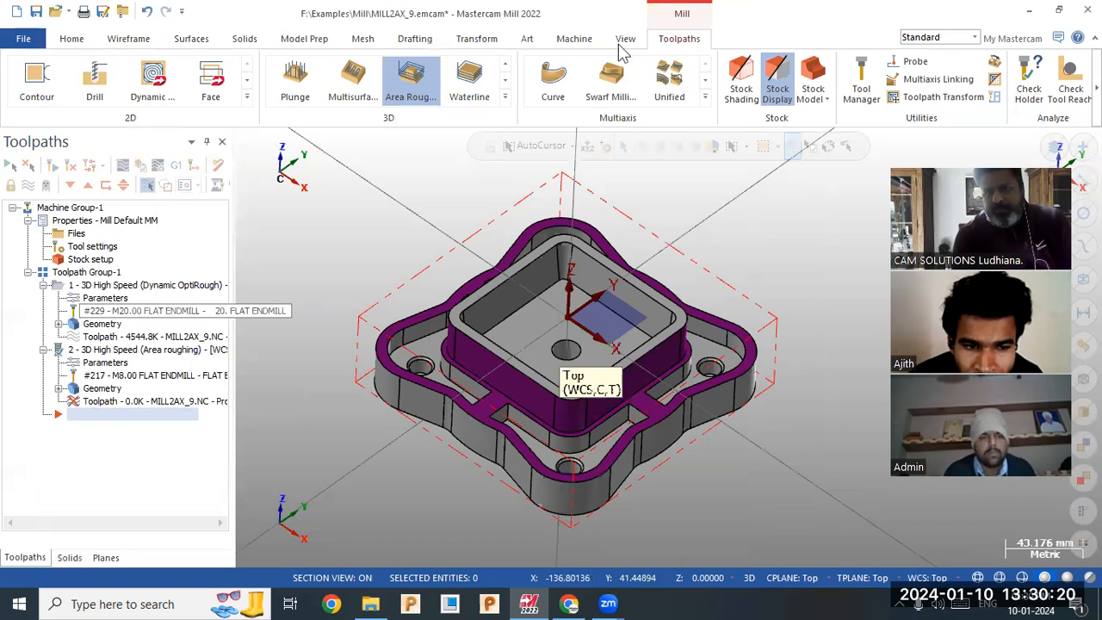
Stop the processing of the Area Roughing operation in the Multi-Threading Manager.
left_click(625, 41)
left_click(646, 81)
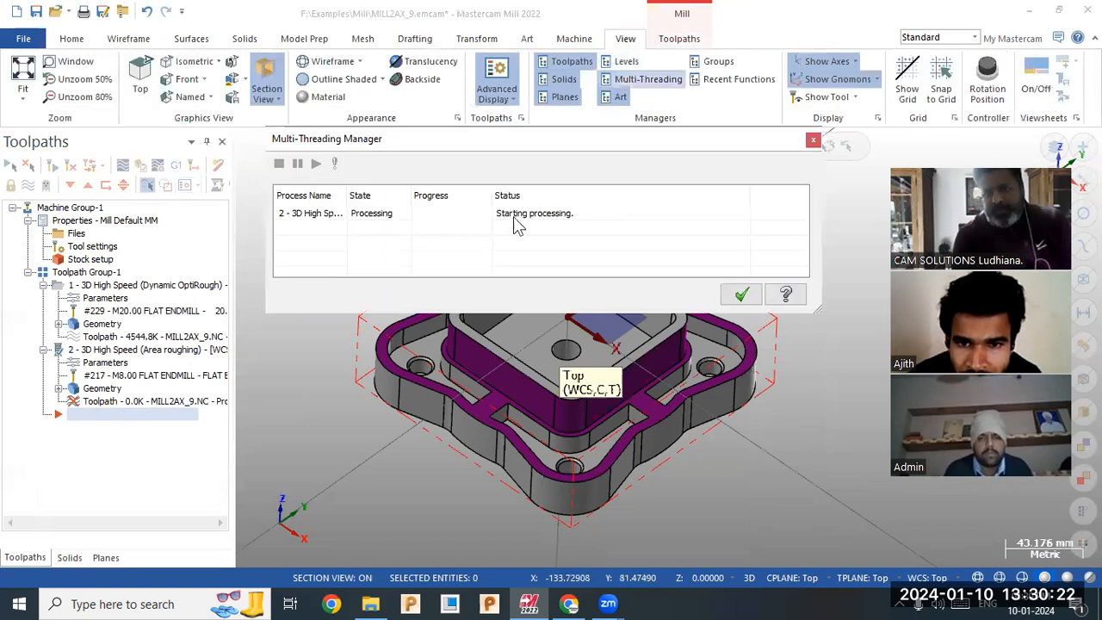
left_click(370, 216)
left_click(279, 164)
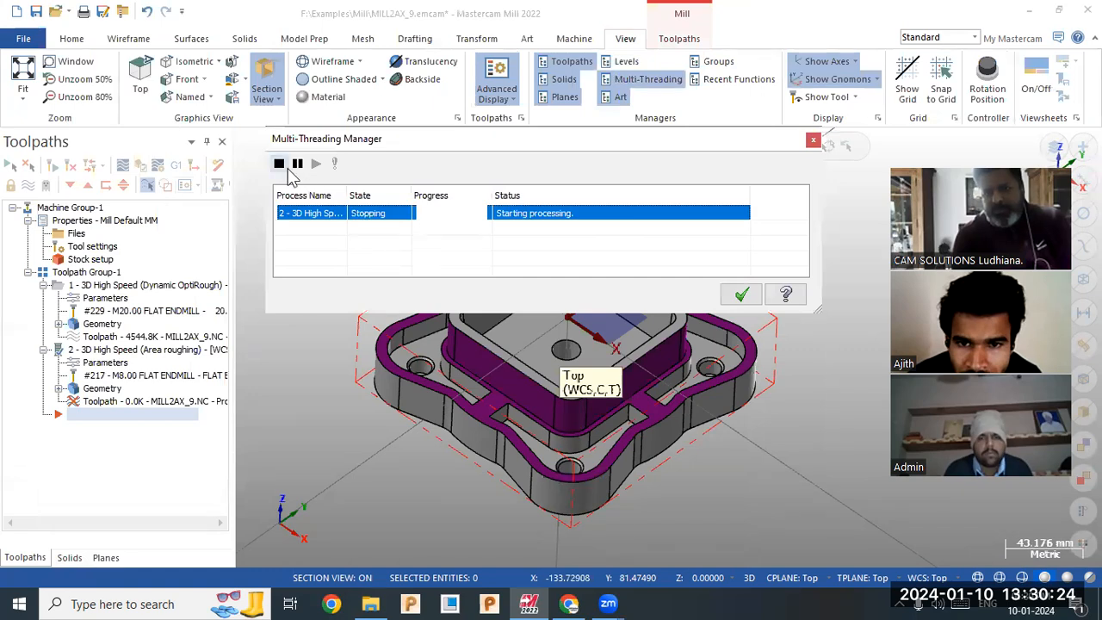
left_click(730, 294)
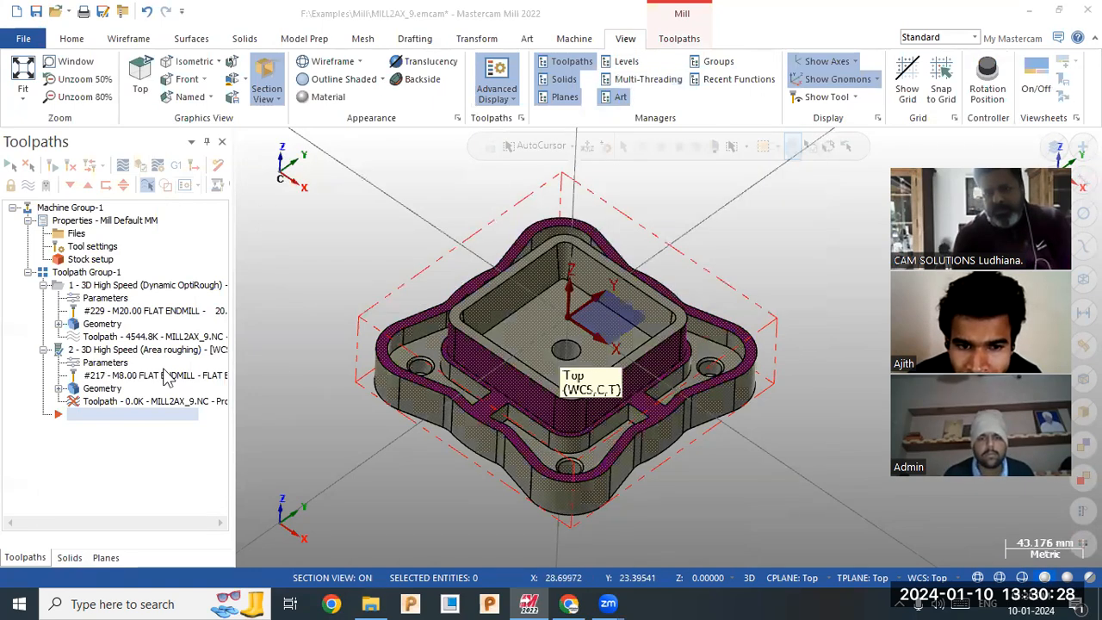
Reopen the Area Roughing parameters and enable rest material computed from the OptiRough operation, ignoring small cusps.
left_click(116, 365)
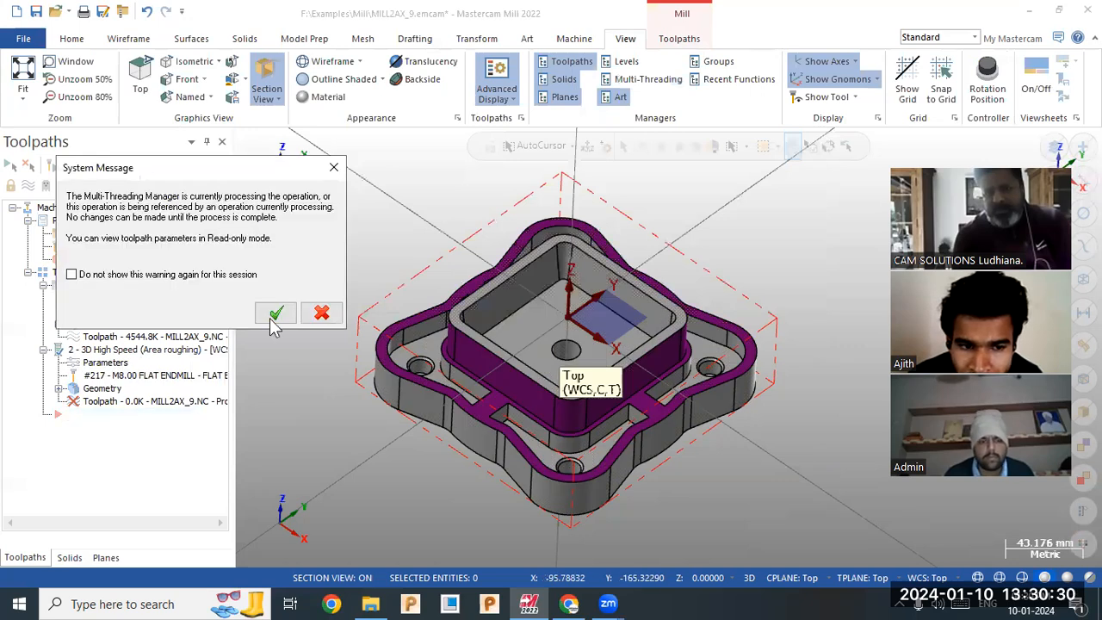
left_click(274, 311)
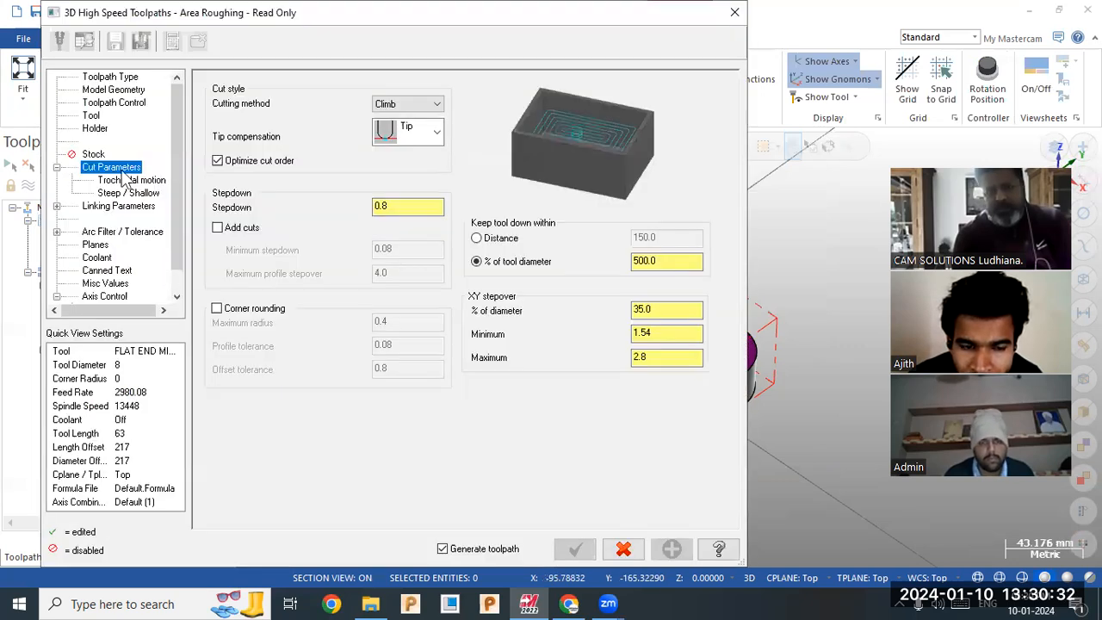
left_click(95, 155)
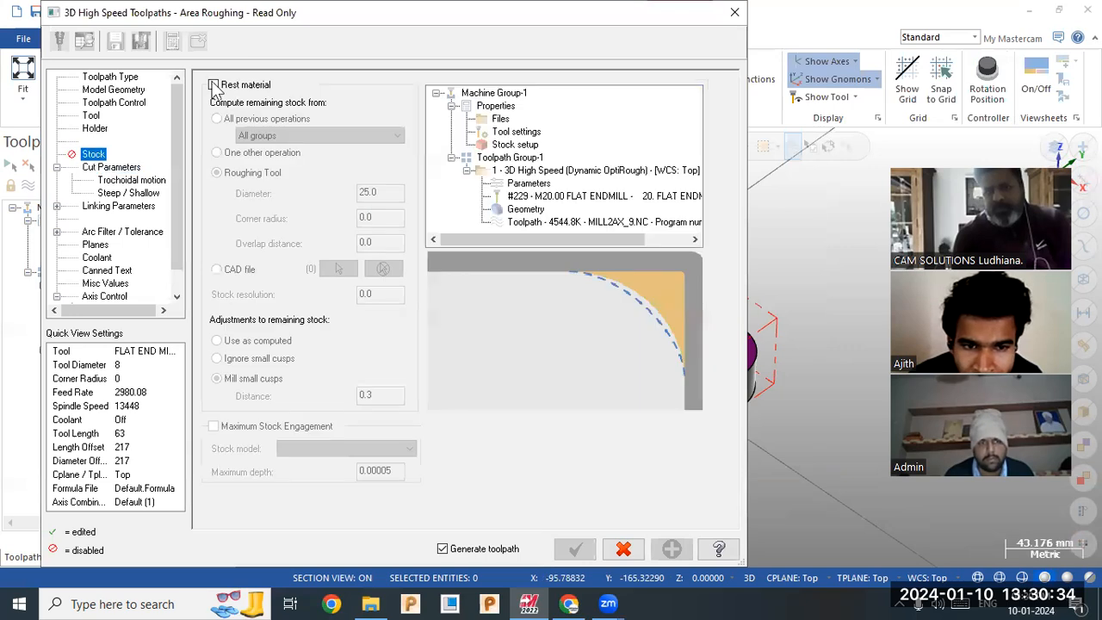
left_click(215, 86)
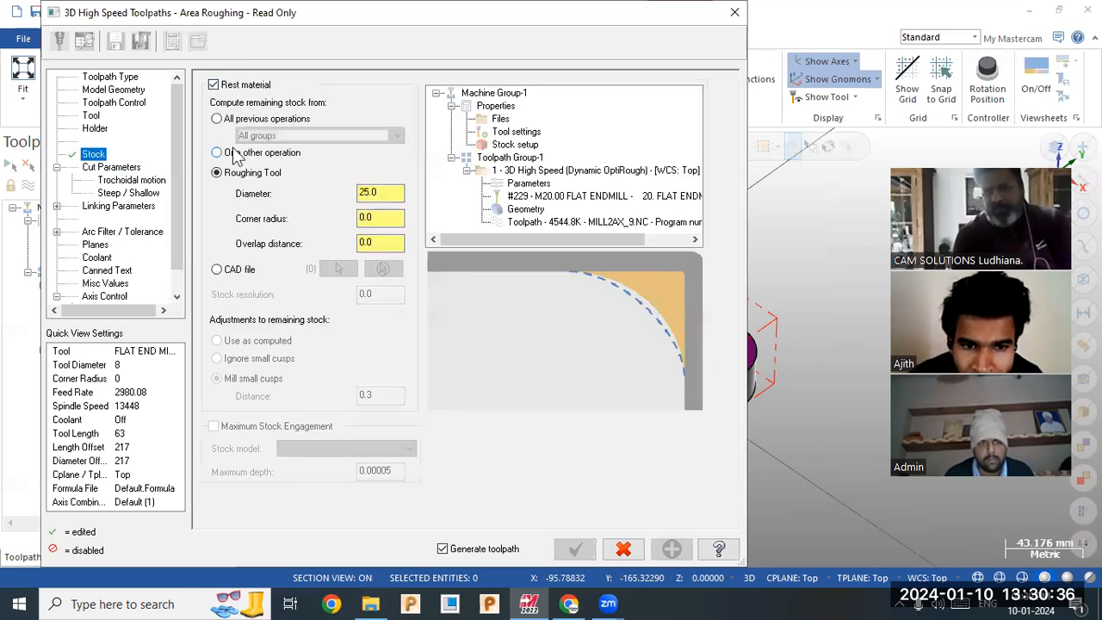
left_click(237, 155)
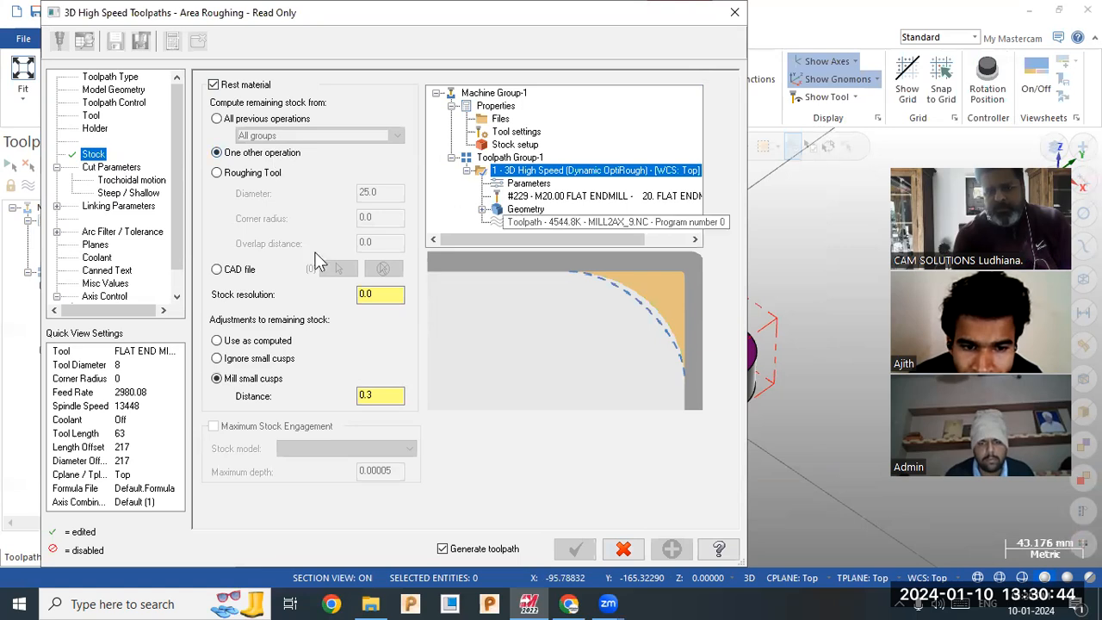
left_click(109, 168)
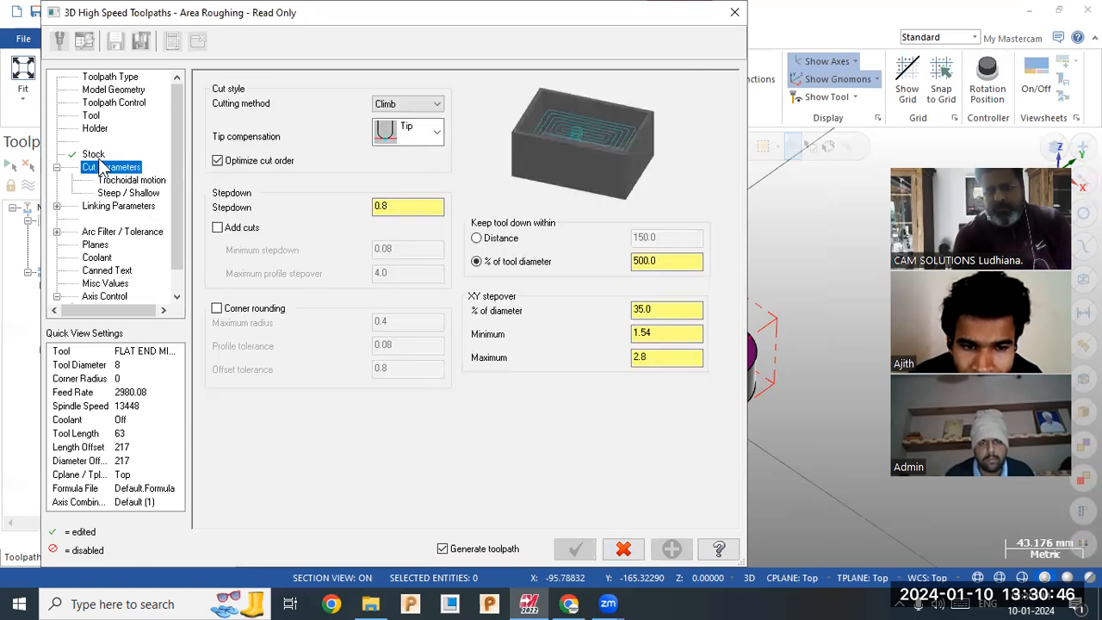
left_click(96, 155)
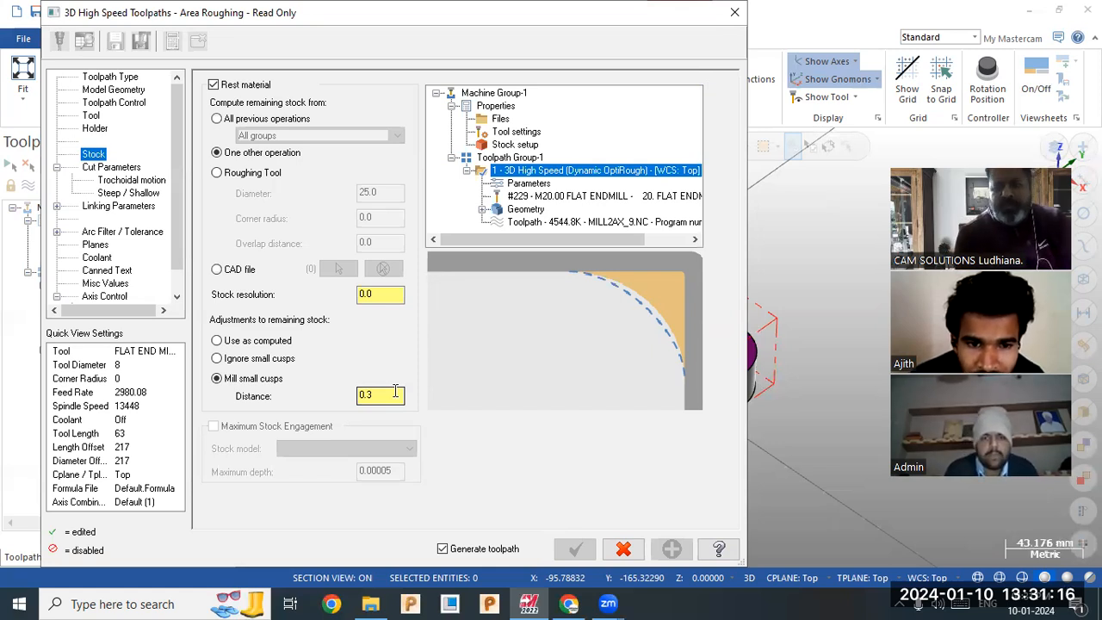
left_click(264, 359)
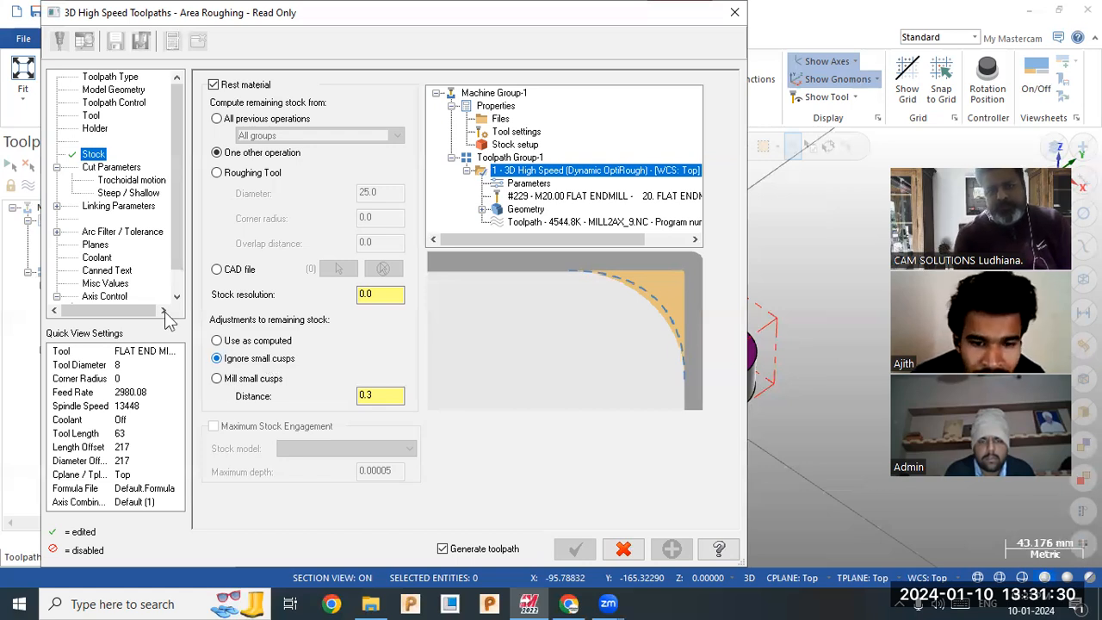
left_click(111, 167)
left_click(395, 208)
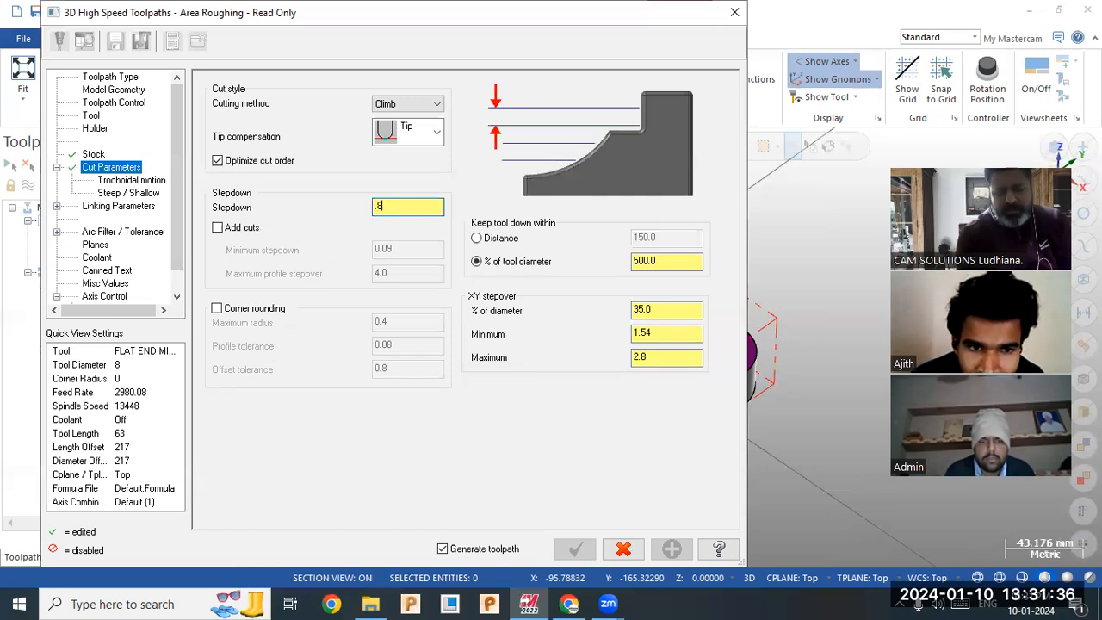
left_click(120, 181)
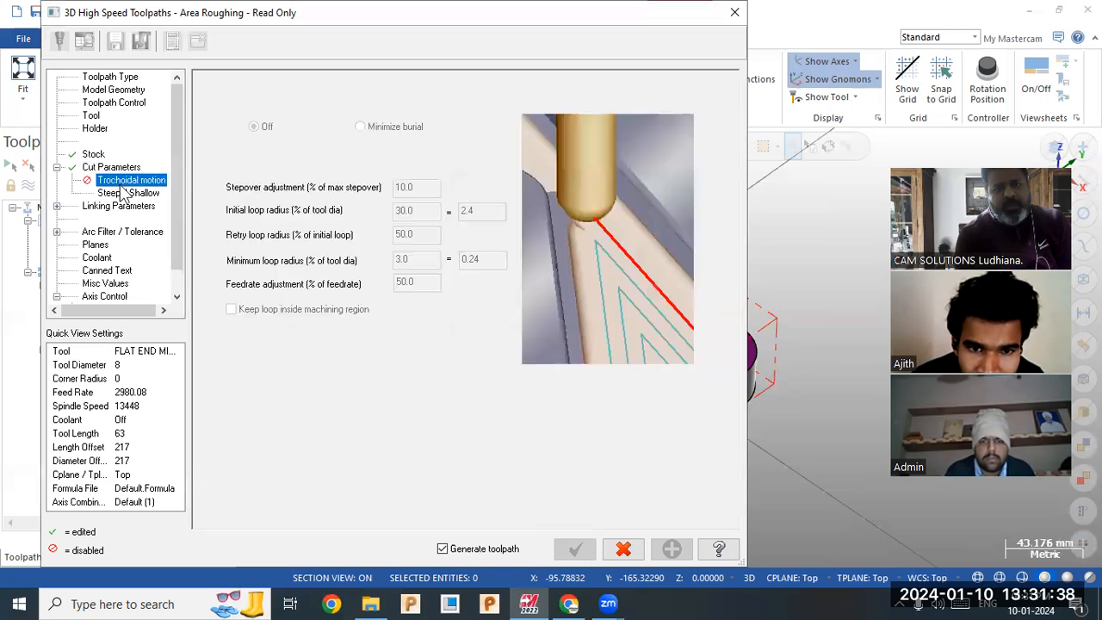
left_click(130, 206)
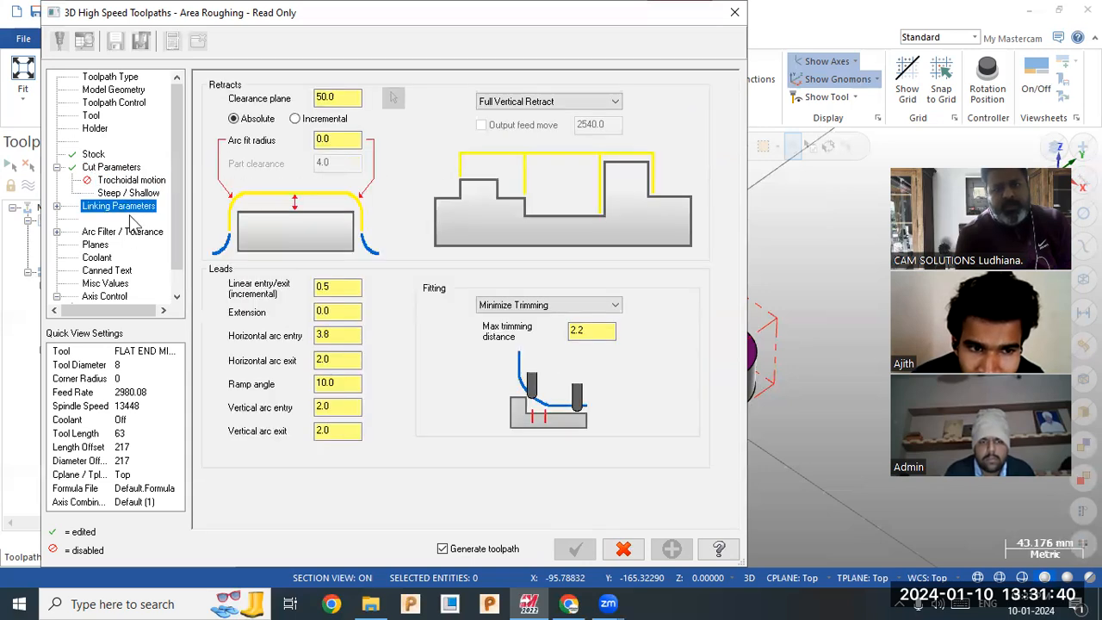
left_click(105, 90)
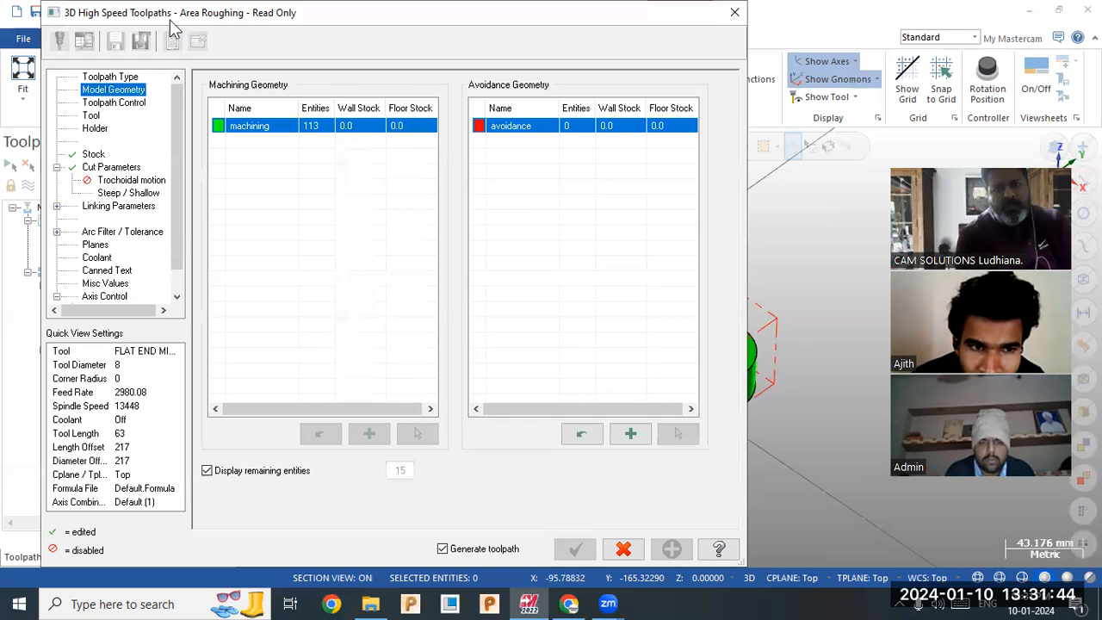
left_click_drag(172, 28, 207, 29)
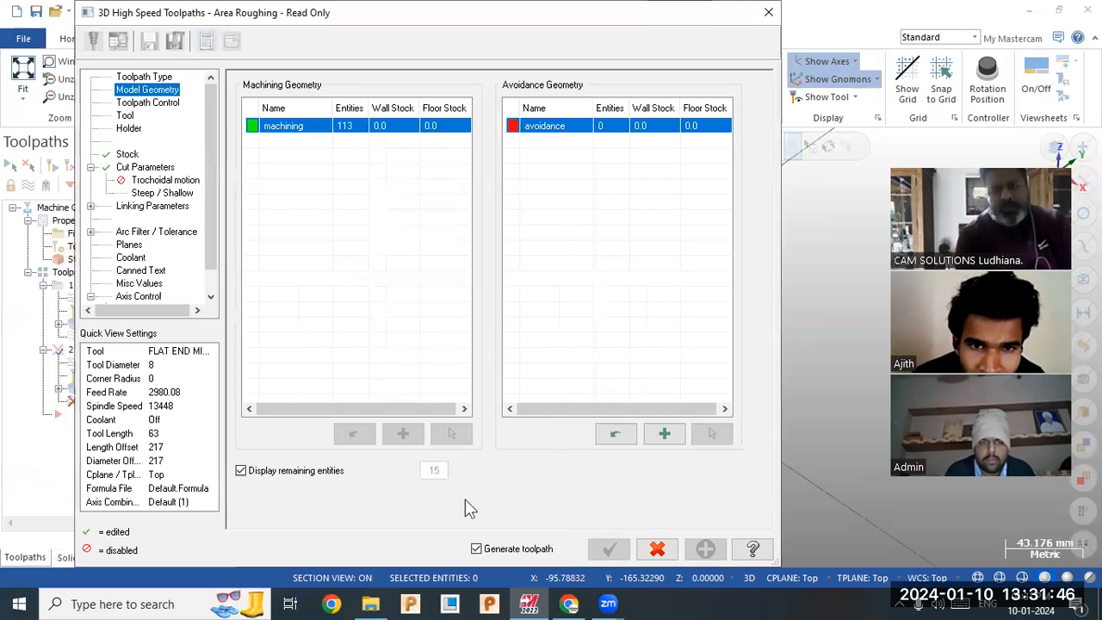
left_click(657, 550)
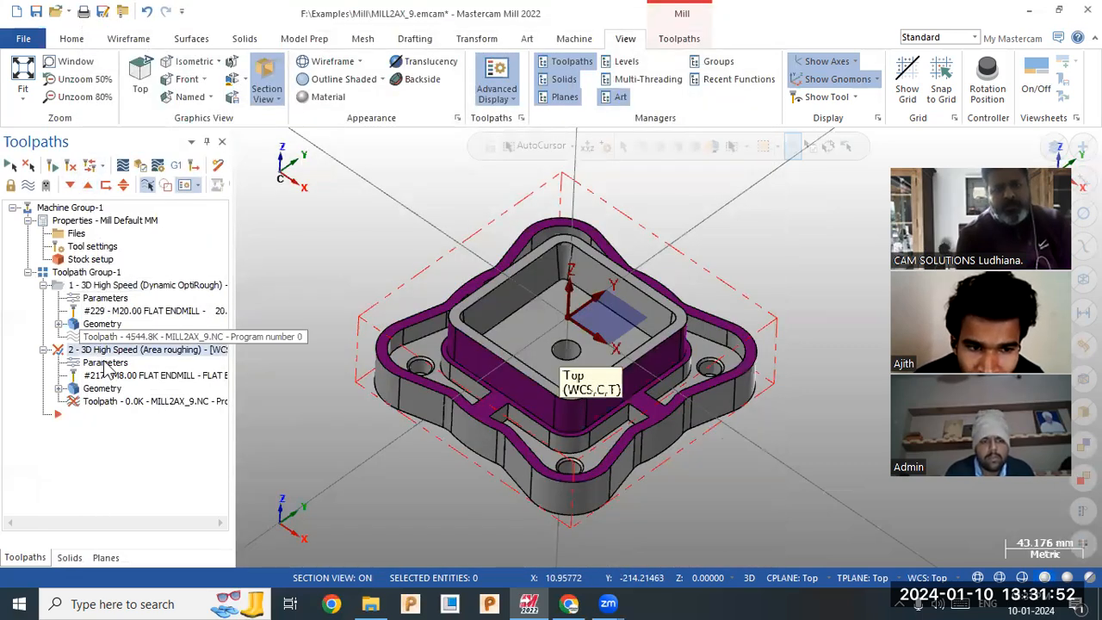
Reopen the Area Roughing operation, check its stepdown and 8 mm tool, and generate the toolpath without rest material.
left_click(101, 388)
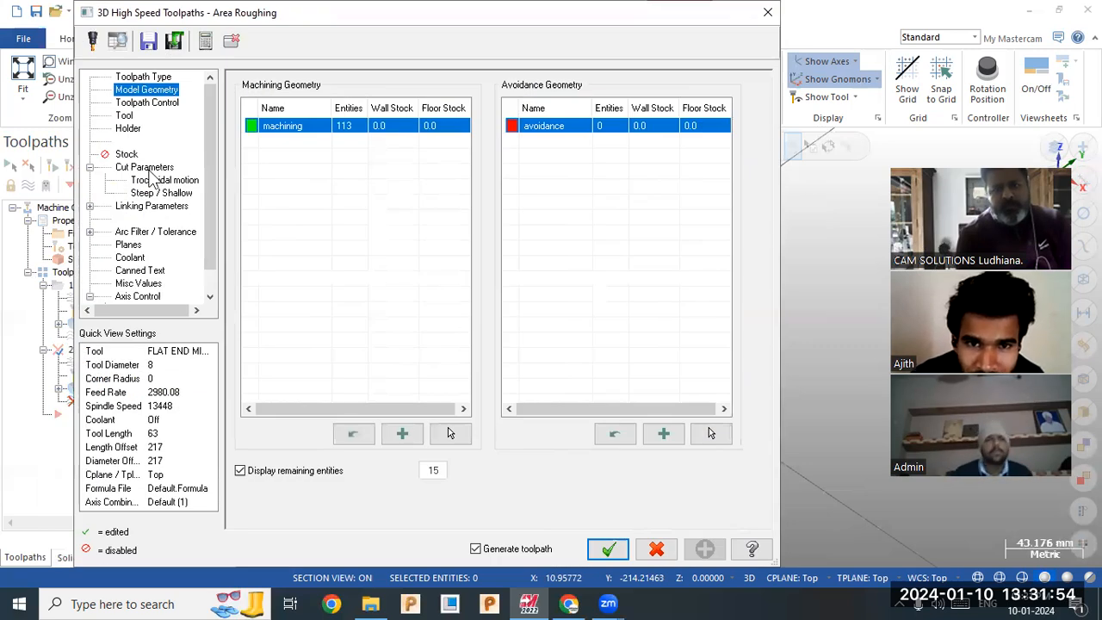
left_click(148, 168)
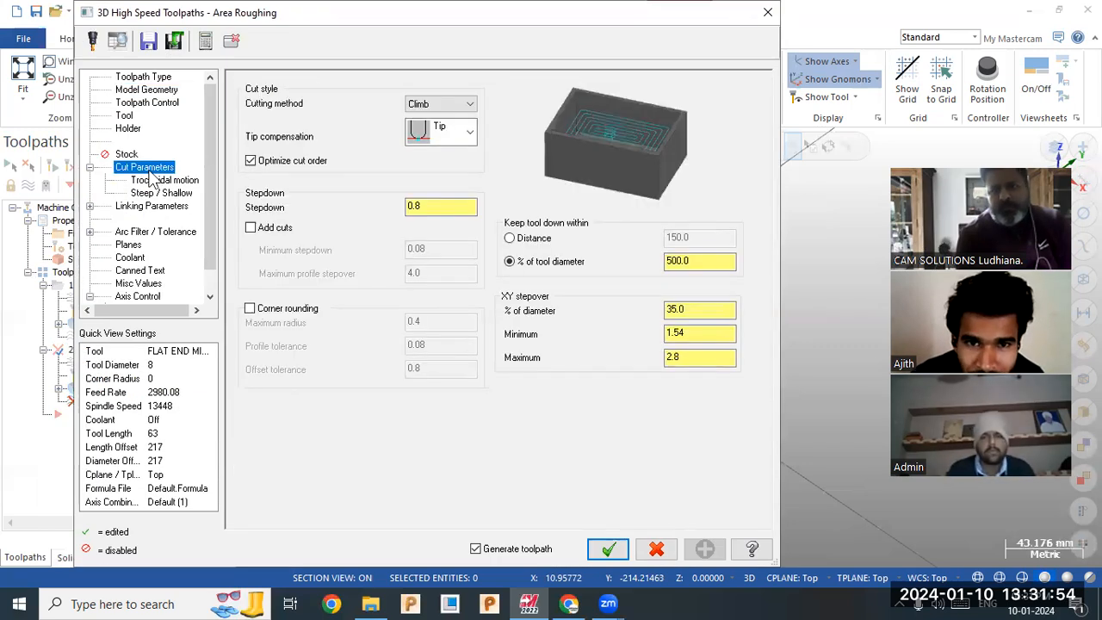
left_click(449, 208)
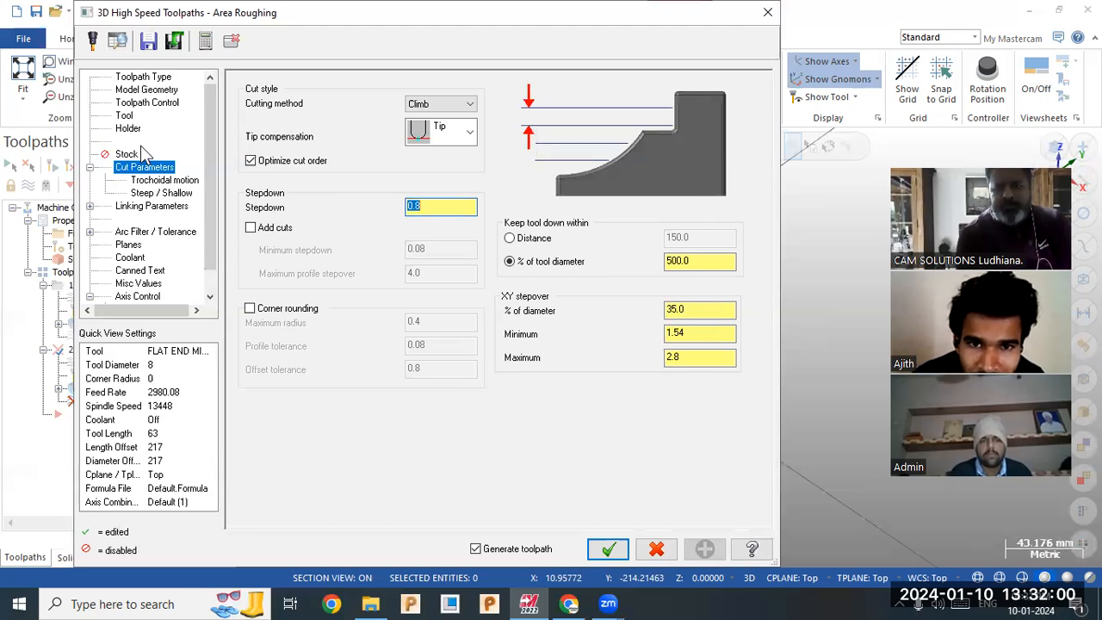
left_click(126, 119)
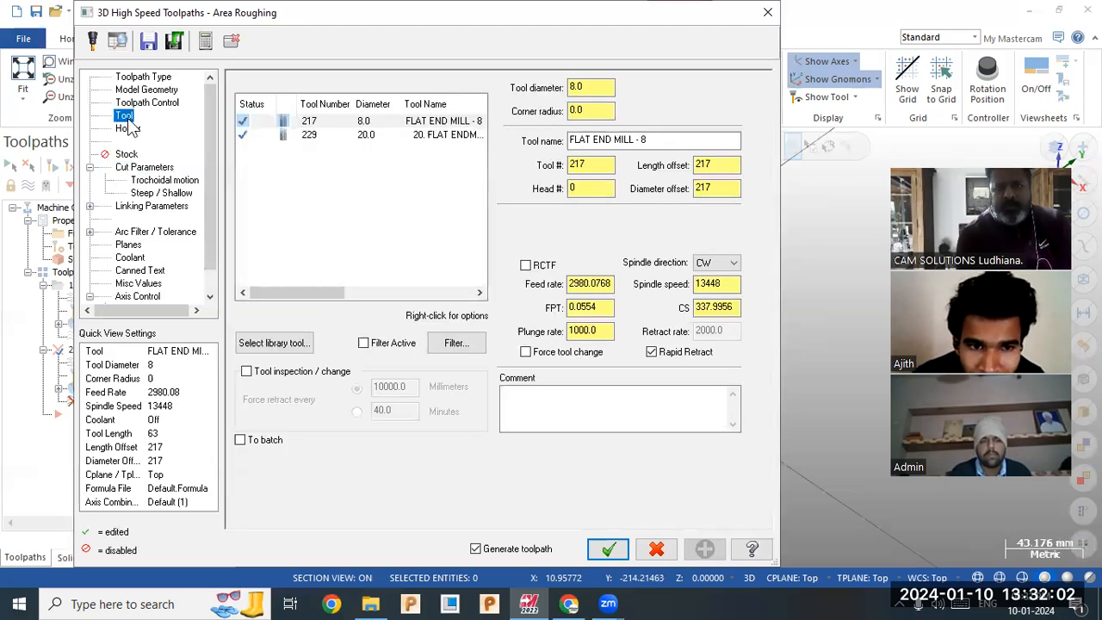
left_click(604, 549)
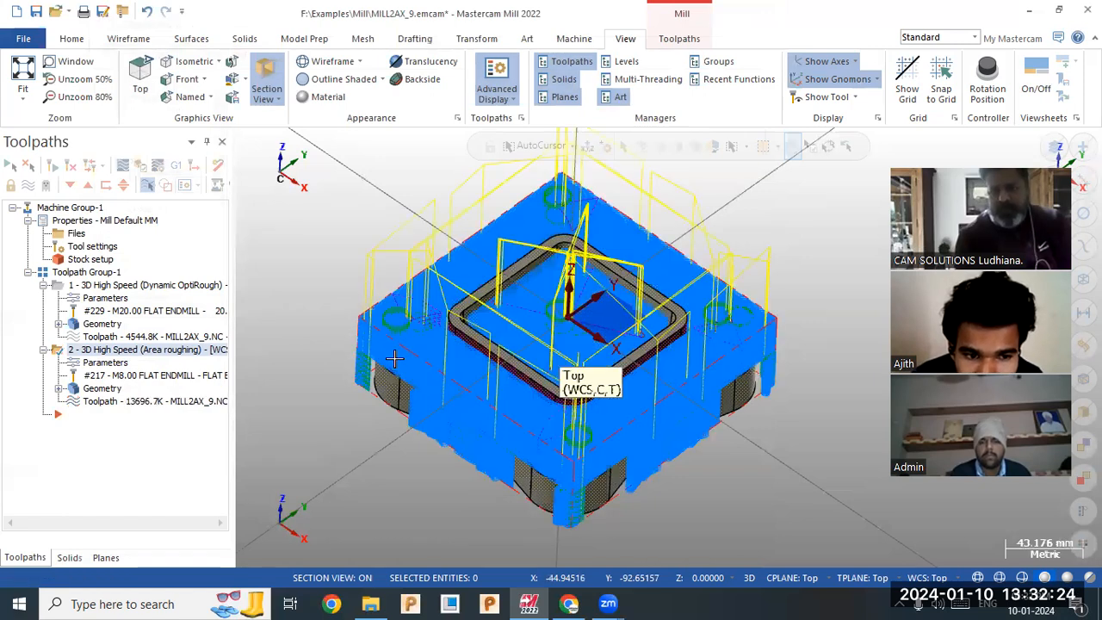
Enable rest material computed from the OptiRough operation with small cusps milled, and regenerate the toolpath using the machining data's min/max limits as containment.
mouse_move(427, 363)
middle_mouse_down()
mouse_move(420, 319)
mouse_move(415, 351)
middle_mouse_up()
left_click(111, 366)
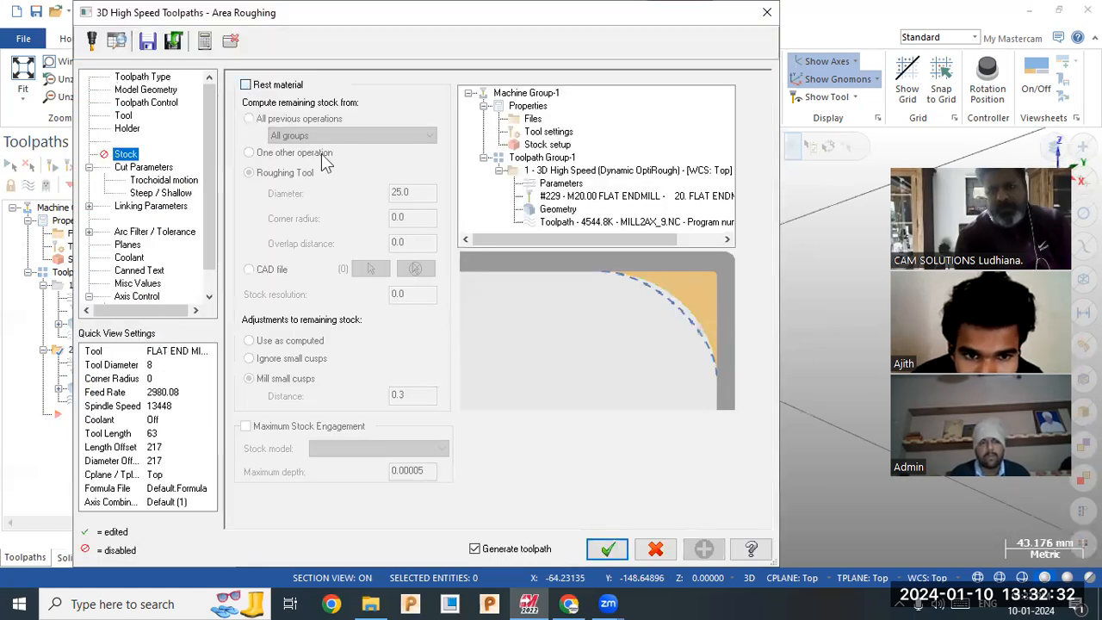
left_click(310, 154)
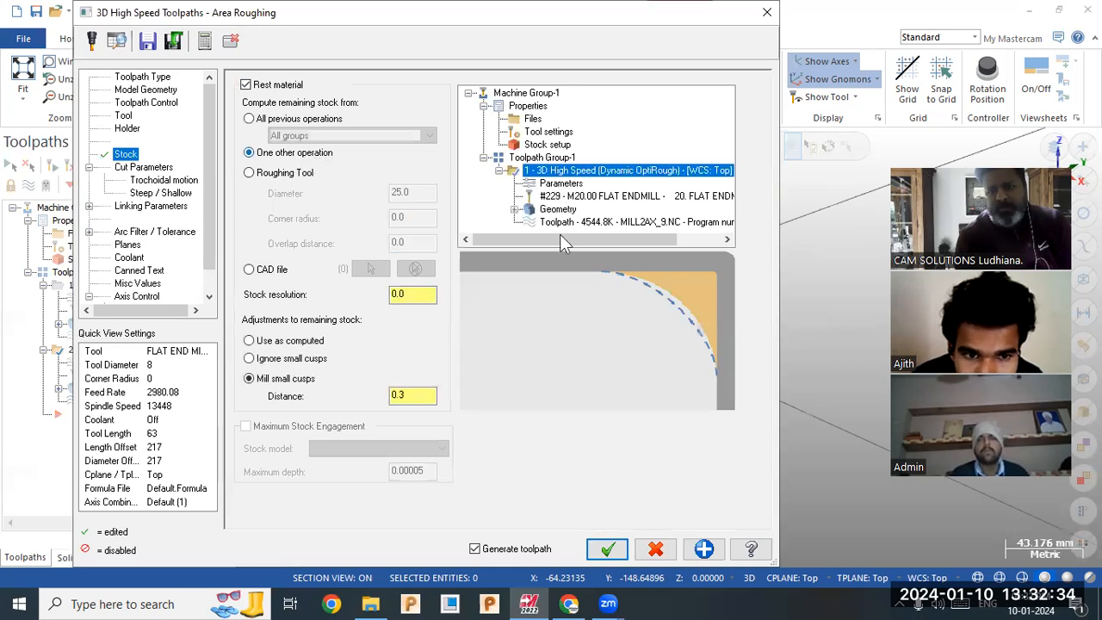
left_click(608, 549)
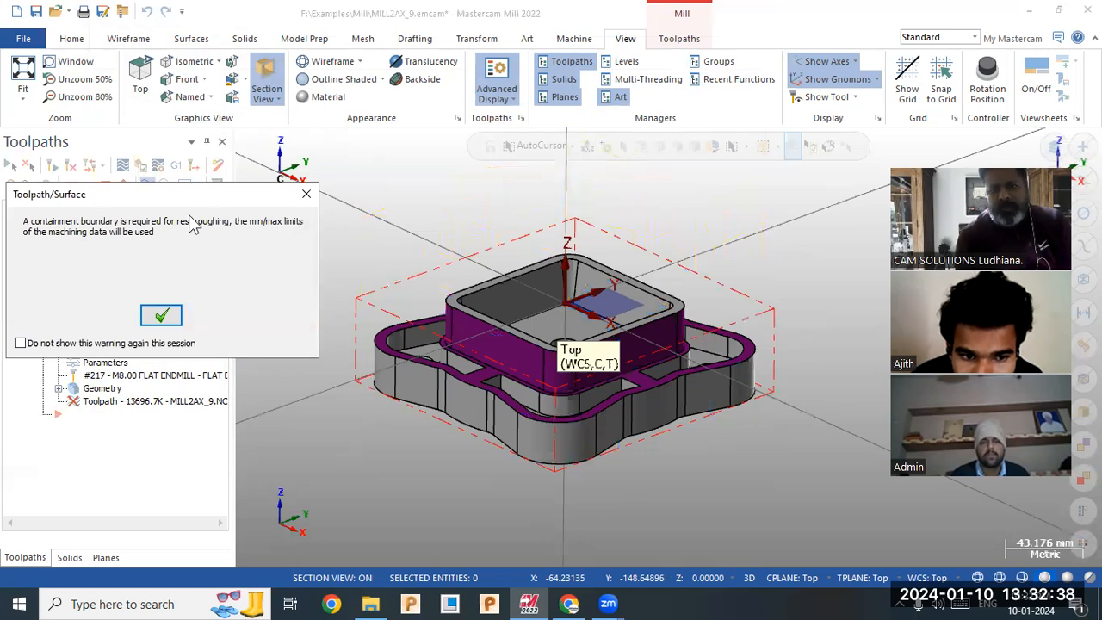
left_click(163, 317)
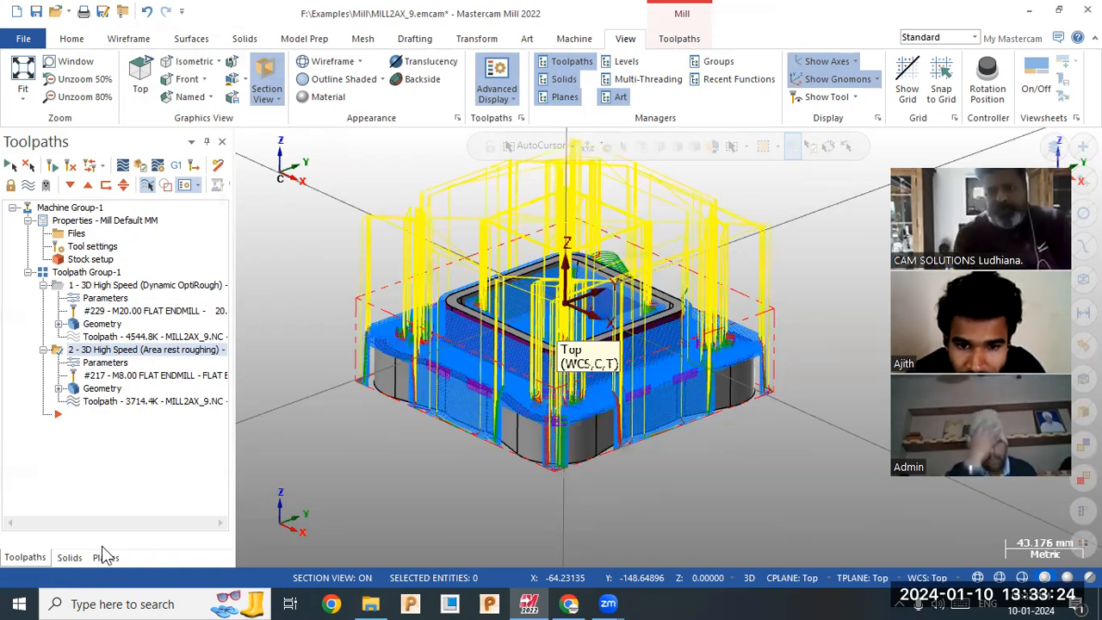
Compare the toolpath displays of the OptiRough and area rest roughing operations.
middle_click_drag(321, 502, 488, 392)
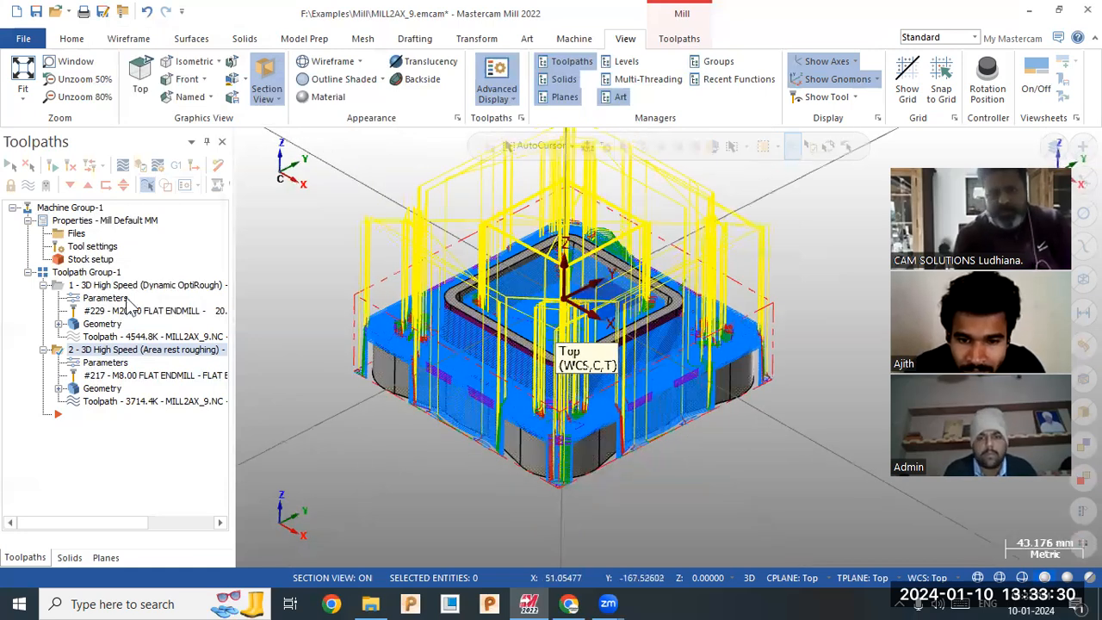
left_click(111, 285)
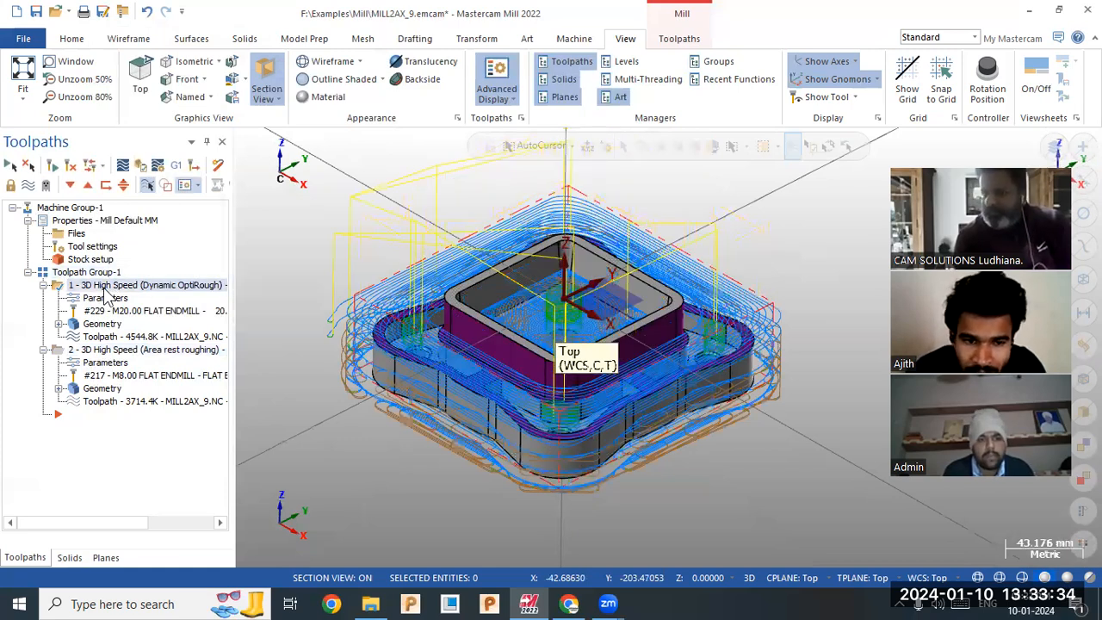
left_click(101, 349)
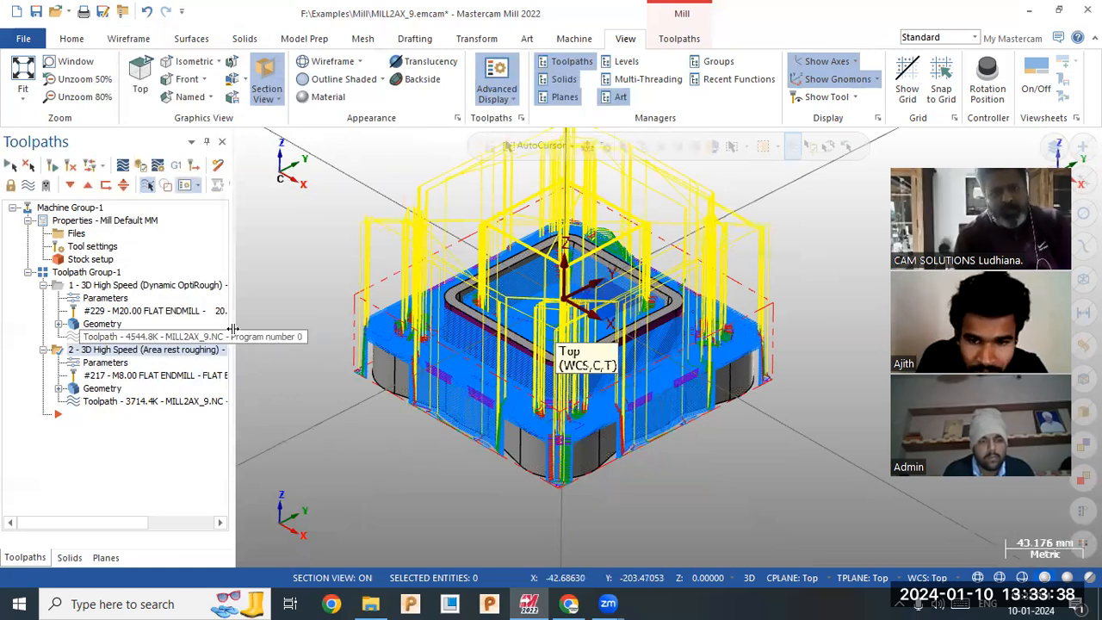
Verify both operations of Toolpath Group-1 in the Mastercam Simulator at increased playback speed with Color Loop enabled.
left_click(86, 272)
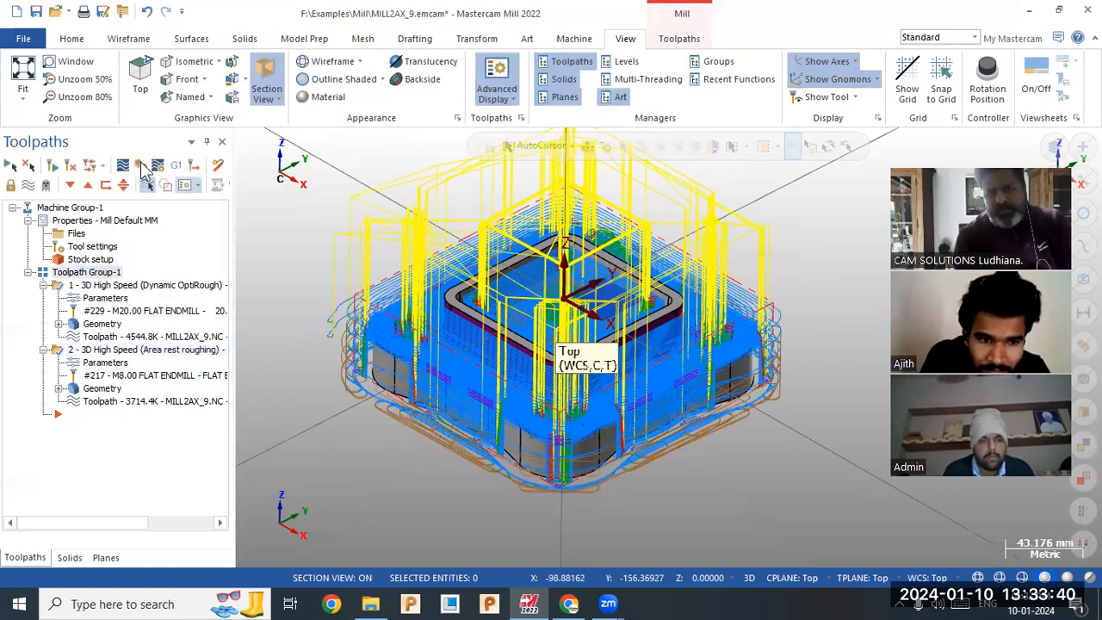
left_click(142, 166)
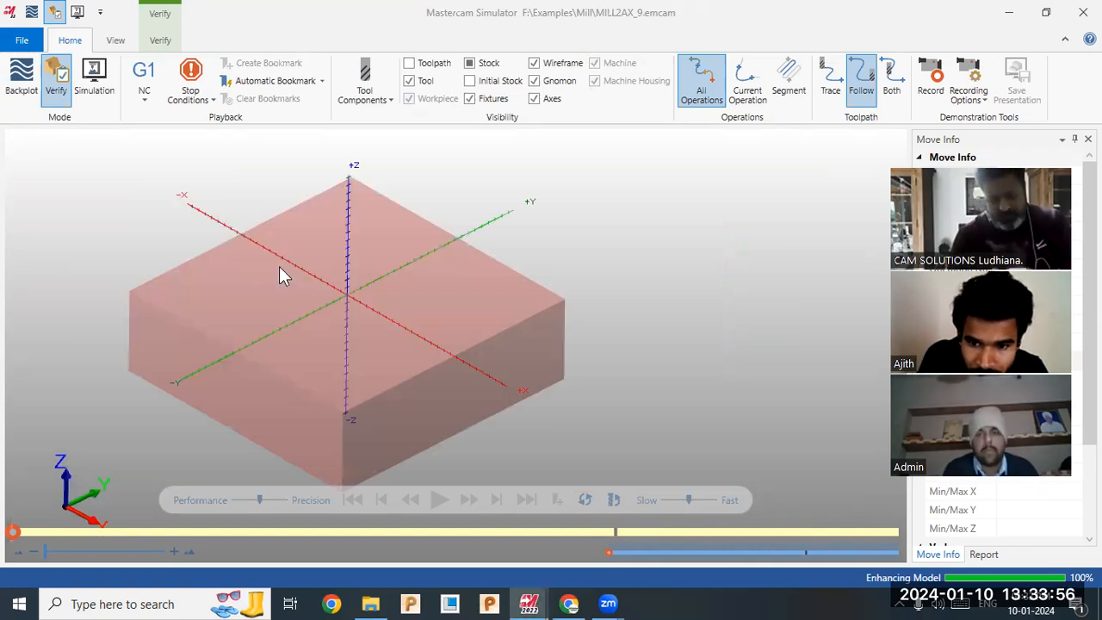
left_click(439, 501)
left_click_drag(691, 499, 713, 504)
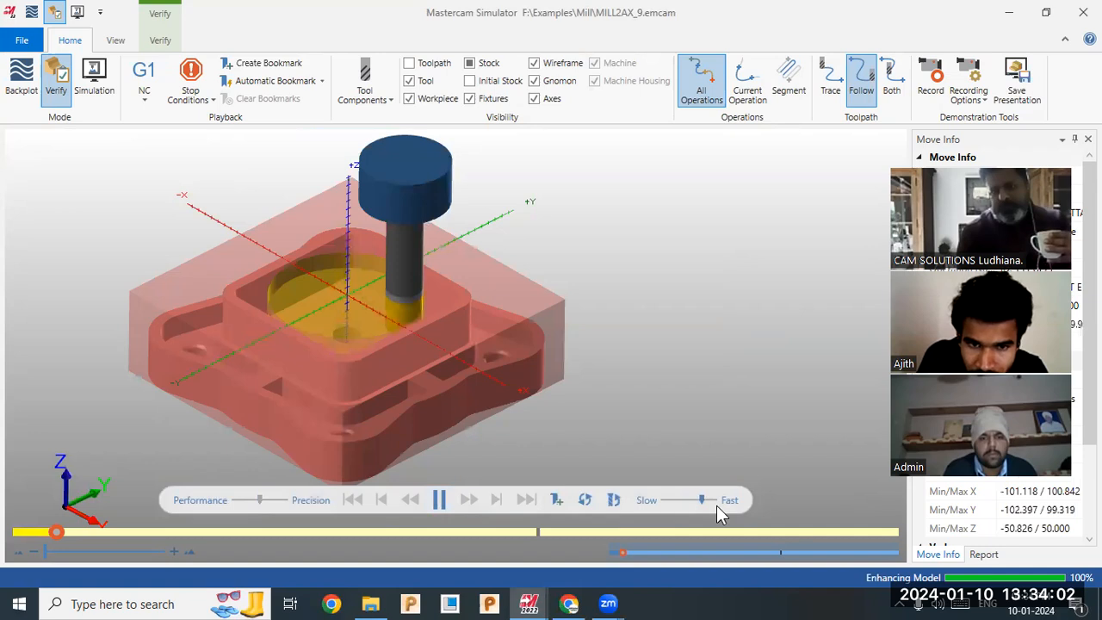
left_click(157, 42)
left_click(16, 85)
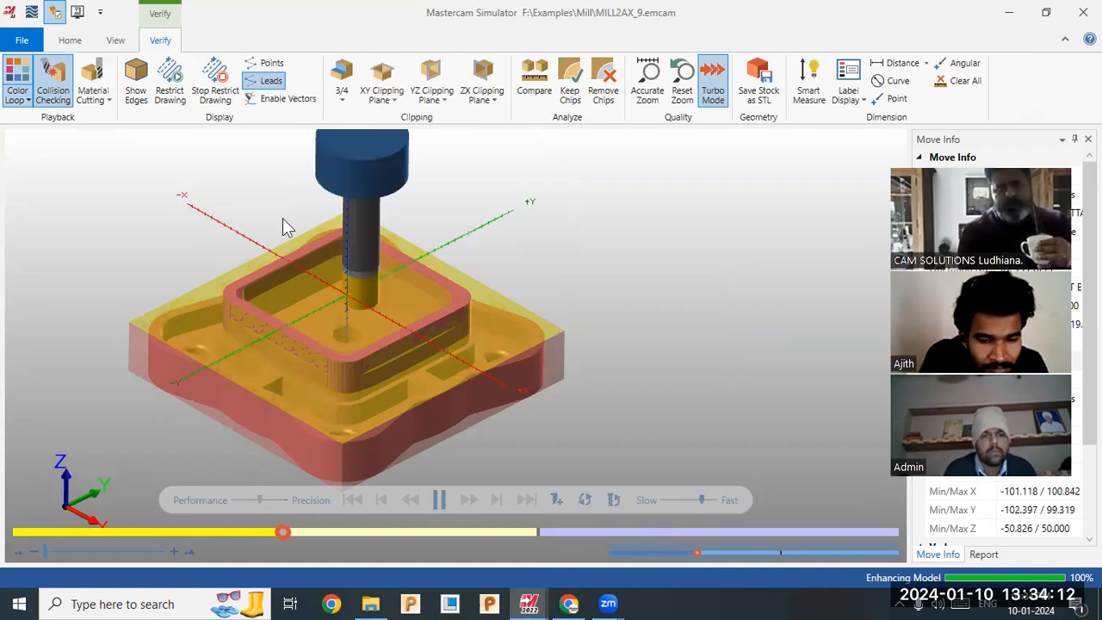
Adjust the stock and workpiece visibility to inspect the simulated cut, and return to Mastercam.
scroll(486, 82, "up", 2)
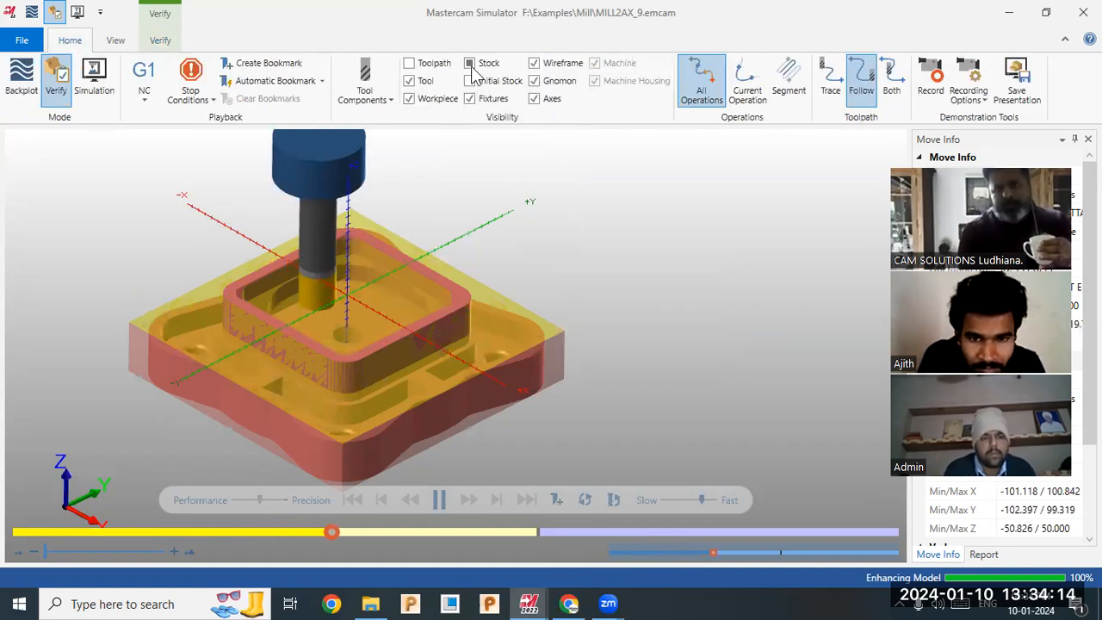
left_click(469, 64)
left_click(469, 80)
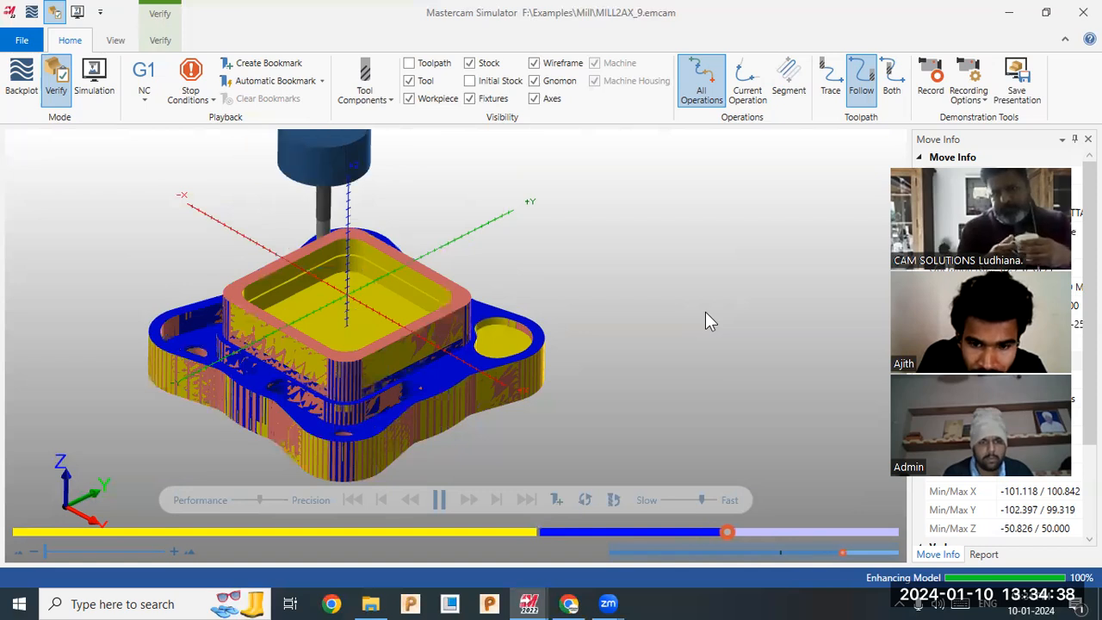
left_click(410, 99)
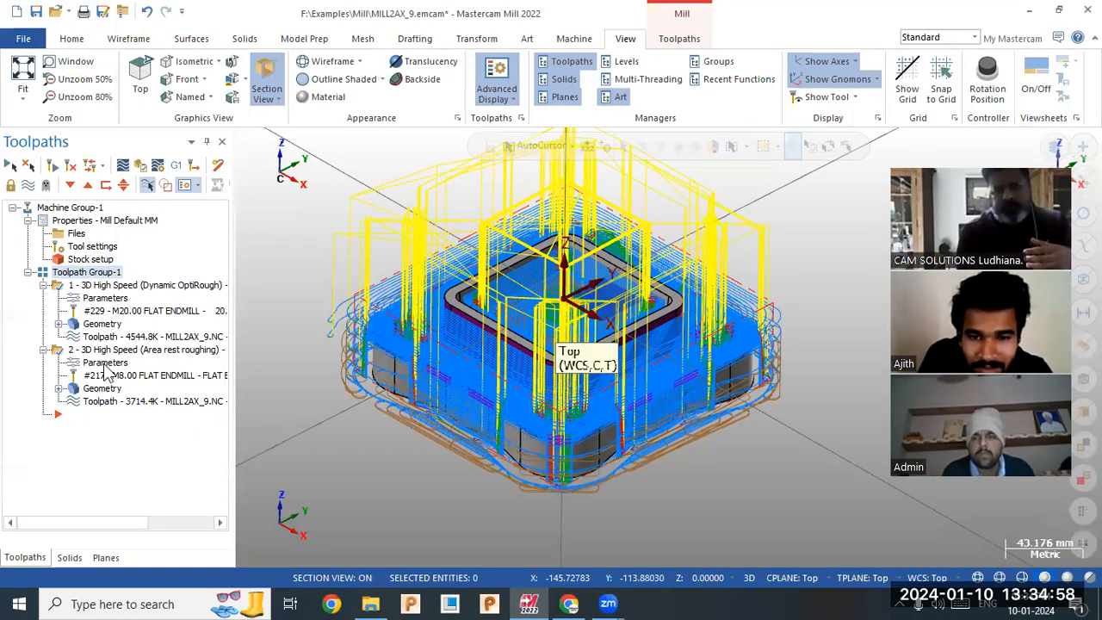
Review the cut parameters of the area rest roughing operation, keep Tip as the tip compensation, and accept.
left_click(108, 365)
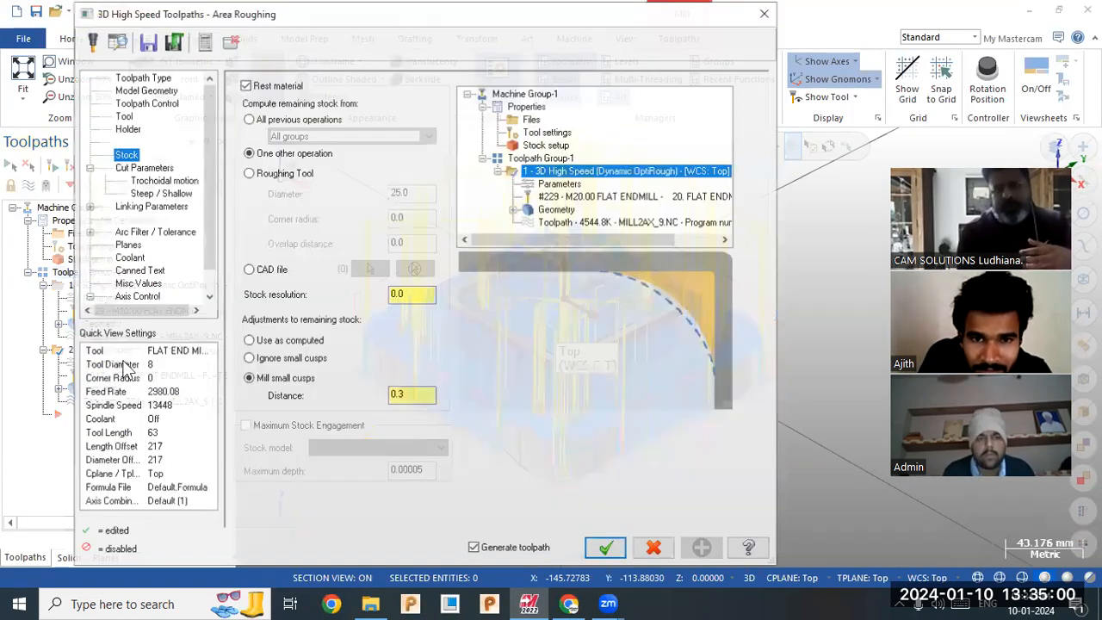
left_click(142, 167)
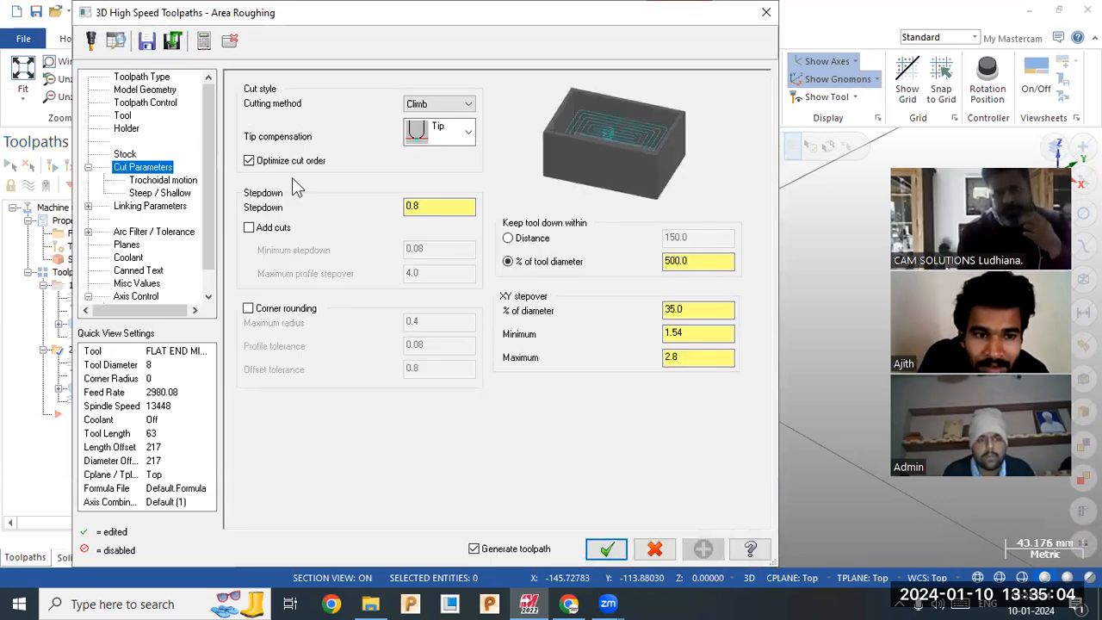
left_click(469, 138)
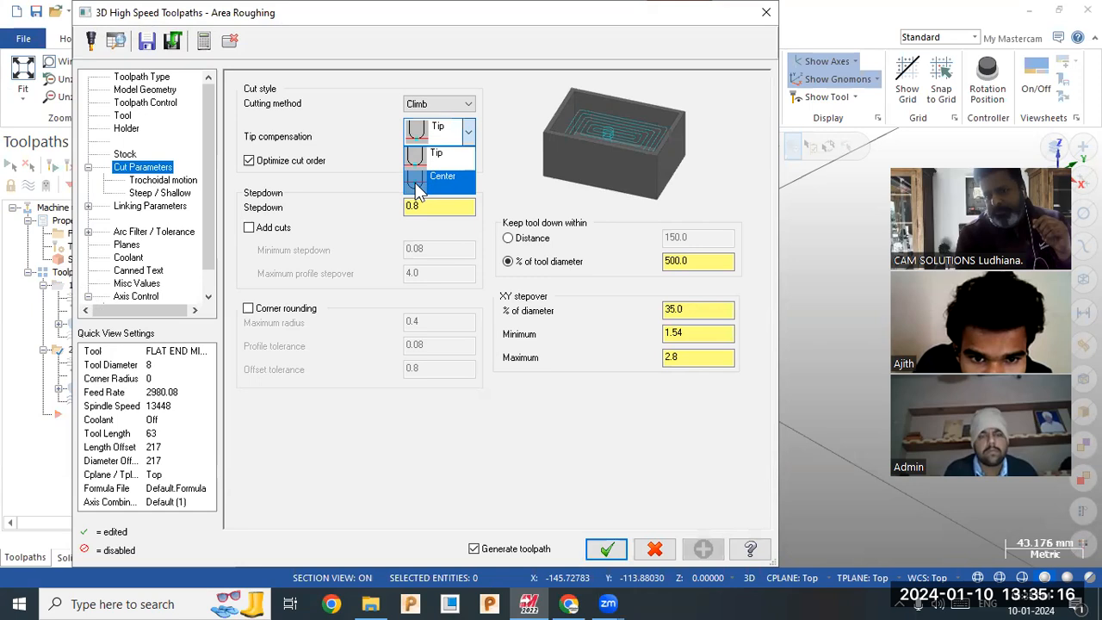
left_click(435, 159)
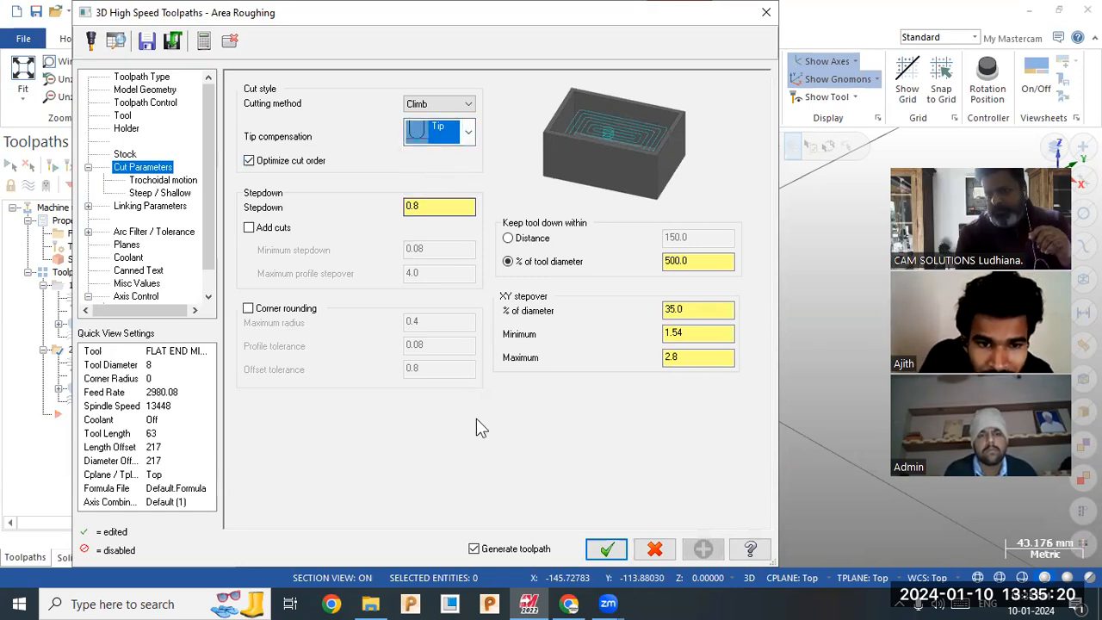
left_click(609, 549)
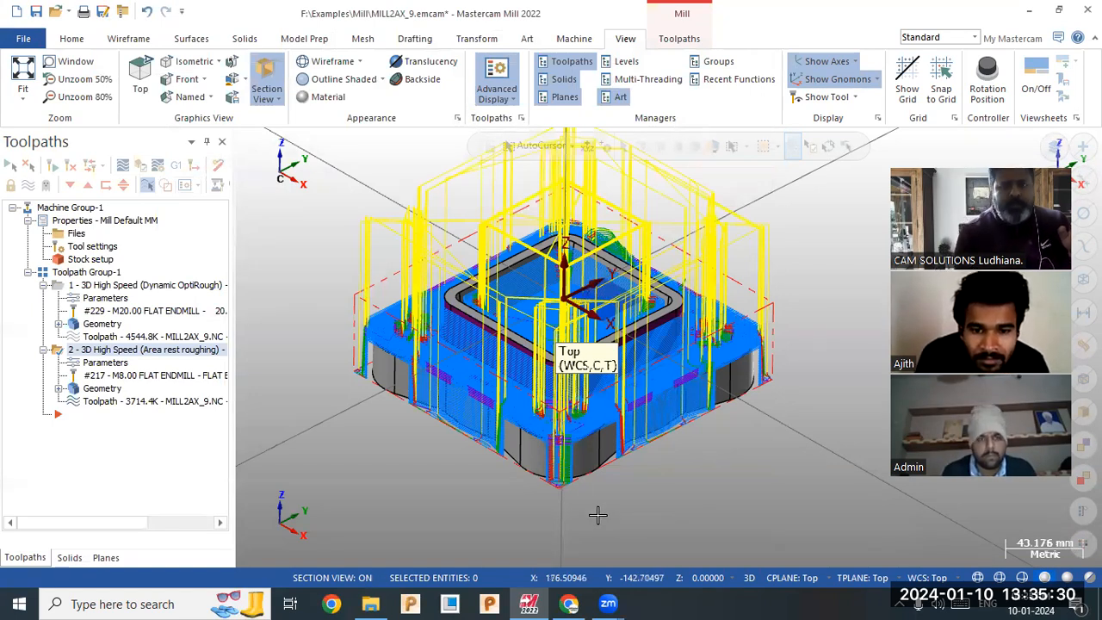
Hide the displayed toolpaths of both operations in Toolpath Group-1.
left_click(78, 274)
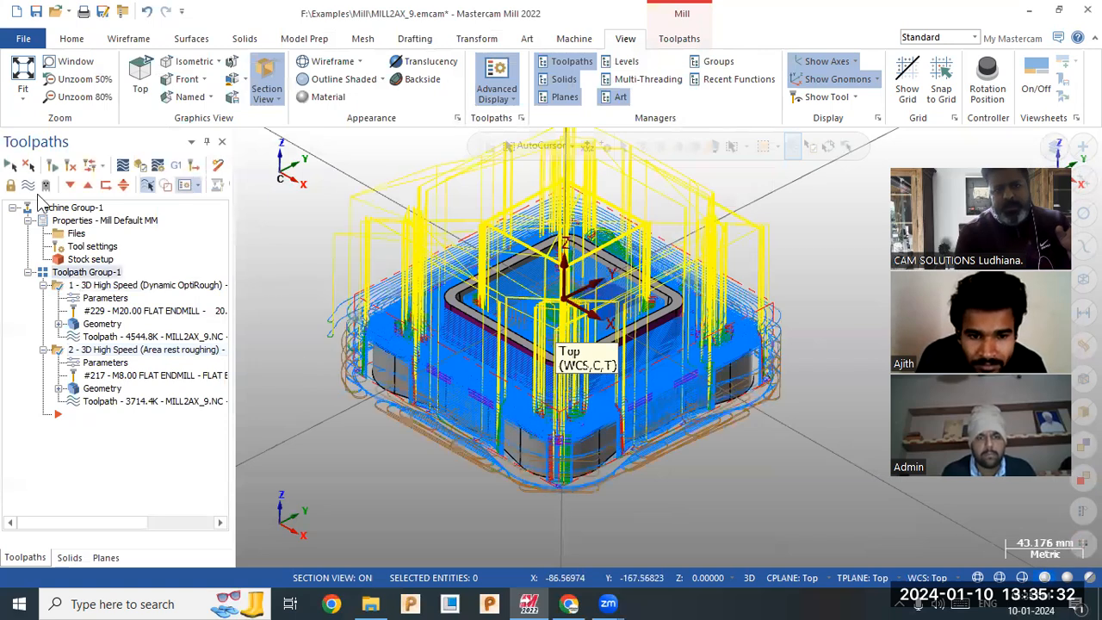
left_click(28, 185)
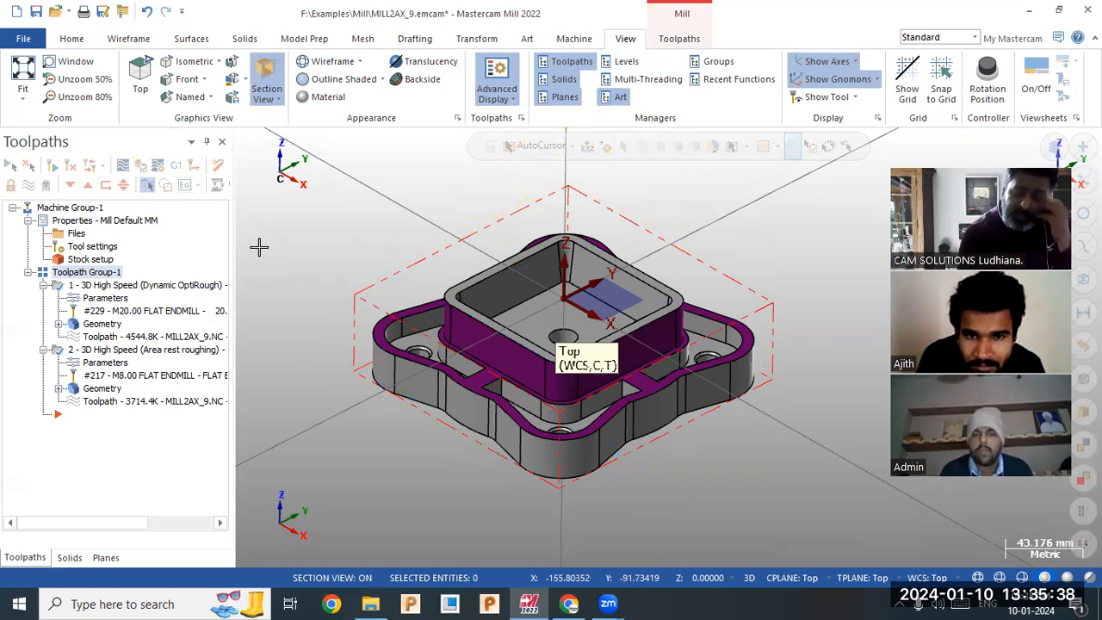
Try to draw a freehand circle around the whole part, centred on the central hole in its underside.
middle_click_drag(493, 394, 479, 313)
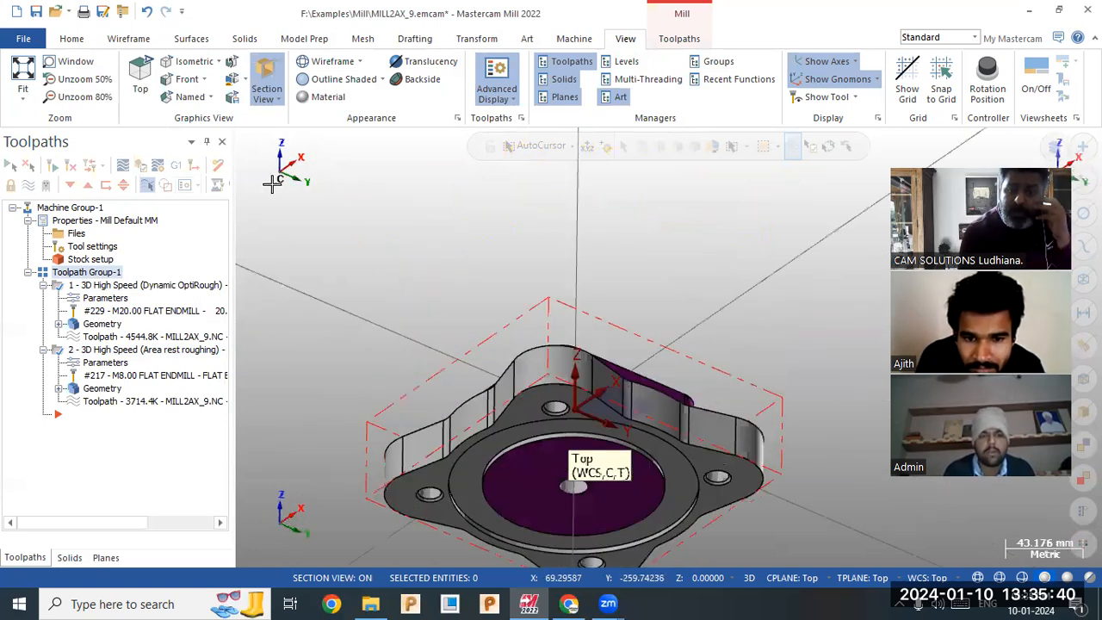
left_click(133, 40)
left_click(273, 82)
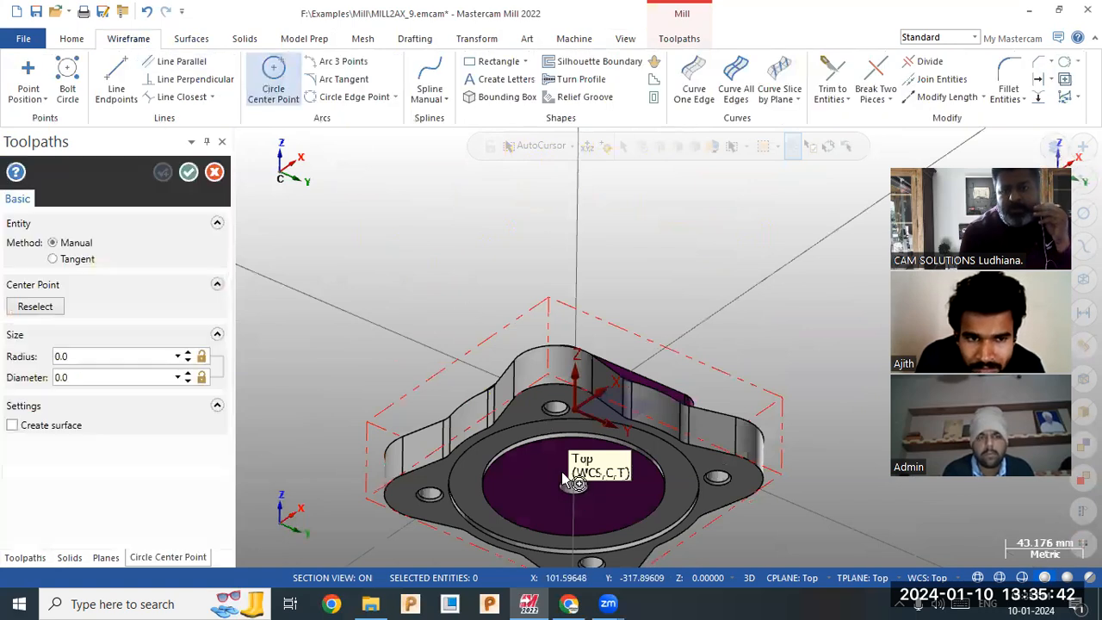
left_click(574, 487)
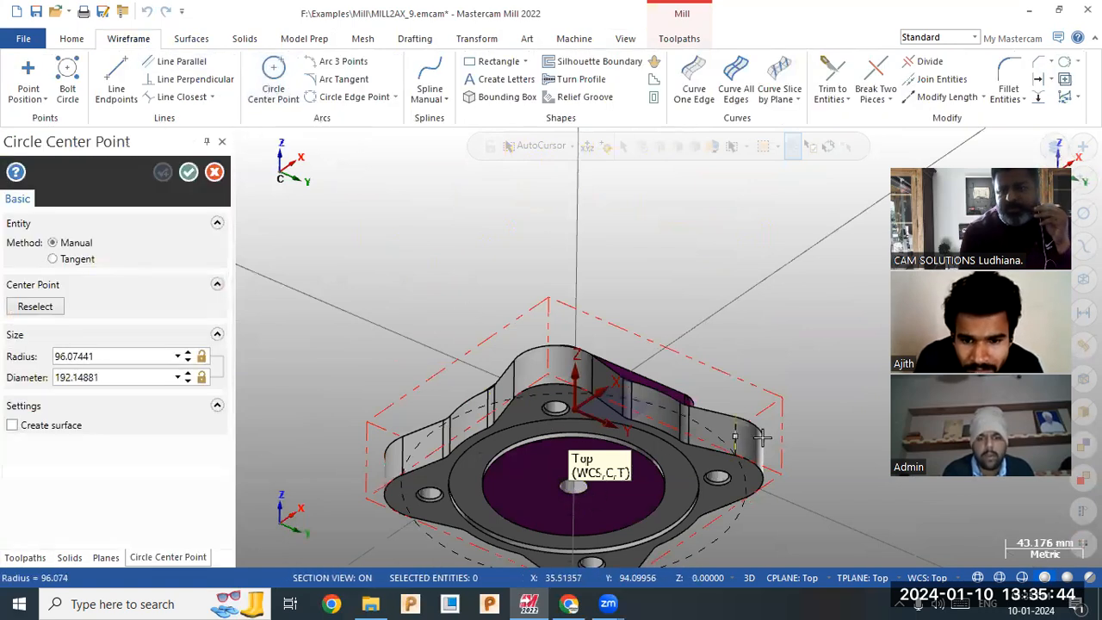
left_click(792, 472)
left_click(188, 172)
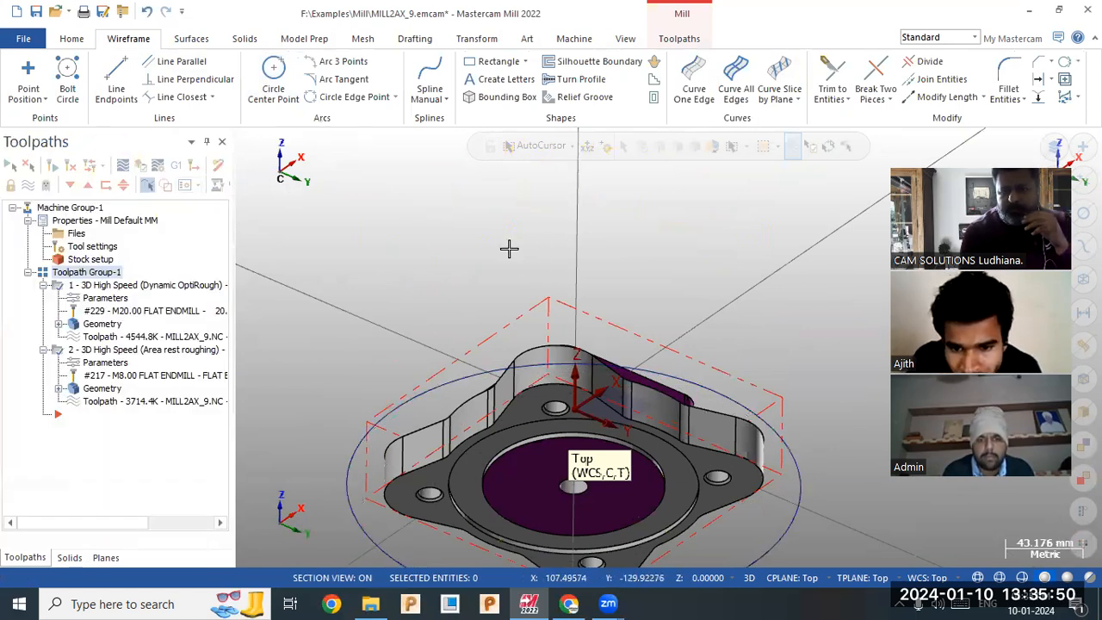
Draw a 250 mm diameter circle centred on the central hole in the part's underside.
left_click(273, 80)
left_click(577, 503)
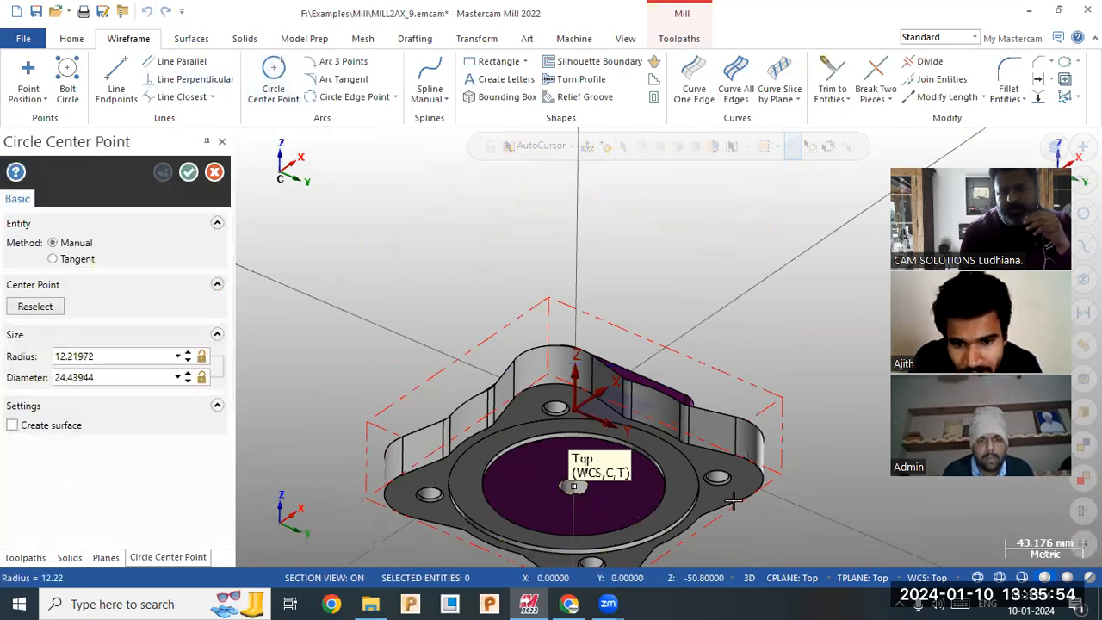
double_click(153, 376)
type("250")
key("Return")
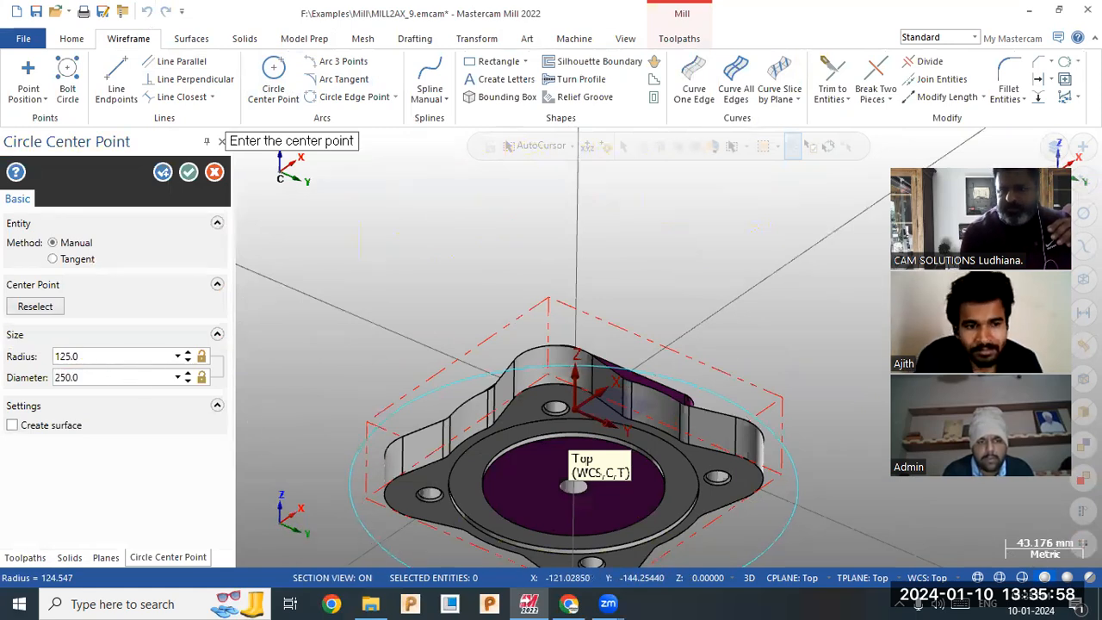
left_click(189, 172)
middle_click_drag(467, 253, 469, 331)
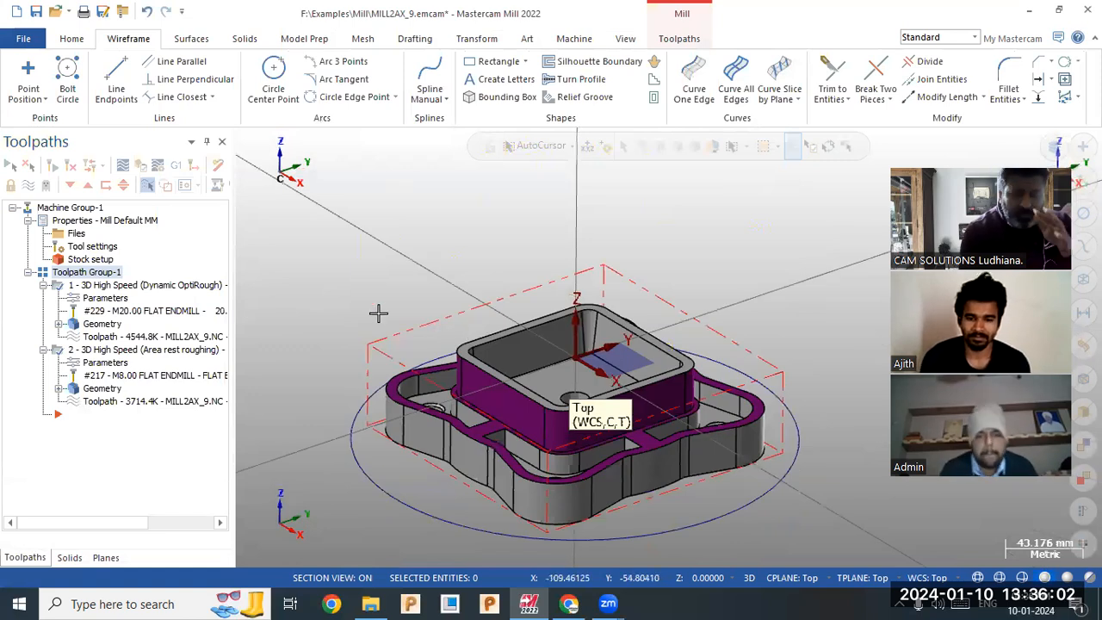
Extrude the large circle upward 55 mm as a new solid body enclosing the part.
left_click(244, 38)
left_click(155, 76)
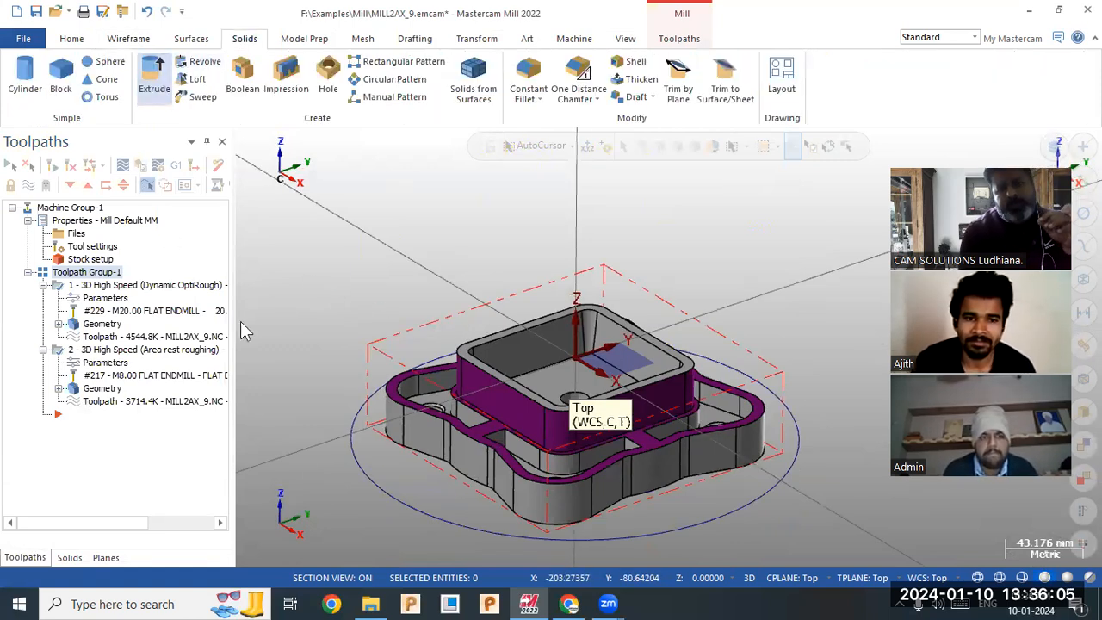
left_click(372, 482)
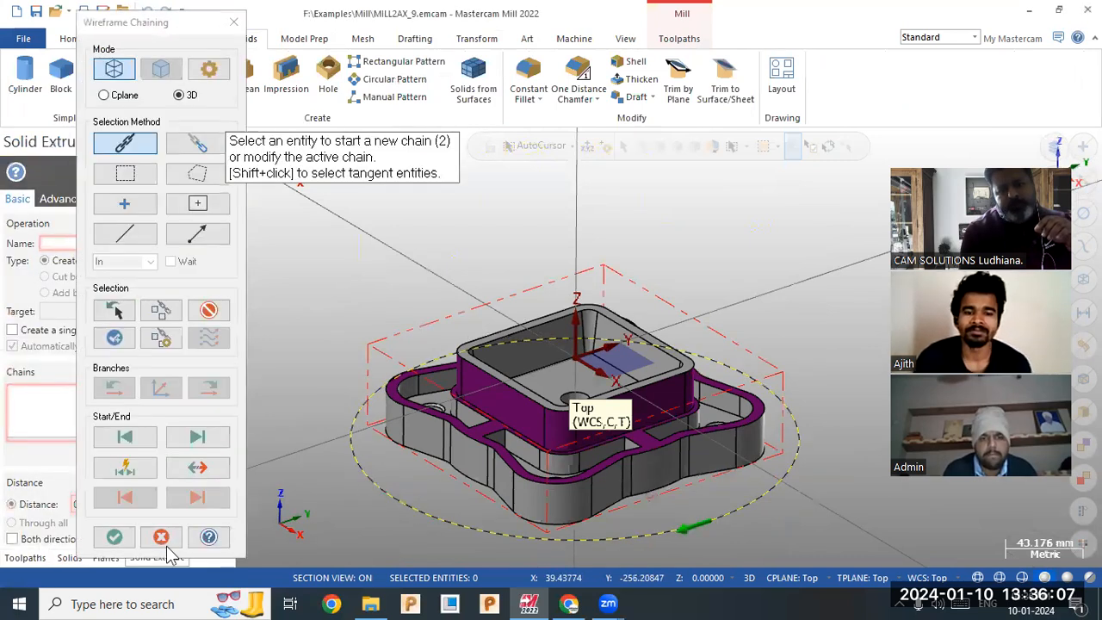
left_click(121, 540)
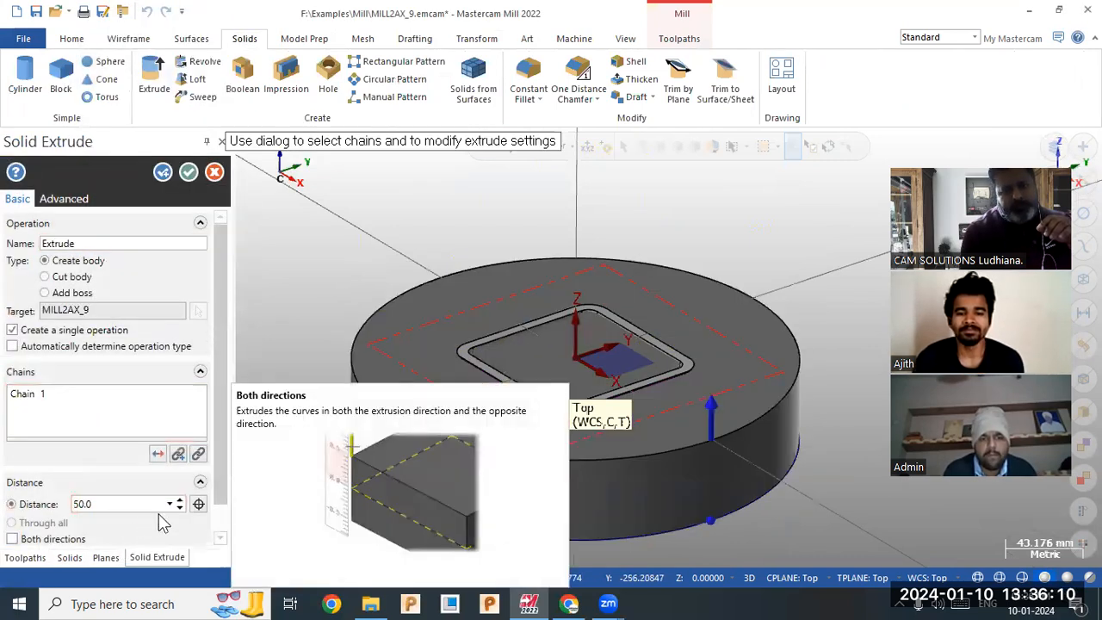
scroll(181, 505, "up", 2)
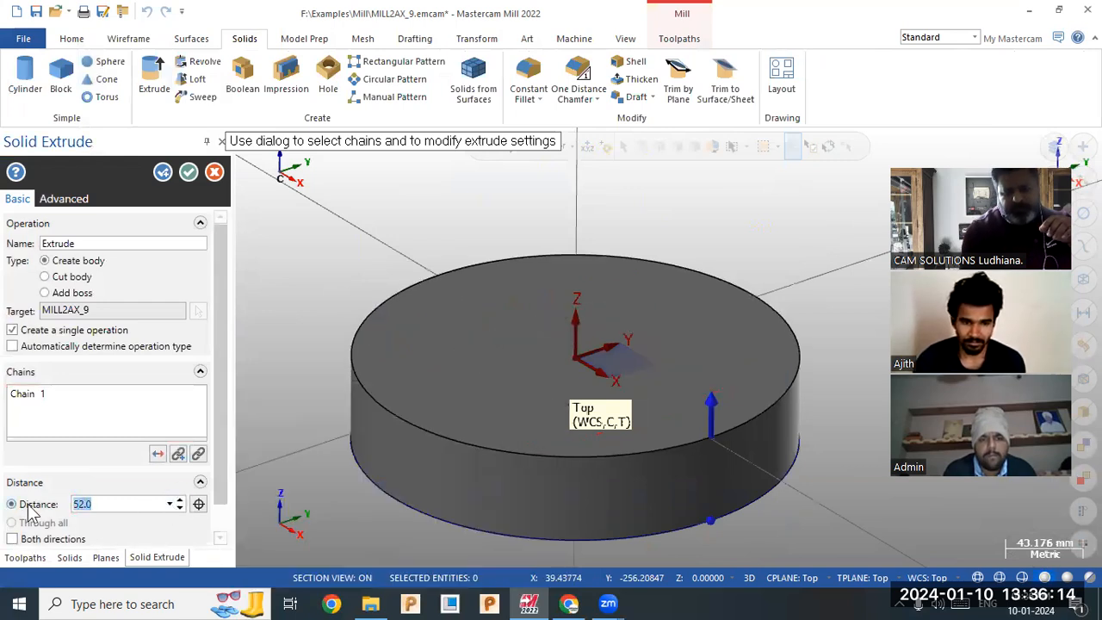
type("55")
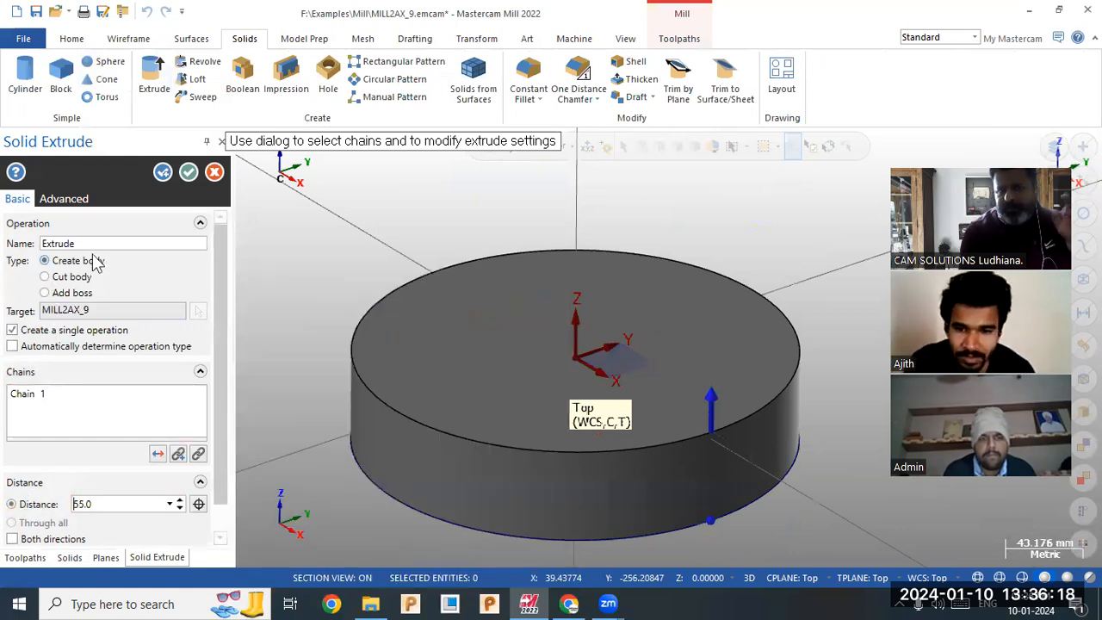
left_click(189, 175)
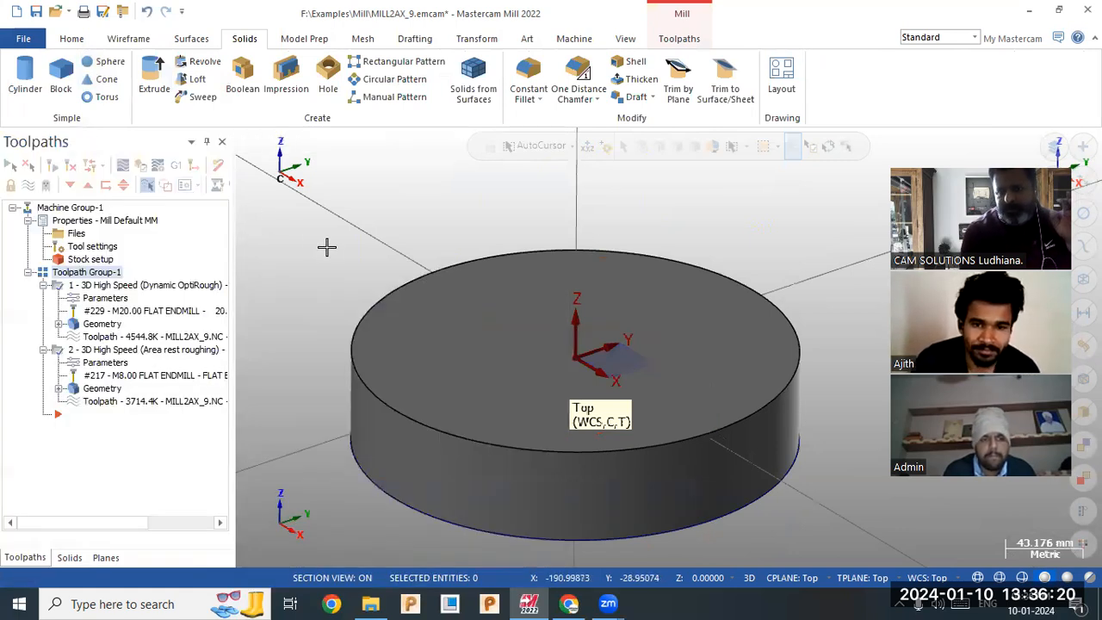
Set Machine Group-1's stock shape to Solid/Mesh, using the extruded cylinder as the stock.
left_click(102, 260)
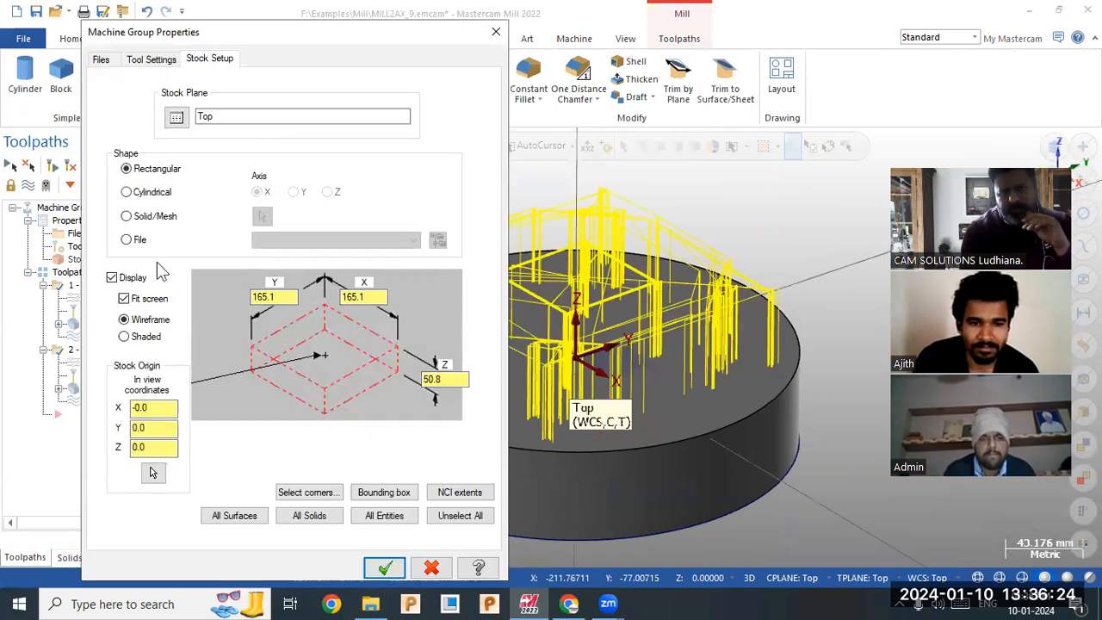
left_click(147, 221)
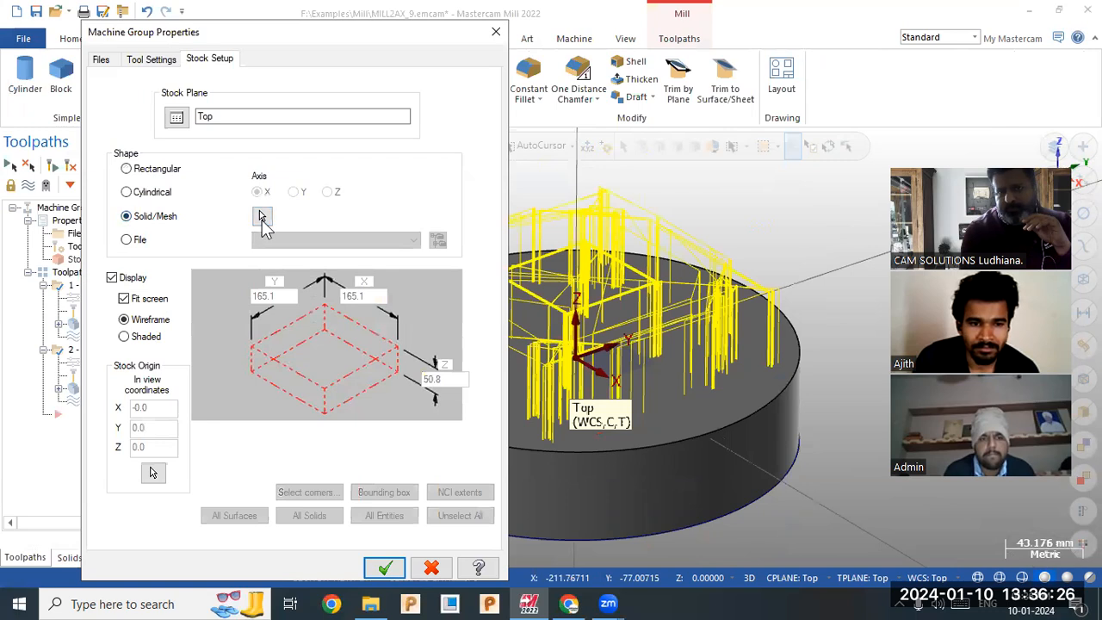
left_click(262, 216)
left_click(428, 466)
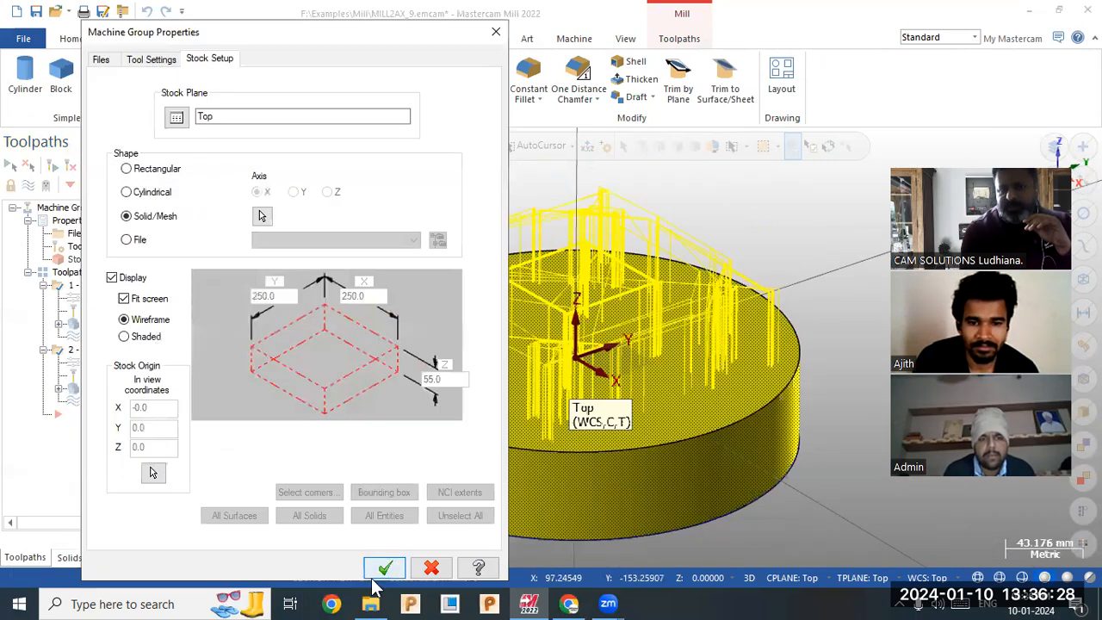
left_click(383, 569)
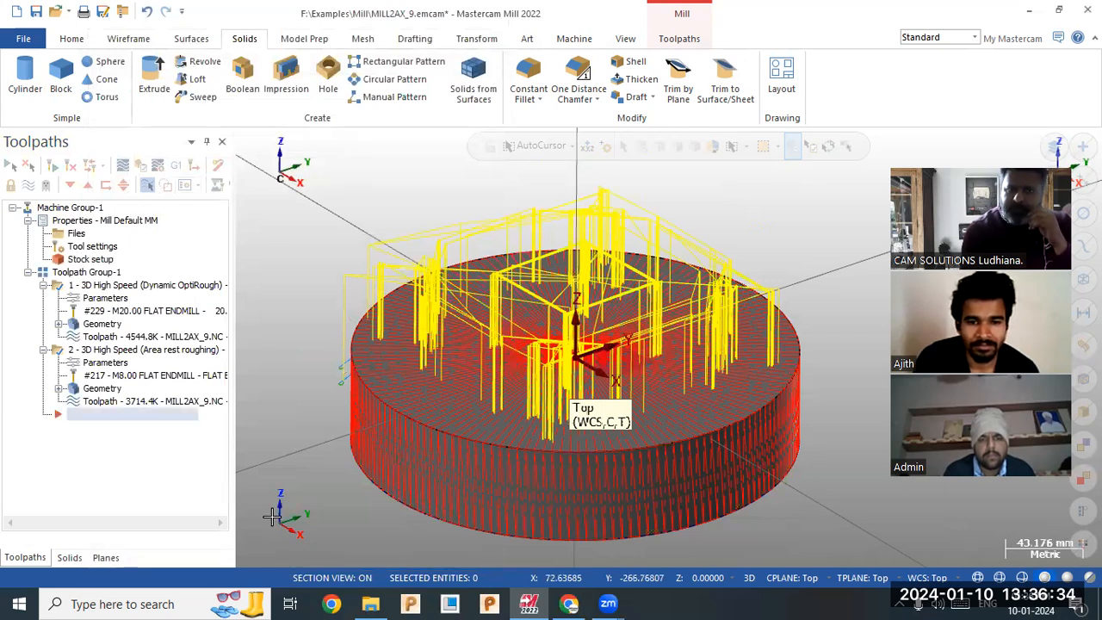
left_click(272, 517)
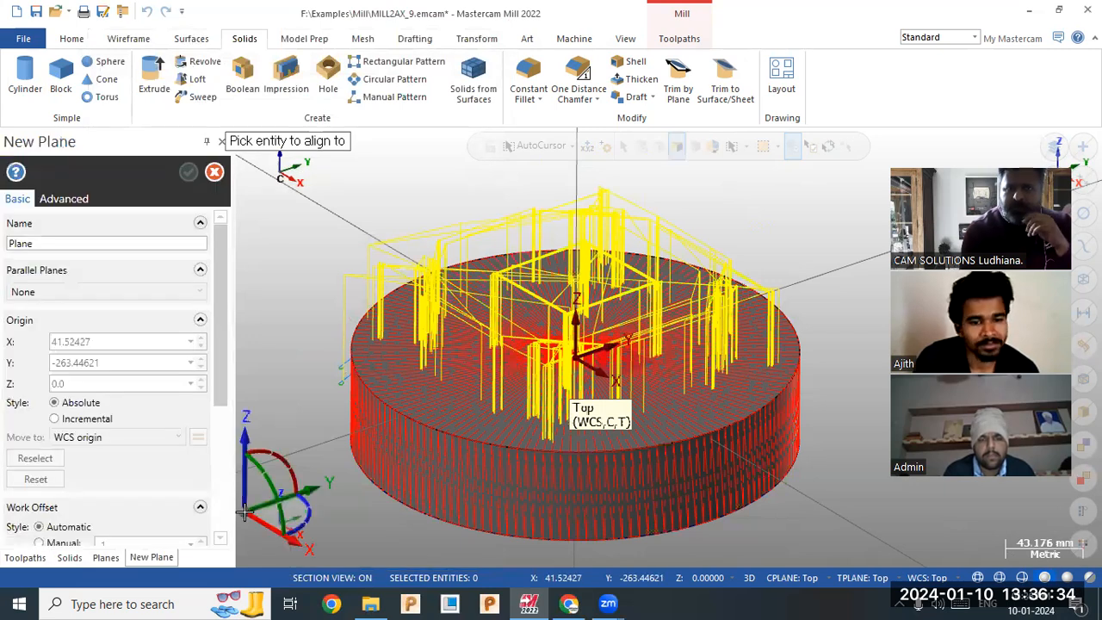
left_click(215, 173)
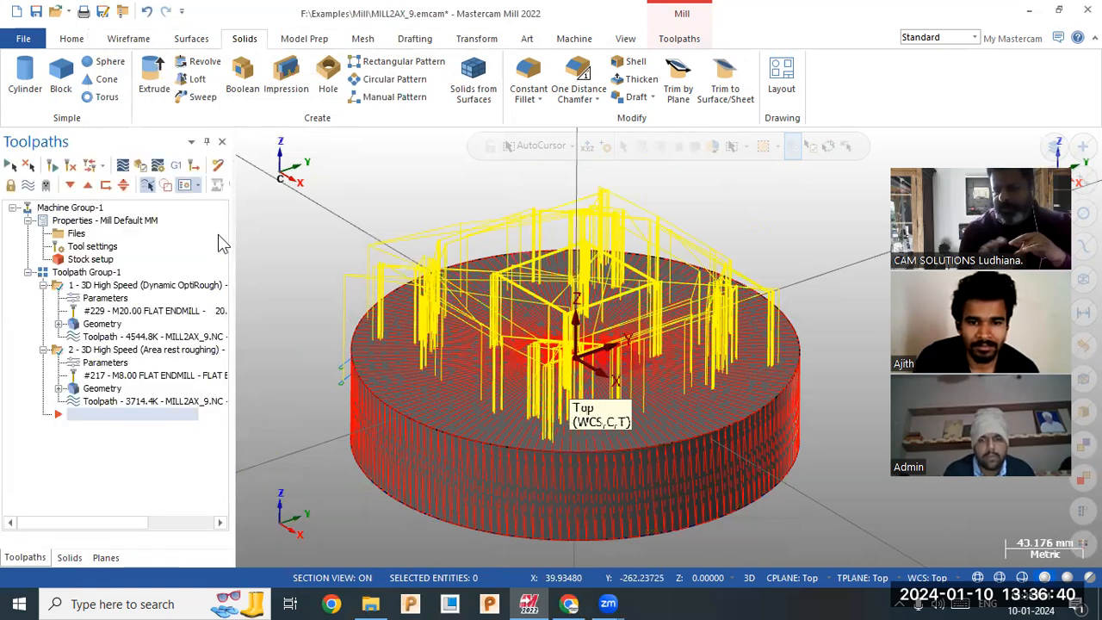
Add a second machine group with the default mill, and collapse Machine Group-1's toolpath group and properties.
left_click(28, 272)
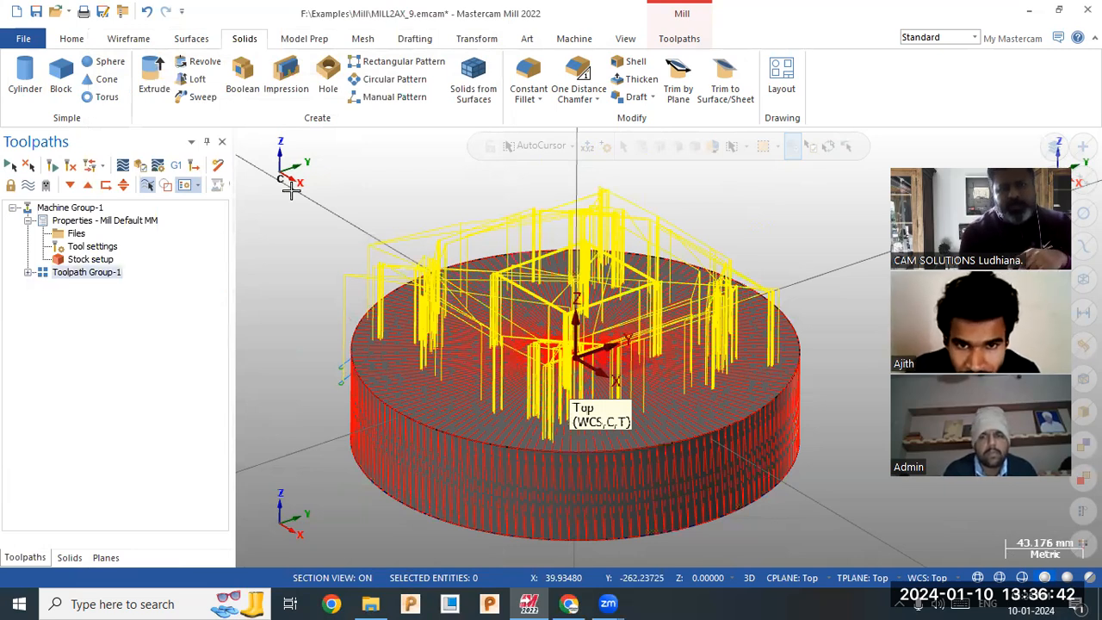
left_click(677, 39)
left_click(589, 41)
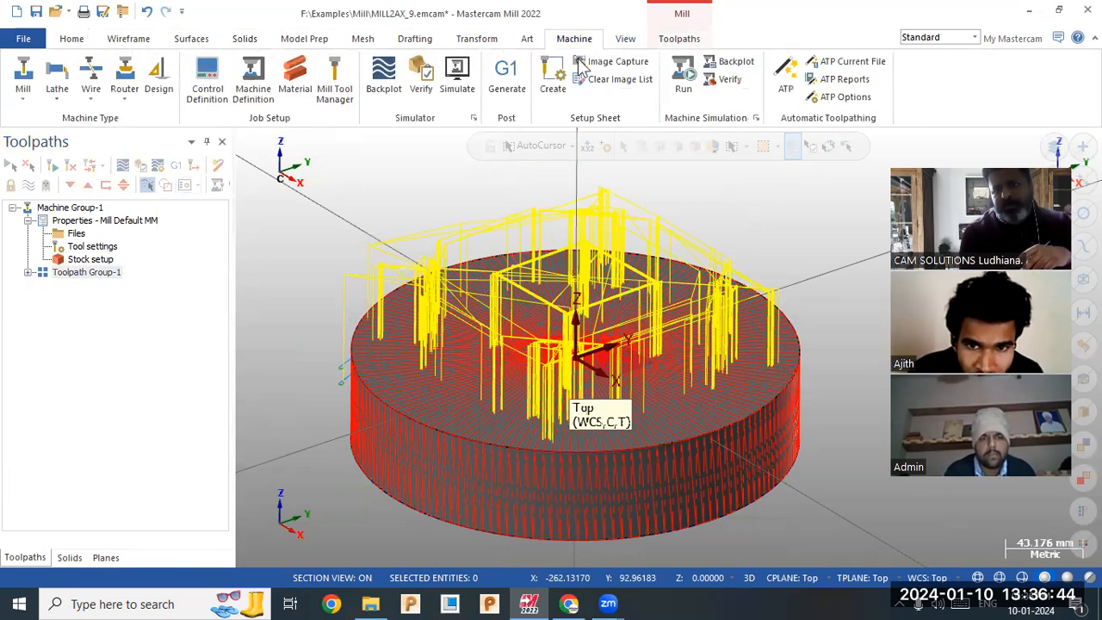
left_click(679, 40)
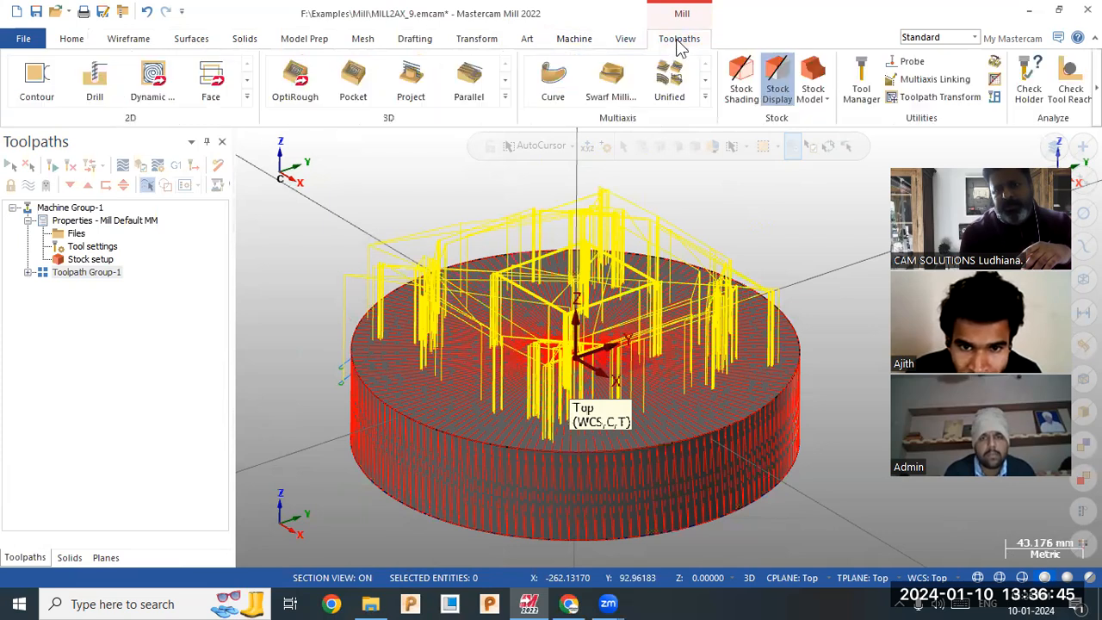
left_click(575, 41)
left_click(22, 79)
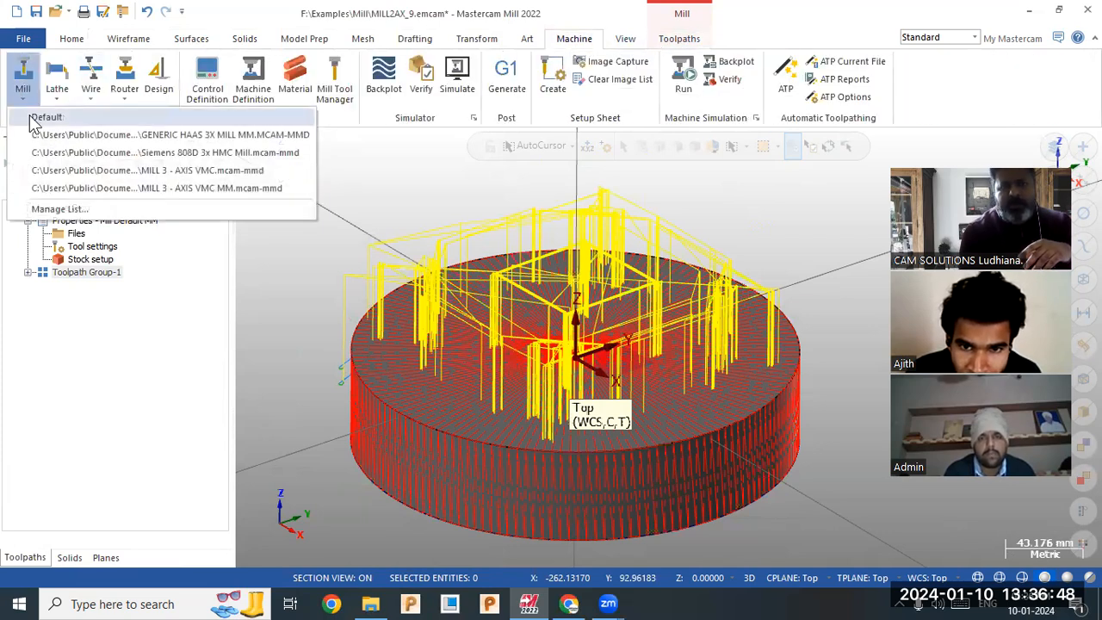
left_click(39, 115)
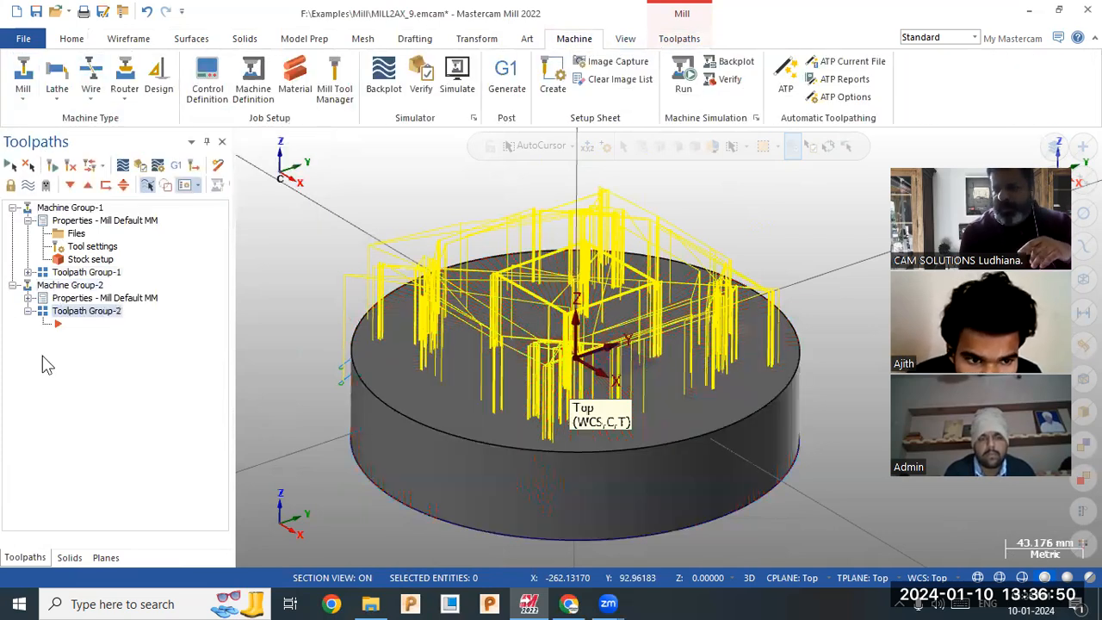
left_click(28, 221)
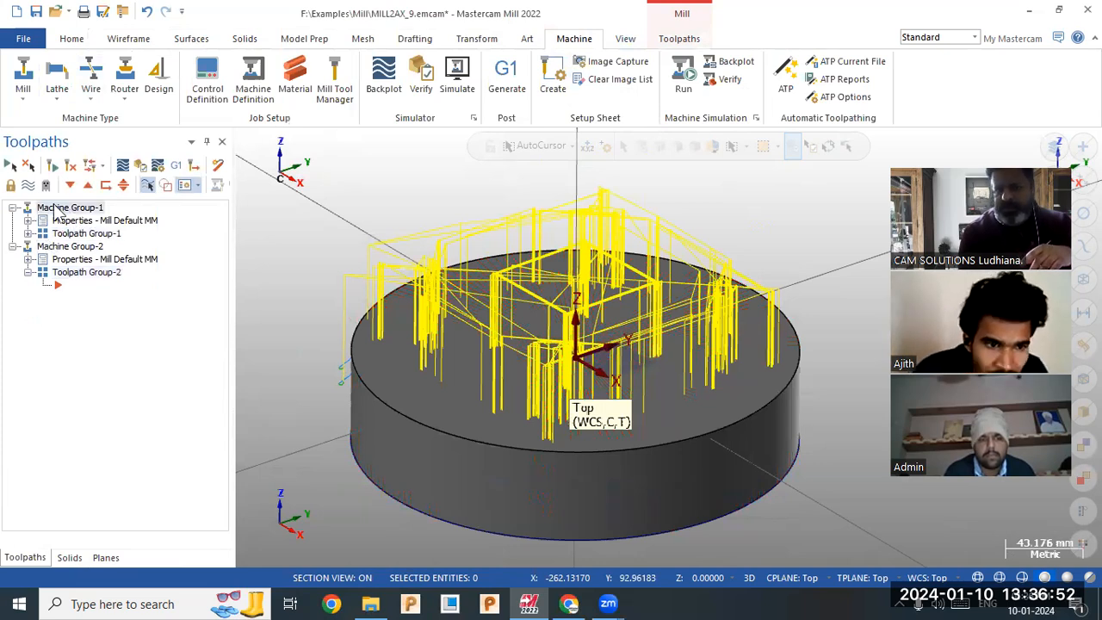
Set Machine Group-2's stock shape to Solid/Mesh and pick the extruded cylinder as its stock.
left_click(64, 249)
left_click(28, 260)
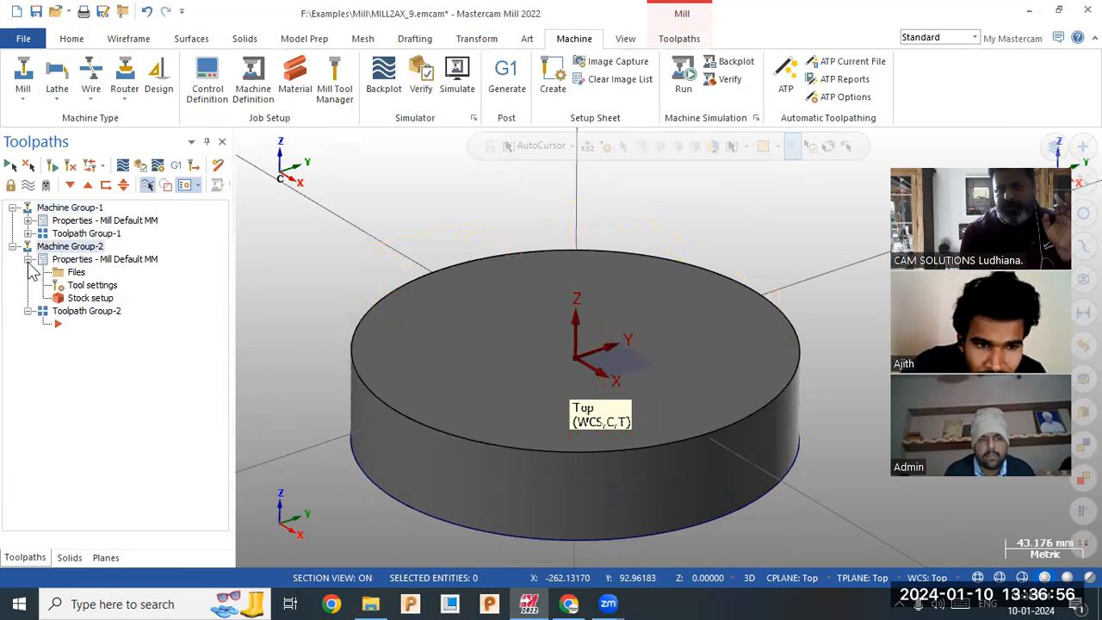
left_click(79, 299)
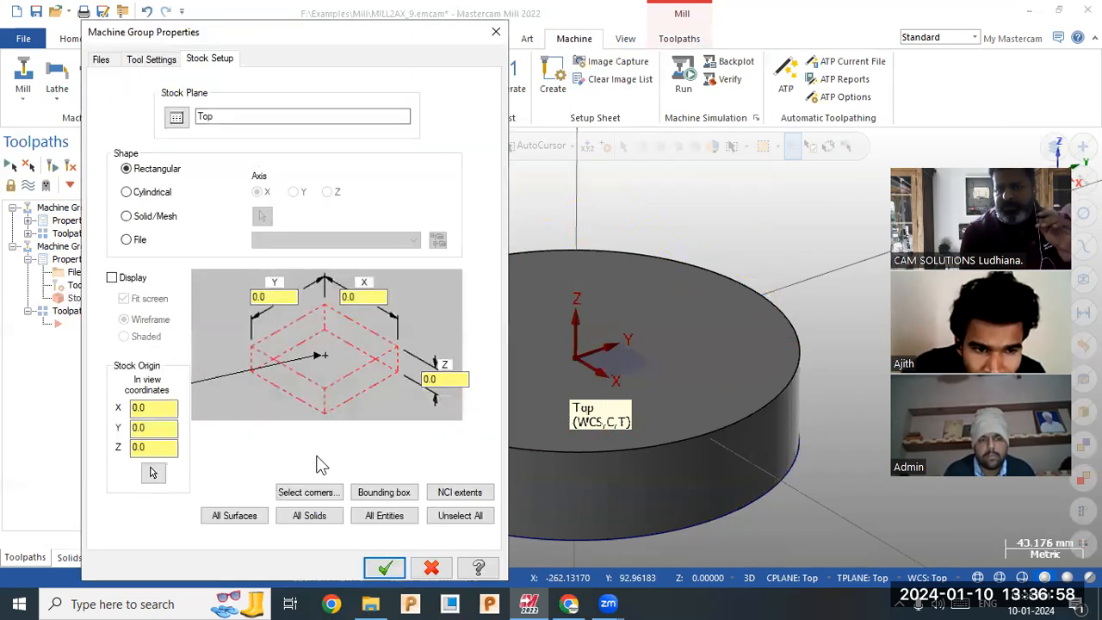
left_click(151, 216)
left_click(262, 216)
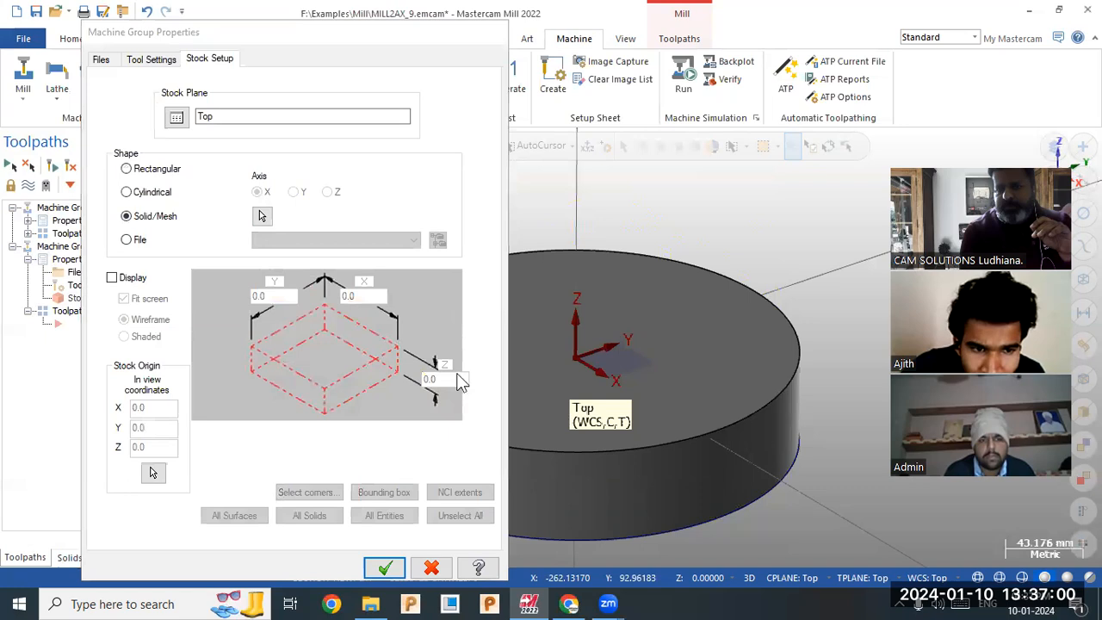
left_click(573, 475)
left_click(372, 562)
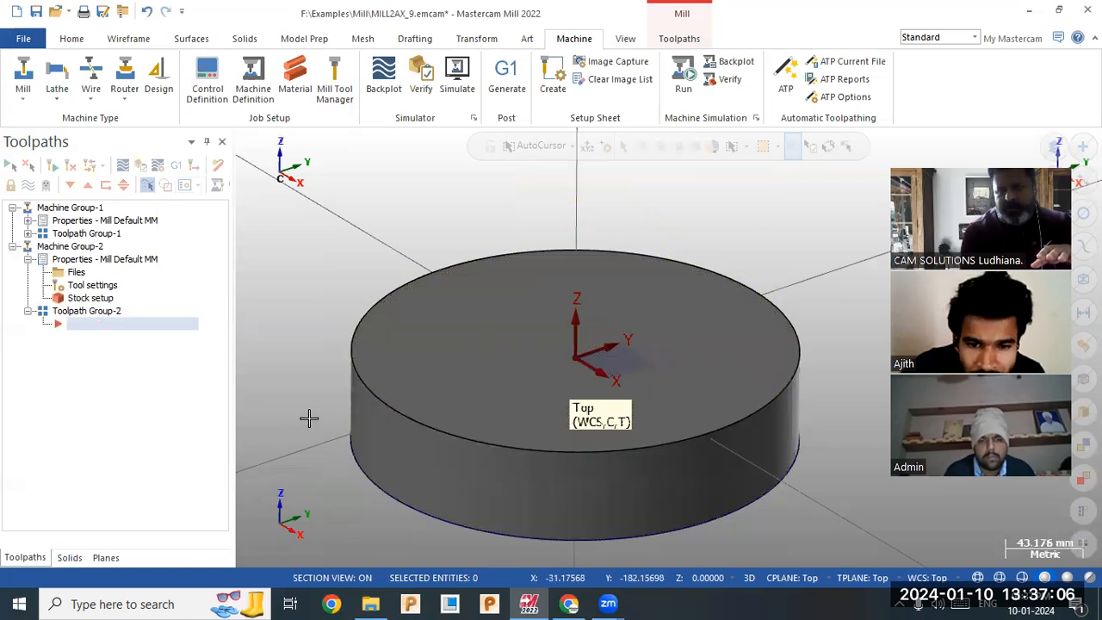
Blank the extruded cylinder so that only the part and the circle remain displayed.
left_click(355, 337)
left_click(72, 39)
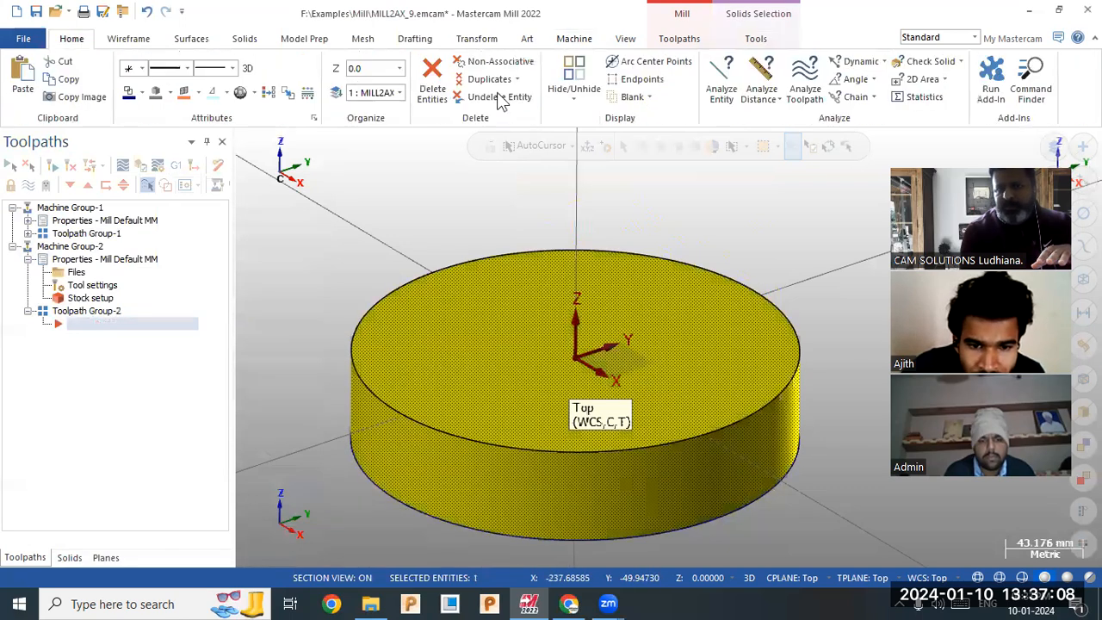
left_click(632, 97)
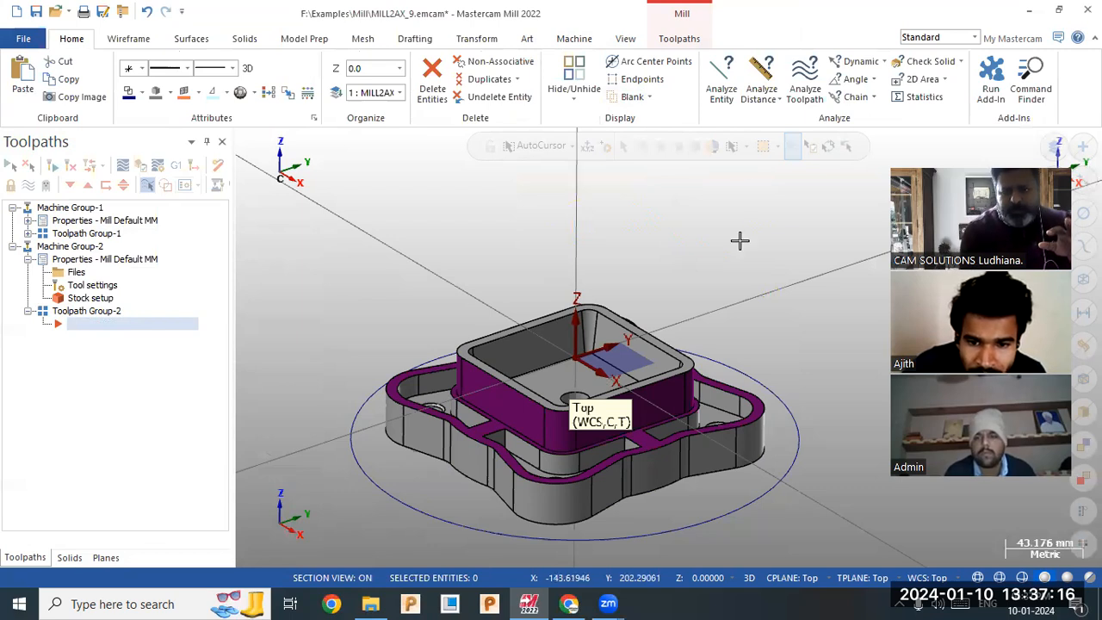
Create curves on all edges of the part's flat underside flange face, keeping both inside and outside loops.
middle_click_drag(738, 241, 575, 411)
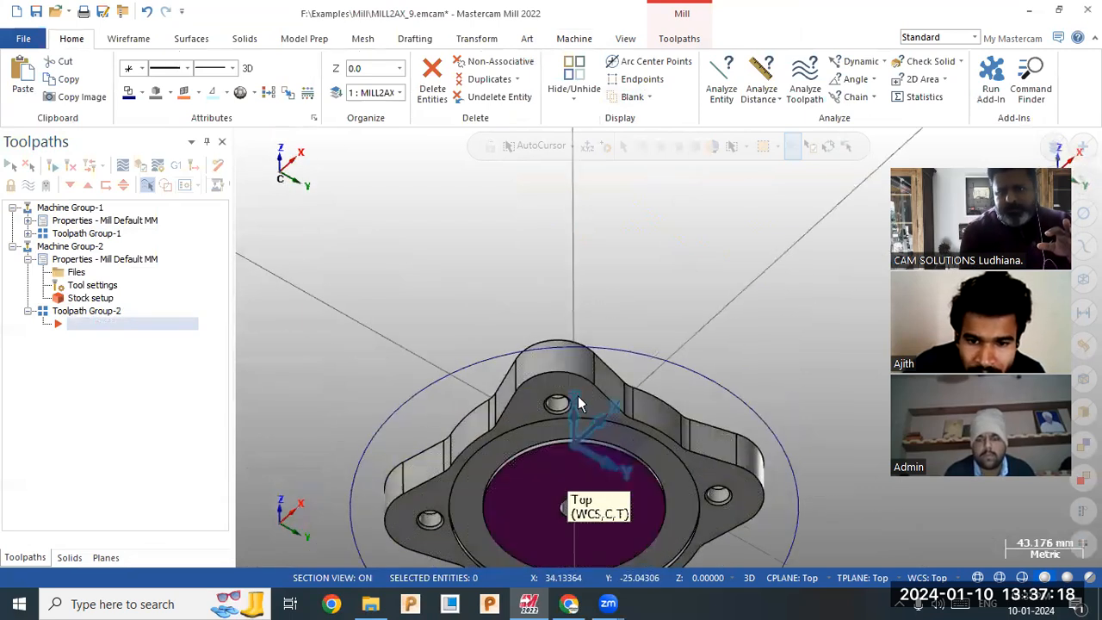
left_click(113, 40)
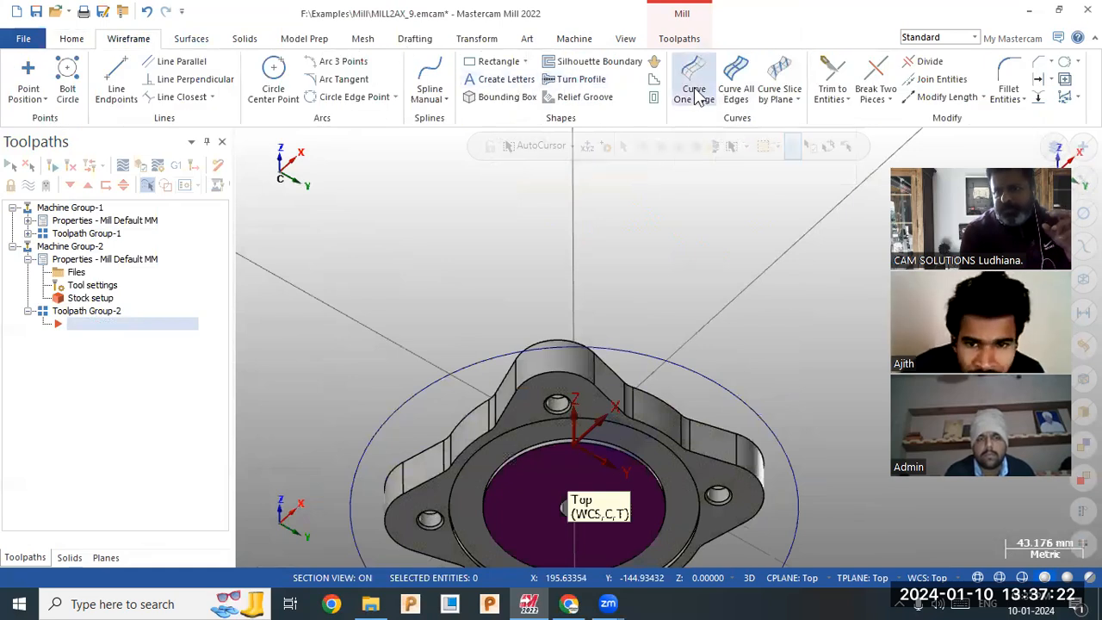
left_click(725, 96)
left_click(595, 405)
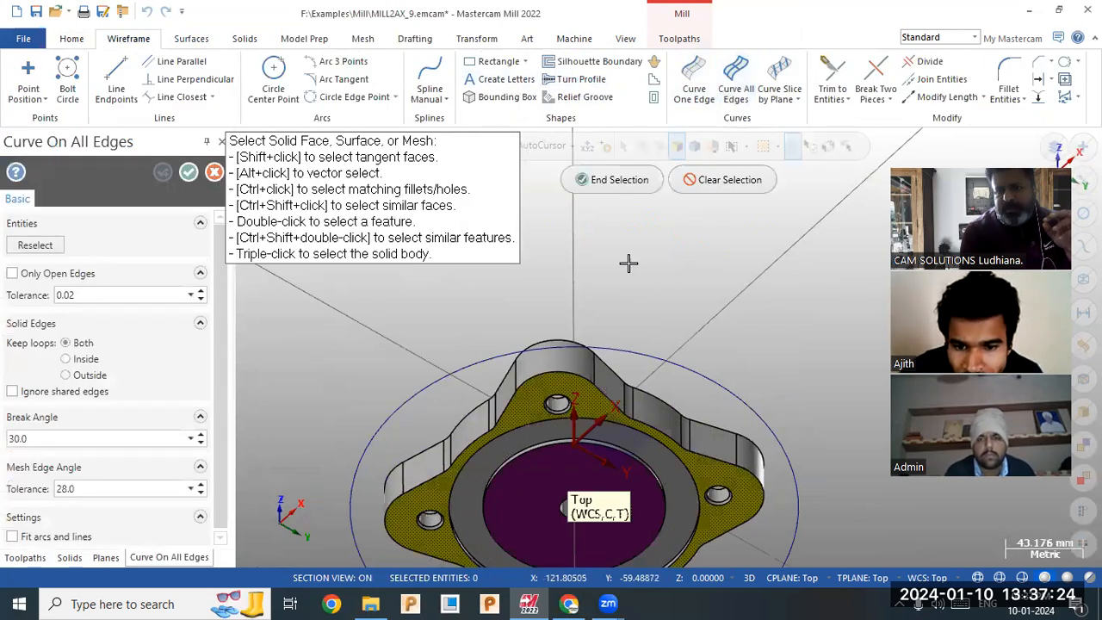
left_click(621, 180)
key("Return")
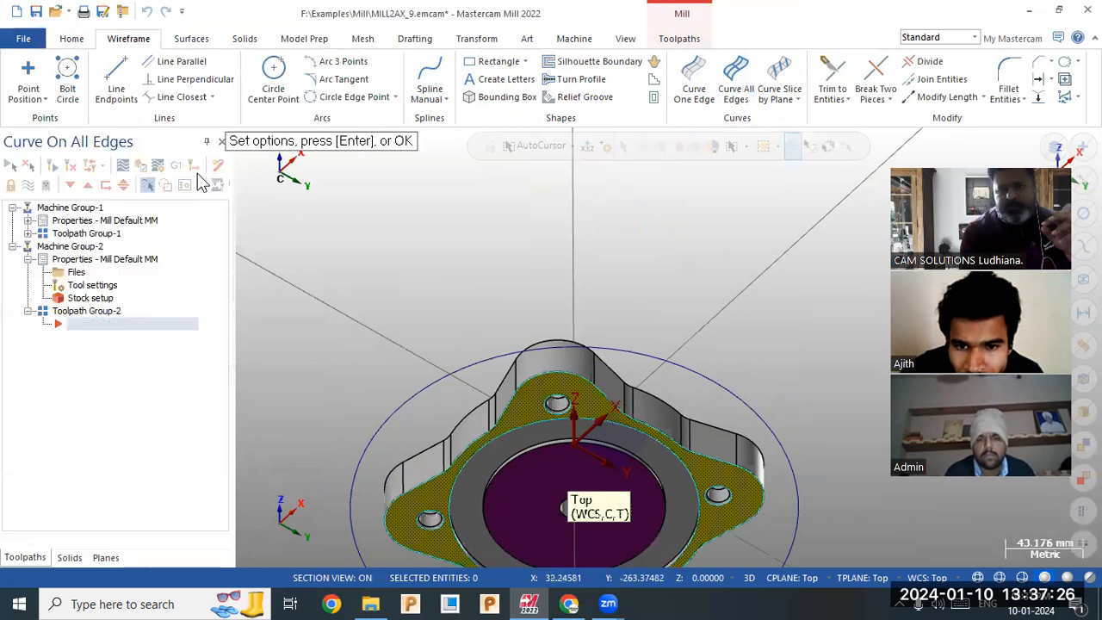
Start a 2D Dynamic Mill toolpath and chain the large circle around the part as its machining region.
middle_click_drag(613, 279, 582, 321)
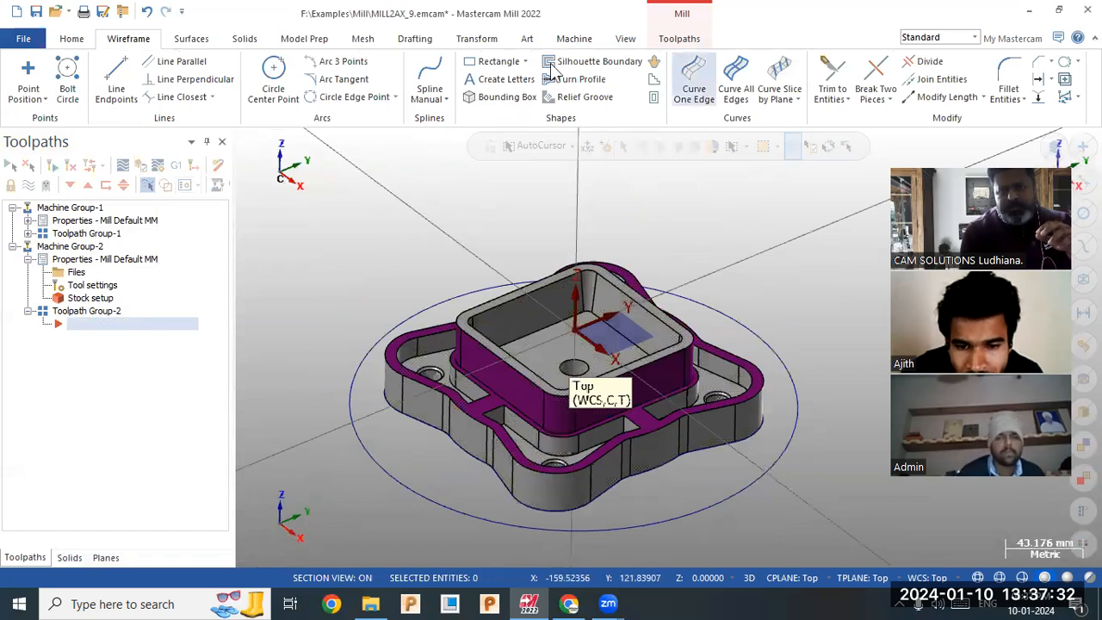
left_click(680, 38)
left_click(247, 98)
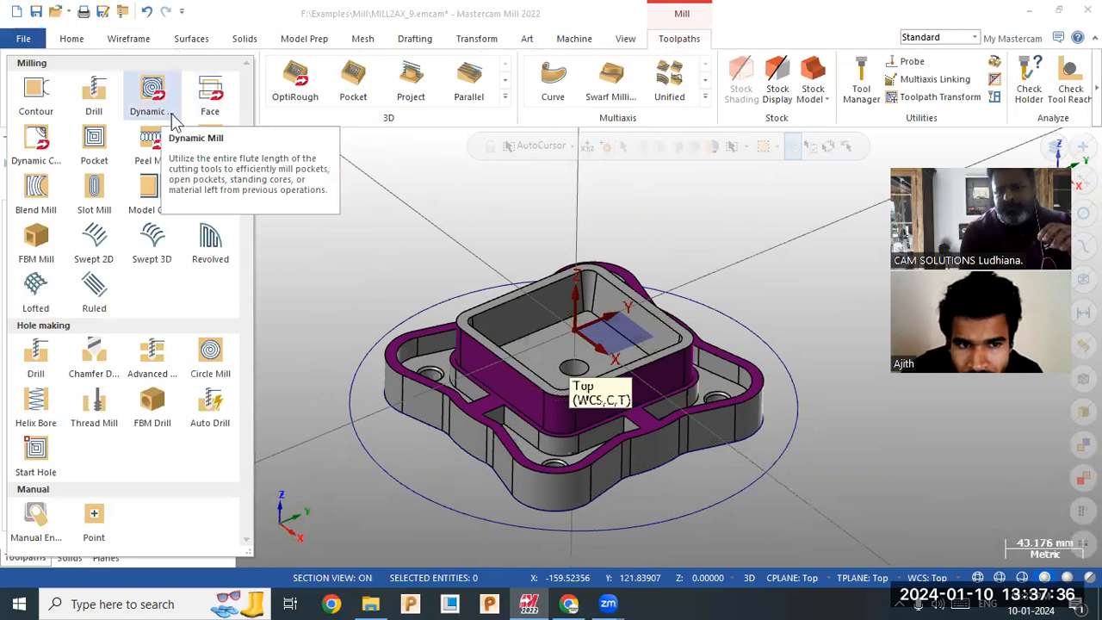
left_click(151, 95)
left_click(361, 440)
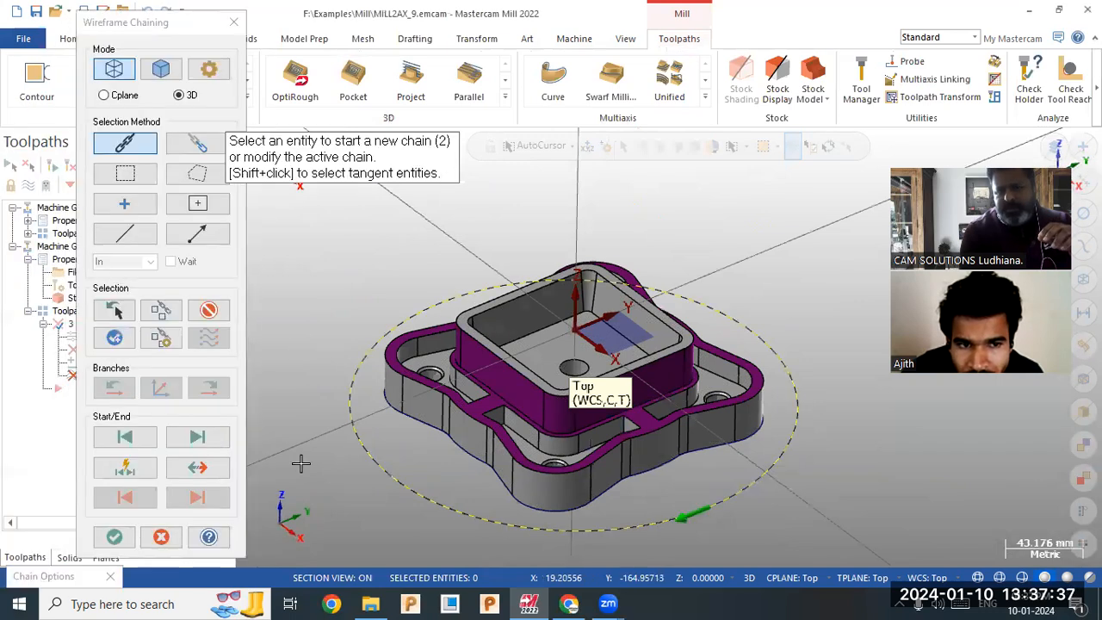
left_click(112, 538)
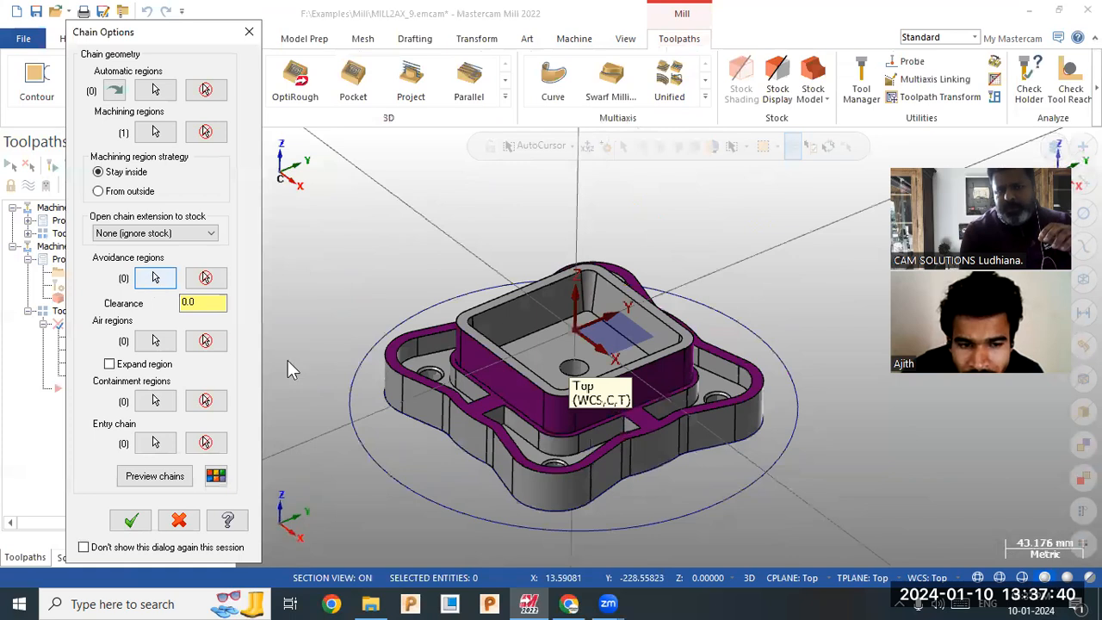
Add the part's outer flange profile as an avoidance region, machine from outside, and preview and accept the chains.
left_click(391, 415)
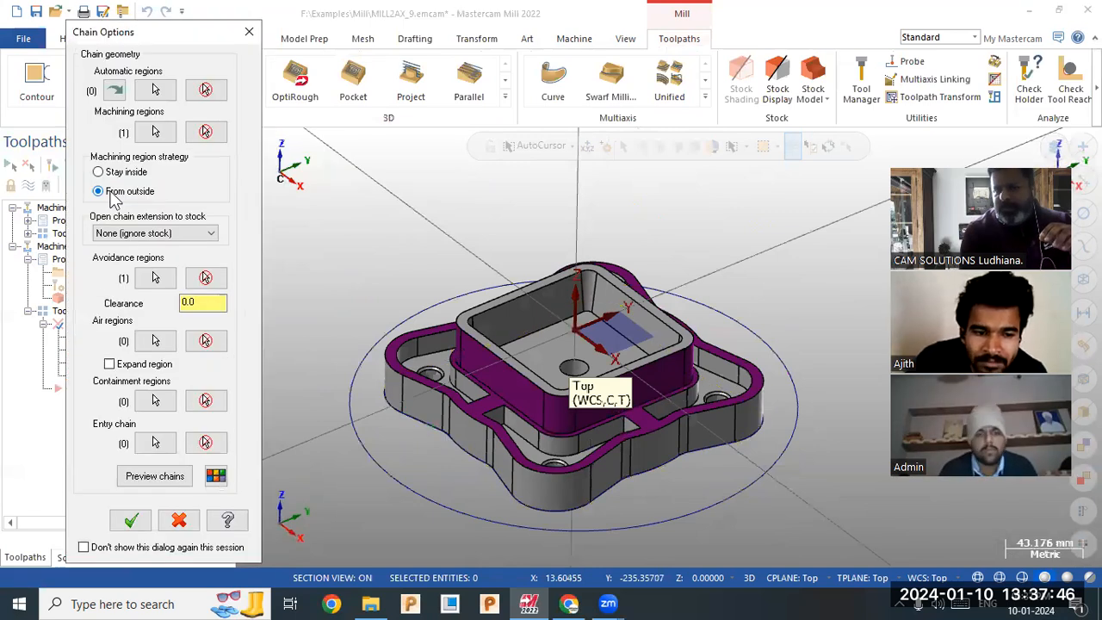
left_click(139, 483)
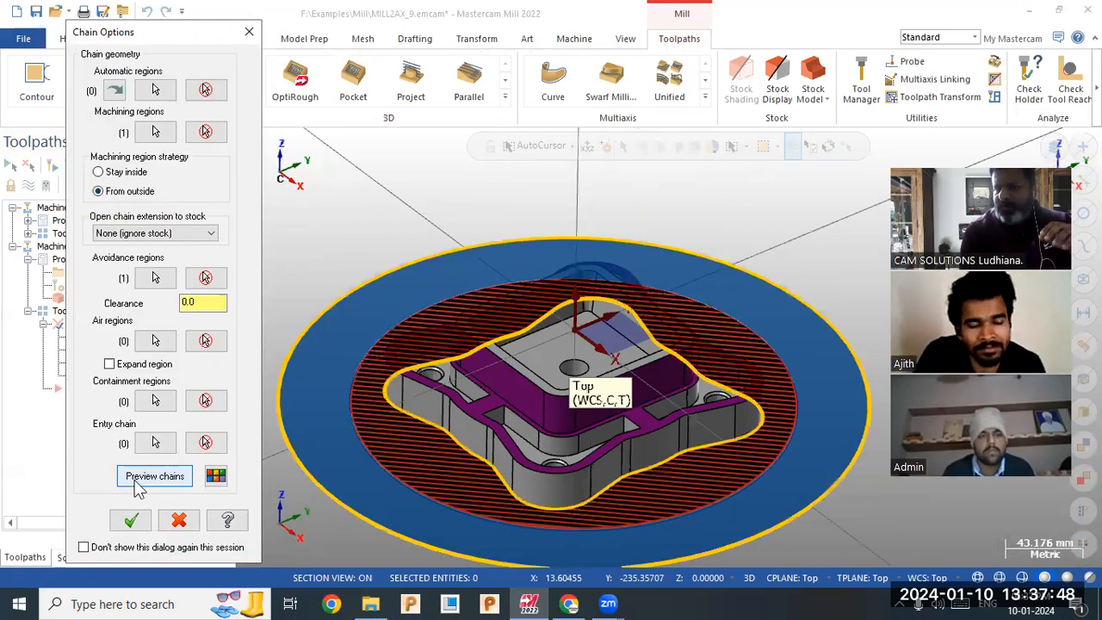
left_click(131, 521)
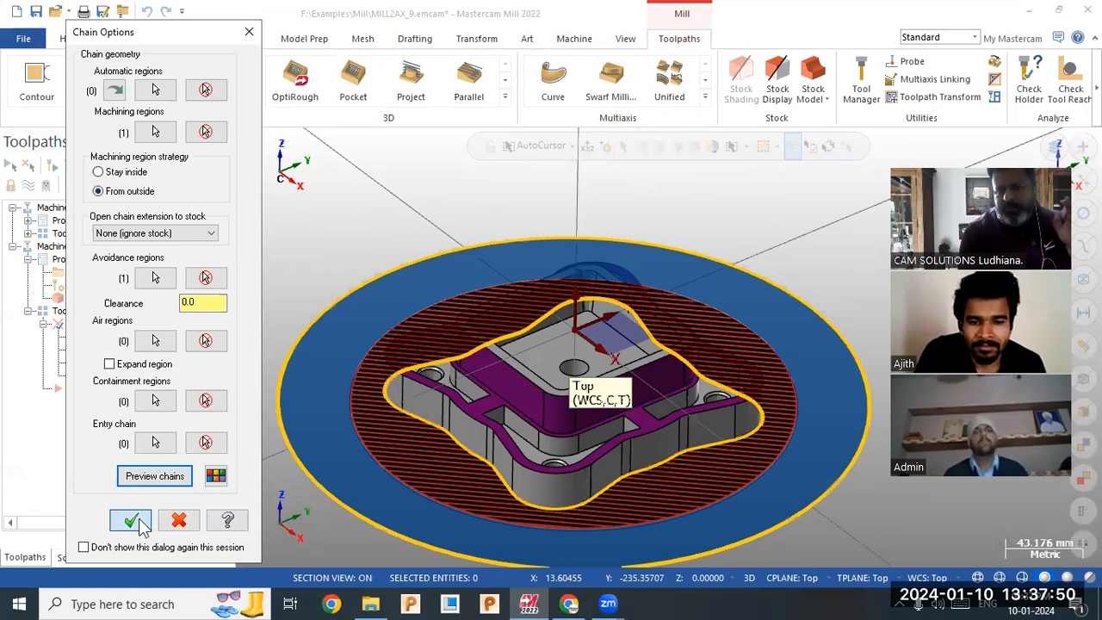
Assign FLAT END MILL - 20 from the tool library to the Dynamic Mill toolpath.
left_click(129, 90)
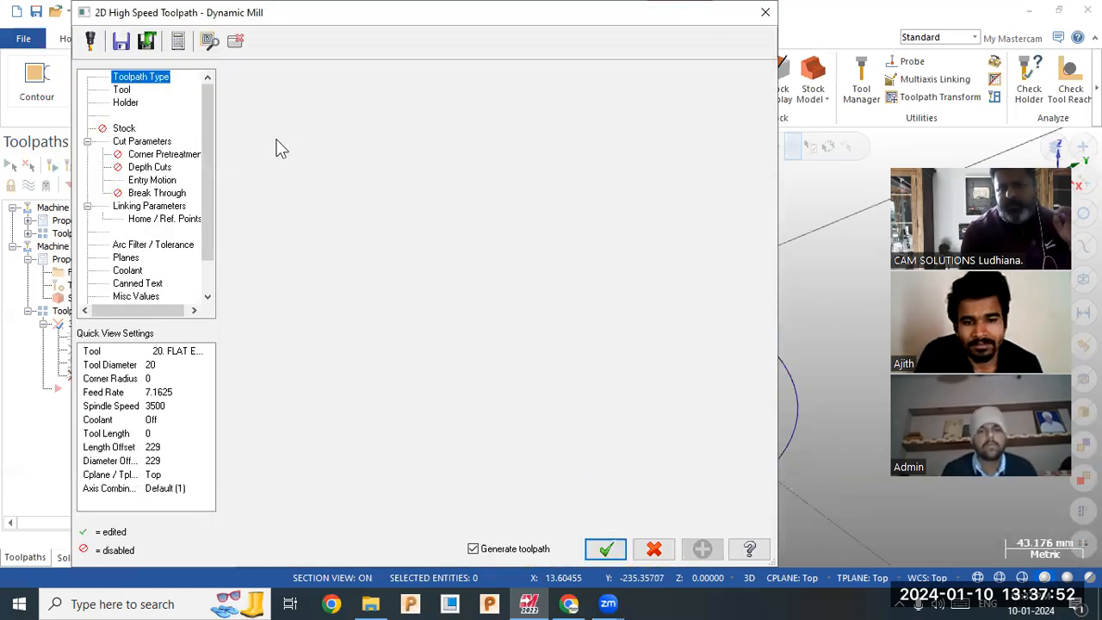
left_click(278, 355)
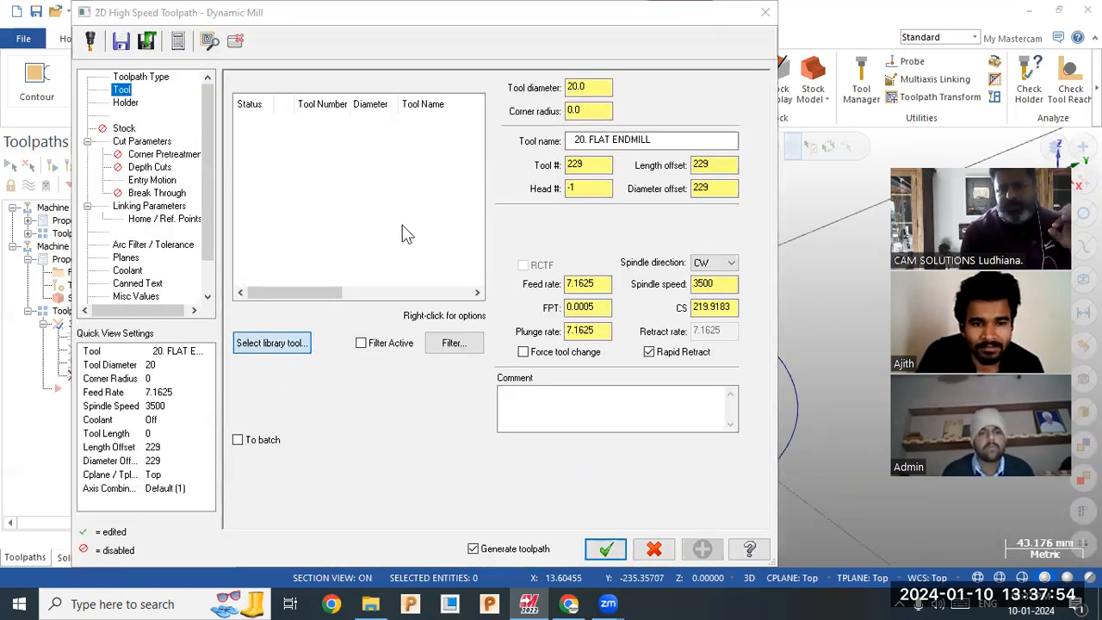
left_click(433, 207)
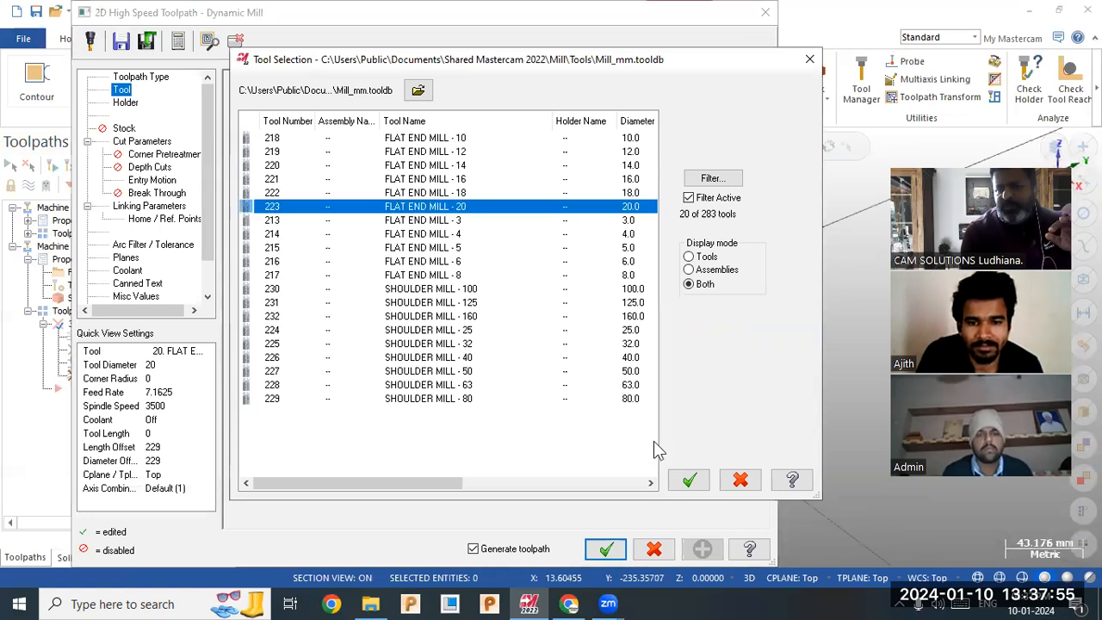
left_click(692, 482)
Set the Dynamic Mill stepover to 10% (2 mm) and the stock to leave on walls and floors to 0.
left_click(129, 141)
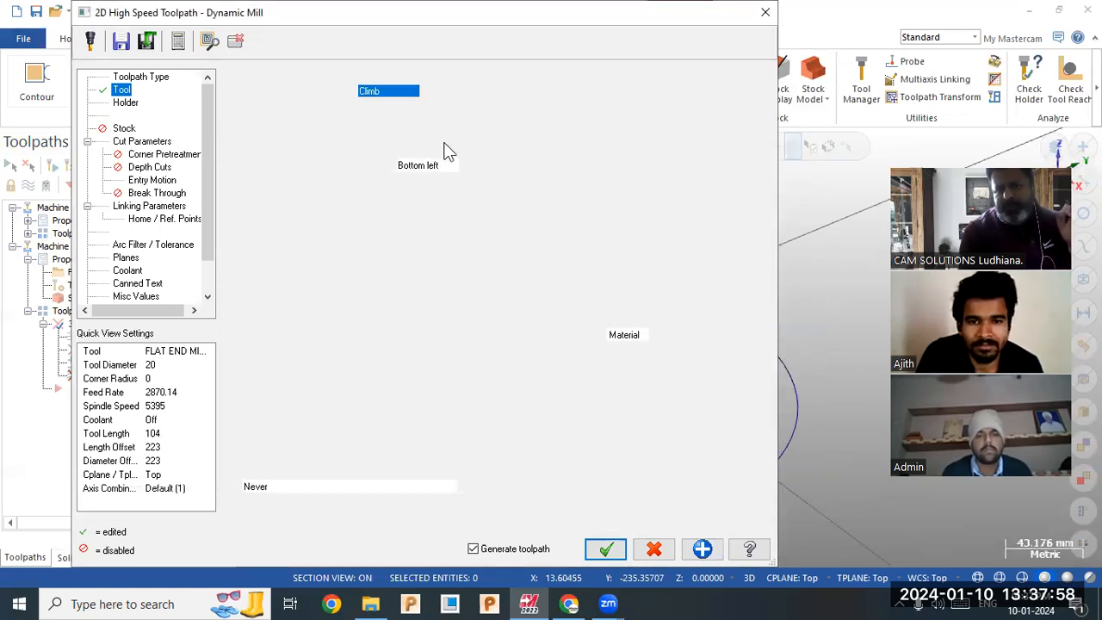
double_click(376, 265)
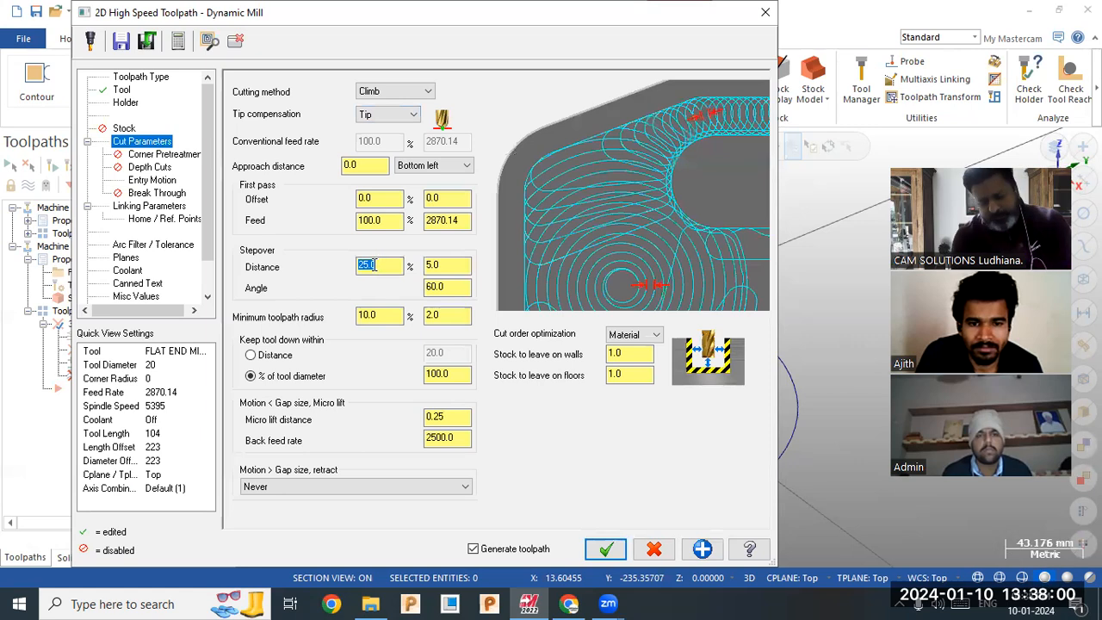
double_click(433, 316)
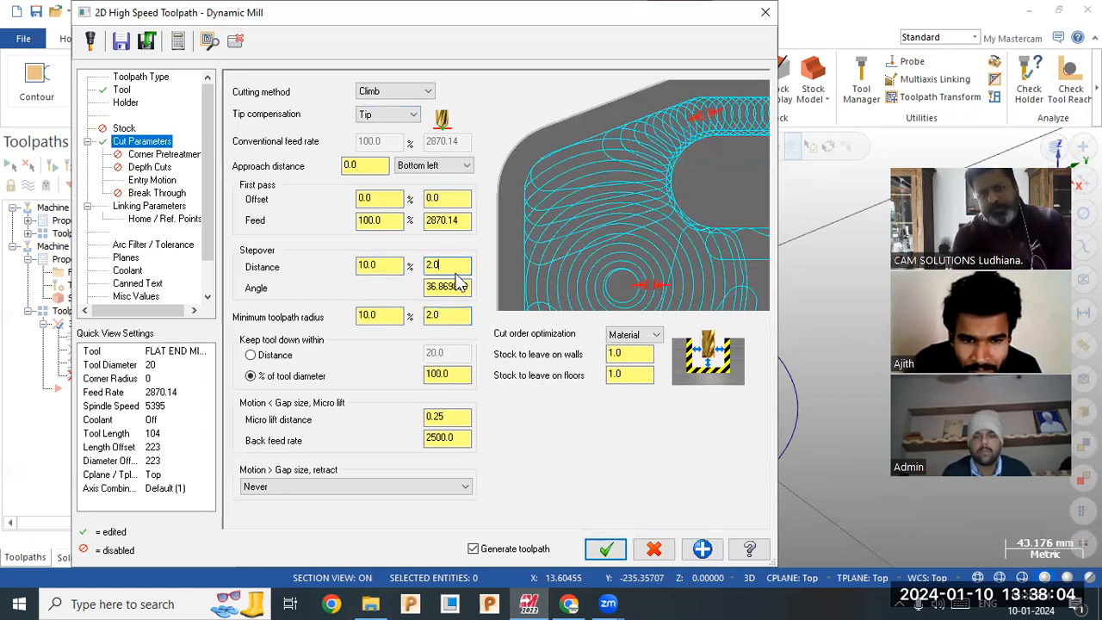
double_click(464, 374)
left_click_drag(627, 353, 495, 379)
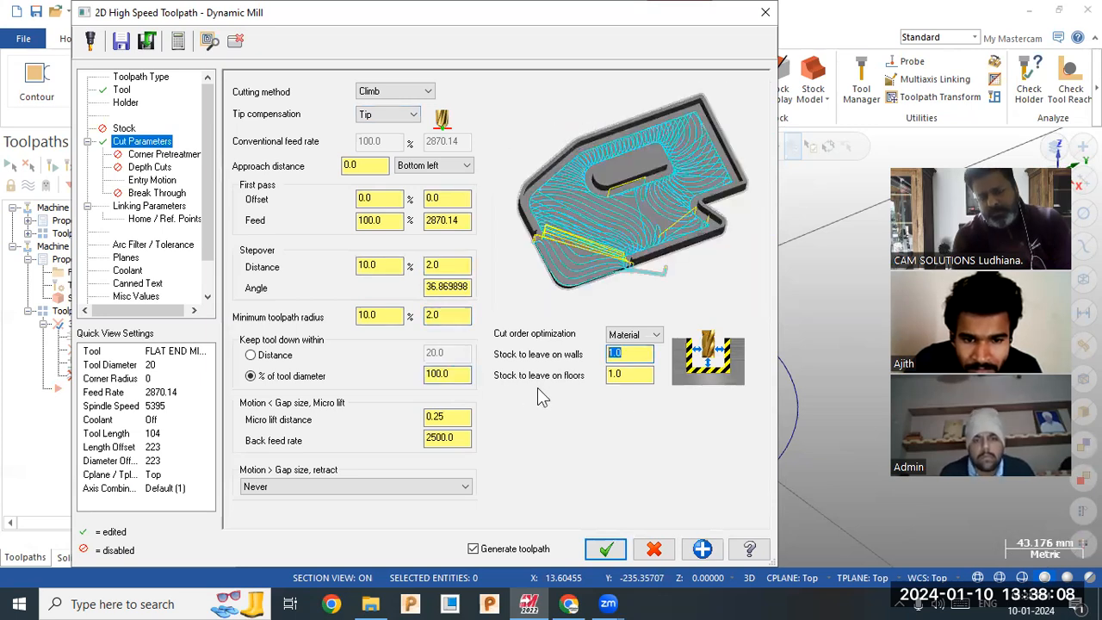
type("0")
key("Tab")
type("0")
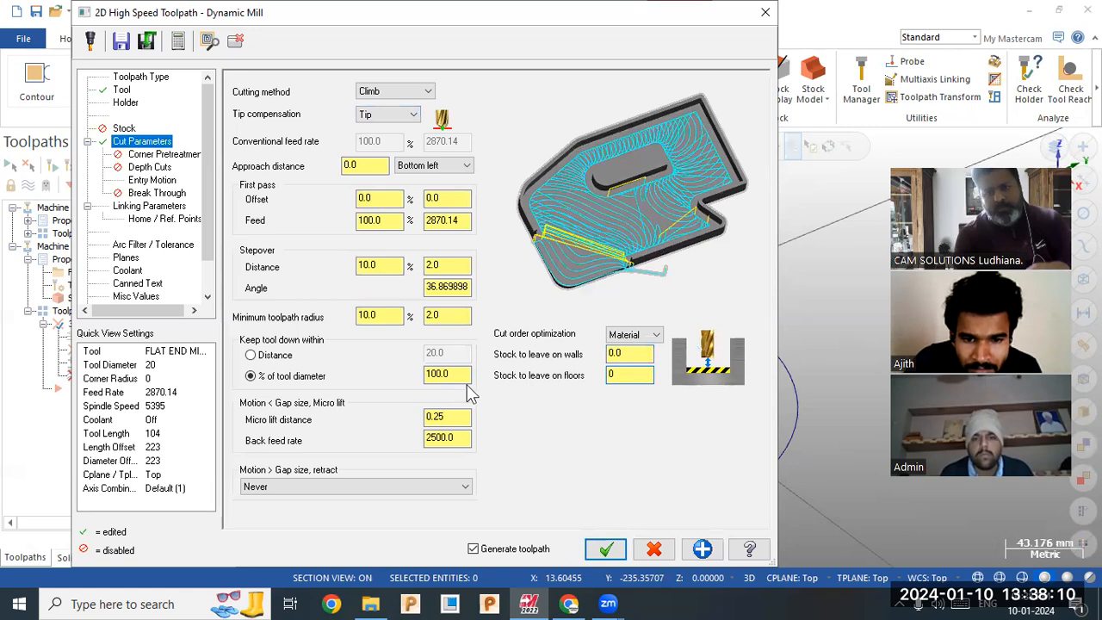
double_click(460, 377)
Enable depth cuts with a 10 mm max rough step, set the entry helix radius to 9 mm, and generate the toolpath.
left_click(148, 168)
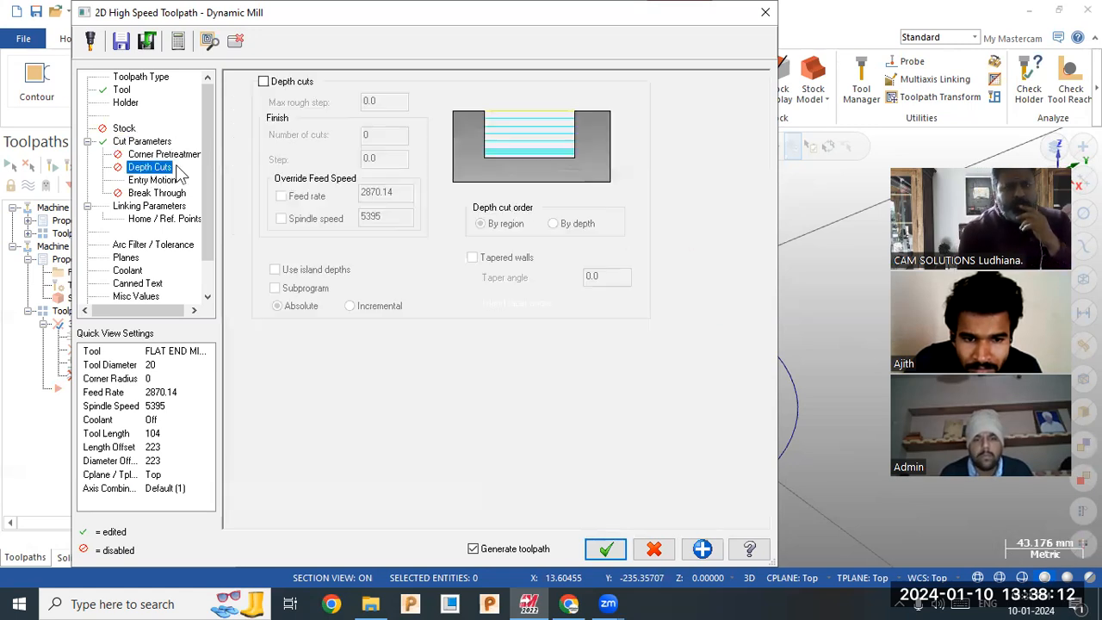
left_click(268, 82)
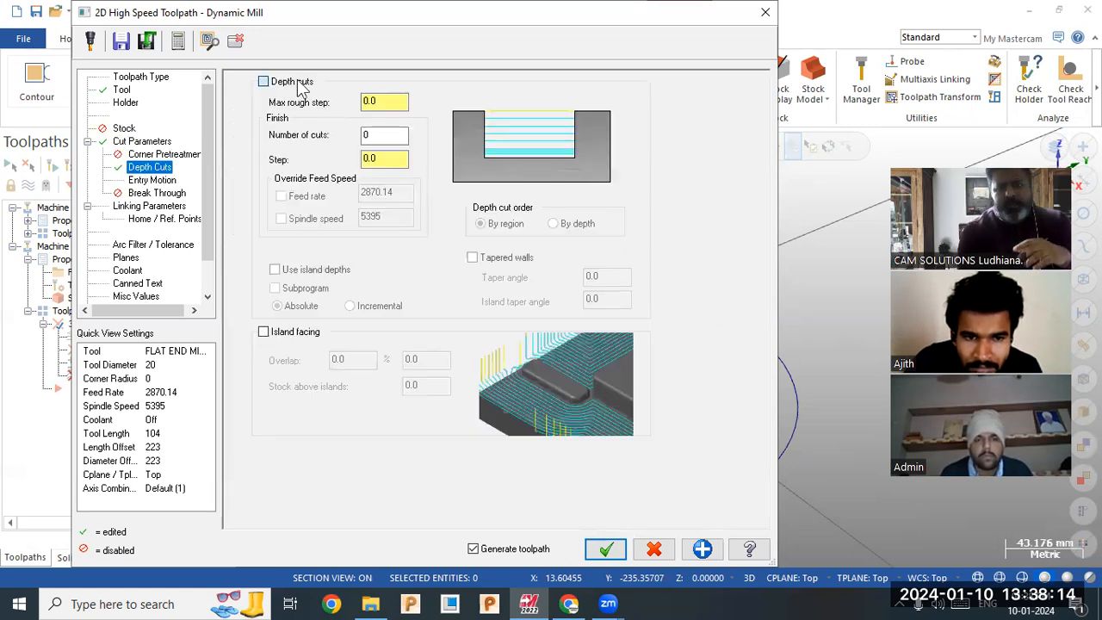
type("10")
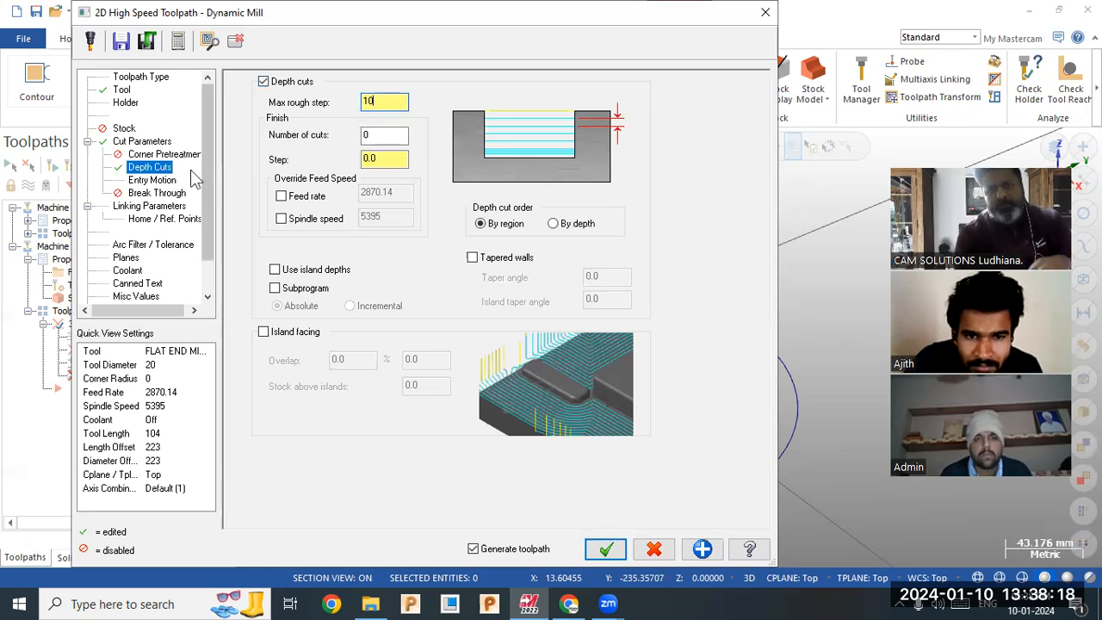
left_click(167, 184)
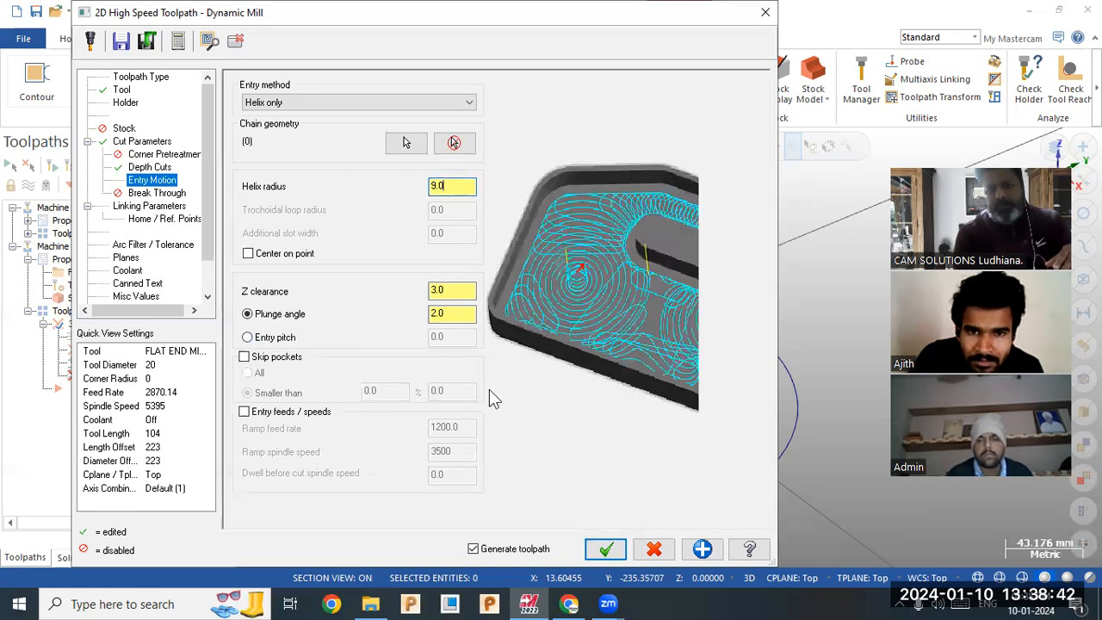
left_click(605, 549)
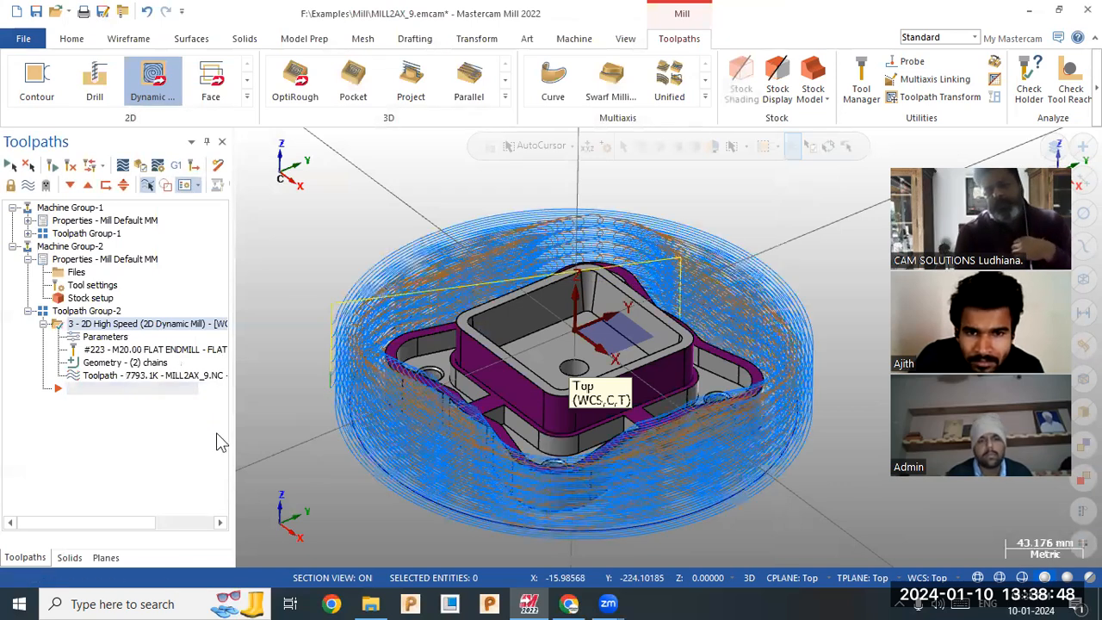
Verify the Dynamic Mill operation by simulating the material removal at a faster speed, and close the simulator.
middle_click_drag(360, 351, 340, 322)
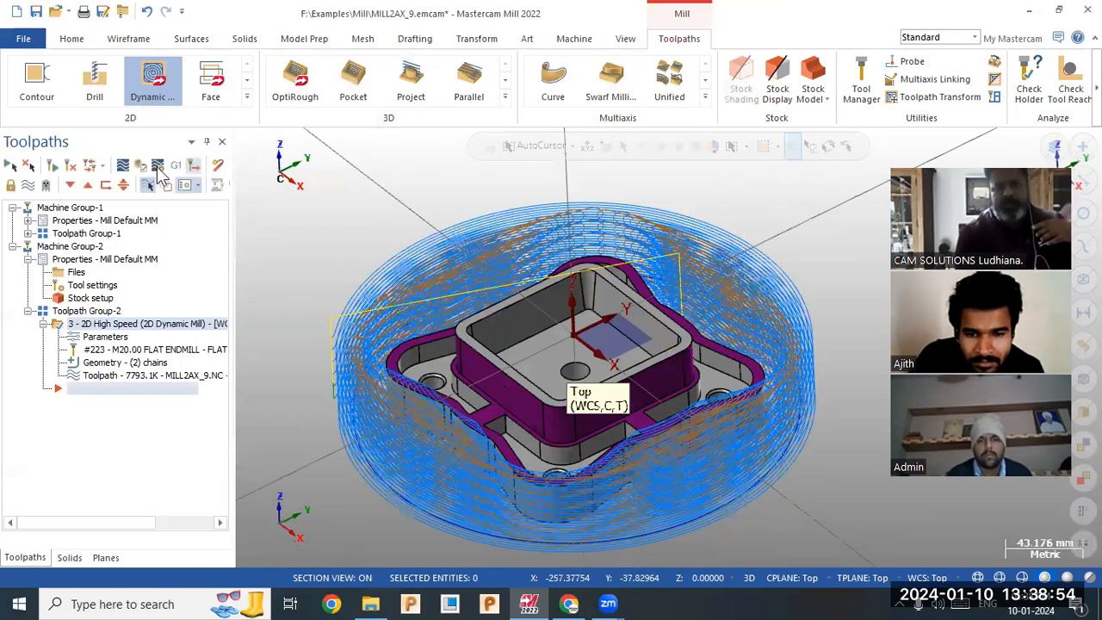
left_click(143, 168)
left_click(145, 167)
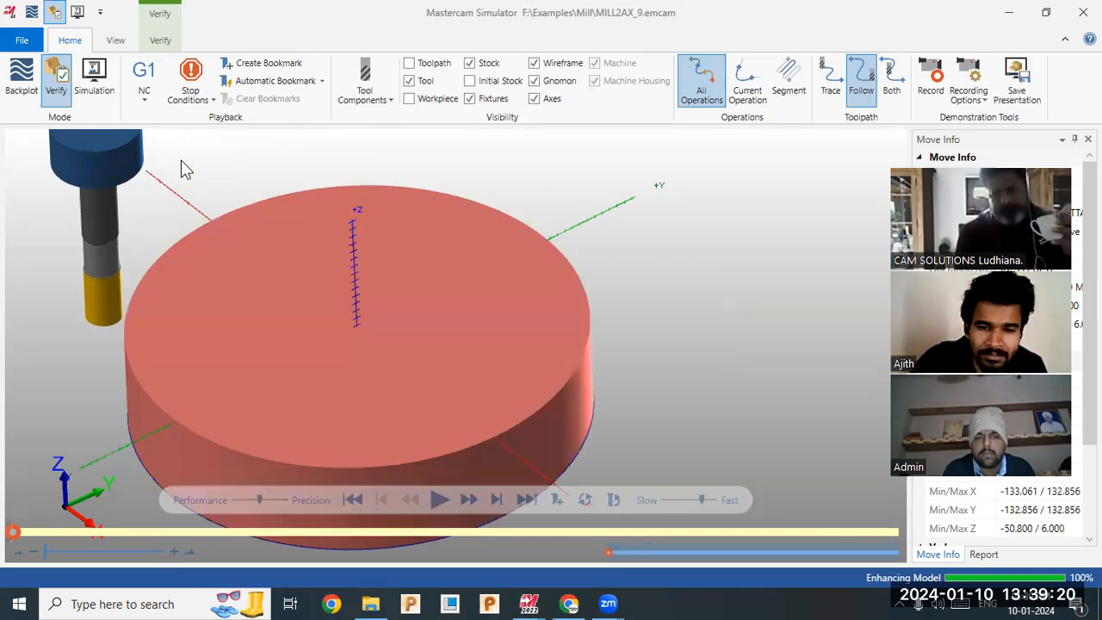
left_click(445, 498)
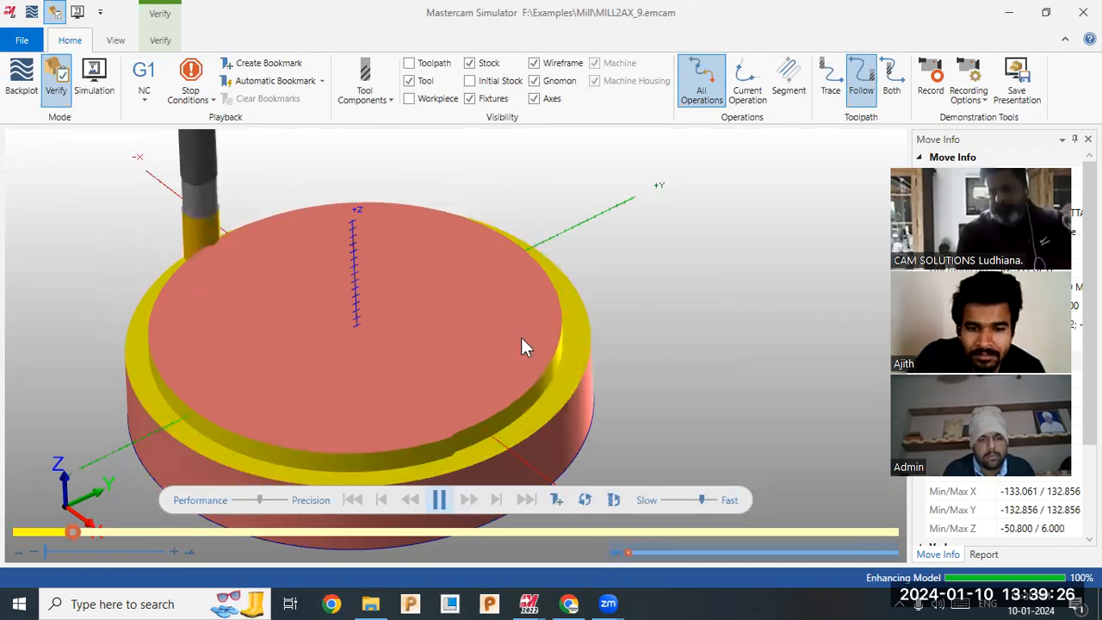
scroll(563, 374, "down", 2)
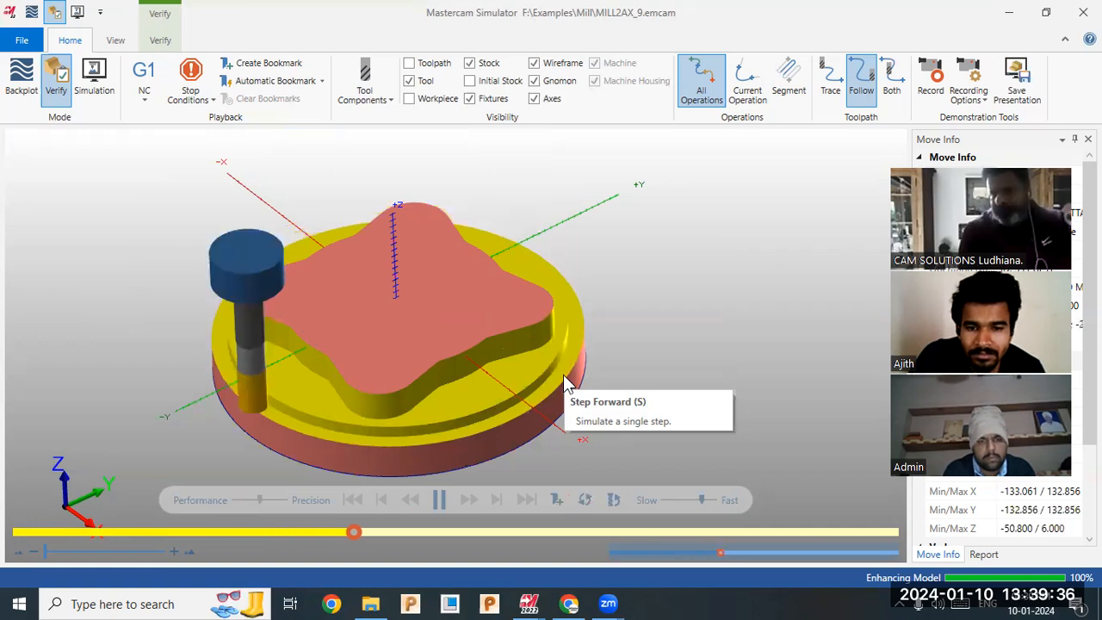
left_click_drag(701, 500, 710, 502)
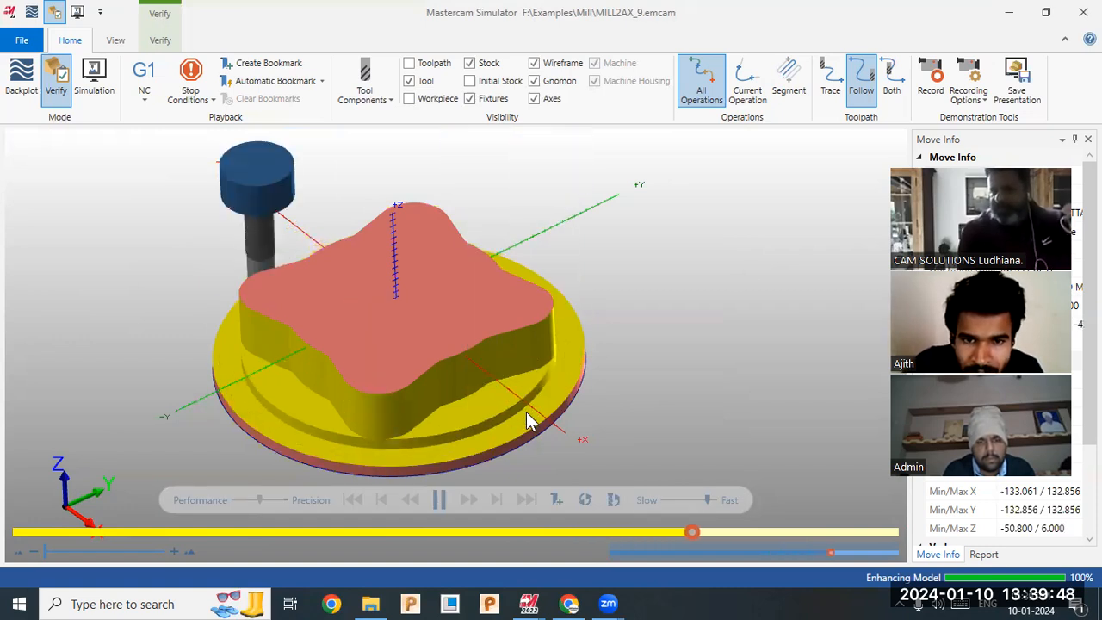
left_click(1083, 12)
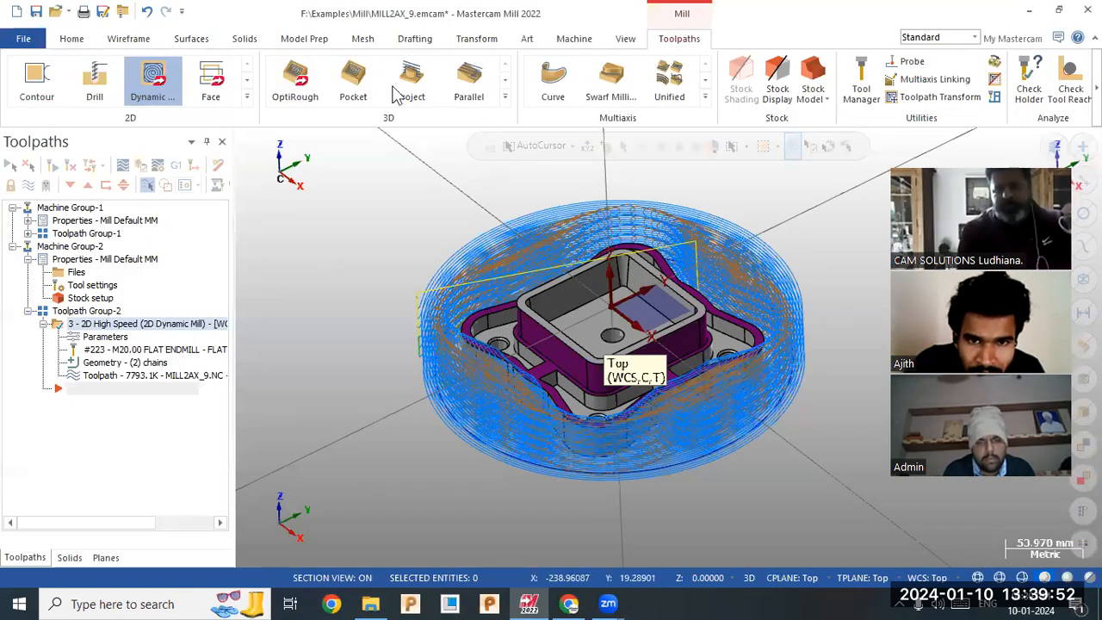
Start a 3D Dynamic OptiRough toolpath on the whole part with 0.1 mm wall stock and 0.1 mm floor stock.
left_click(297, 80)
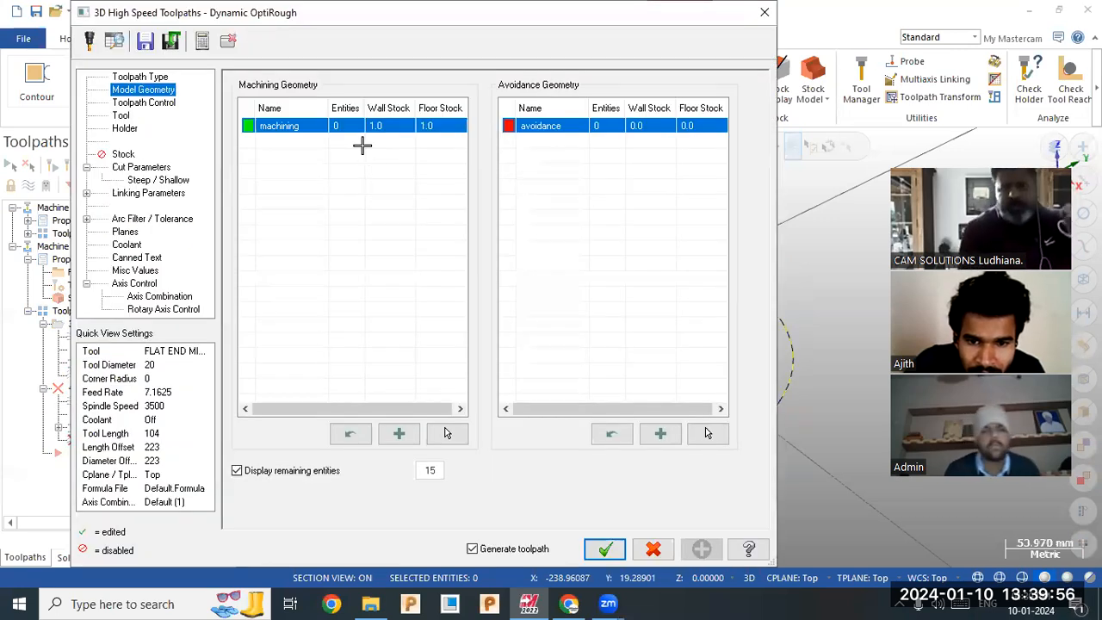
left_click(468, 426)
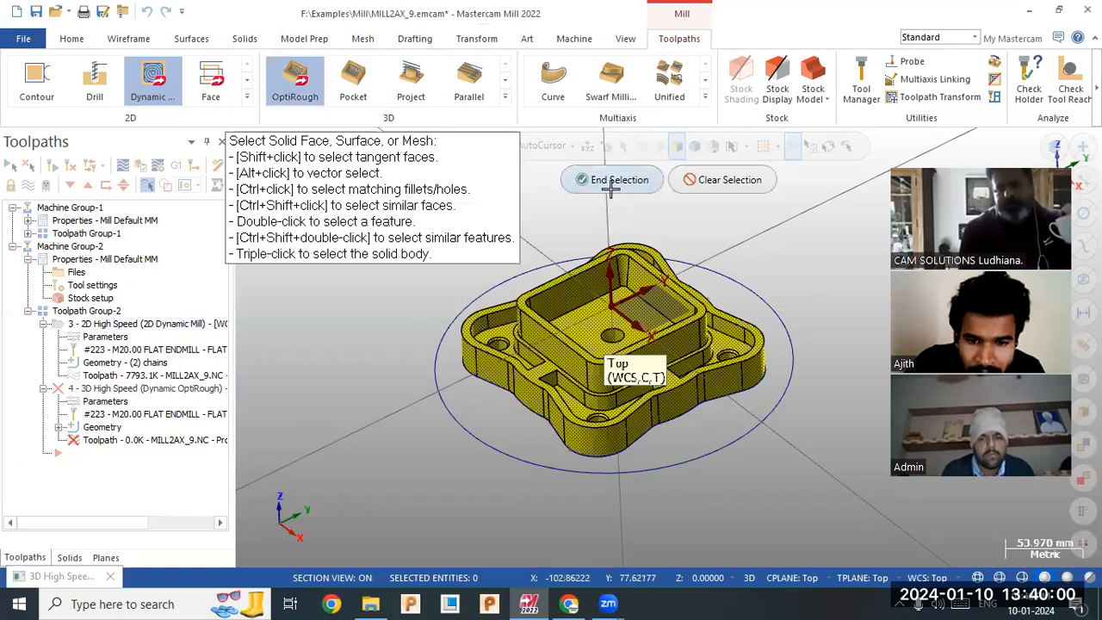
key("Return")
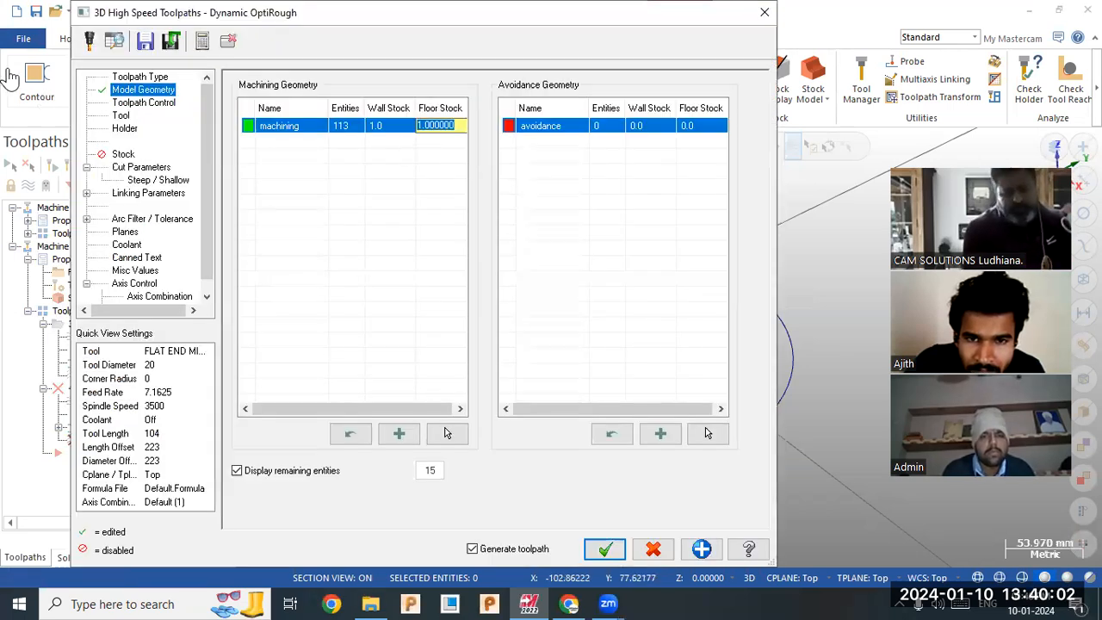
type("0.1")
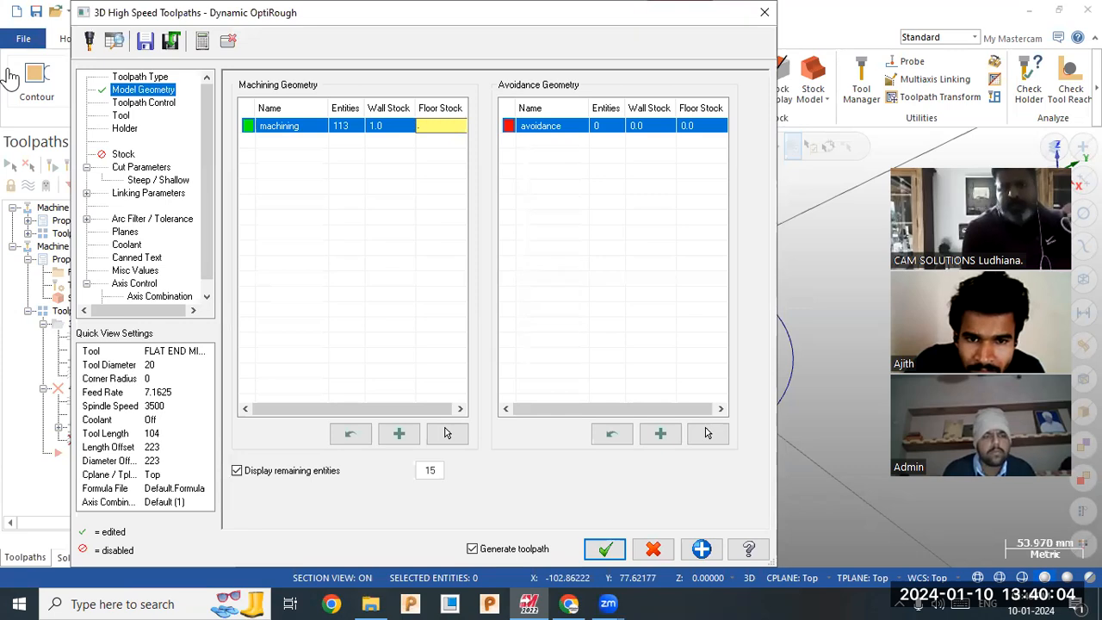
key("Return")
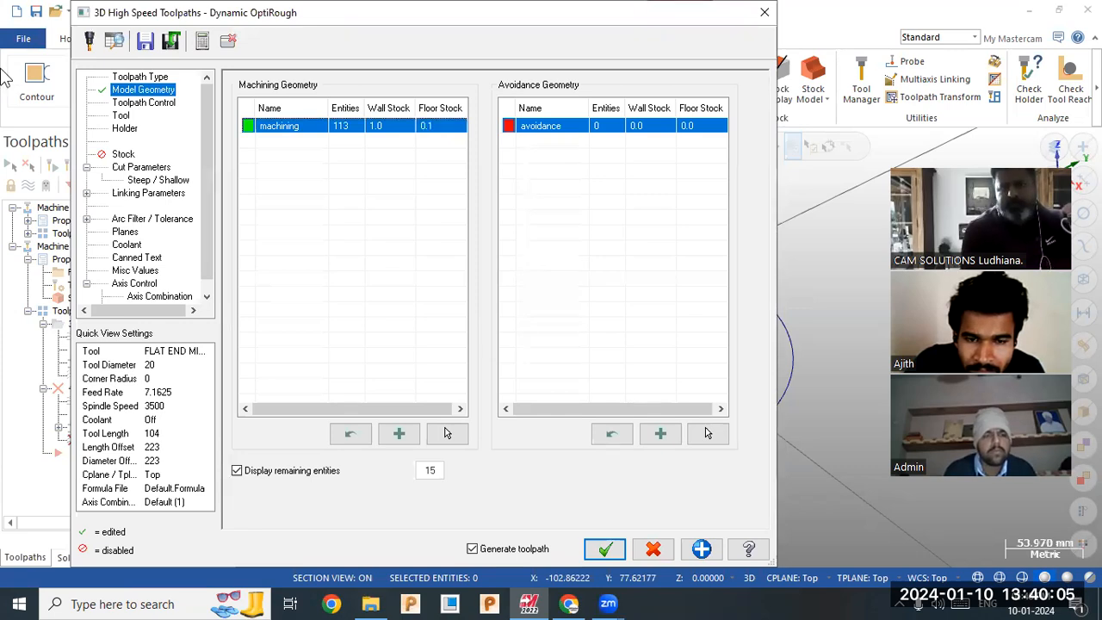
left_click(389, 126)
type("0.1")
key("Return")
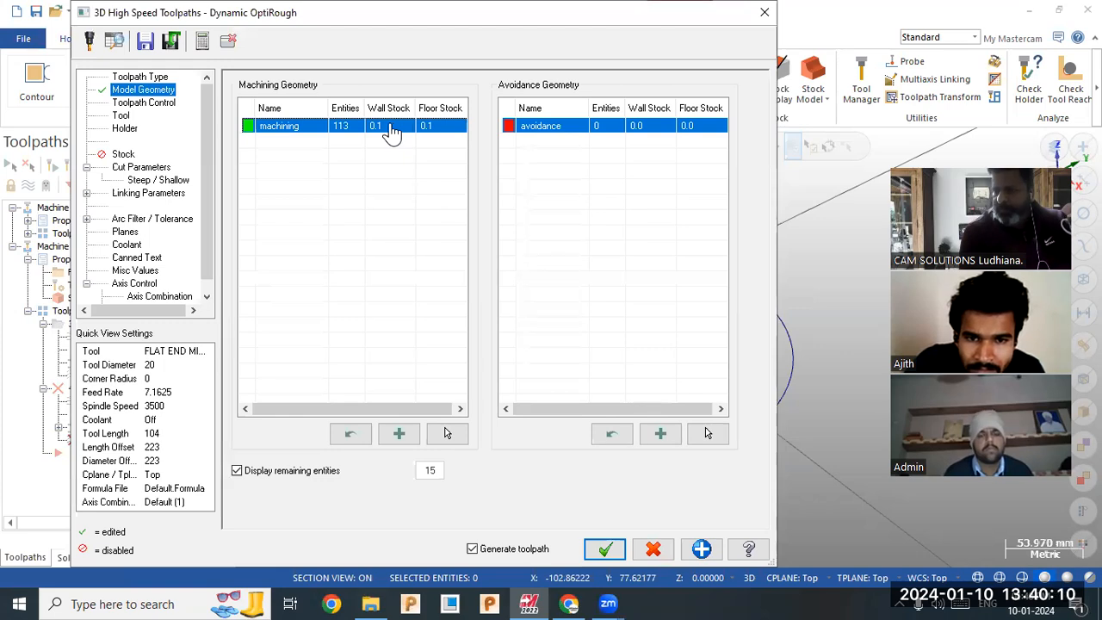
Include the silhouette boundary in the OptiRough containment and review the selected 20 mm flat end mill.
left_click(142, 105)
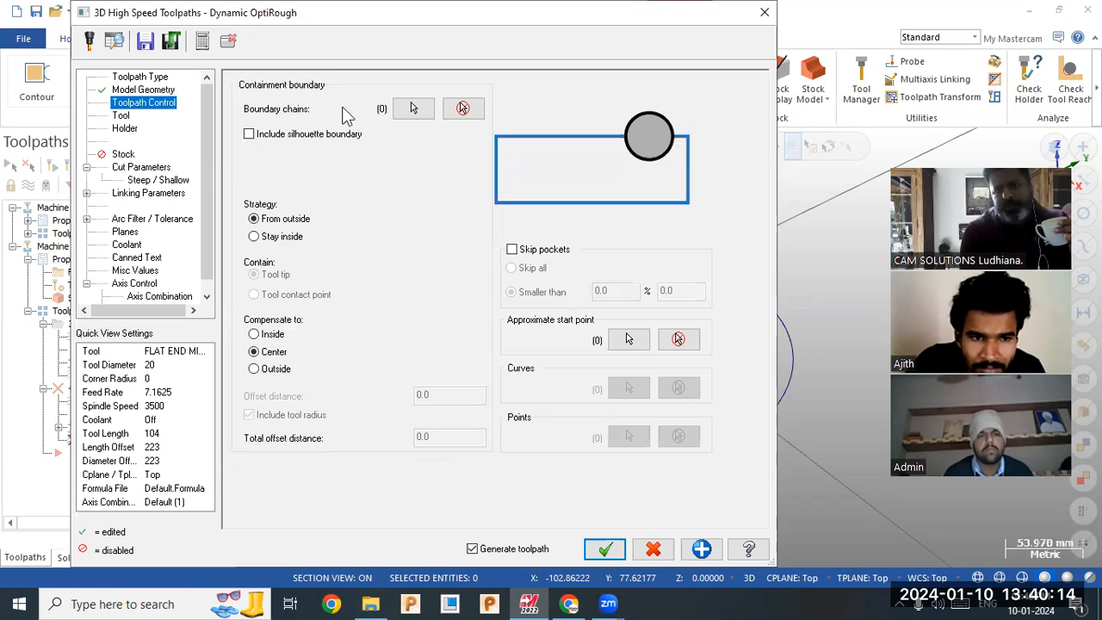
left_click(267, 137)
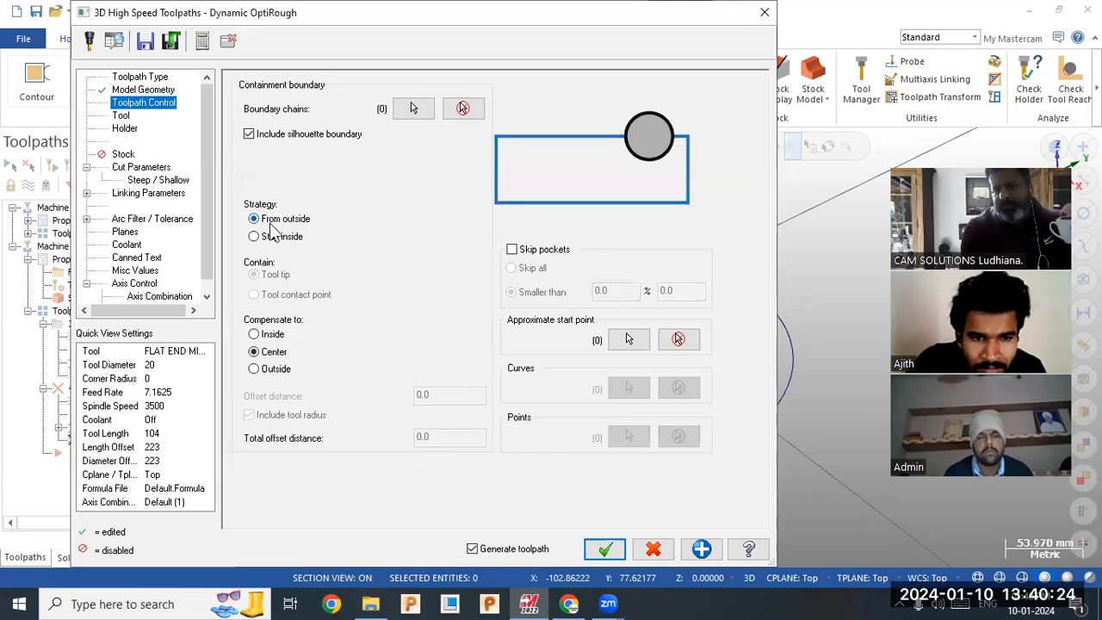
left_click(122, 116)
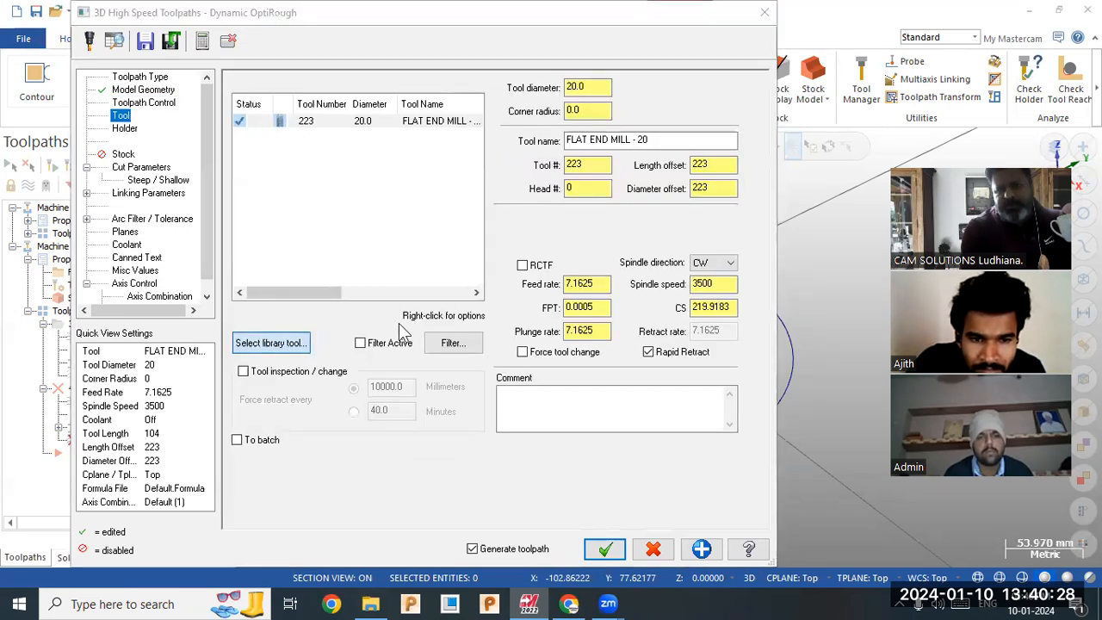
left_click(738, 480)
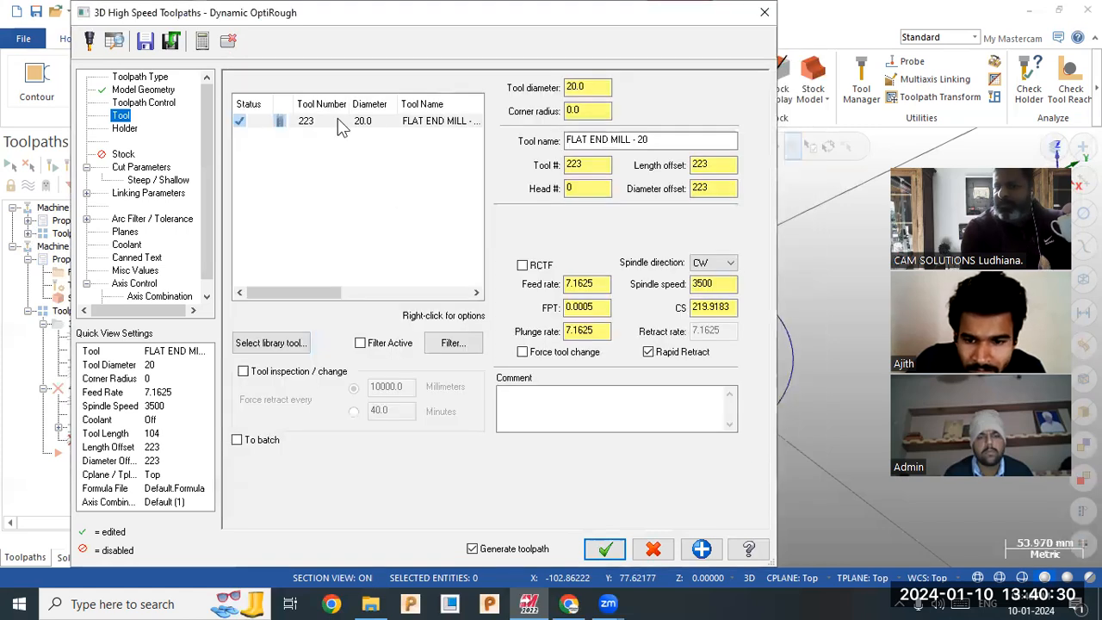
Set the OptiRough stepdown to 10 mm and generate the toolpath.
left_click(140, 168)
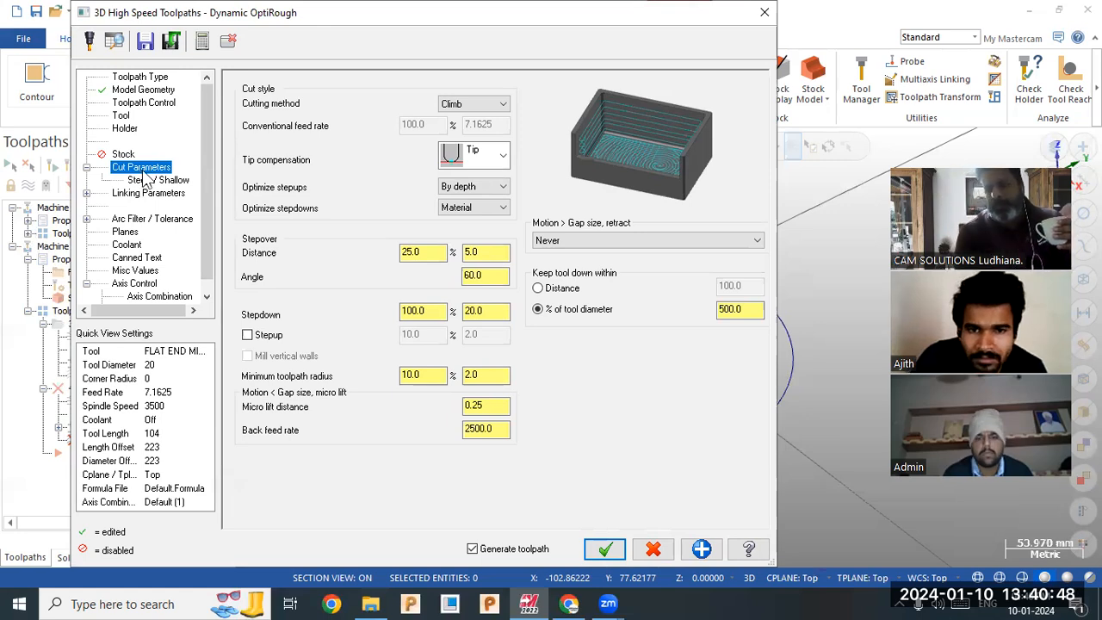
left_click(413, 253)
left_click(422, 311)
left_click(482, 310)
type("10")
key("Return")
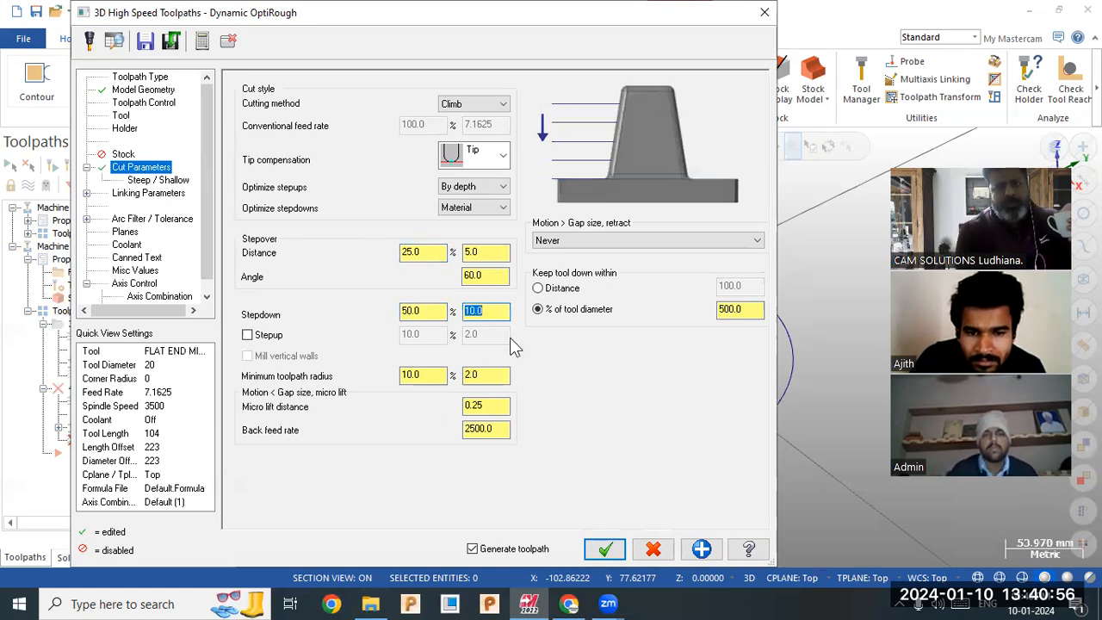
left_click(603, 549)
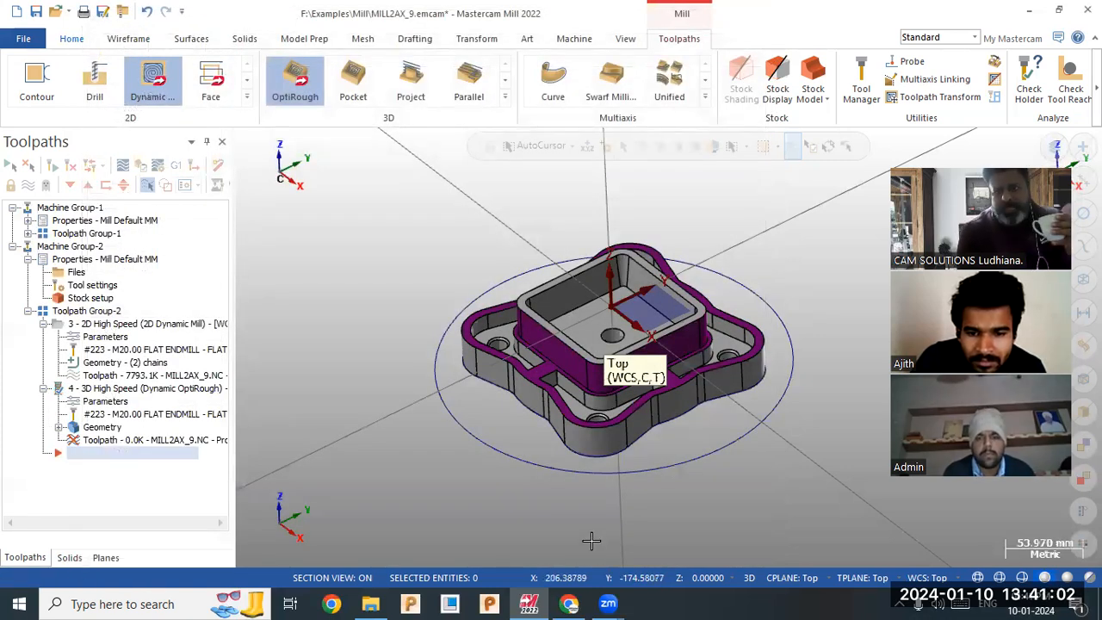
middle_click_drag(458, 410, 426, 389)
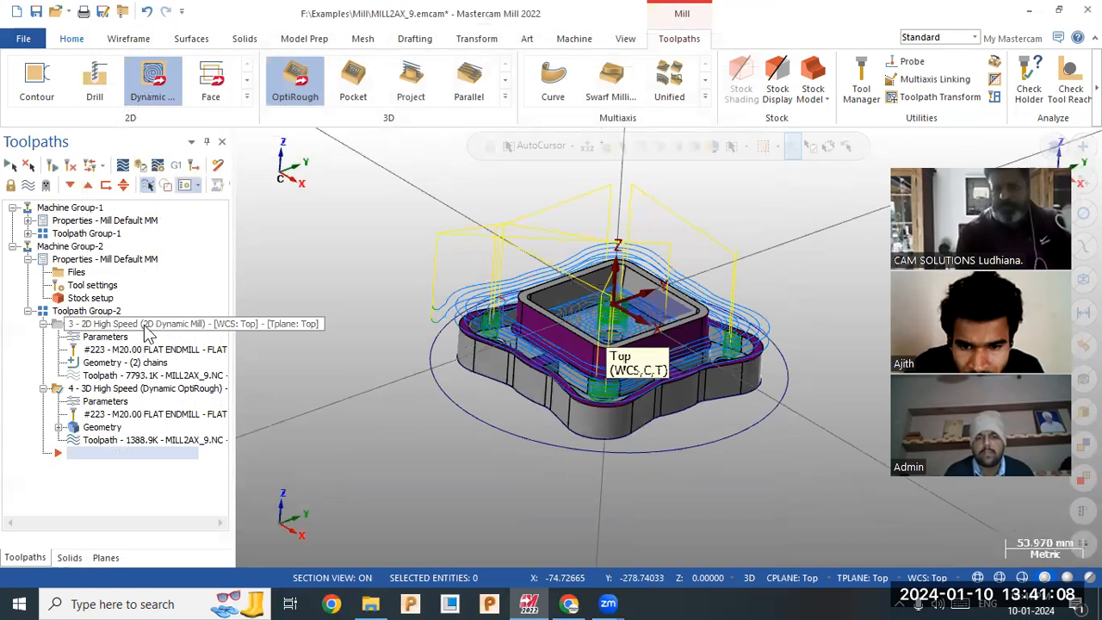
Verify all operations of Toolpath Group-2 by simulating the material removal at a faster speed, and close the simulator.
left_click(148, 325)
left_click(144, 389)
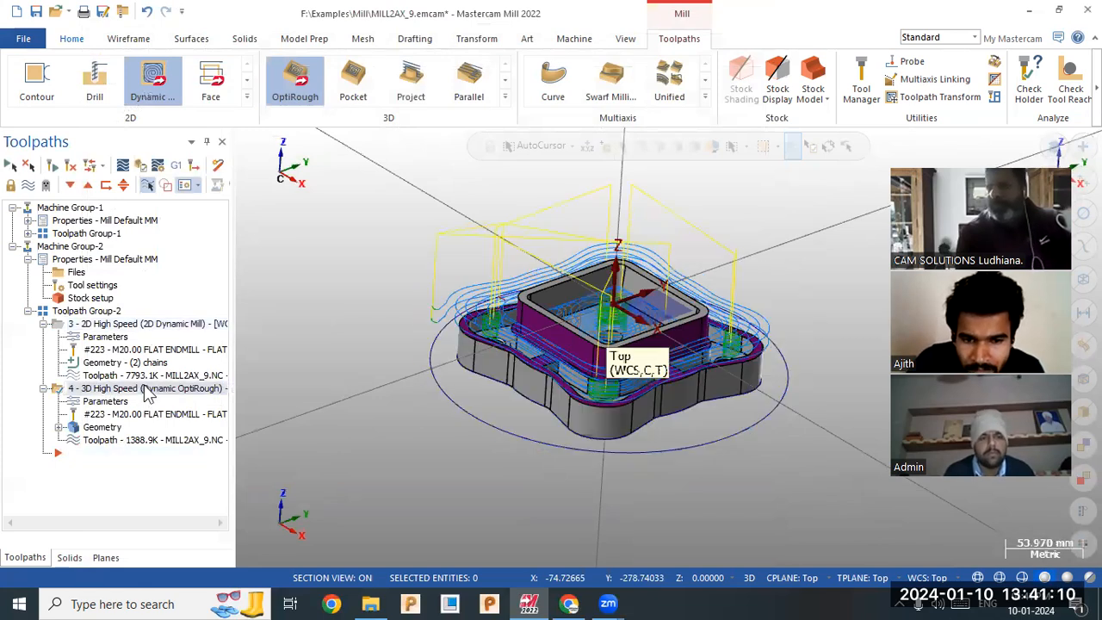
left_click(95, 311)
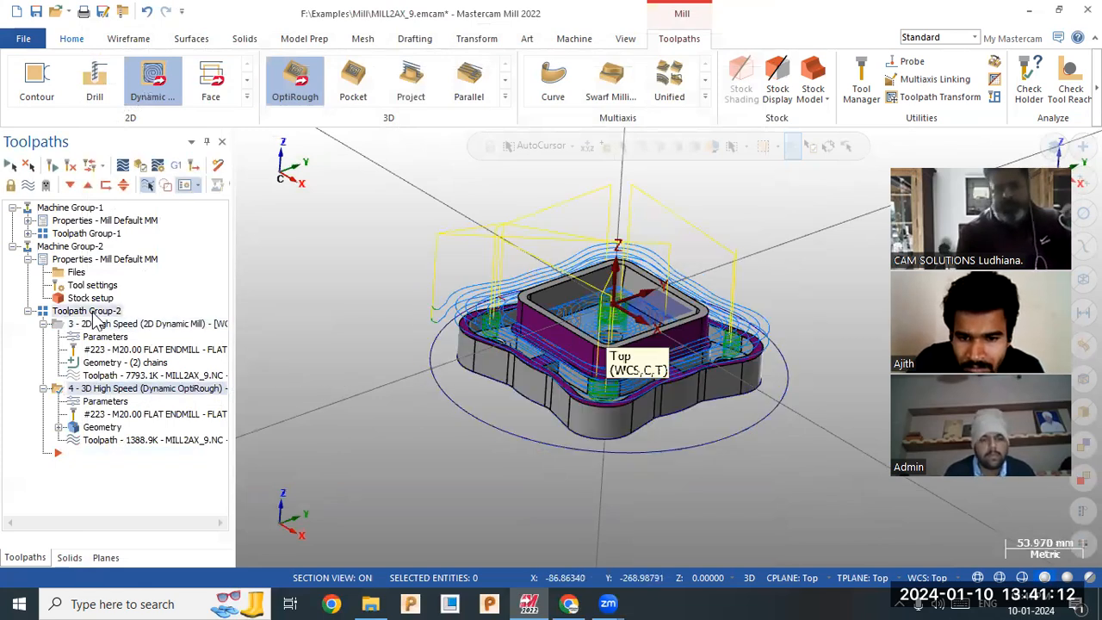
left_click(140, 166)
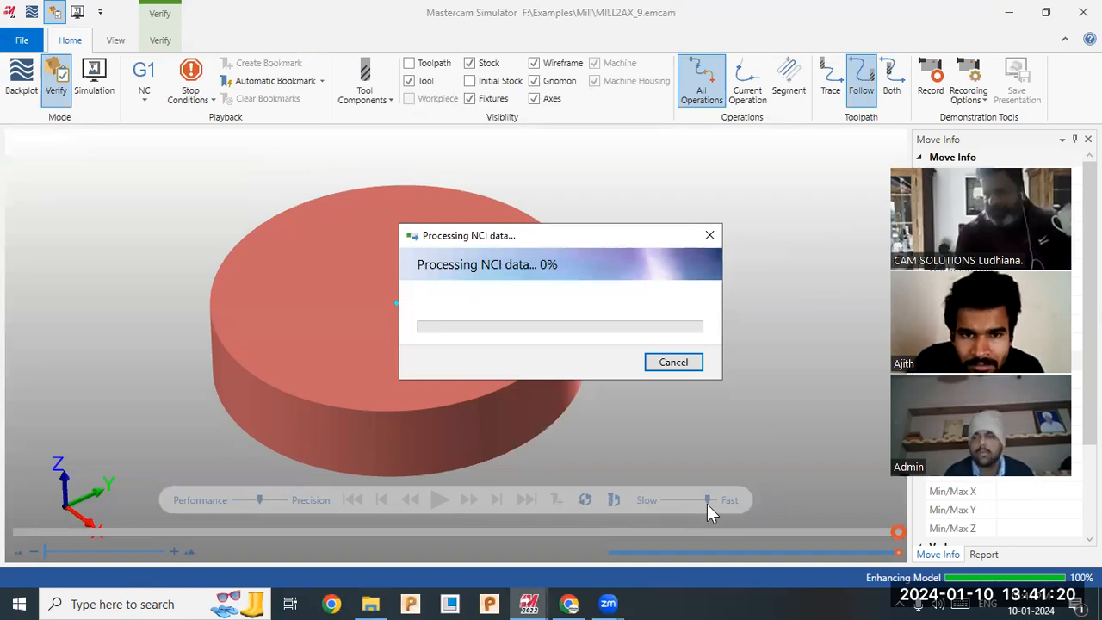
left_click(439, 500)
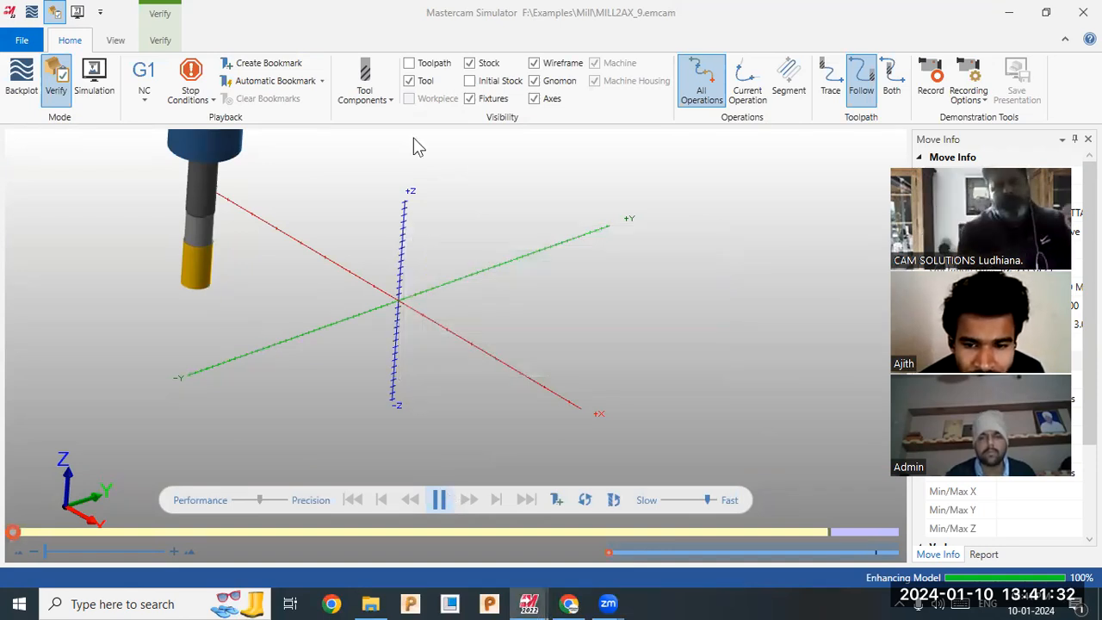
left_click_drag(710, 499, 714, 502)
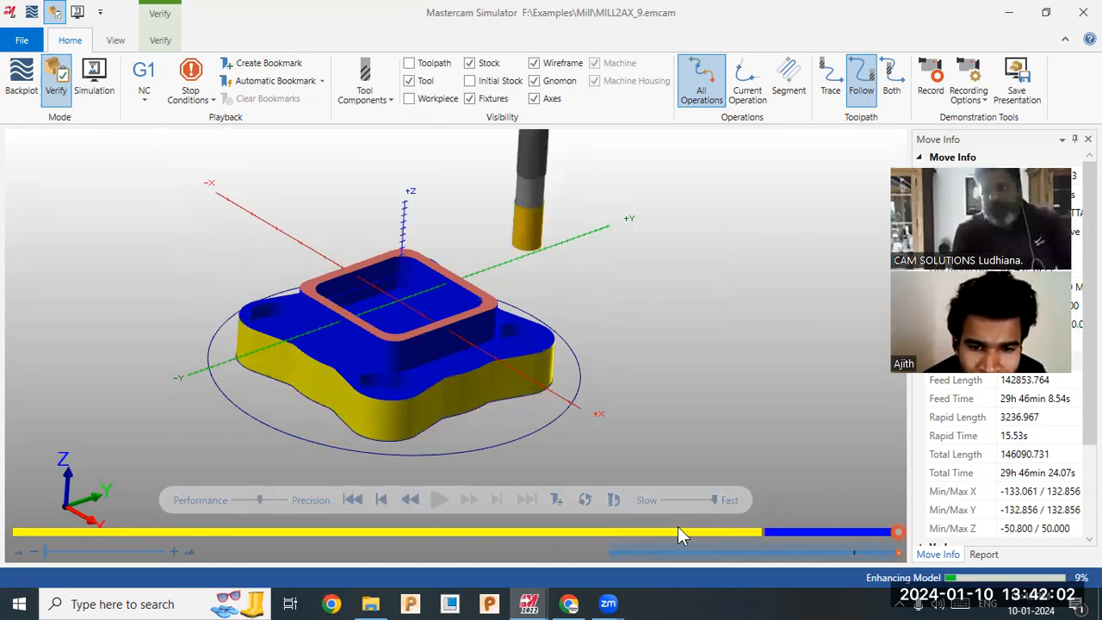
left_click(1083, 12)
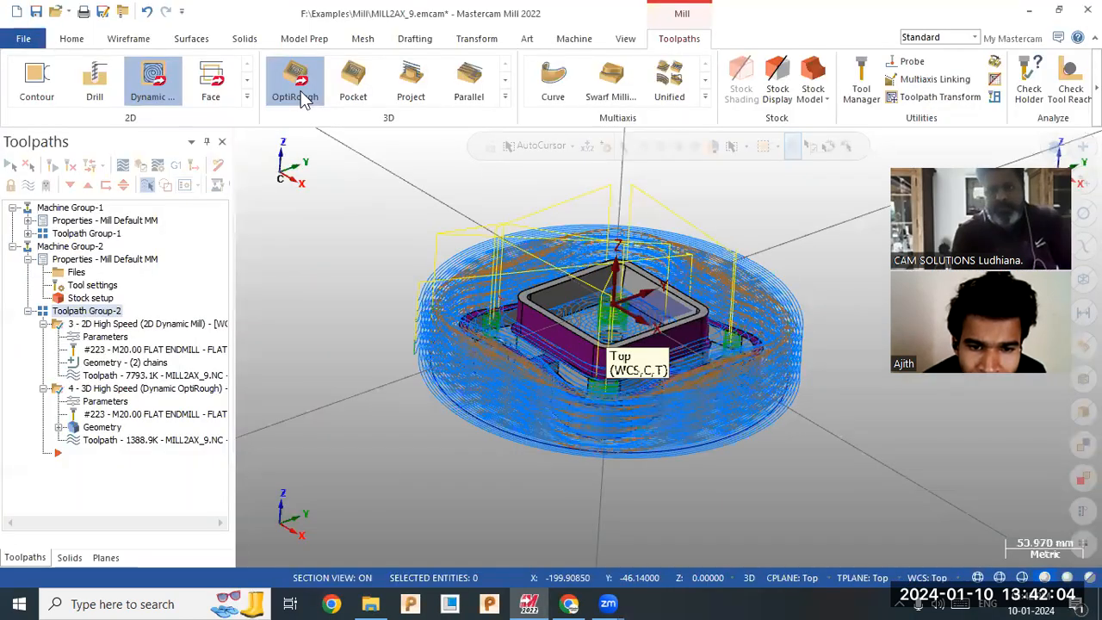
Start another 3D Dynamic OptiRough toolpath with the whole part as machining geometry.
left_click(303, 97)
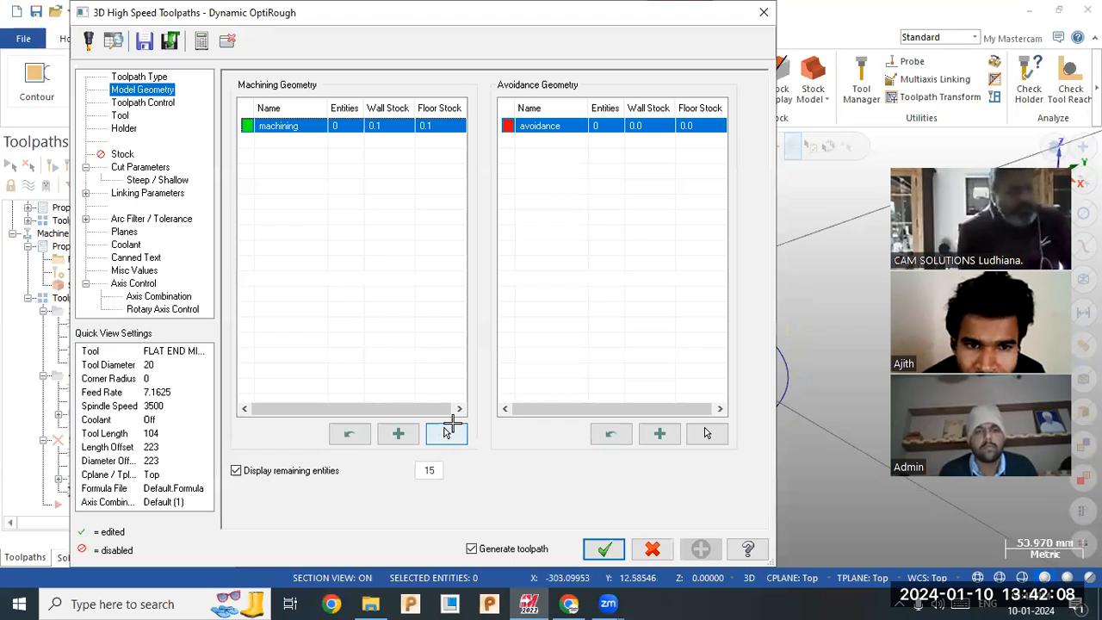
left_click(446, 435)
key("ctrl+a")
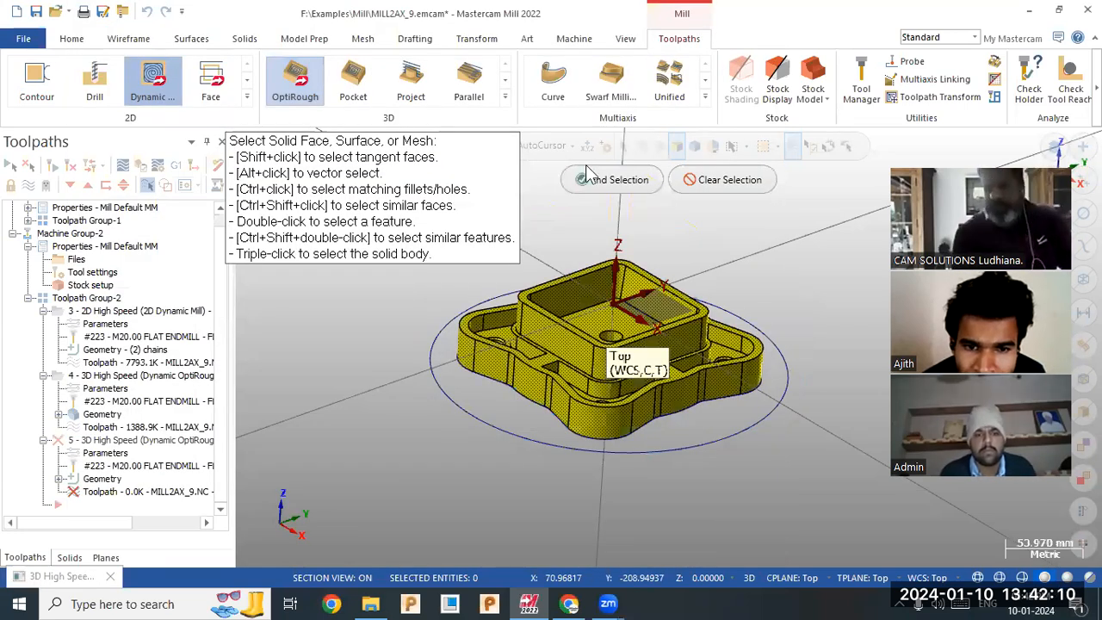
left_click(617, 183)
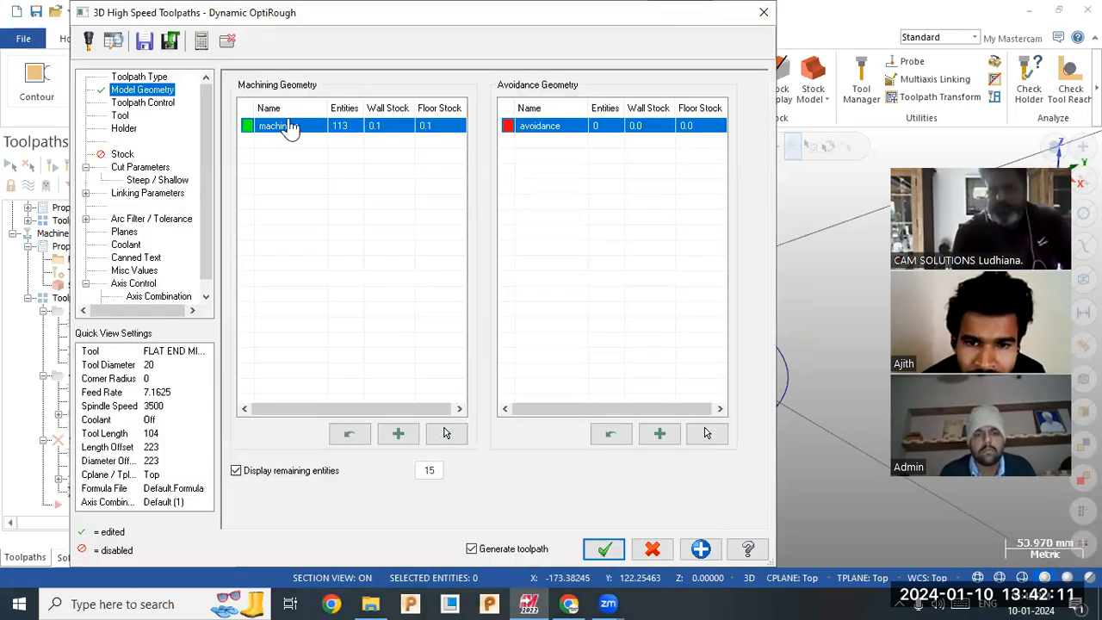
Add the 8 mm flat end mill from the tool library to the new OptiRough toolpath.
left_click(142, 104)
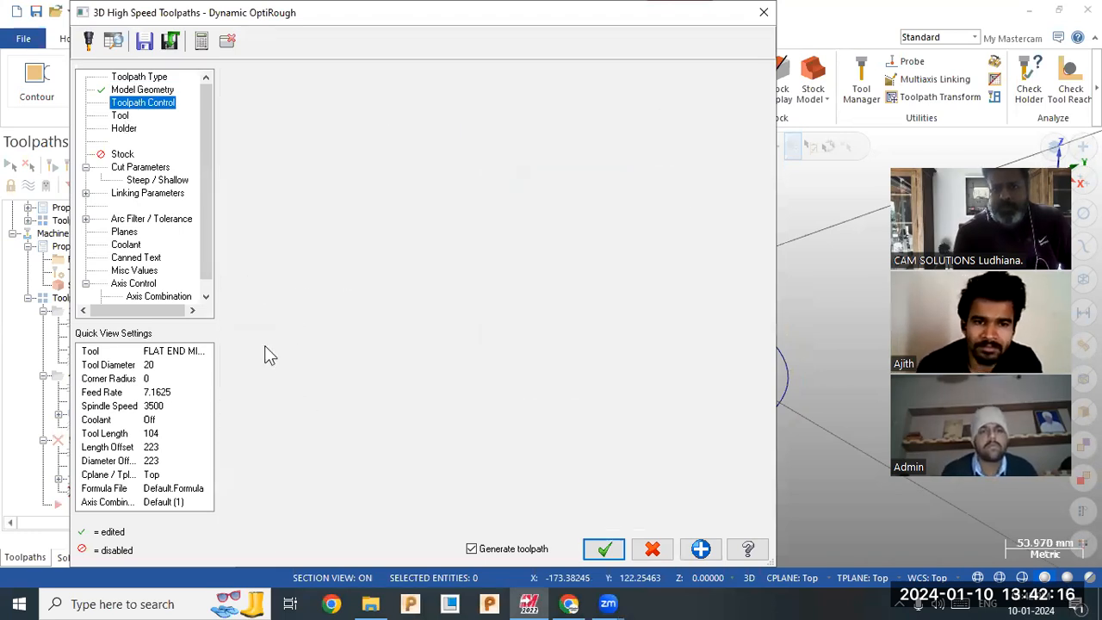
key("Down")
left_click(295, 343)
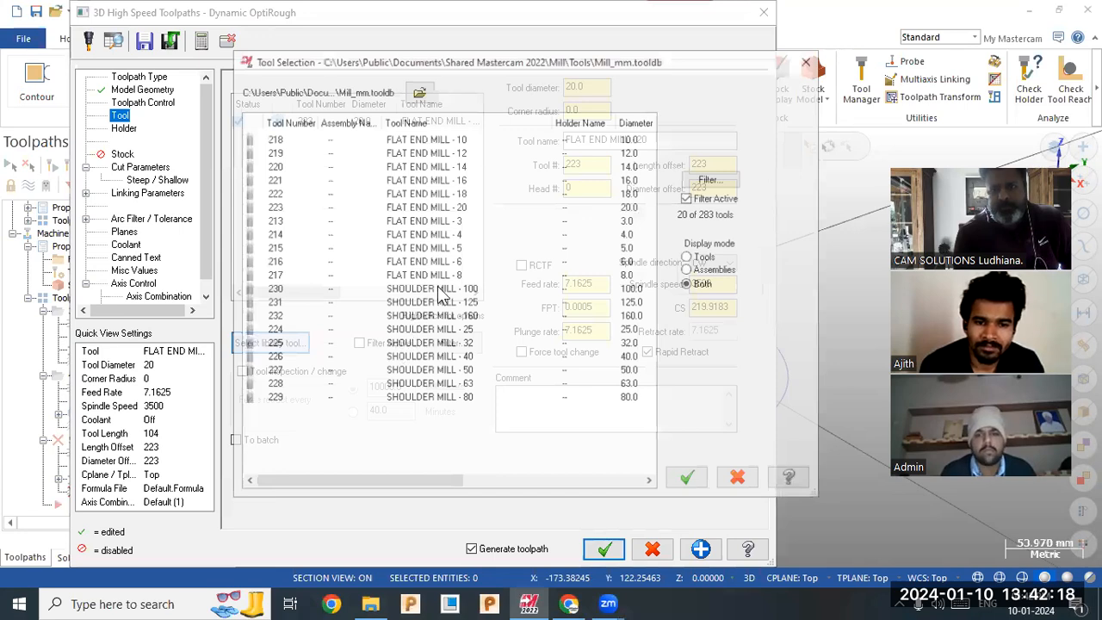
left_click(441, 275)
left_click(686, 477)
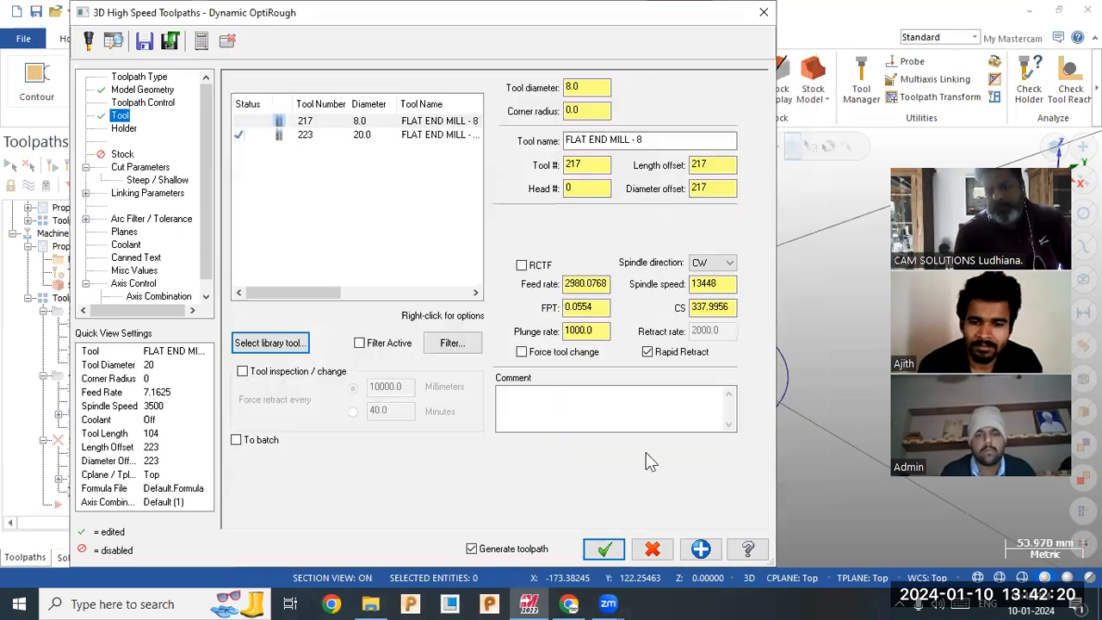
Set the overall length of the 8 mm flat end mill to 80 mm.
right_click(361, 125)
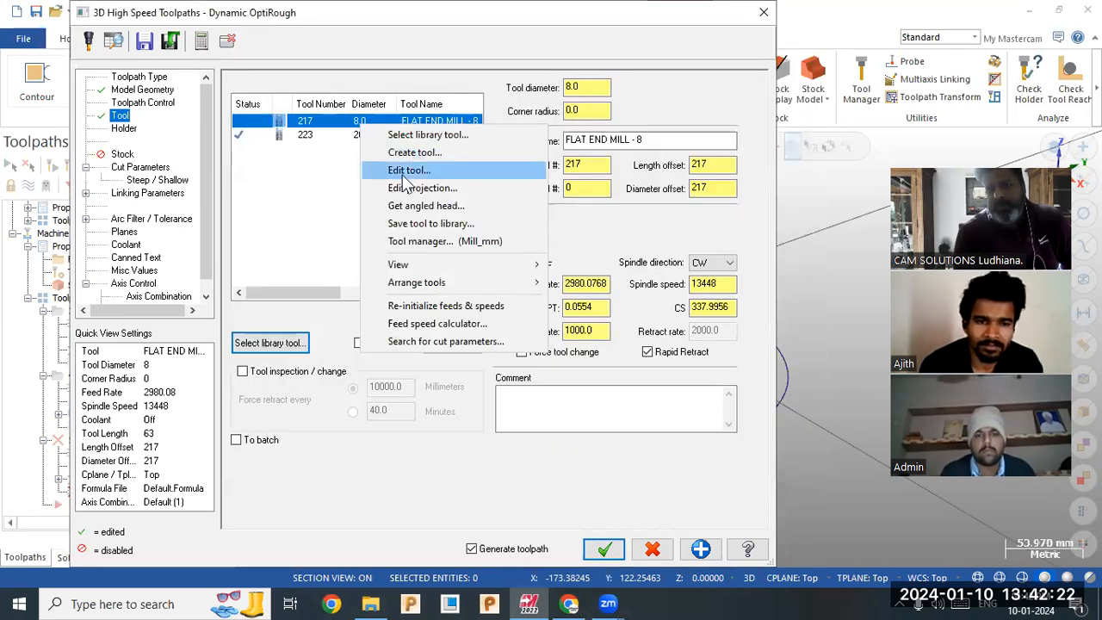
left_click(404, 173)
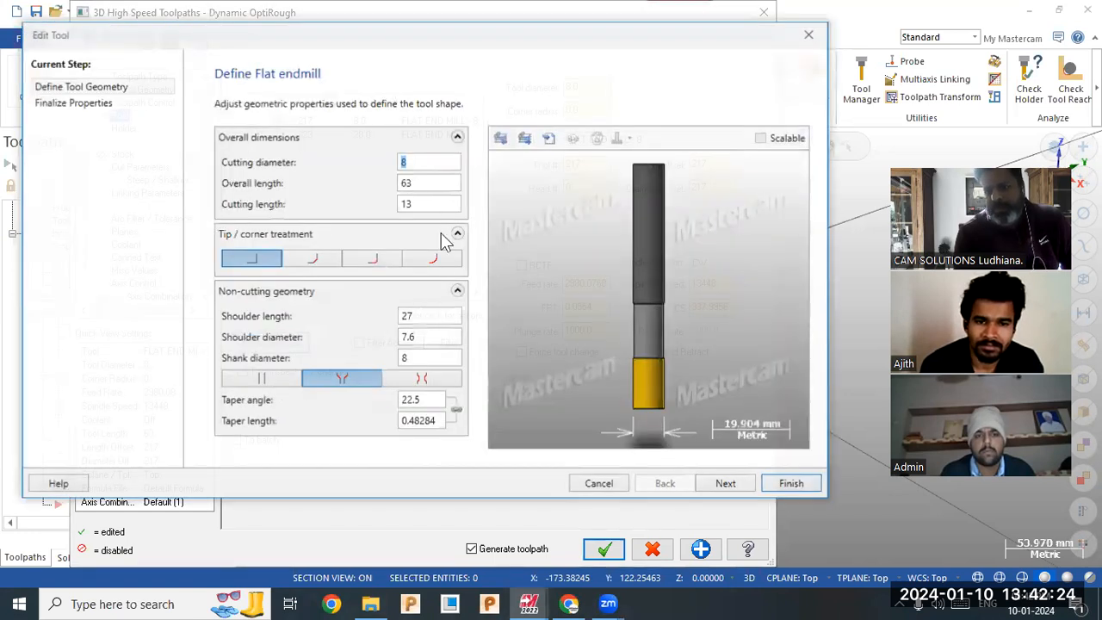
double_click(437, 185)
type("80")
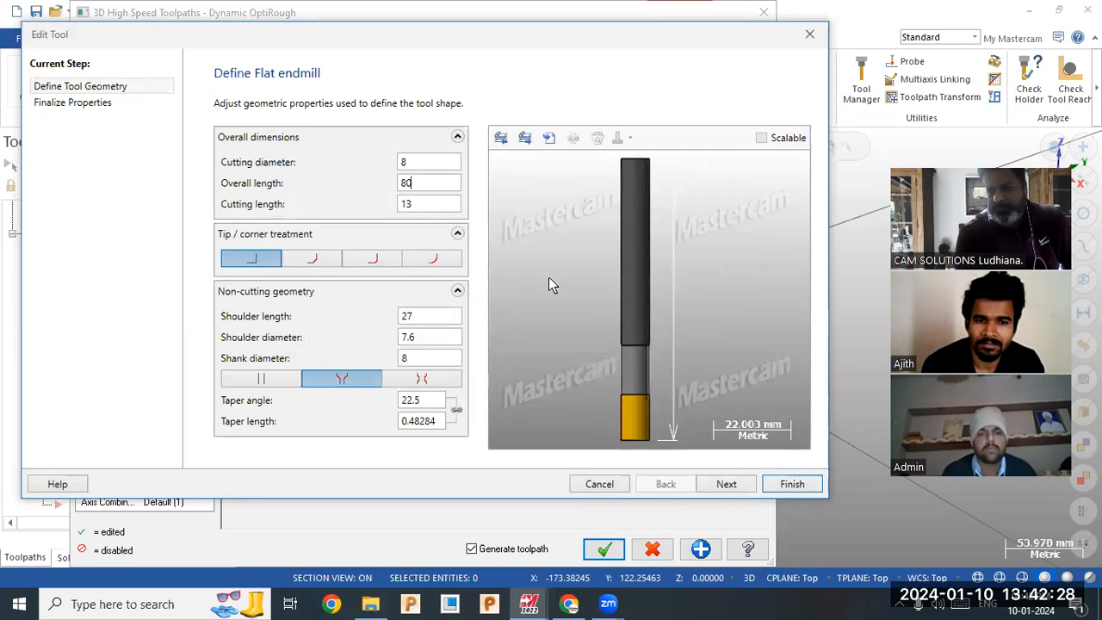
left_click(792, 484)
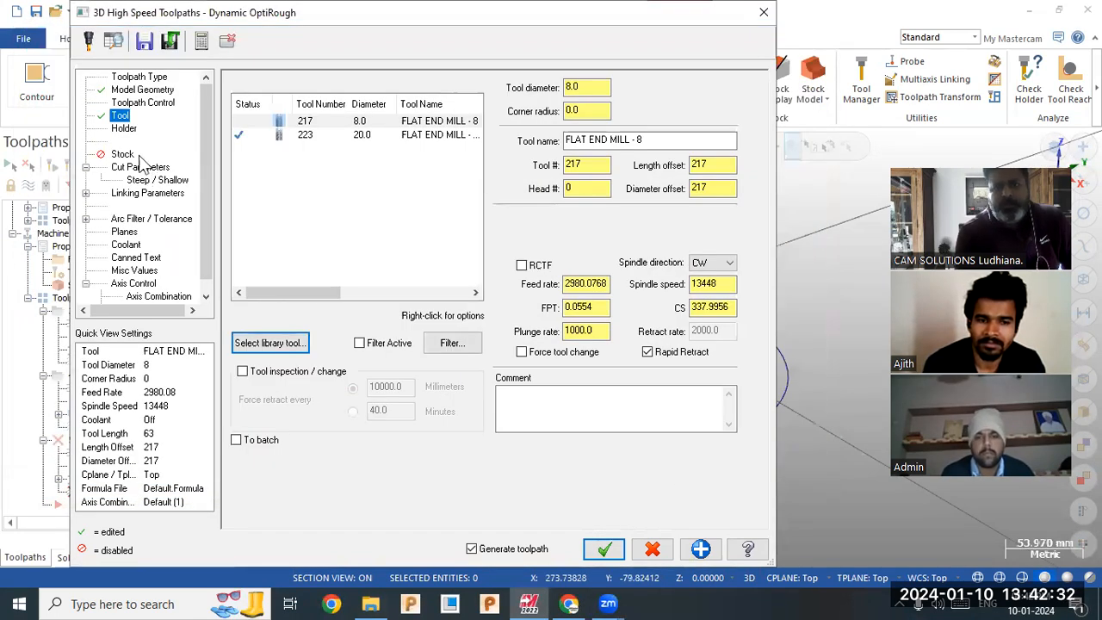
Check the cutting length in the 8 mm flat end mill's definition and close it without changes.
left_click(306, 135)
right_click(315, 123)
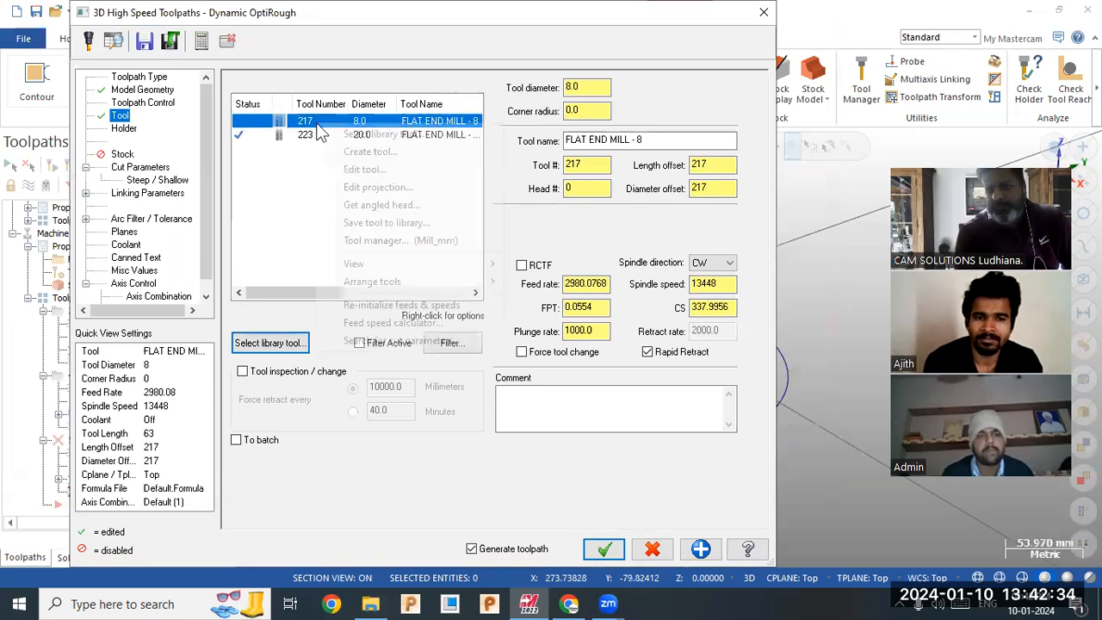
left_click(329, 169)
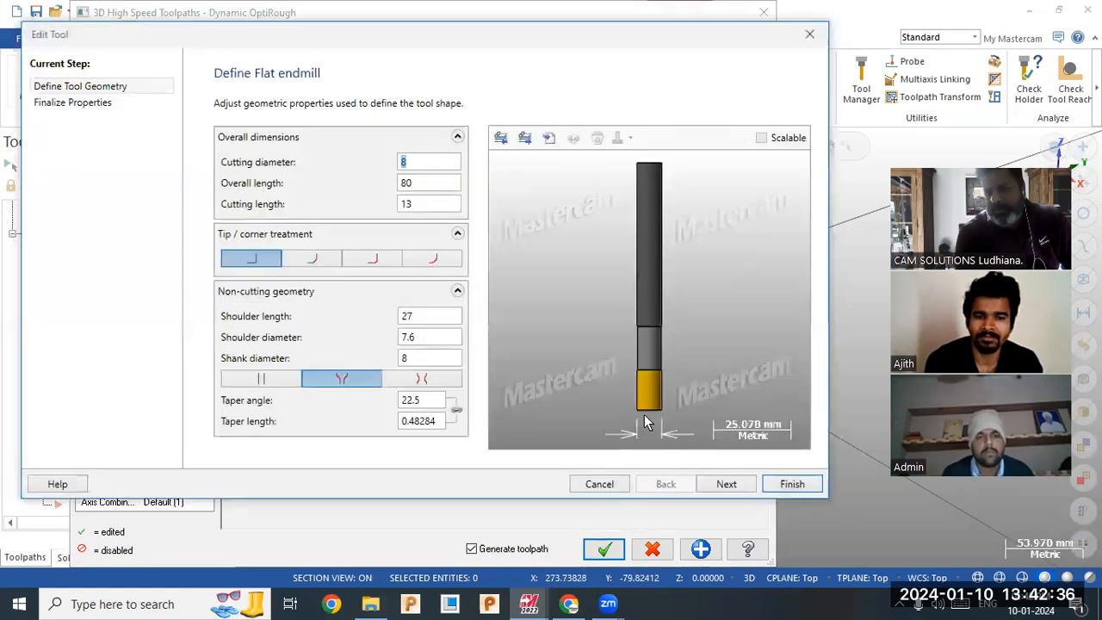
left_click(424, 200)
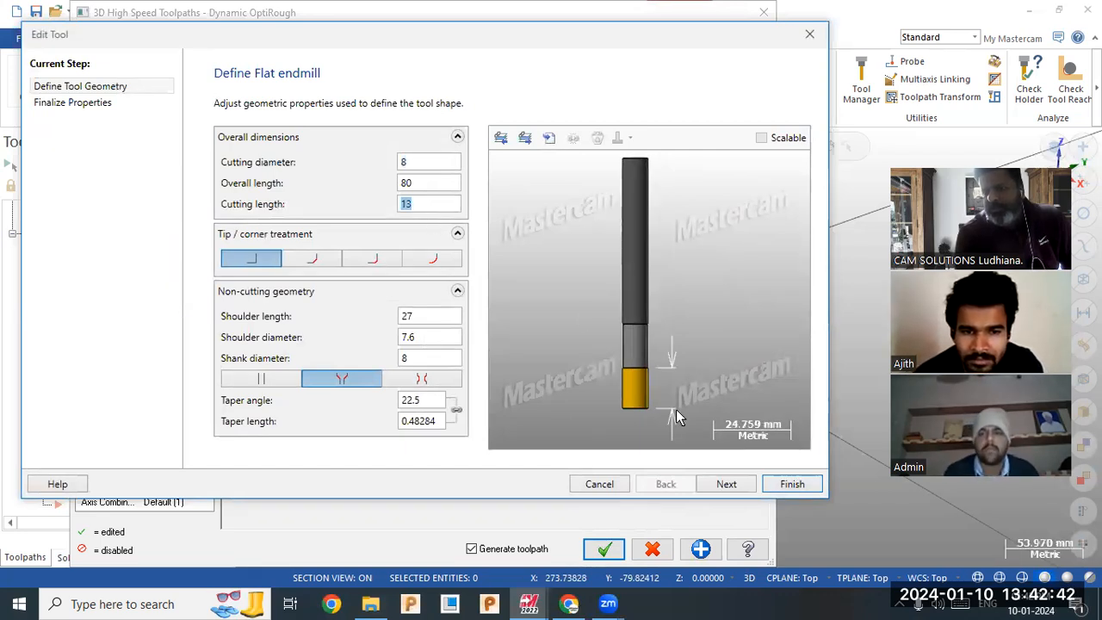
left_click(599, 484)
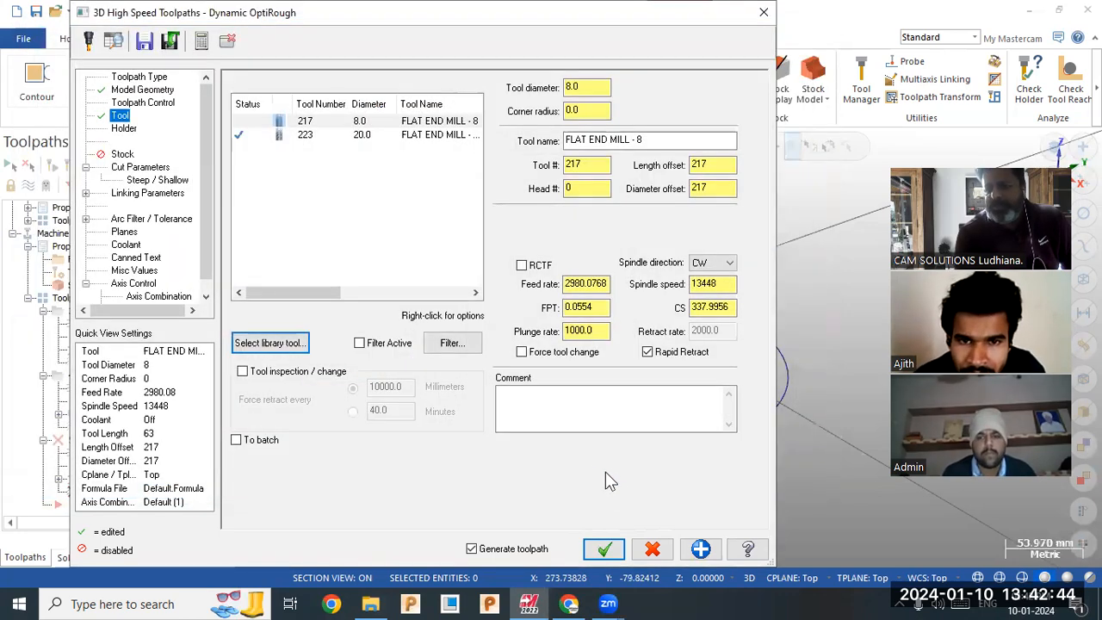
Set the stepover distance of the 8 mm OptiRough toolpath to 10% (0.8 mm).
left_click(146, 169)
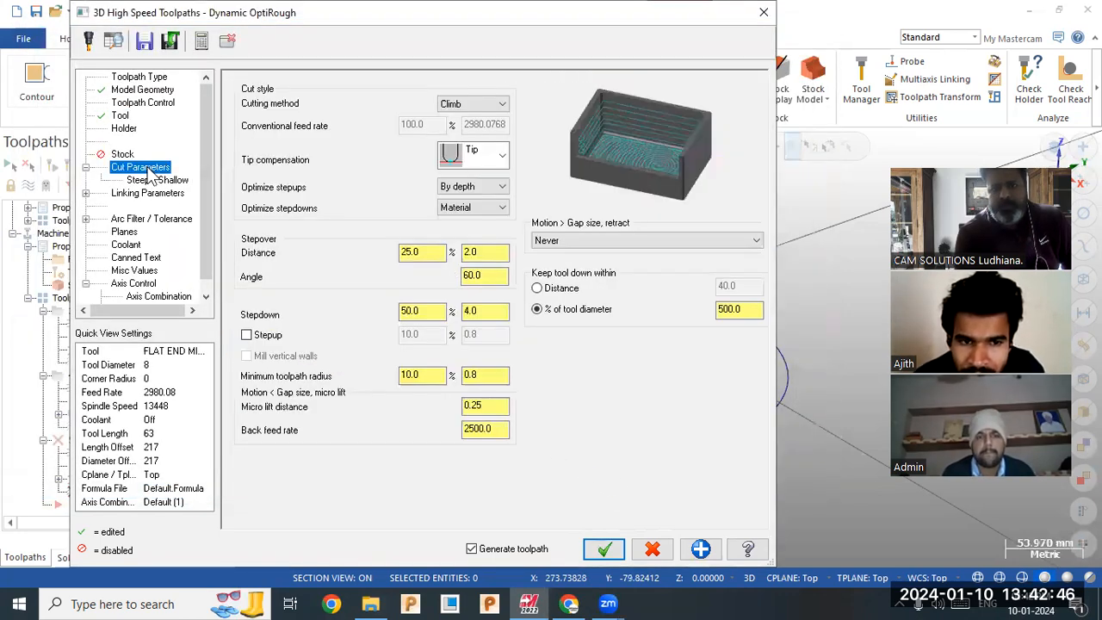
double_click(426, 254)
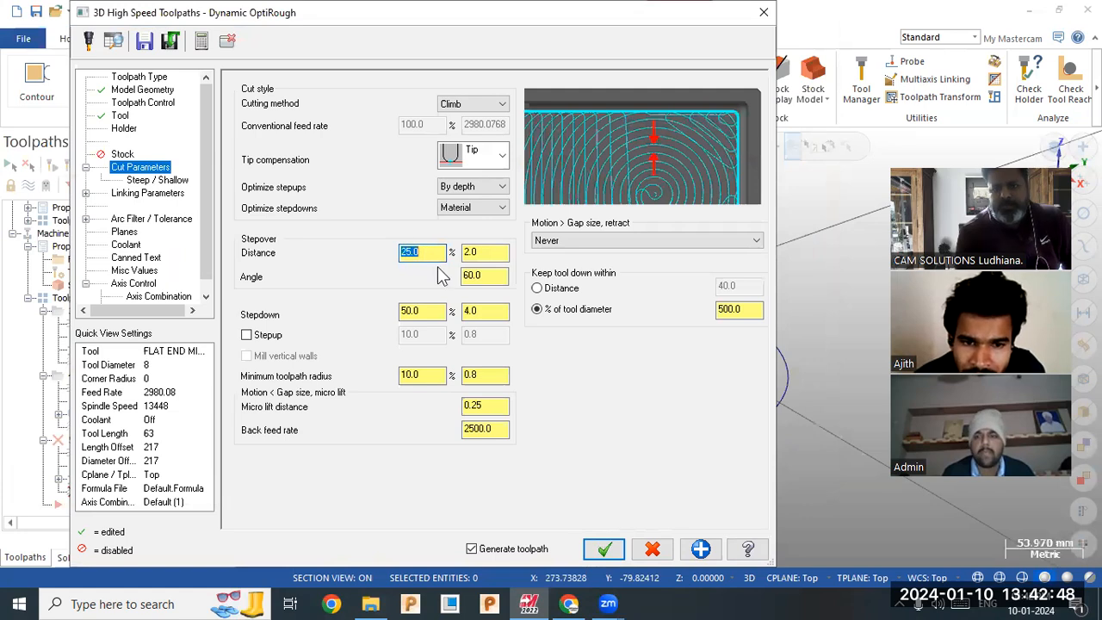
type("10")
key("Return")
double_click(484, 313)
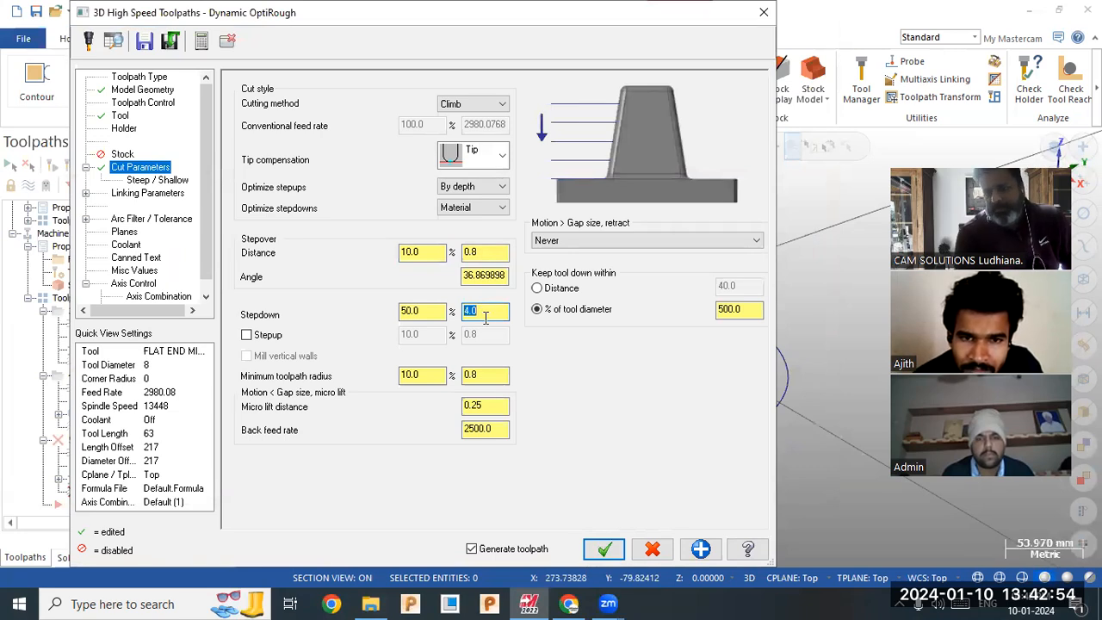
Enable rest material computed from one other operation, the group's first Dynamic OptiRough (operation 4), and generate the toolpath.
left_click(123, 155)
left_click(258, 88)
left_click(284, 153)
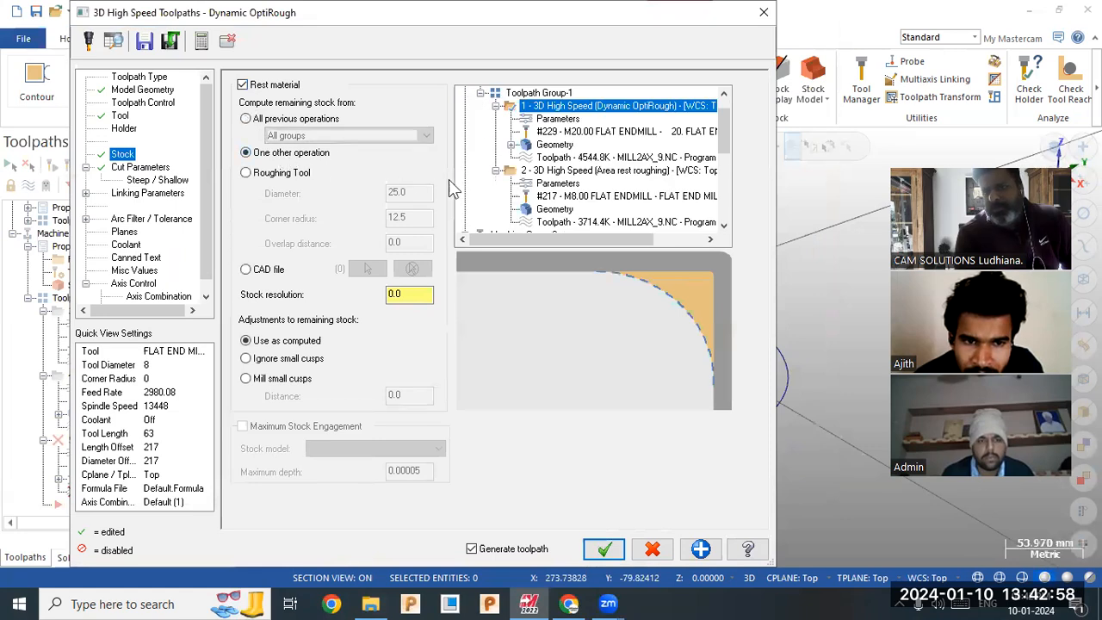
left_click_drag(726, 136, 728, 217)
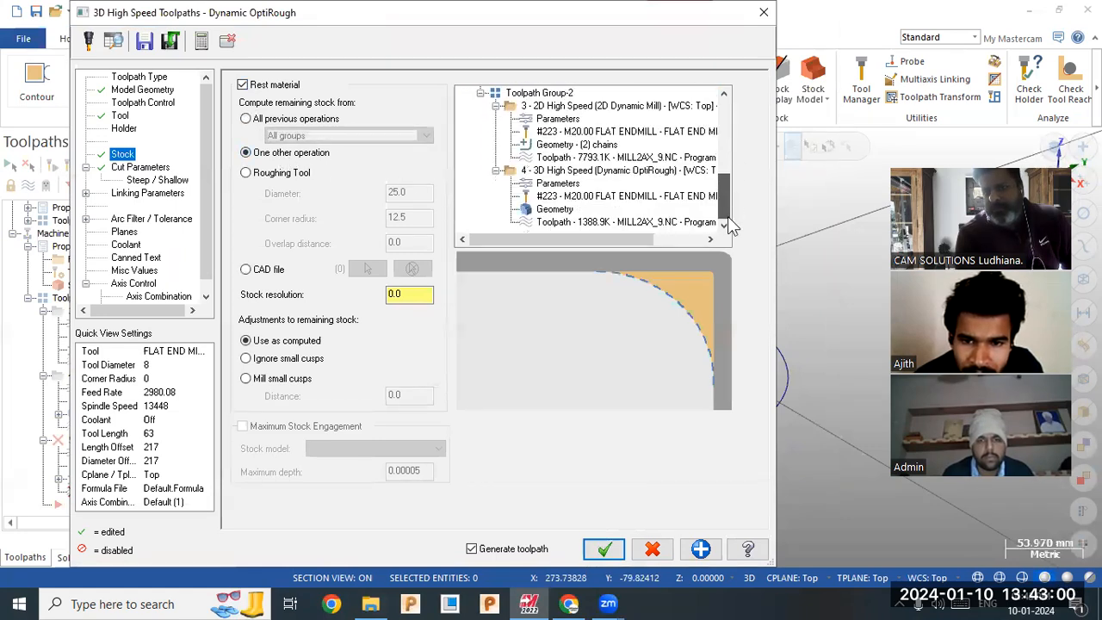
left_click(607, 172)
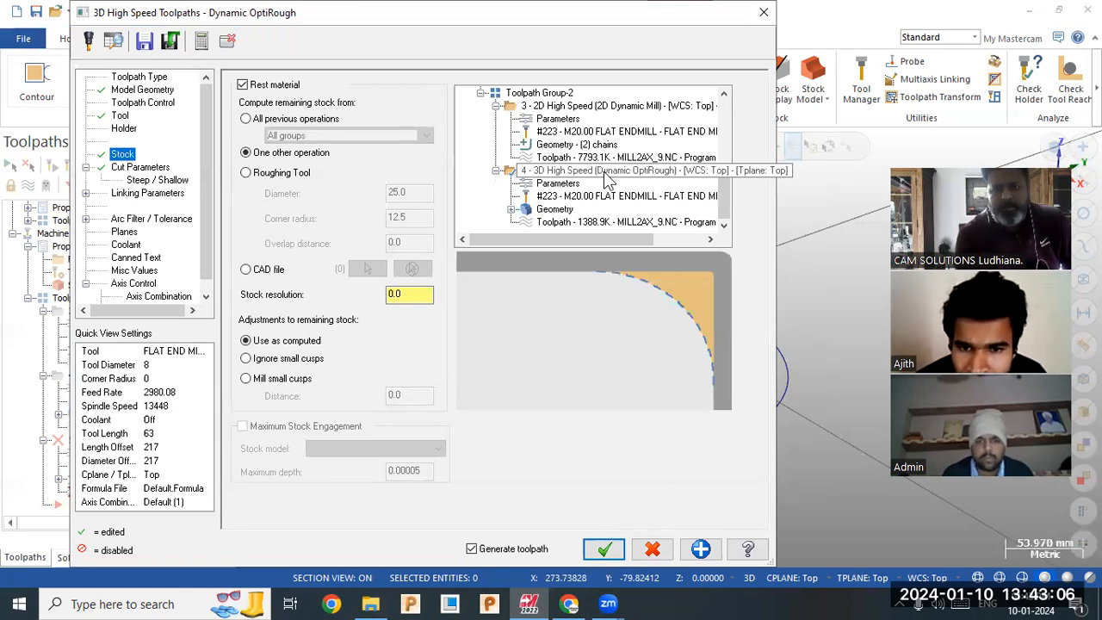
left_click(605, 551)
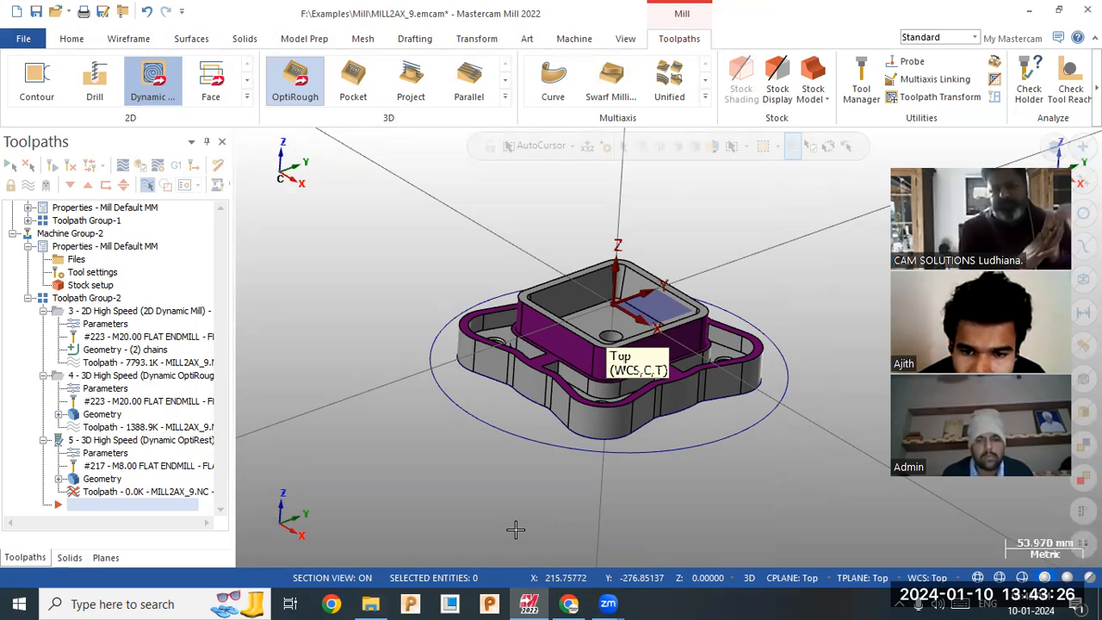
Check the 8 mm rest-roughing operation's progress in the Multi-Threading Manager and inspect the generated toolpath on the part.
left_click(632, 40)
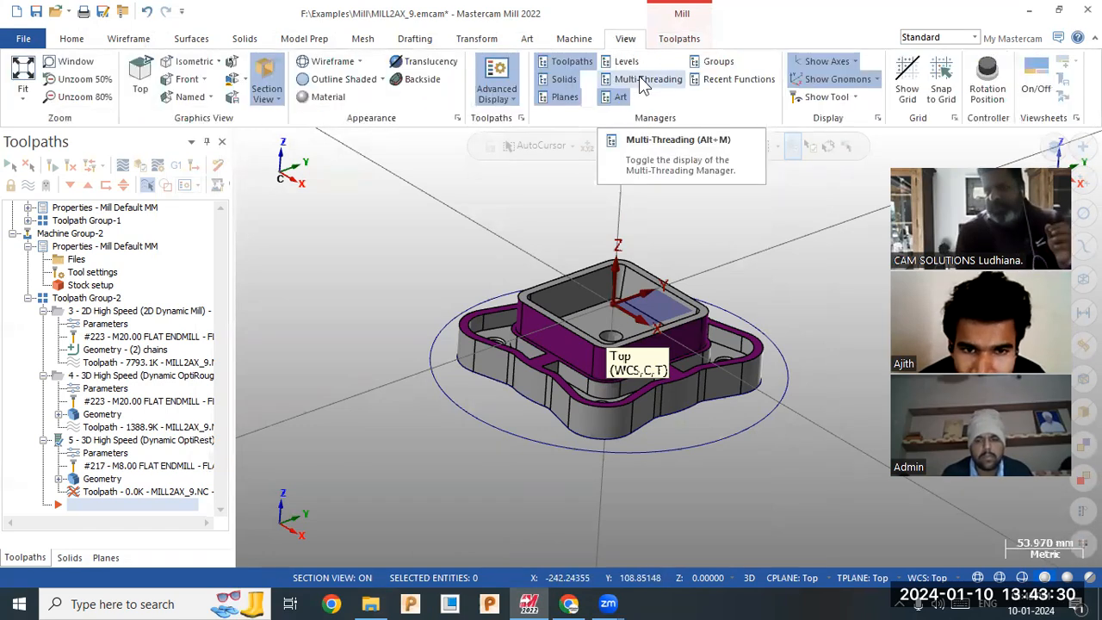
left_click(641, 80)
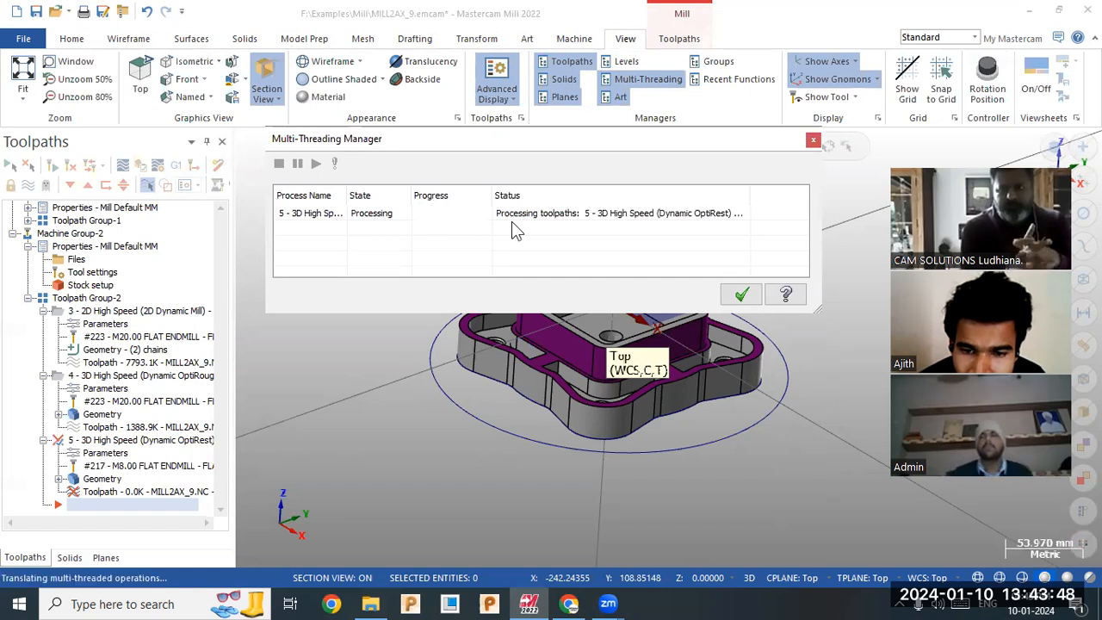
left_click(746, 294)
middle_click_drag(725, 320, 718, 329)
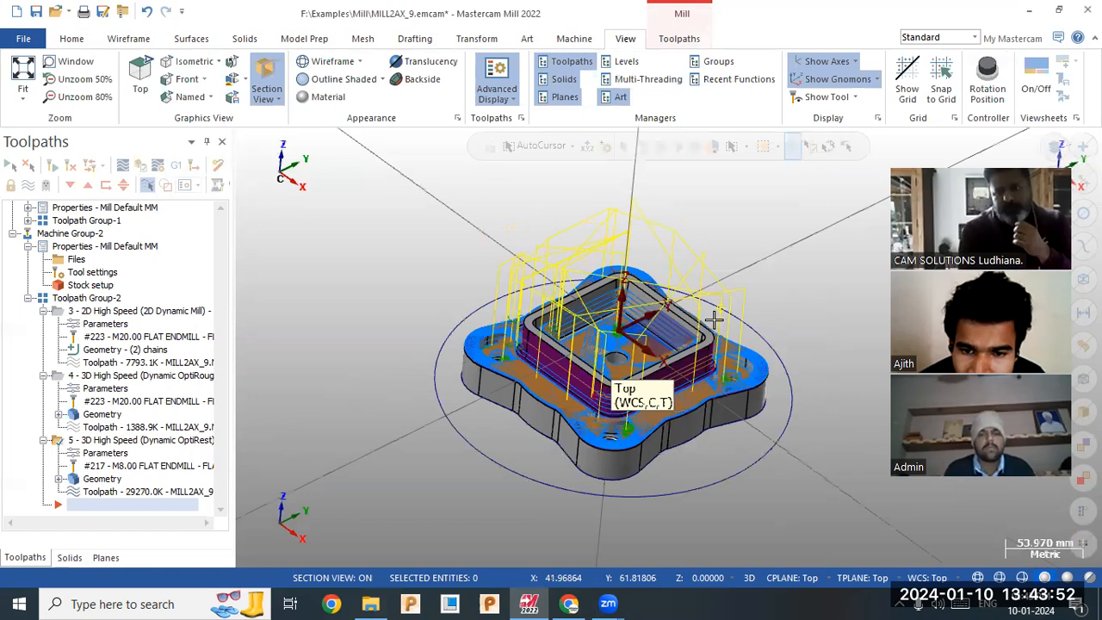
scroll(618, 398, "up", 1)
scroll(617, 413, "up", 1)
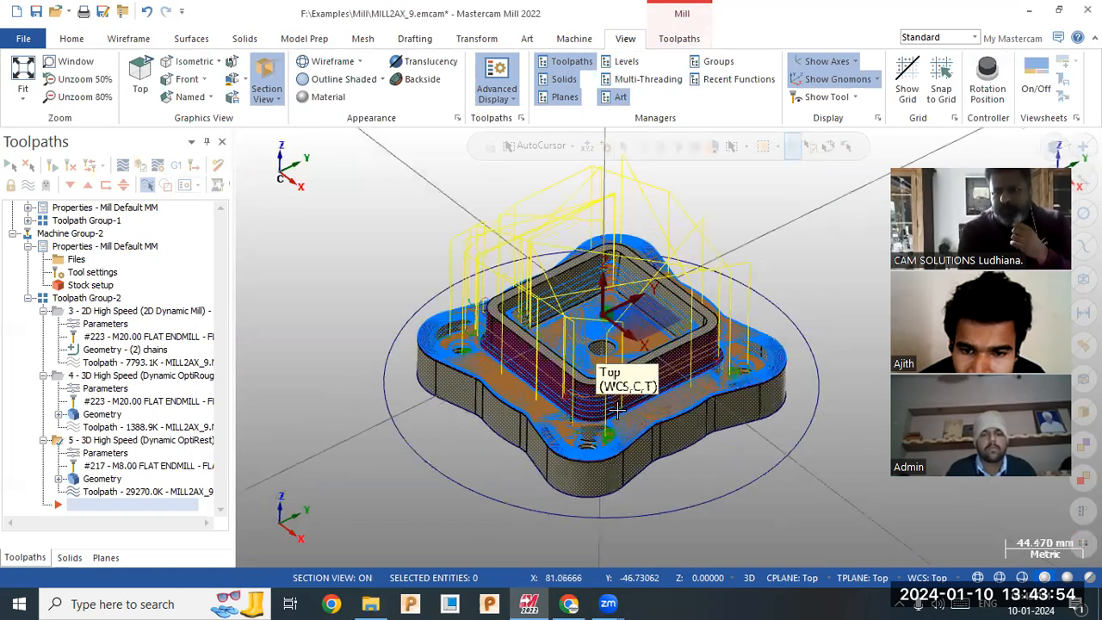
middle_click_drag(617, 410, 618, 411)
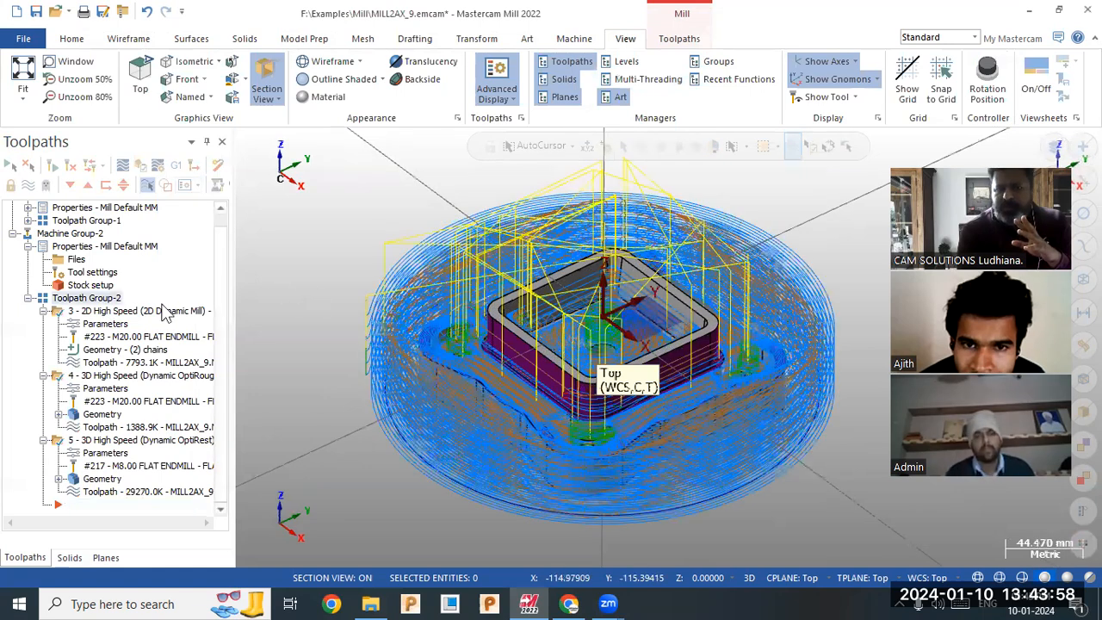
Hide the displayed toolpaths and create a 3D Contour finishing toolpath with the entire solid body as drive geometry.
key("alt+t")
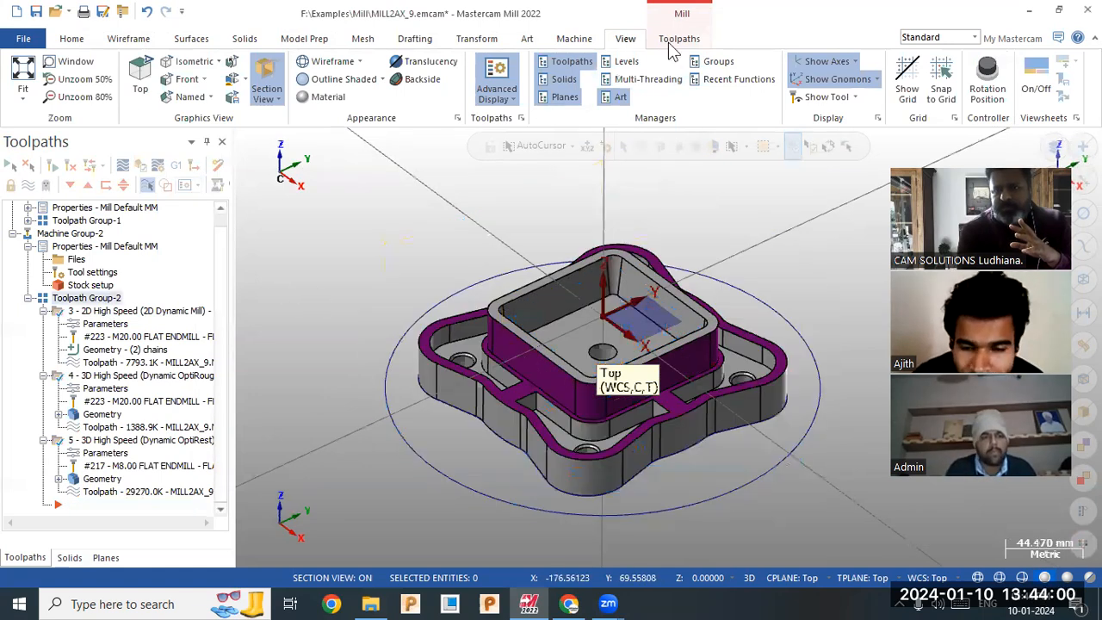
left_click(677, 43)
left_click(506, 97)
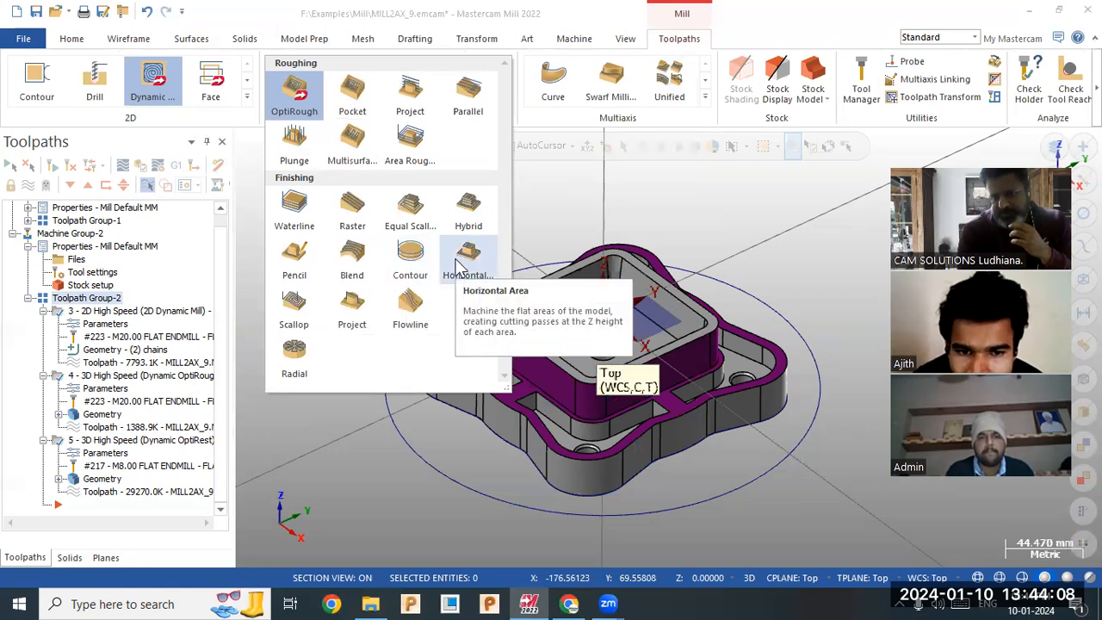
left_click(411, 258)
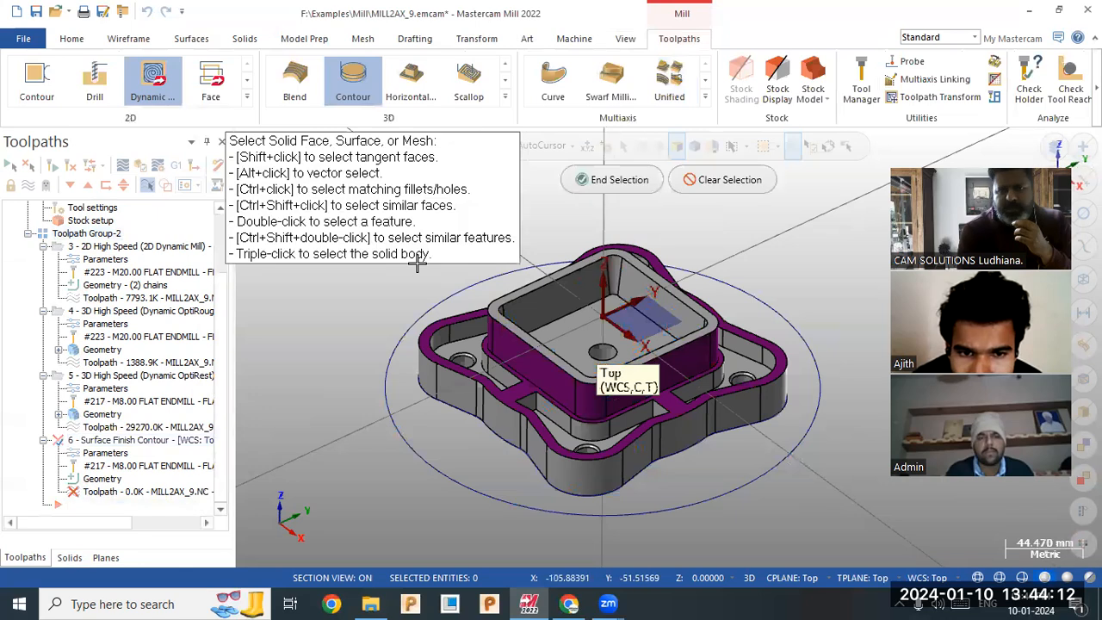
triple_click(418, 260)
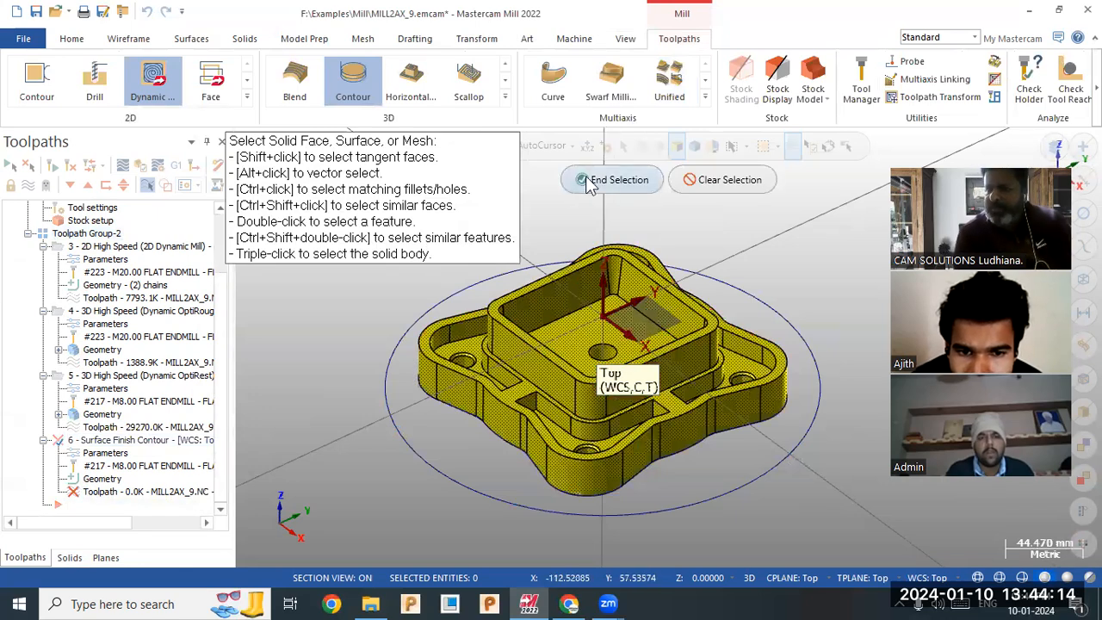
left_click(600, 180)
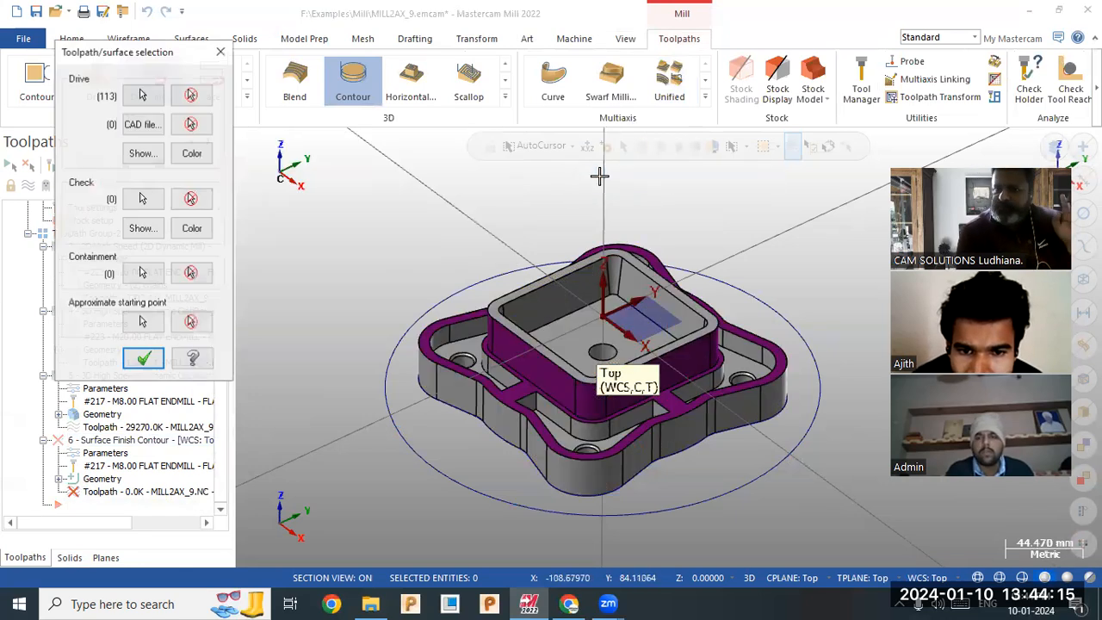
Chain the outer stock circle as the tool containment boundary and accept the surface selection.
left_click(143, 274)
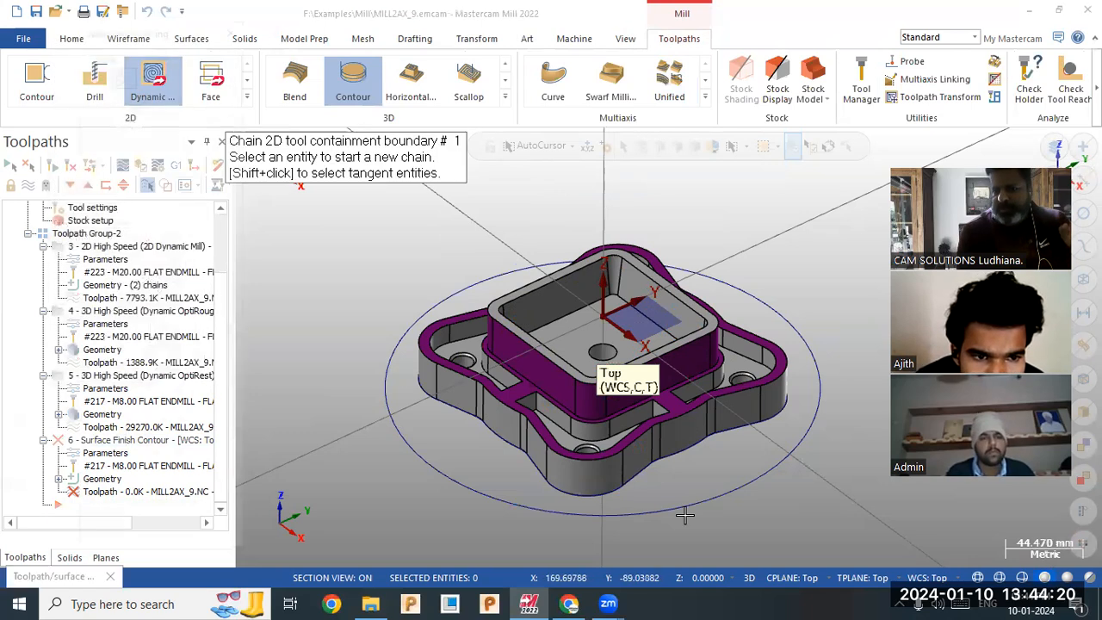
left_click(715, 495)
left_click(115, 536)
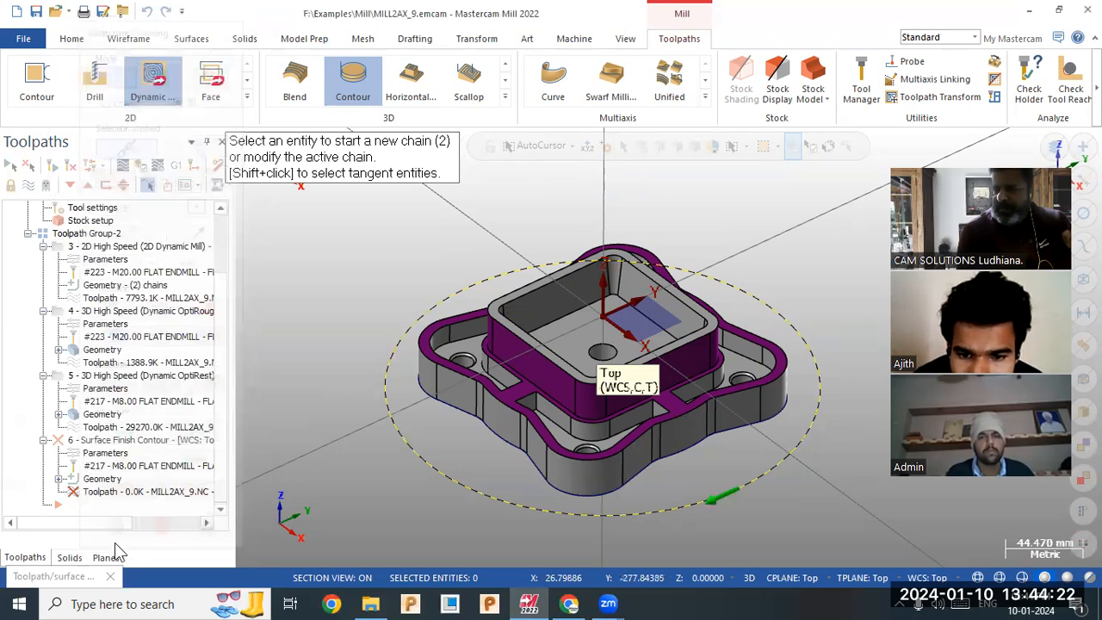
left_click(144, 360)
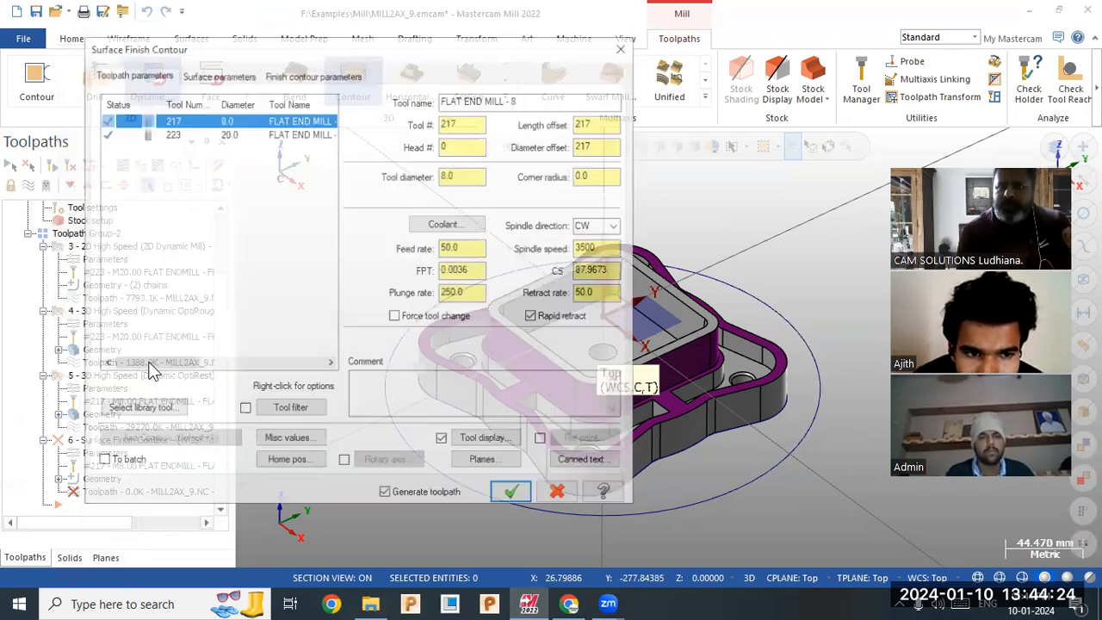
Choose the 8 mm flat end mill (217), with 0.0 stock to leave on drive and check surfaces and Center containment compensation.
left_click(203, 122)
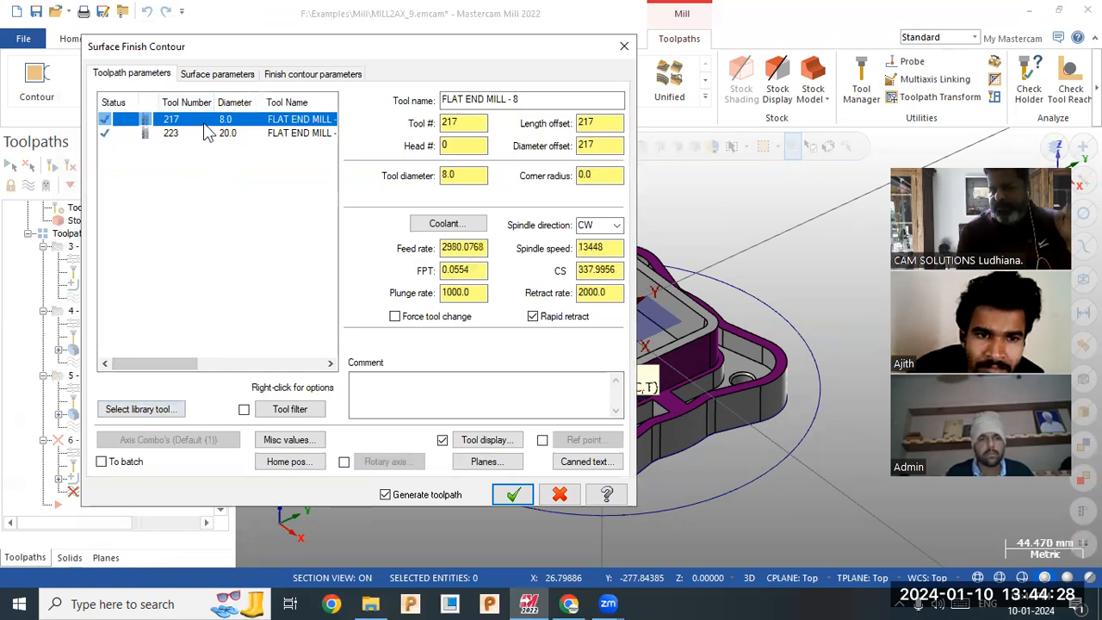
left_click(230, 76)
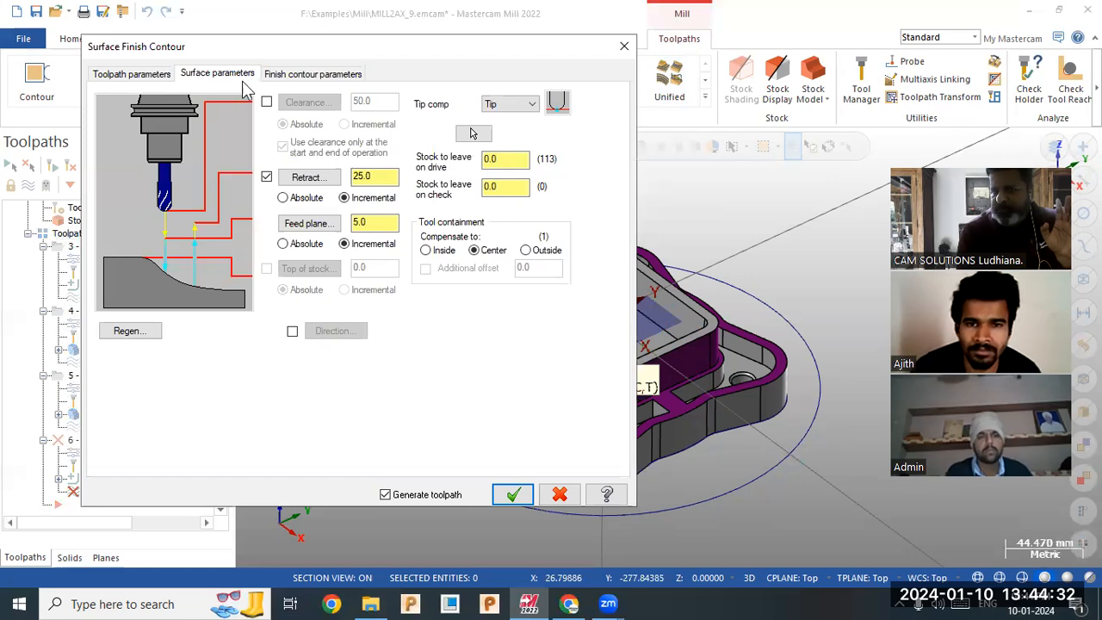
left_click(511, 160)
left_click(512, 183)
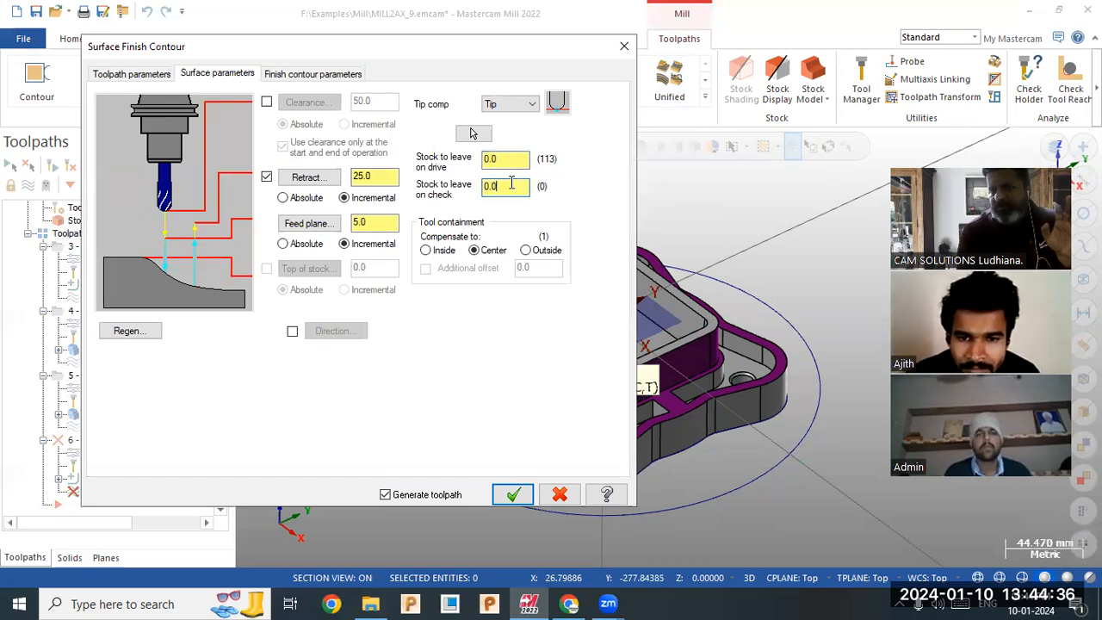
left_click(441, 251)
left_click(473, 250)
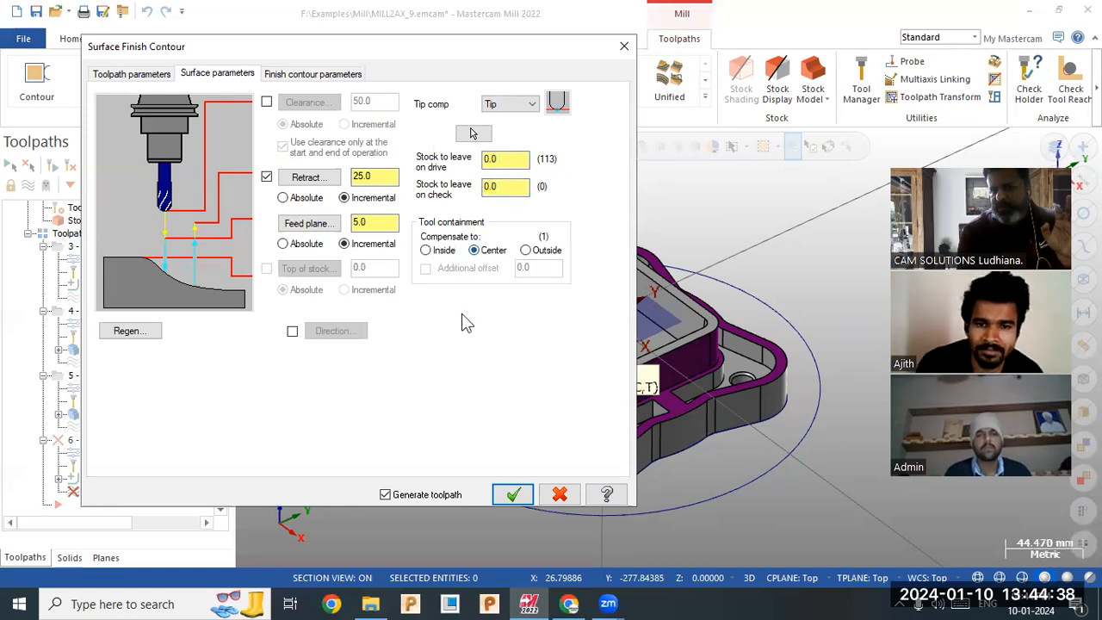
Set the finish contour's maximum stepdown to 0.5 mm and enable Optimize cut order.
left_click(306, 75)
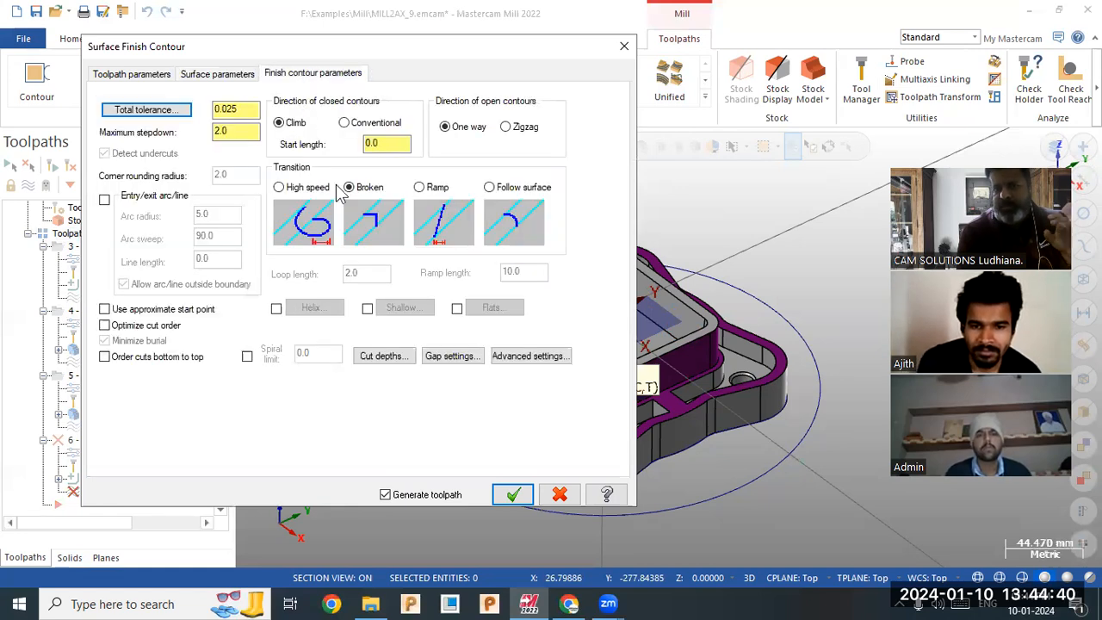
double_click(247, 130)
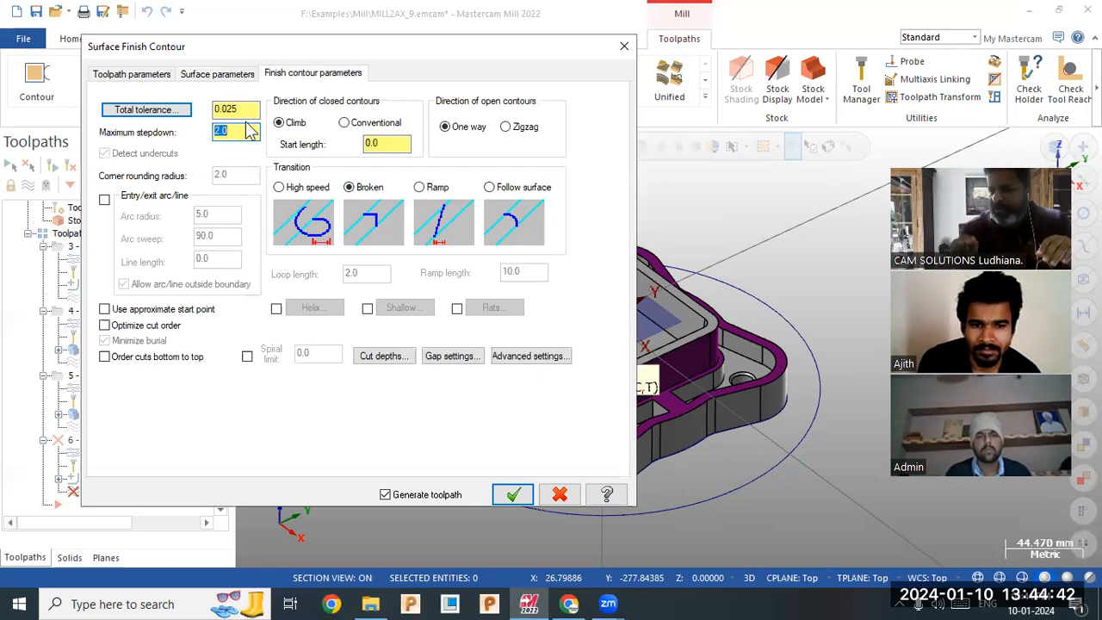
key("BackSpace")
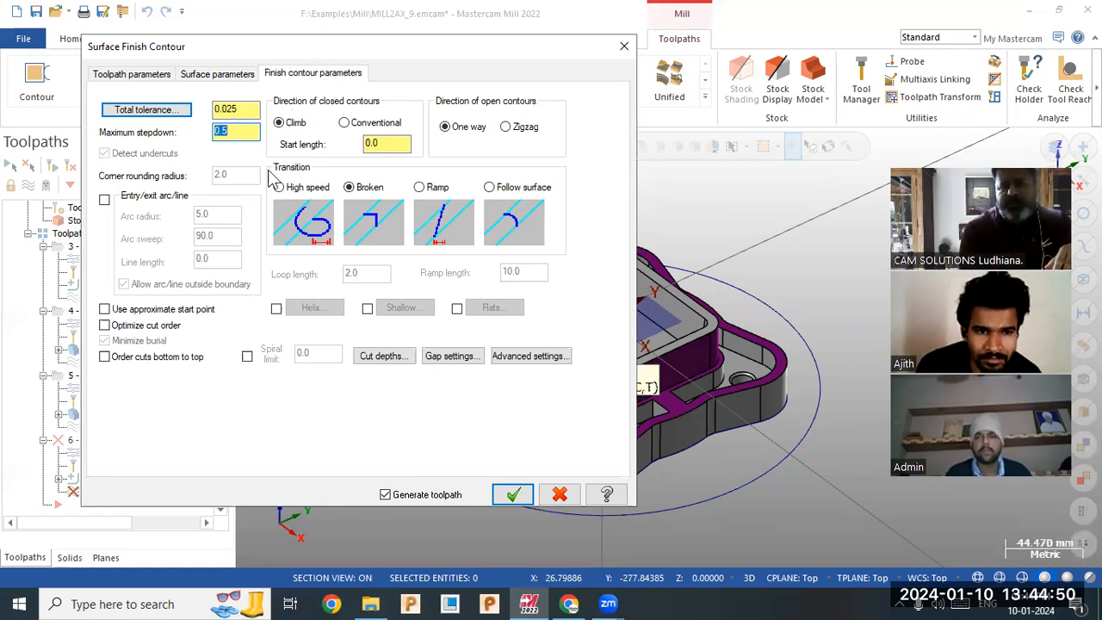
left_click(129, 326)
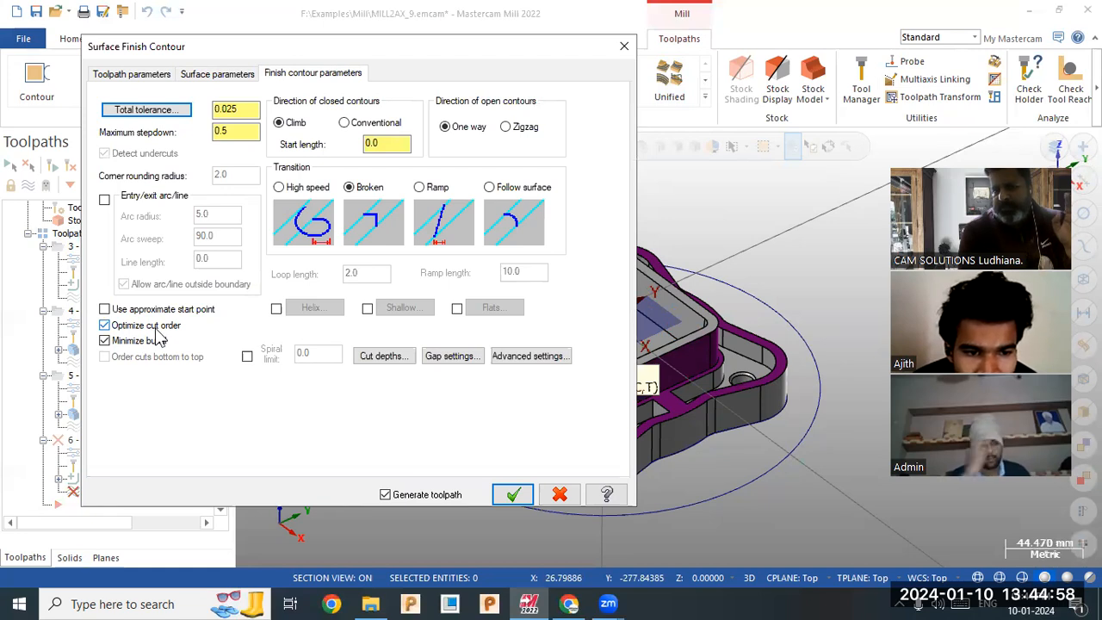
Enable helix entry with High speed transitions, keeping corner rounding radius and loop length at 2.0, and generate the finish contour toolpath.
left_click(277, 309)
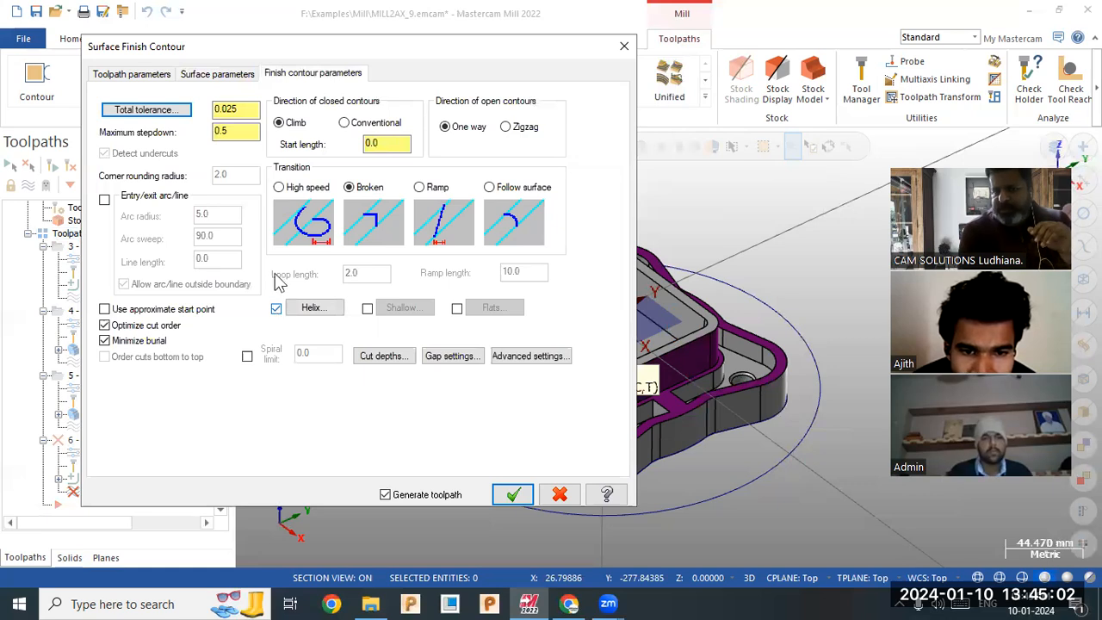
left_click(280, 189)
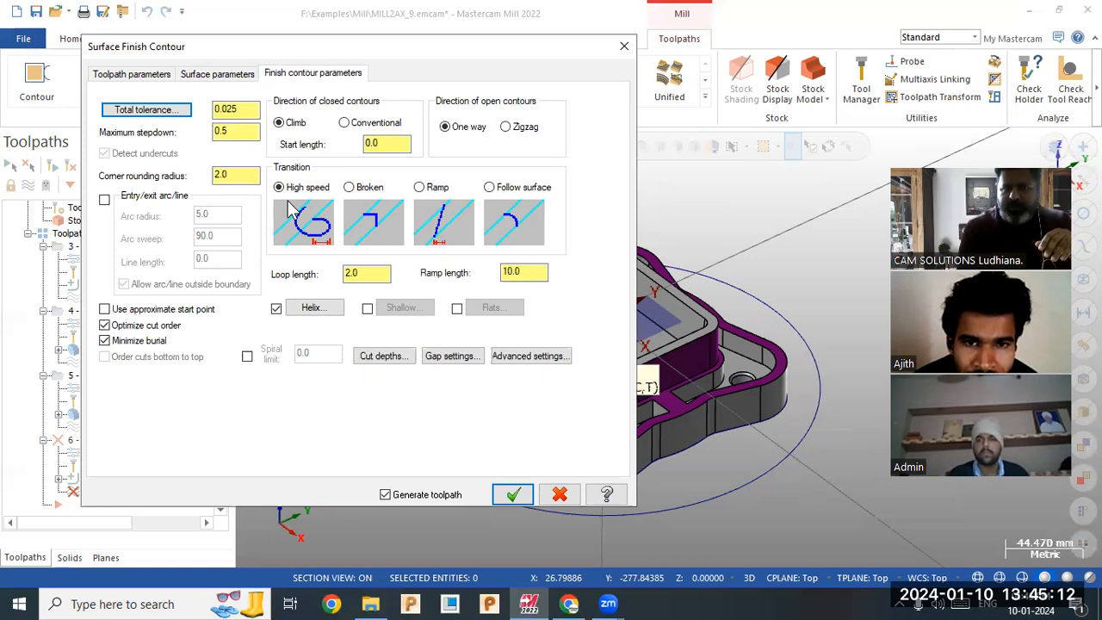
left_click(237, 175)
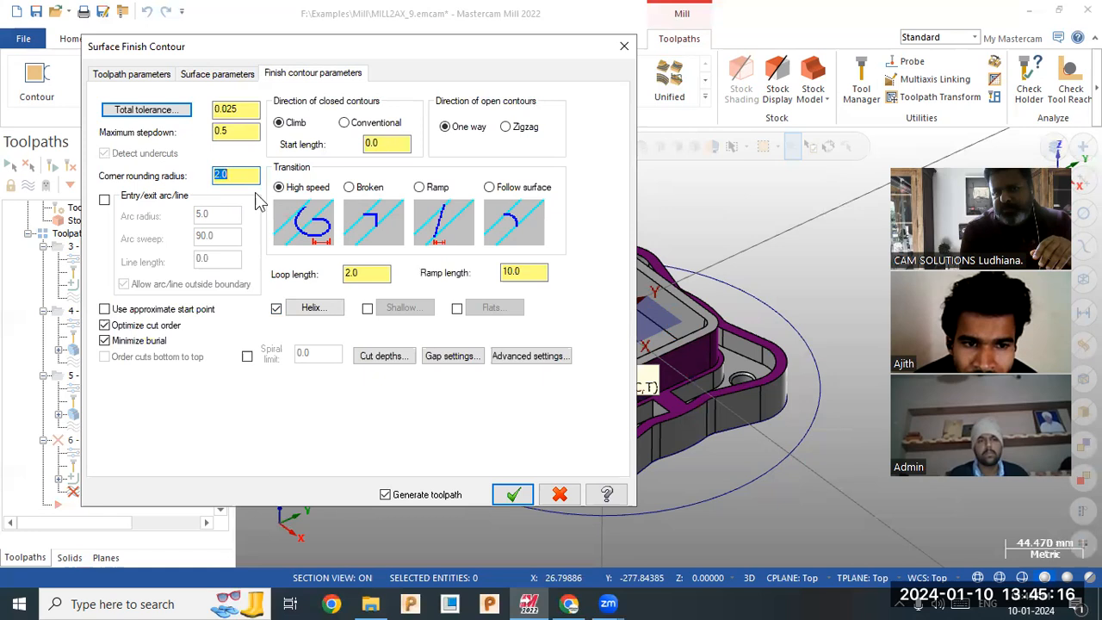
left_click(375, 272)
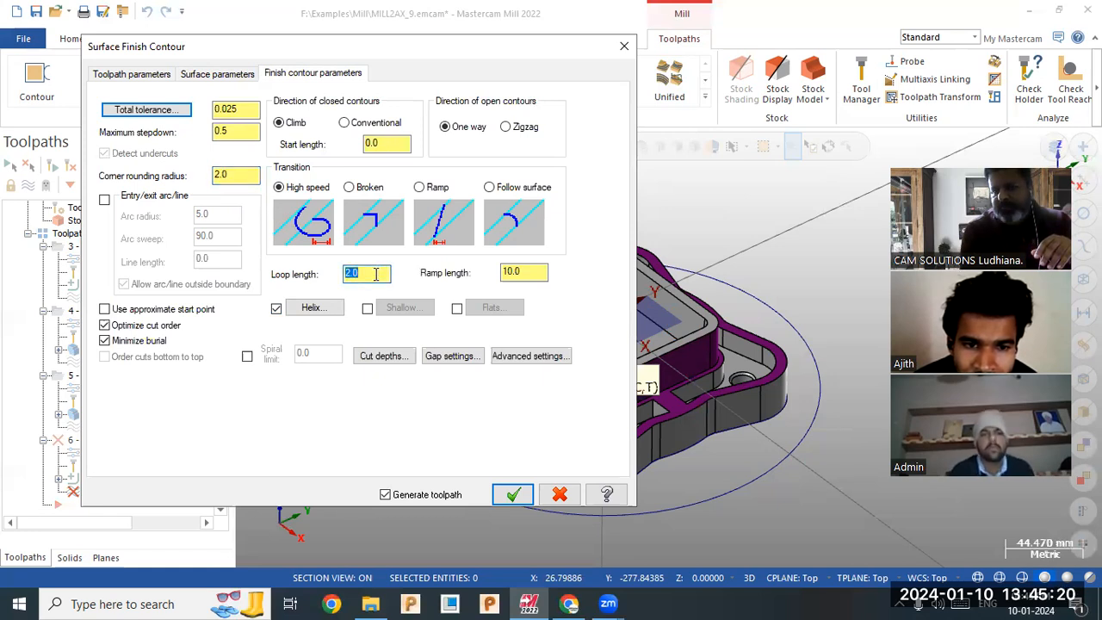
left_click(513, 493)
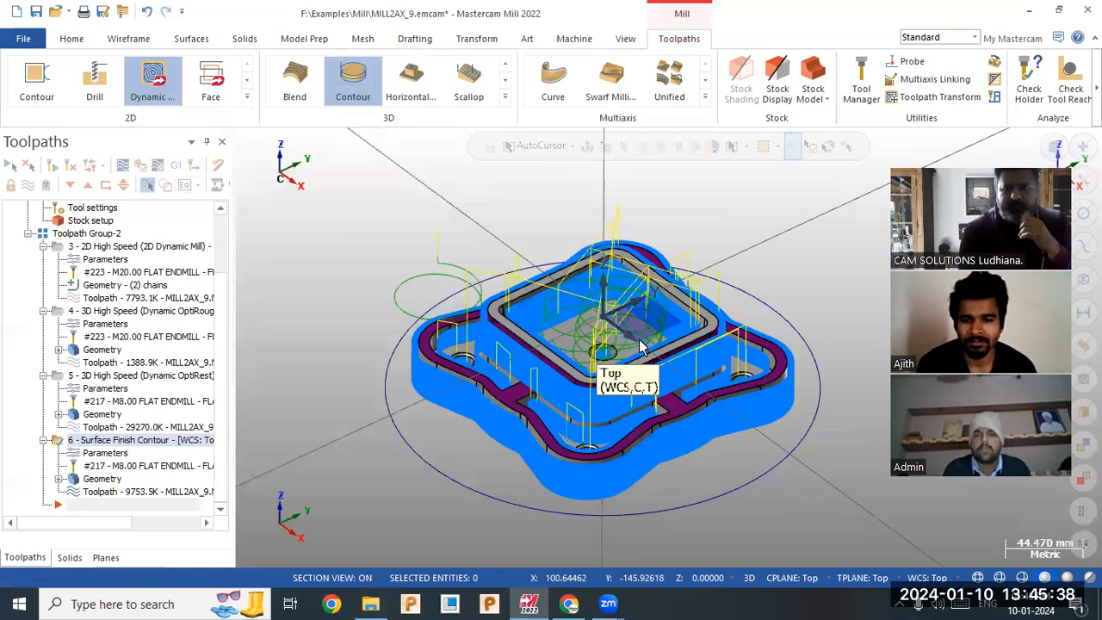
Set the helix entry radius of the Surface Finish Contour operation to 10 mm and regenerate the toolpath.
key("alt+1")
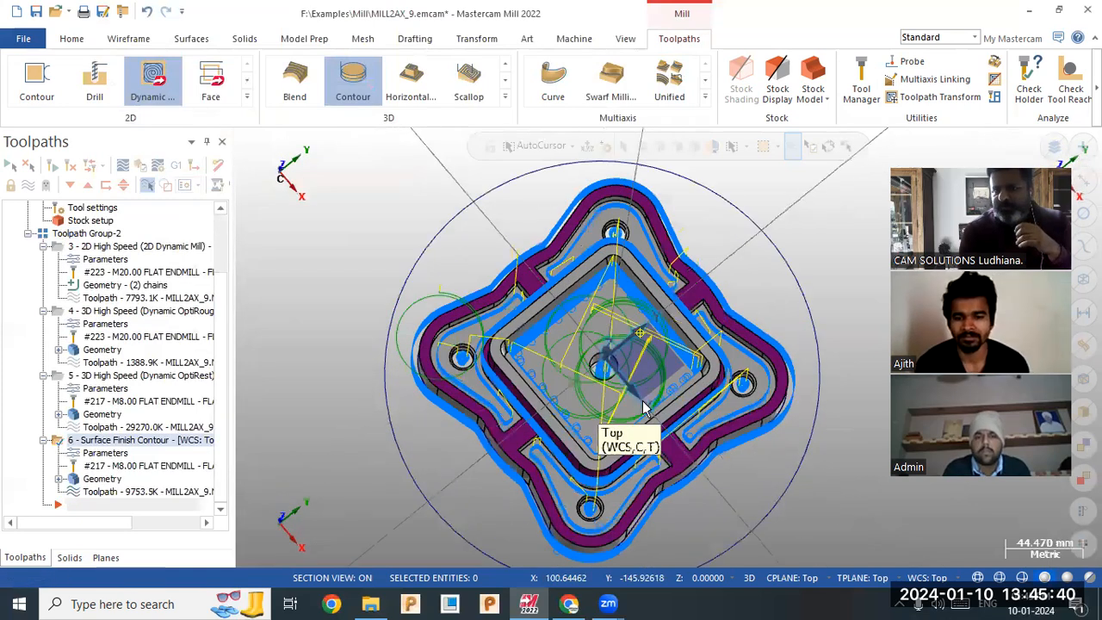
key("alt+7")
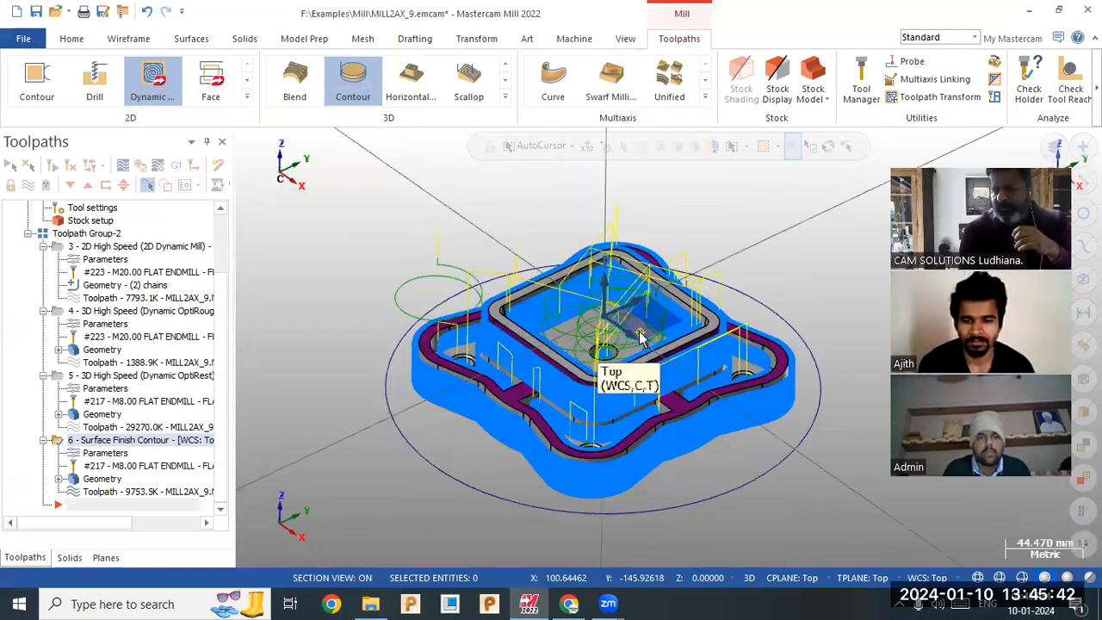
scroll(639, 332, "up", 3)
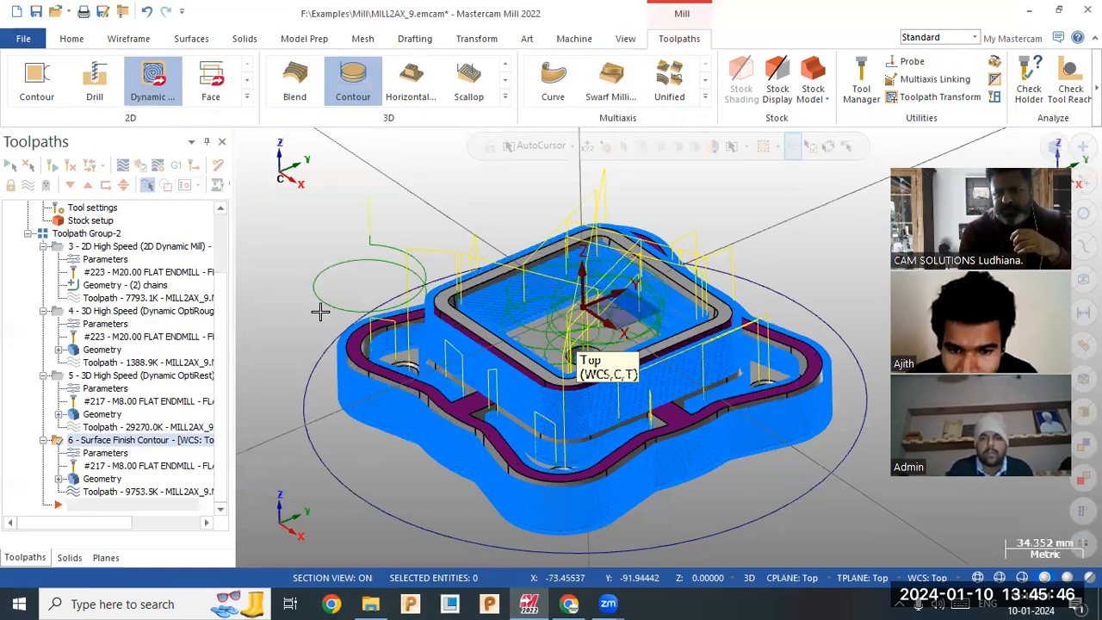
left_click(121, 449)
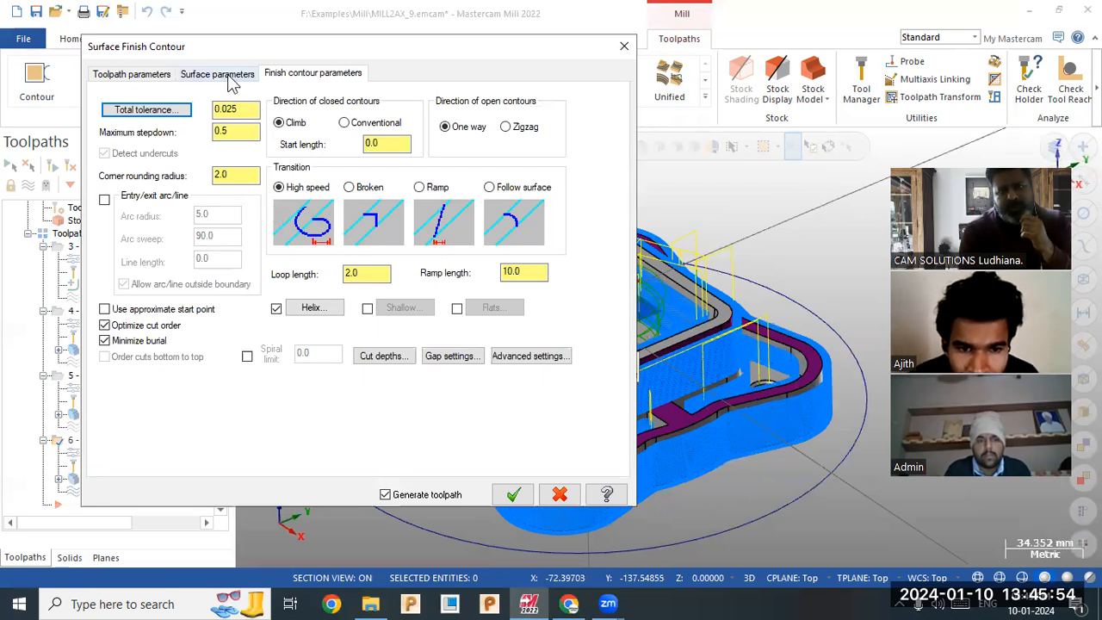
left_click(312, 310)
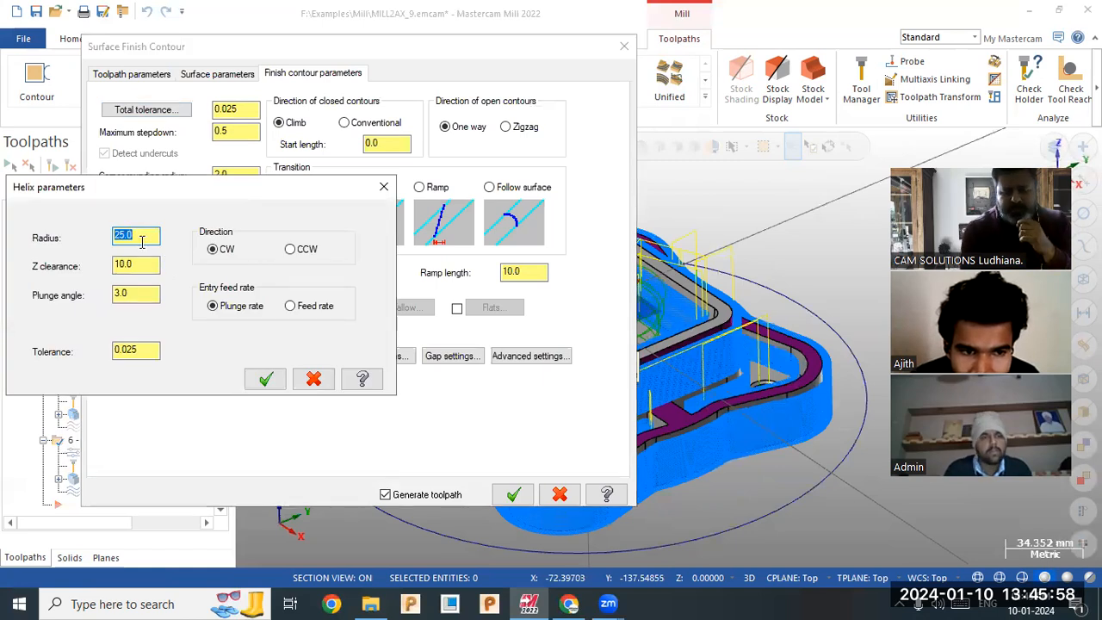
type("10")
key("Return")
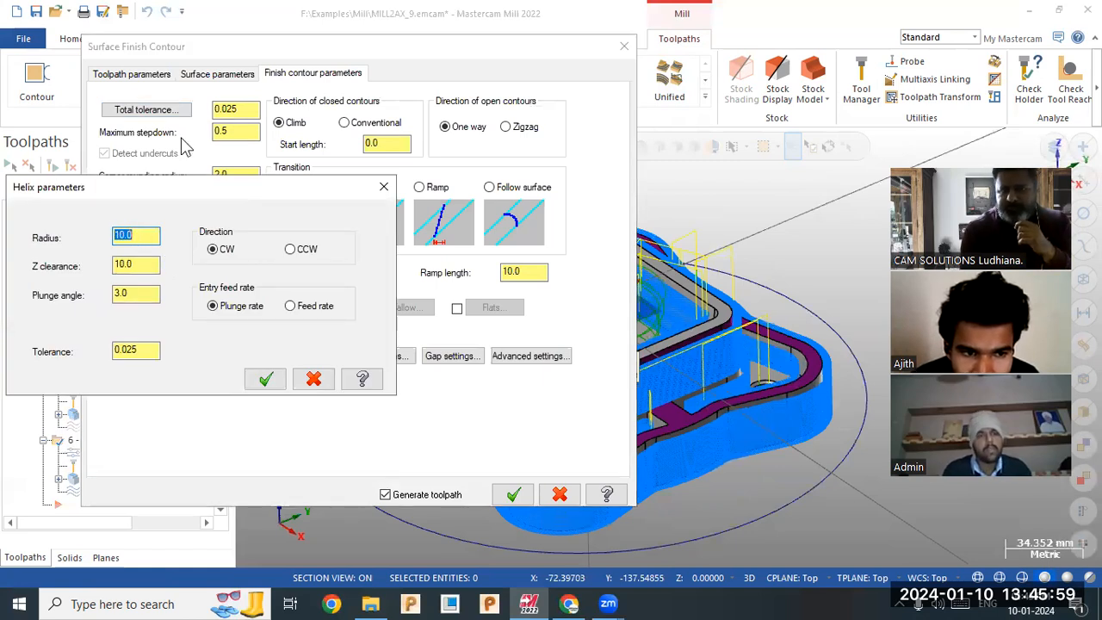
left_click(266, 380)
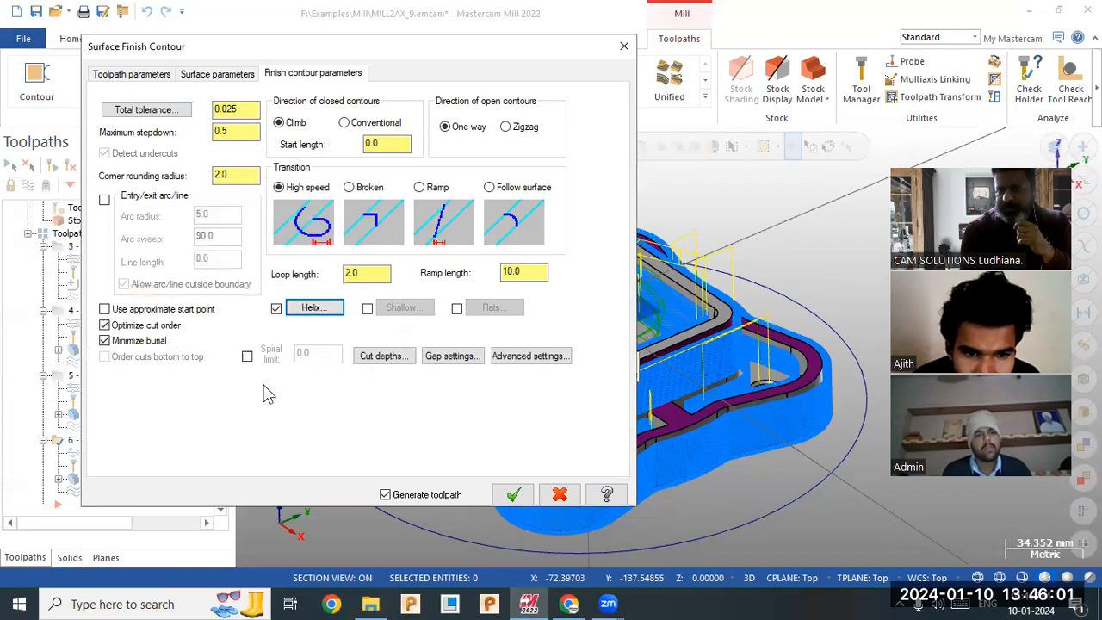
left_click(514, 494)
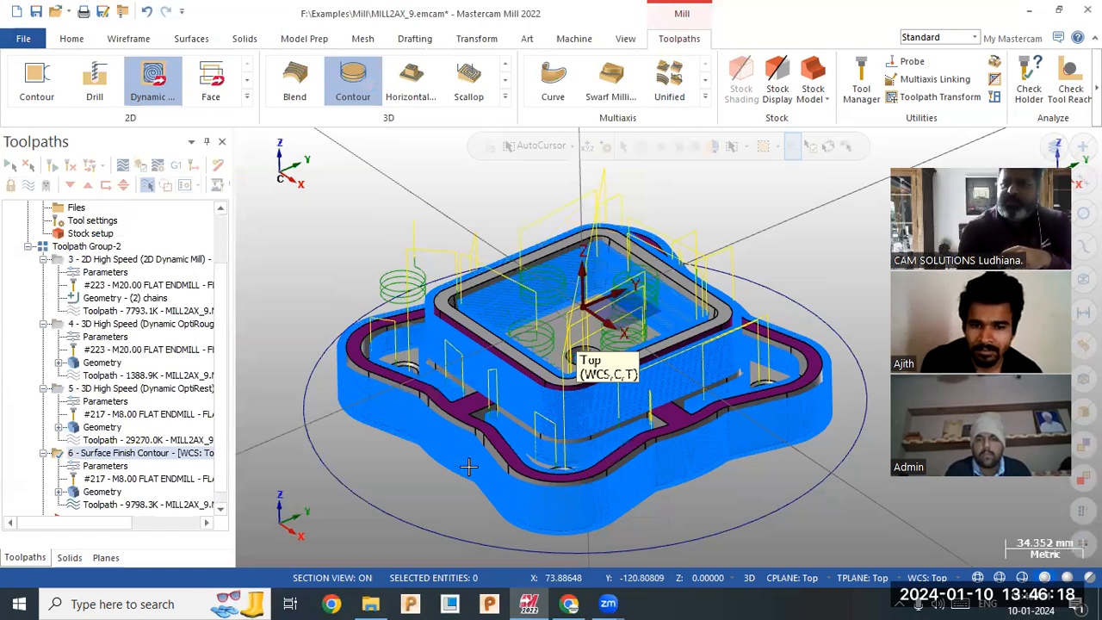
mouse_move(575, 341)
middle_mouse_down()
mouse_move(577, 359)
mouse_move(576, 333)
middle_mouse_up()
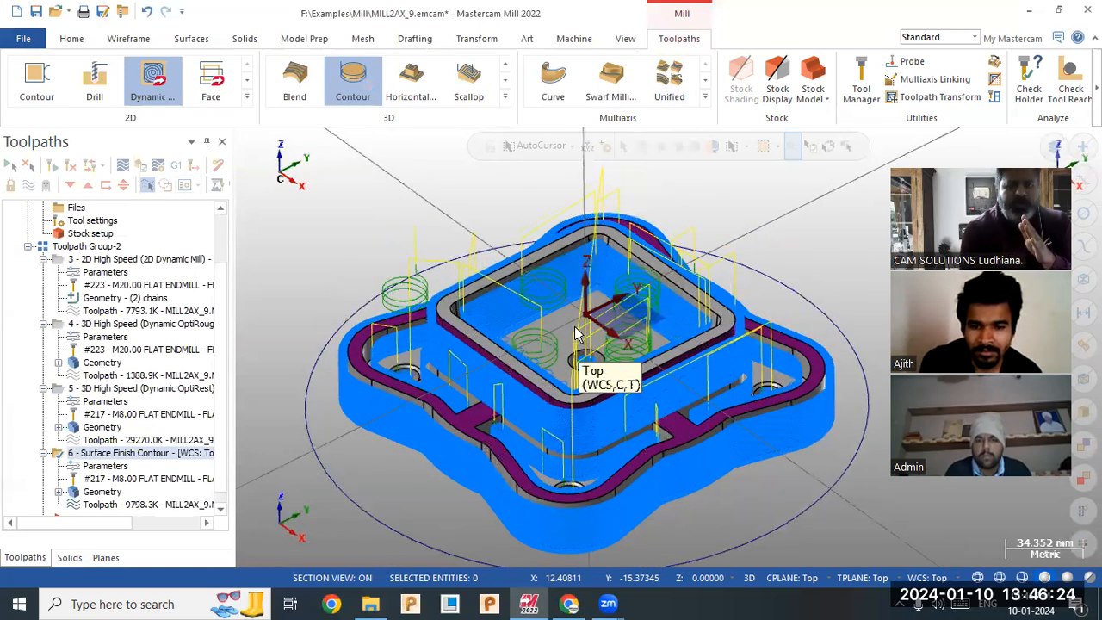
scroll(585, 438, "up", 1)
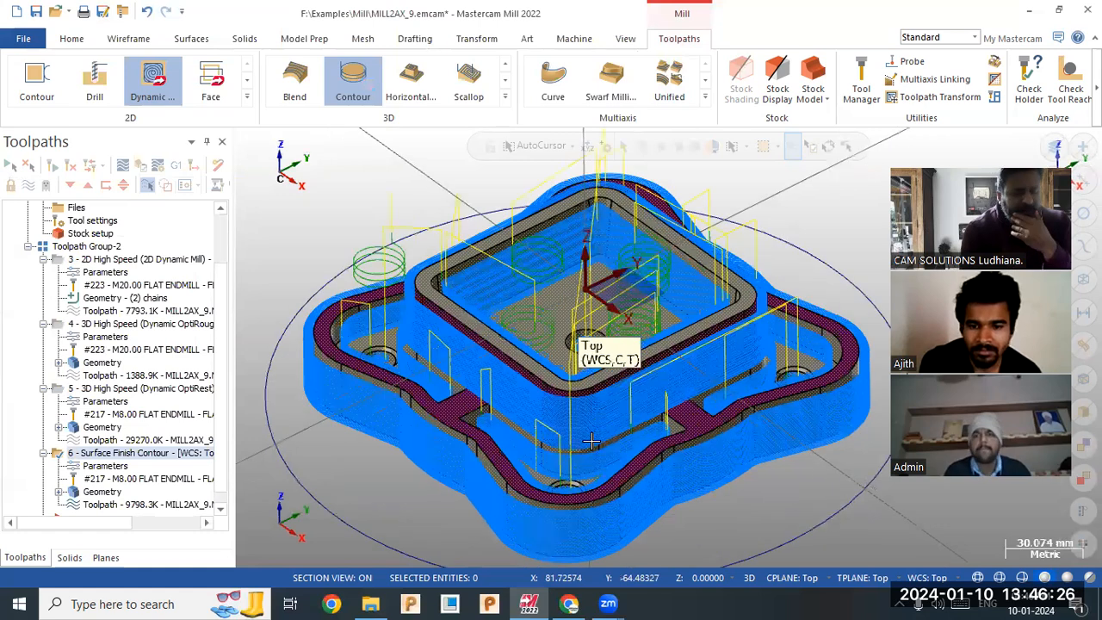
scroll(592, 441, "down", 1)
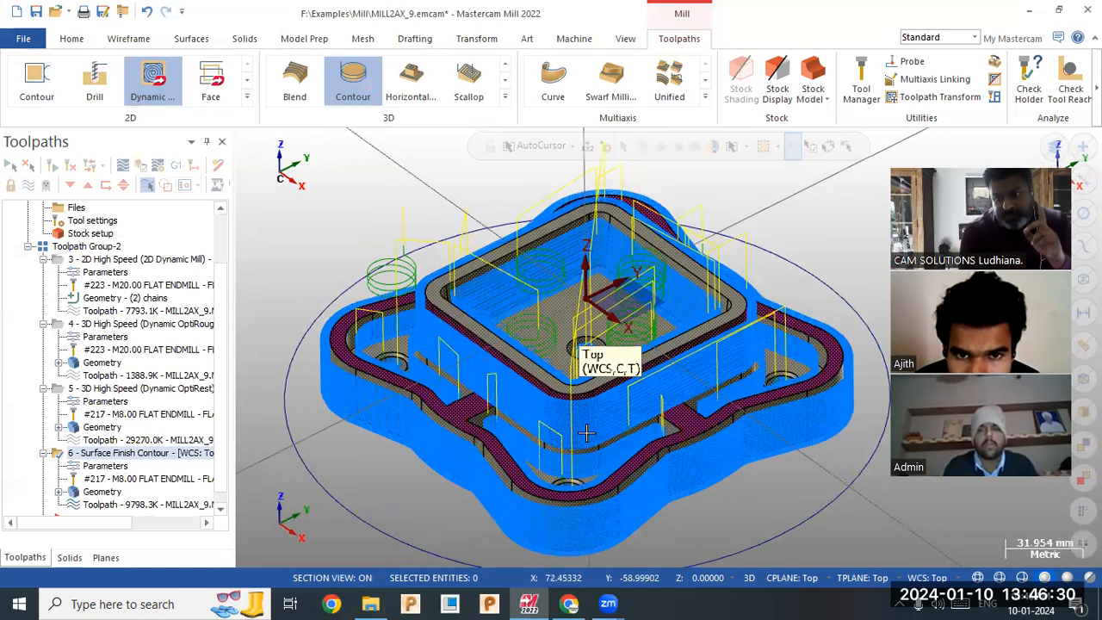
scroll(592, 396, "down", 1)
mouse_move(592, 396)
middle_mouse_down()
mouse_move(646, 346)
mouse_move(650, 427)
mouse_move(603, 407)
middle_mouse_up()
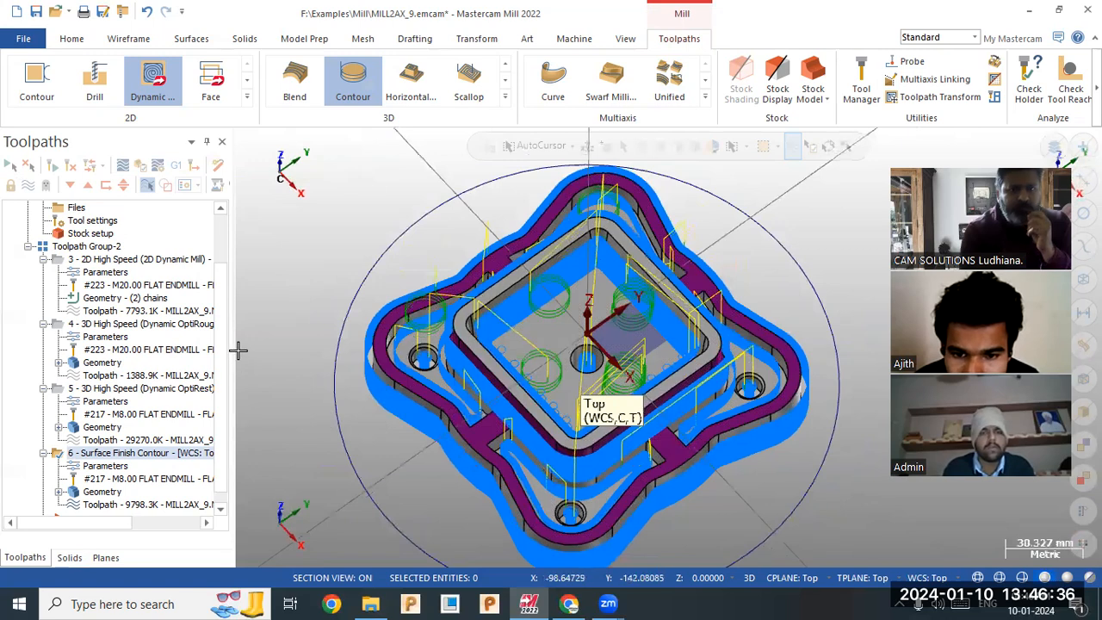
scroll(198, 362, "down", 1)
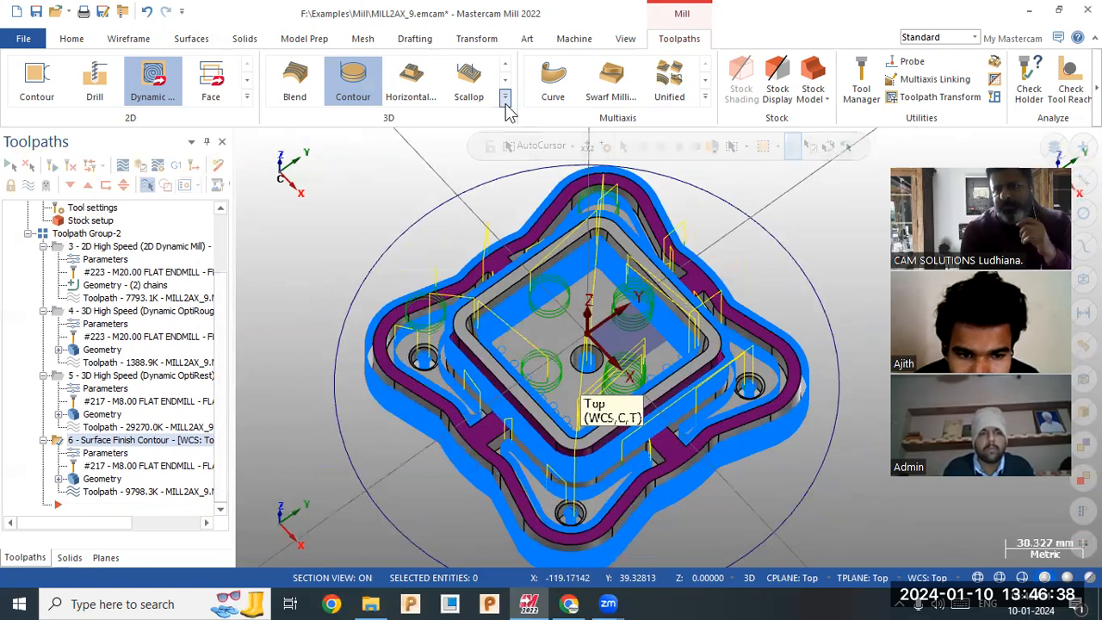
Start a Horizontal Area finishing toolpath on all faces of the part, with wall and floor stock set to 0.0.
left_click(504, 99)
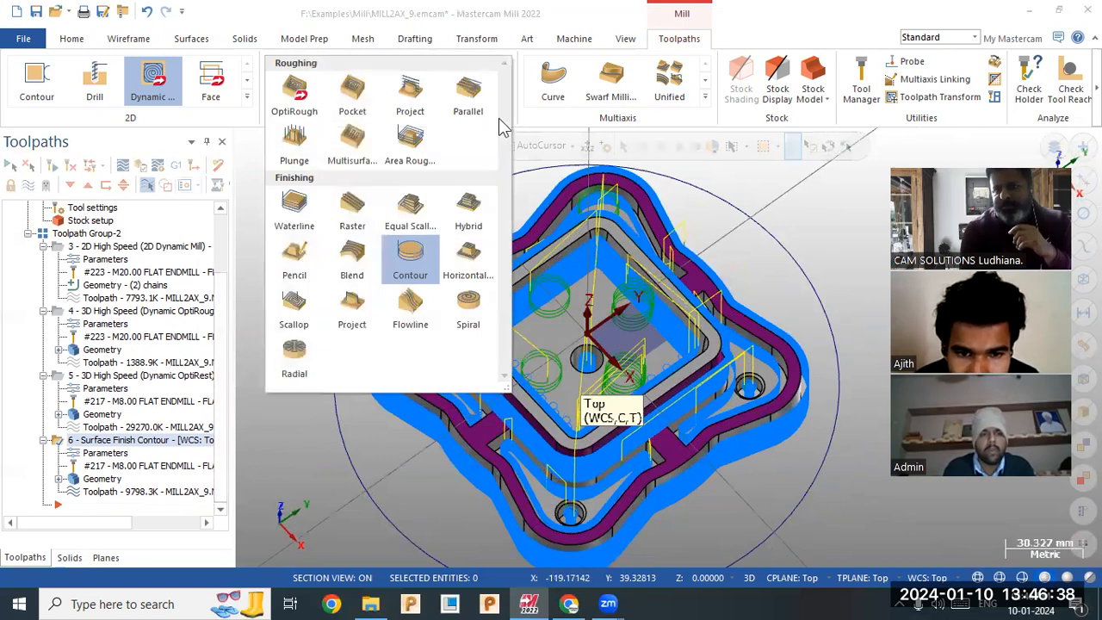
left_click(470, 261)
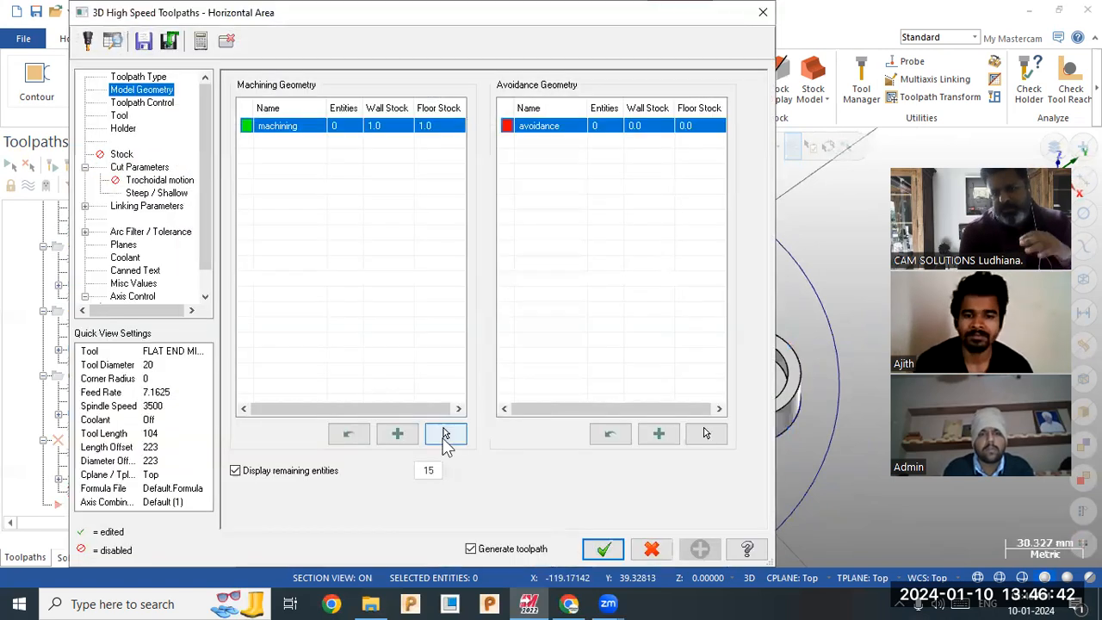
left_click(445, 434)
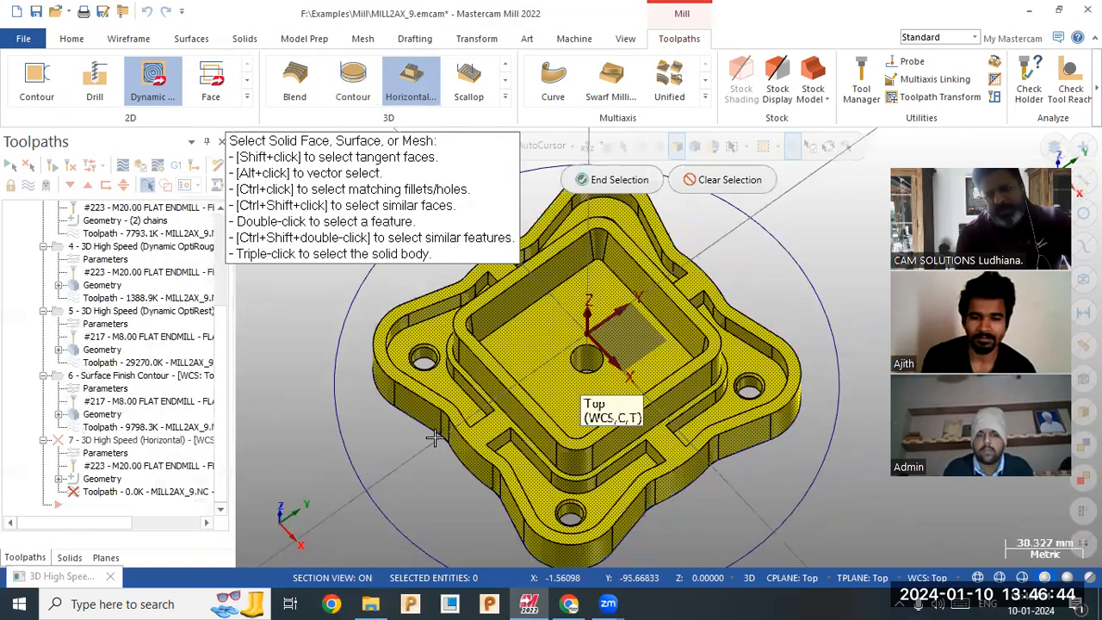
left_click(620, 180)
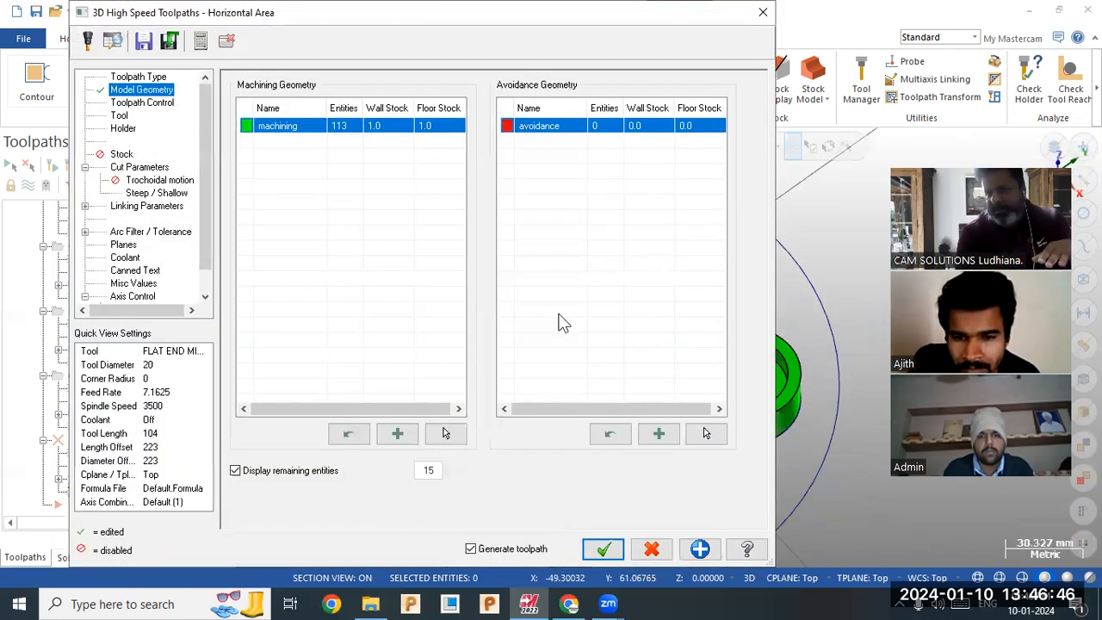
left_click(387, 127)
type("0")
left_click(435, 128)
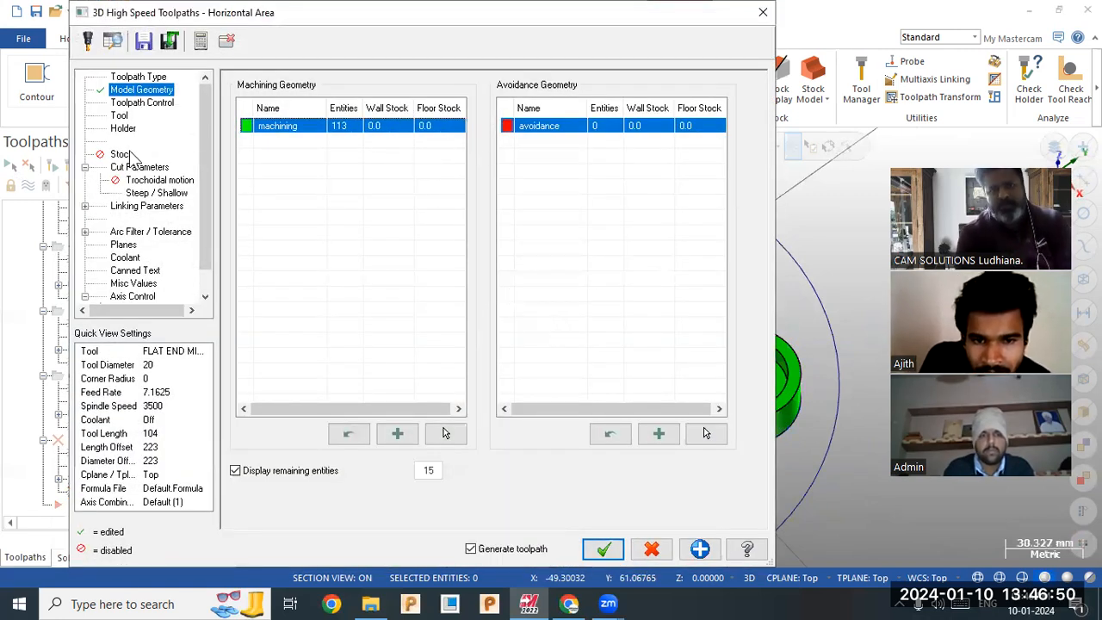
left_click(142, 102)
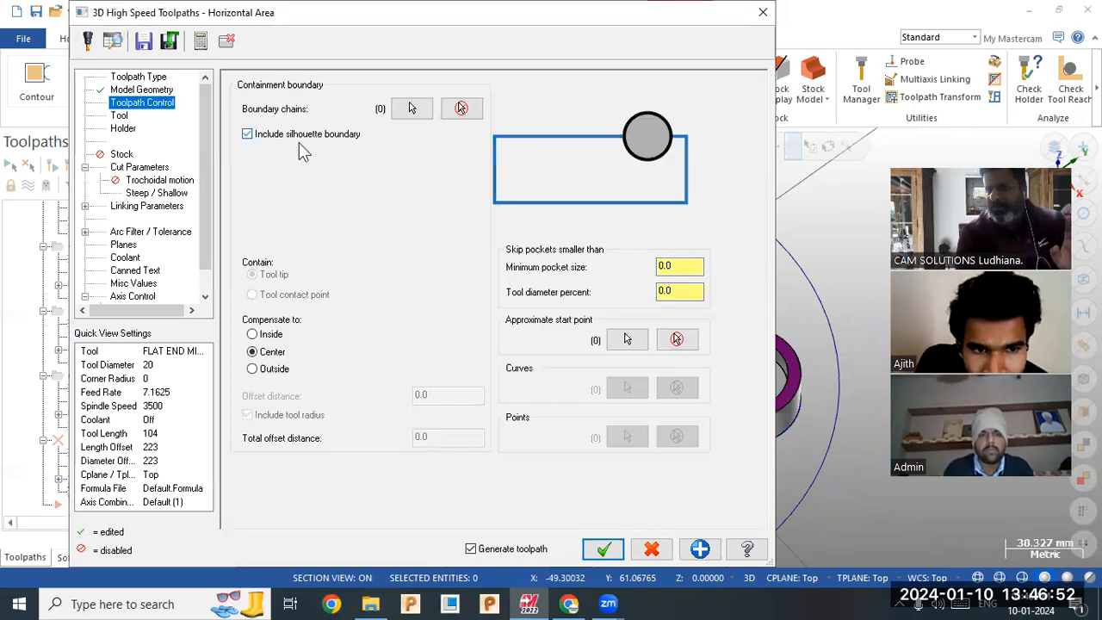
left_click(411, 109)
left_click(778, 533)
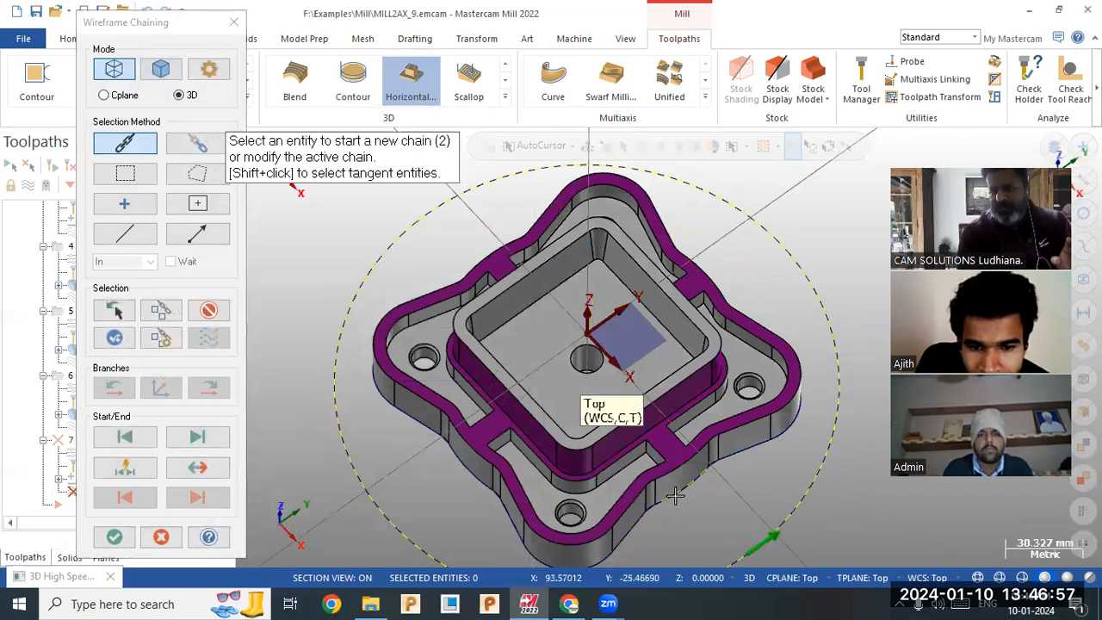
left_click(208, 310)
left_click(161, 537)
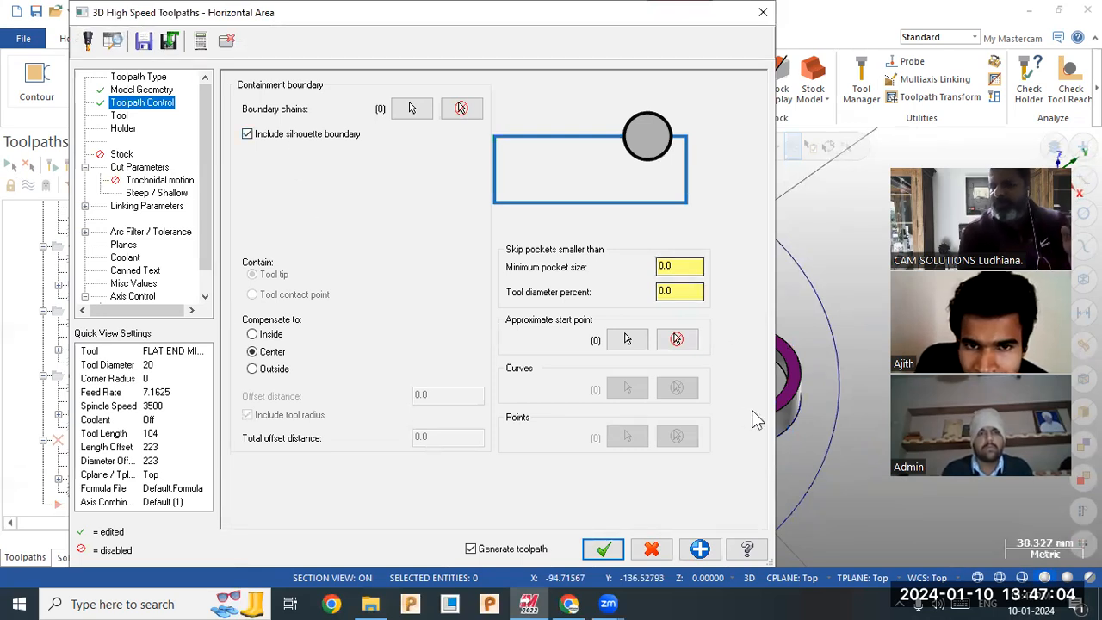
left_click(120, 116)
left_click(124, 131)
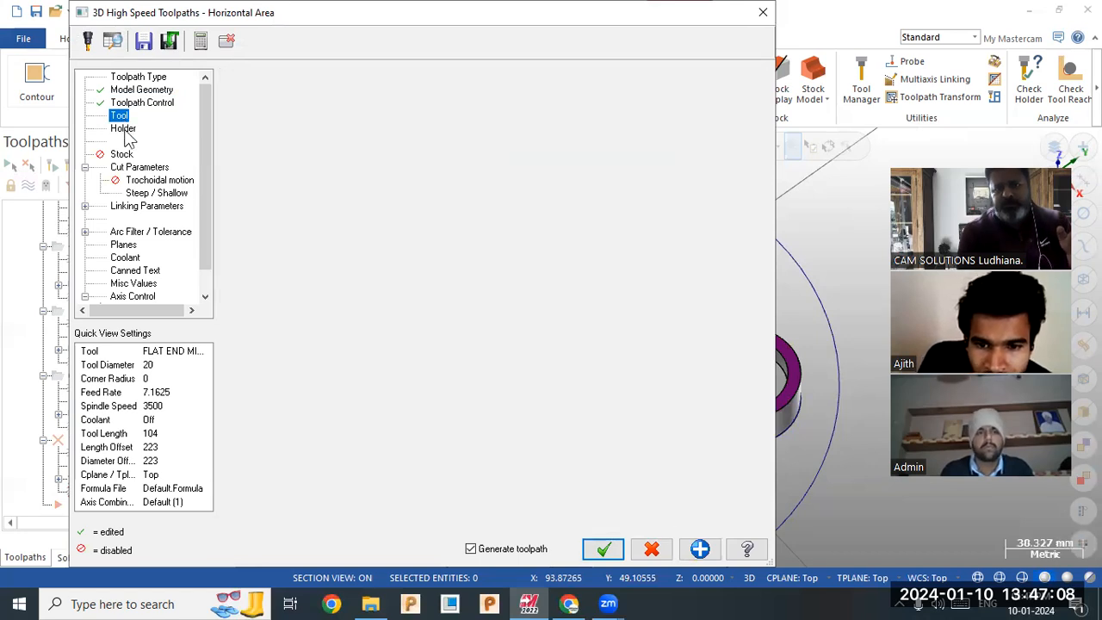
Chain the circle around the part as the containment boundary and choose the 8 mm flat end mill (217).
left_click(143, 104)
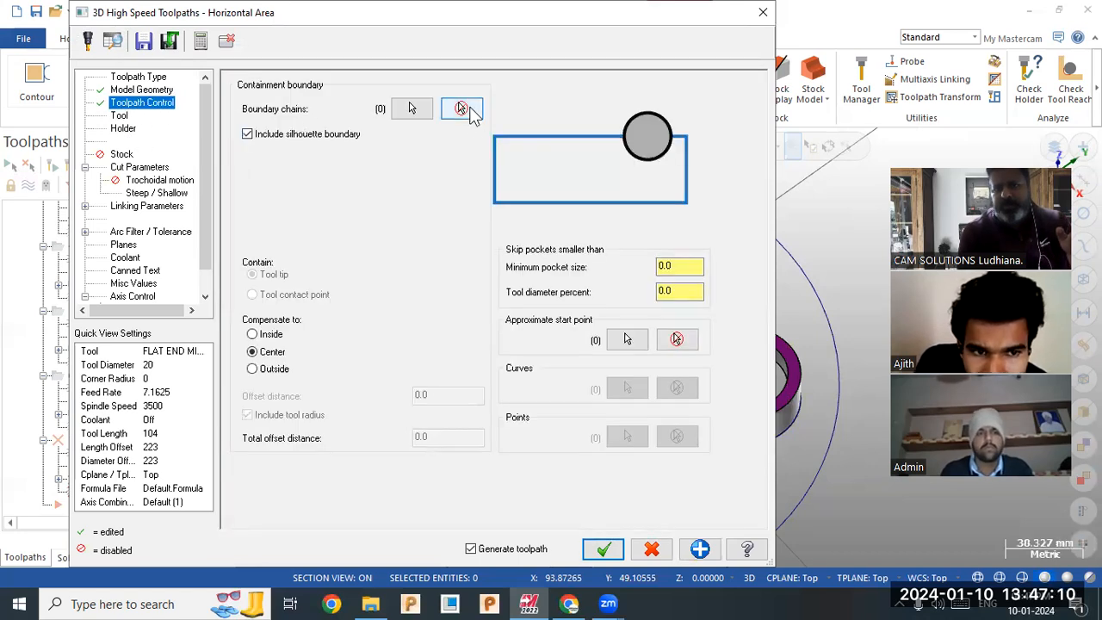
left_click(430, 113)
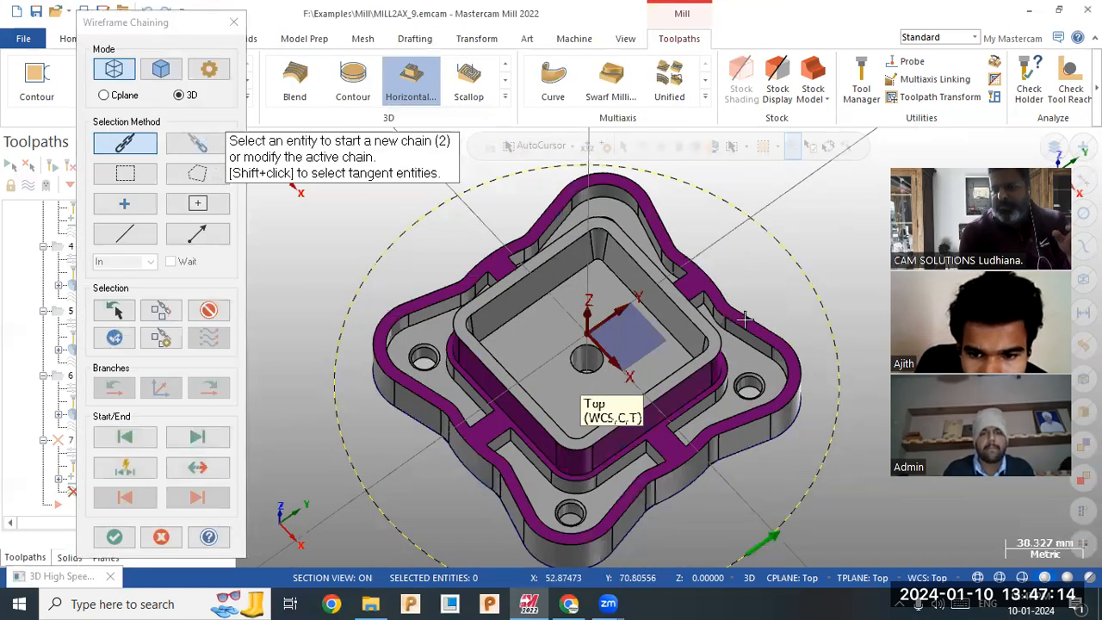
left_click(114, 537)
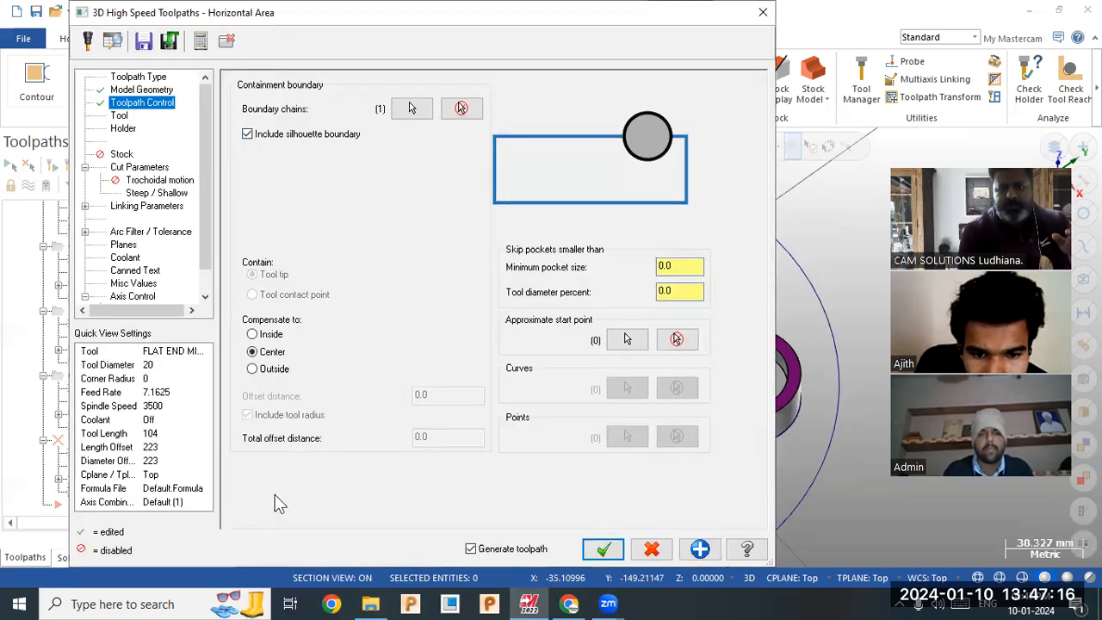
left_click(119, 115)
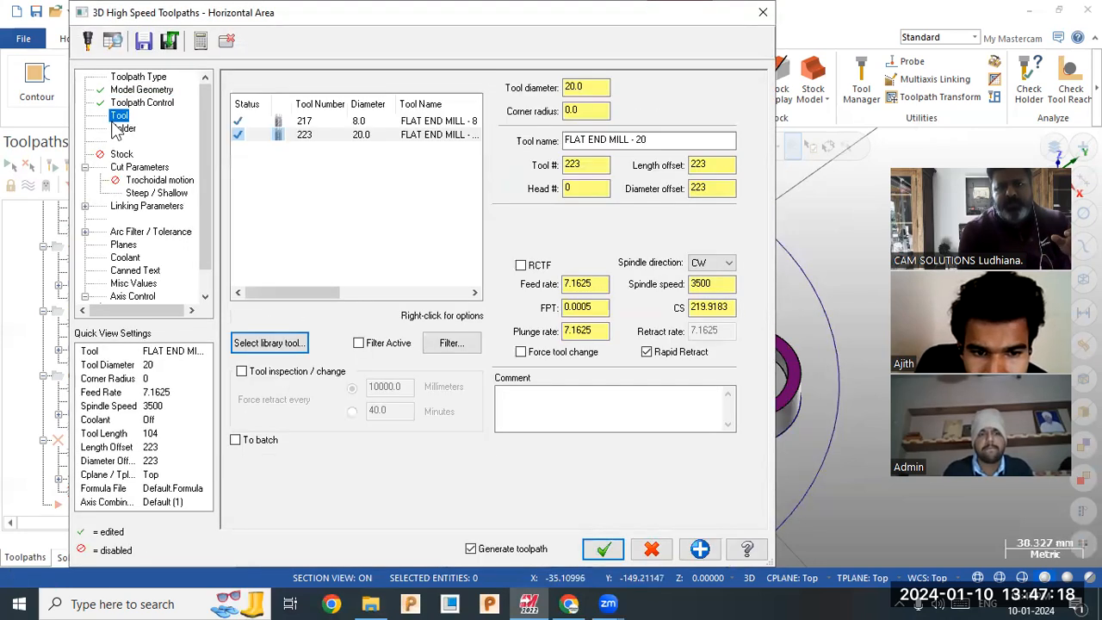
left_click(303, 122)
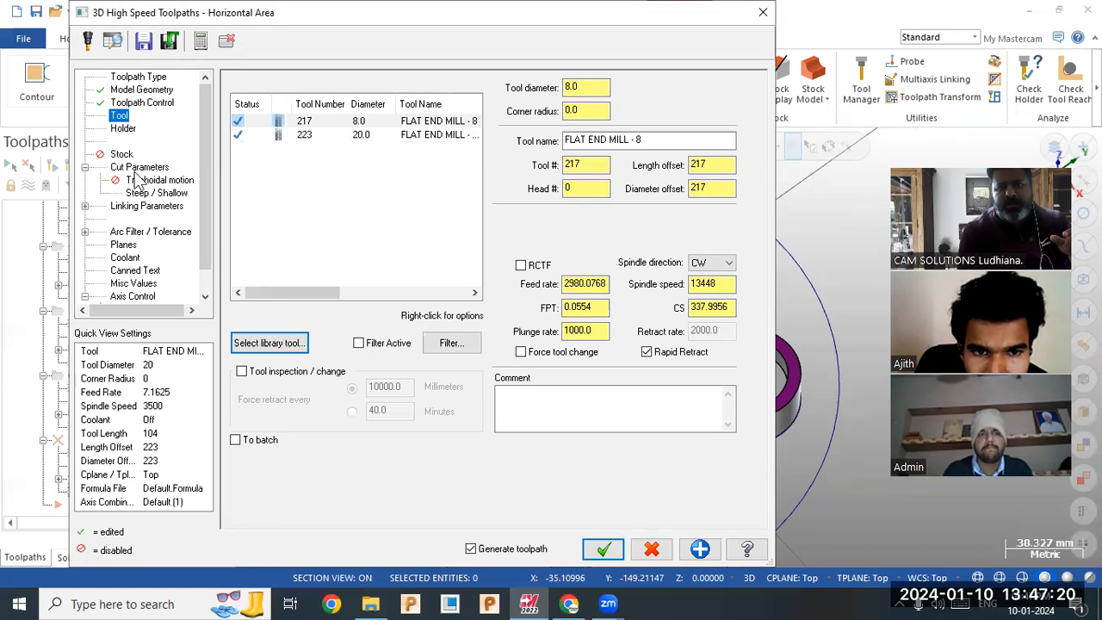
Set one depth cut and an XY stepover of 20% of the tool diameter, and generate the Horizontal Area toolpath.
left_click(137, 168)
double_click(417, 190)
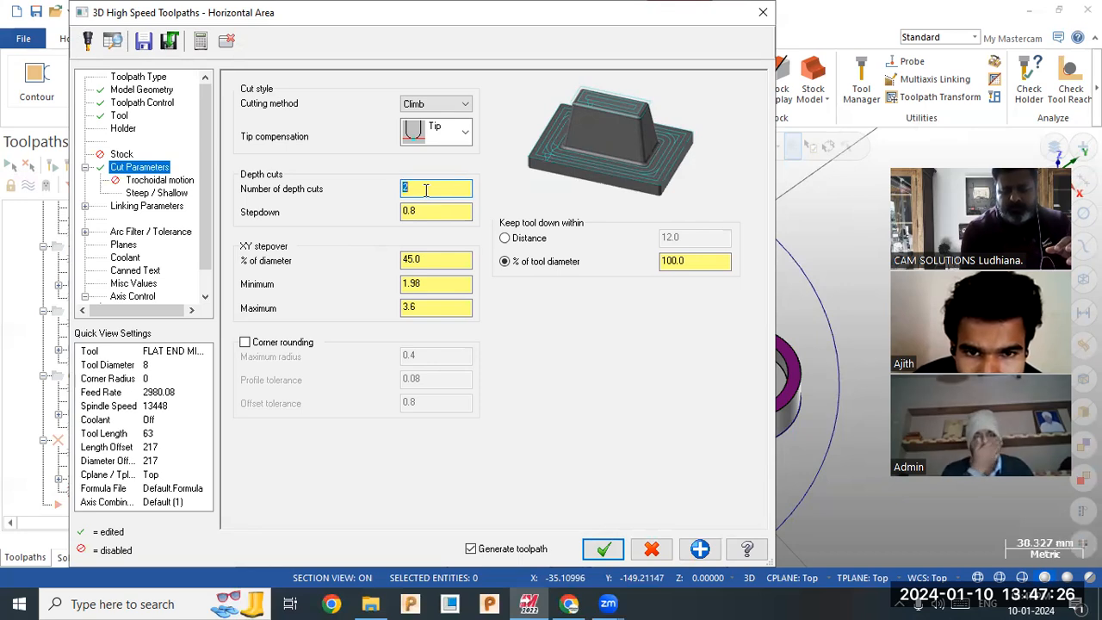
key("Return")
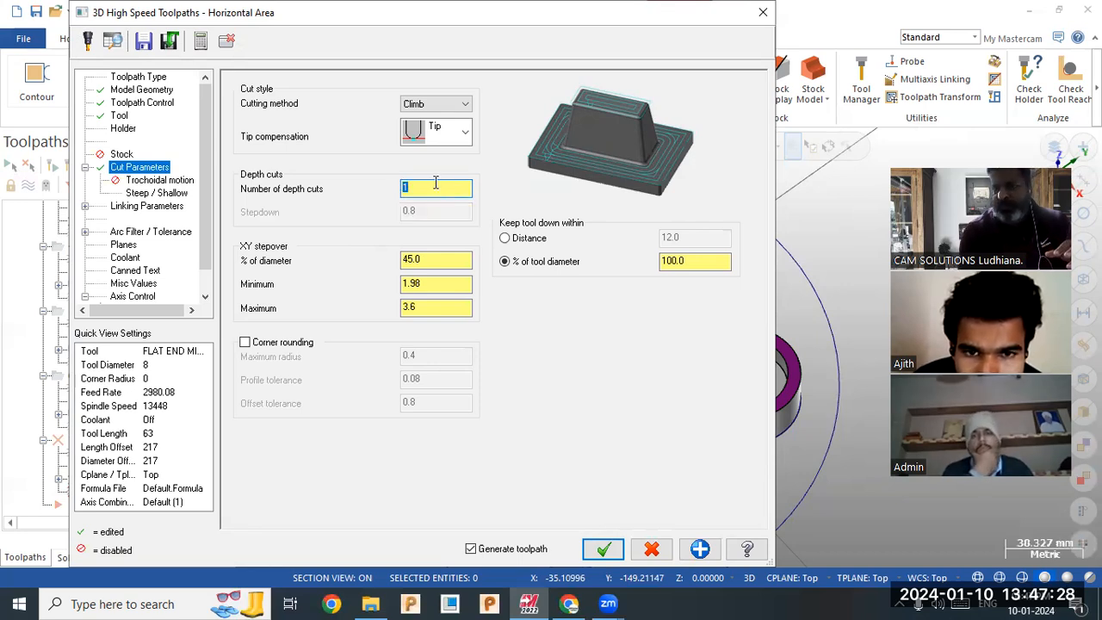
double_click(422, 263)
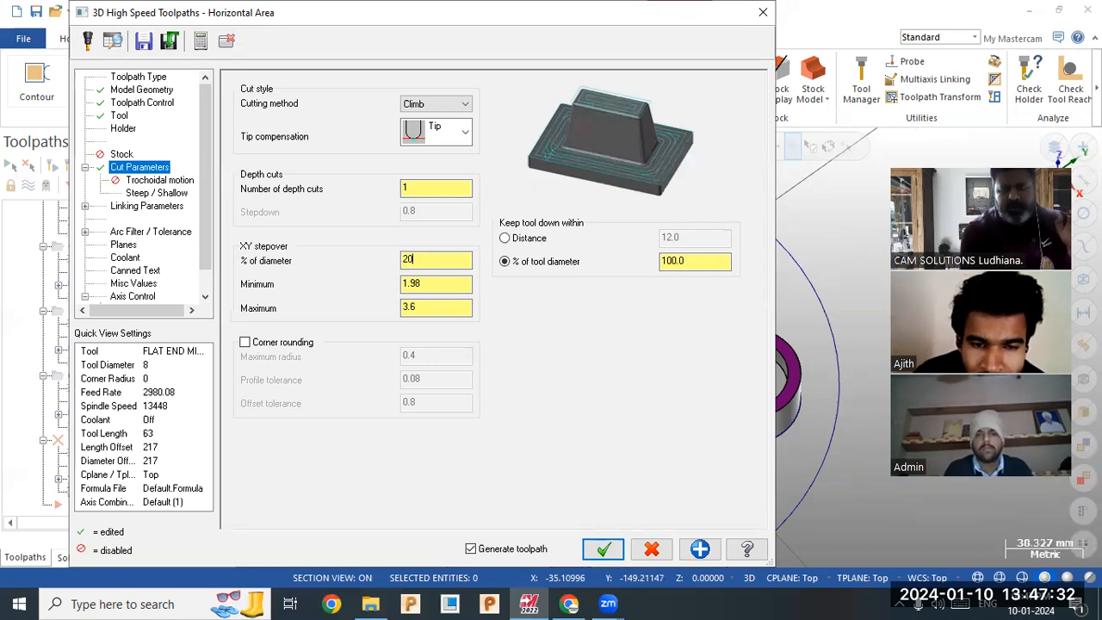
key("Return")
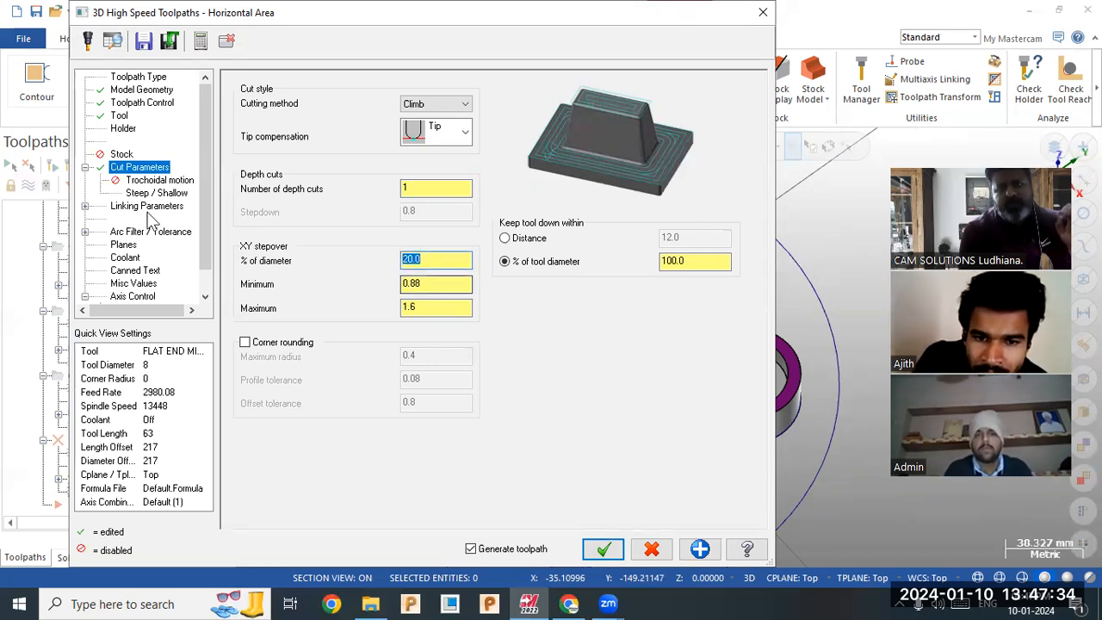
left_click(151, 181)
left_click(146, 207)
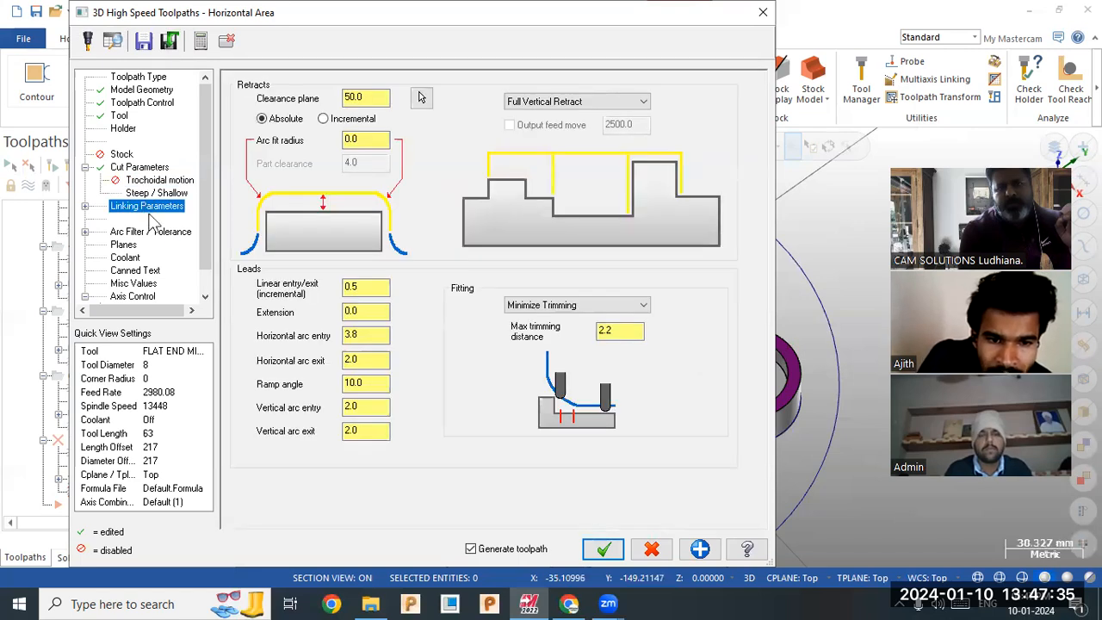
left_click(591, 546)
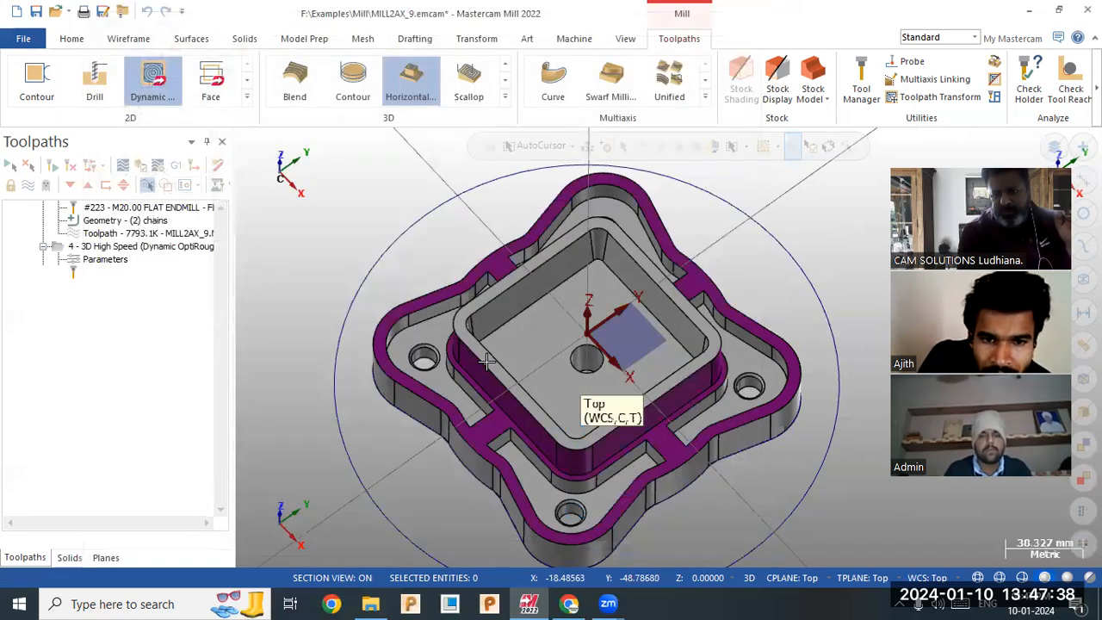
middle_click_drag(534, 477, 540, 454)
middle_click_drag(647, 278, 645, 286)
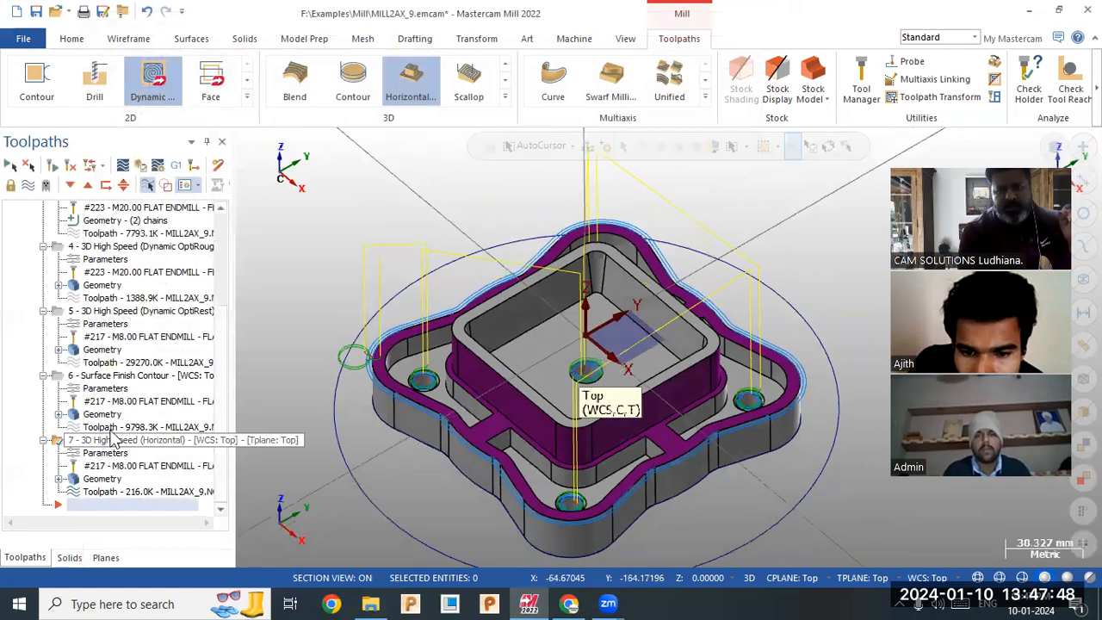
Check the stock to leave in the Surface Finish Contour and Dynamic OptiRest operations, and display the OptiRough toolpath.
left_click(116, 377)
left_click(100, 389)
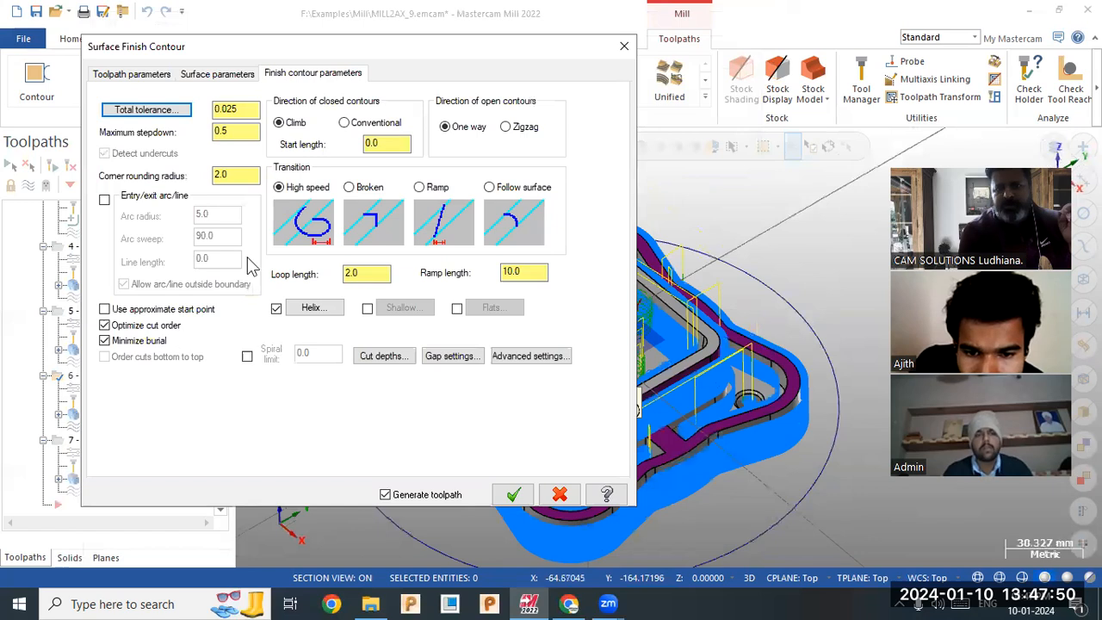
left_click(205, 76)
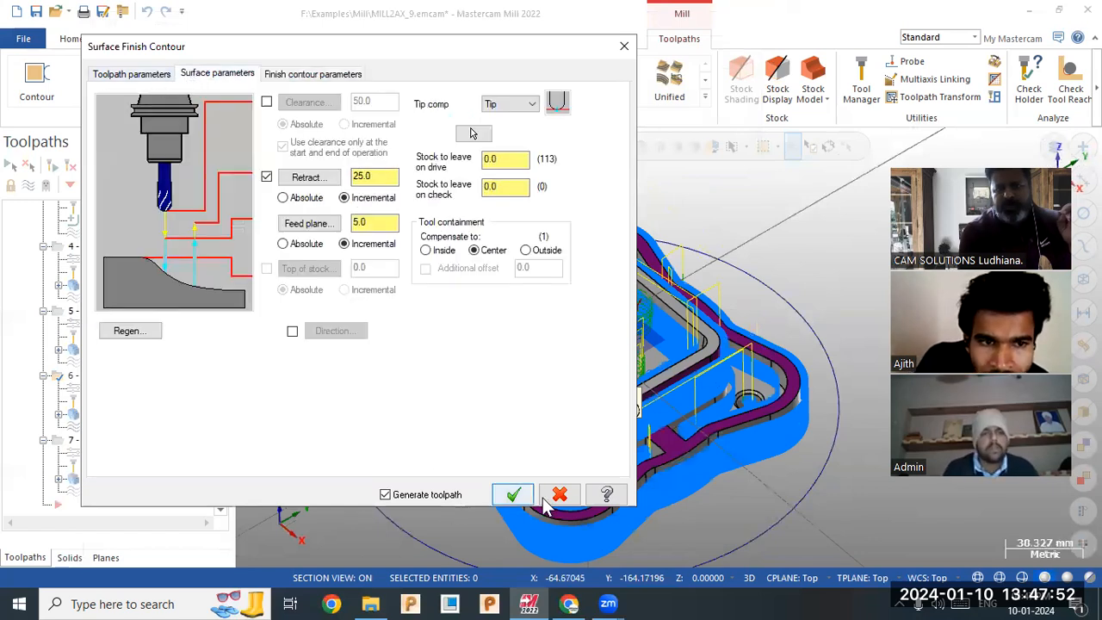
left_click(513, 495)
left_click(123, 315)
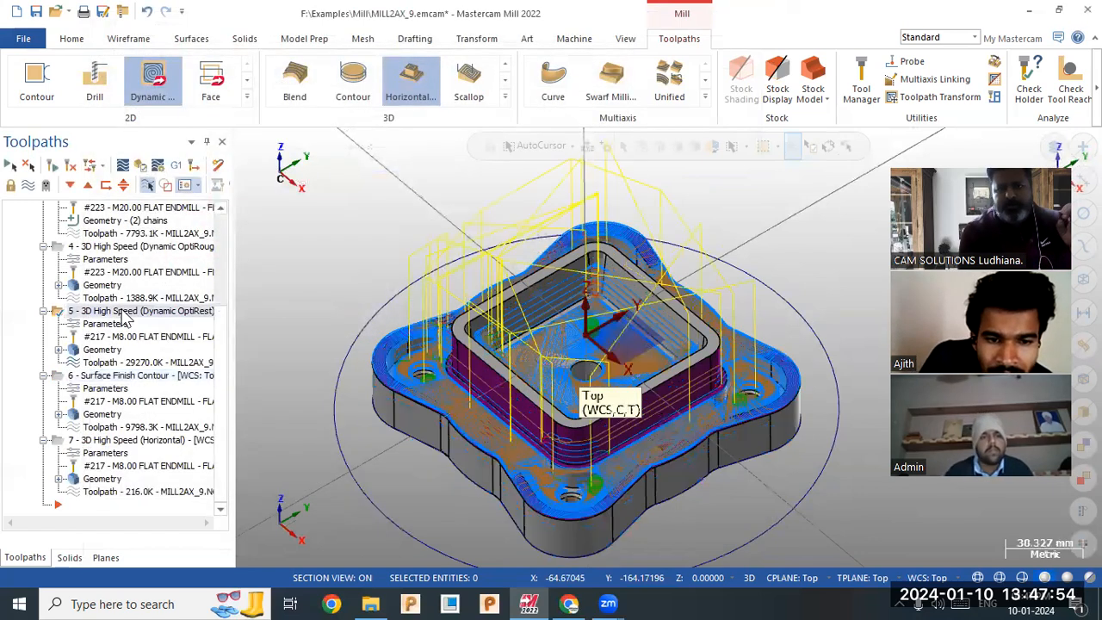
left_click(105, 324)
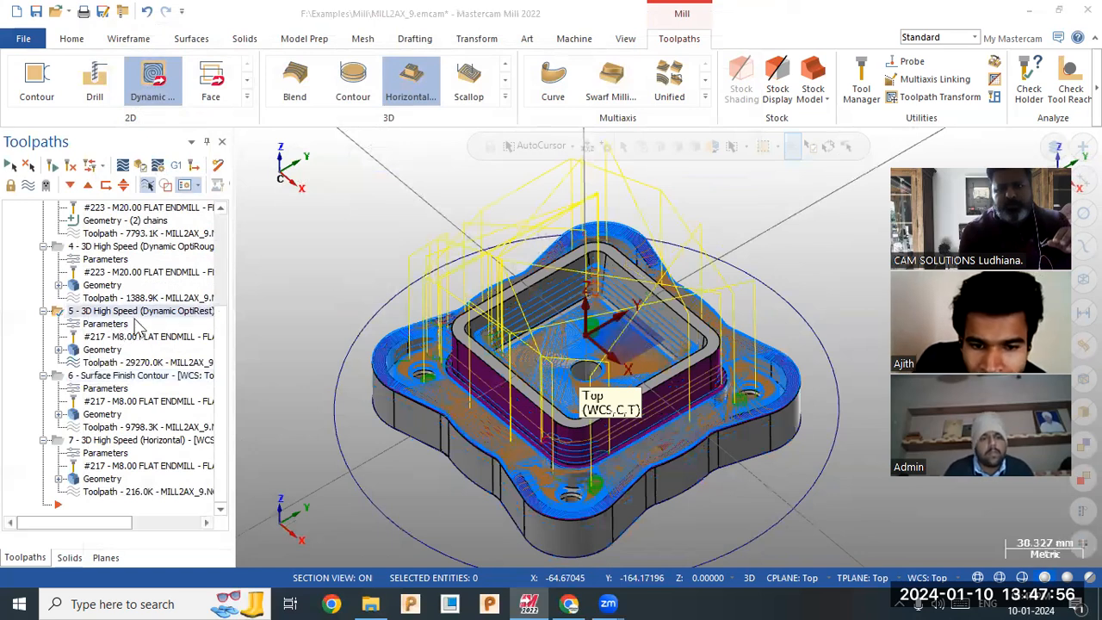
left_click(142, 89)
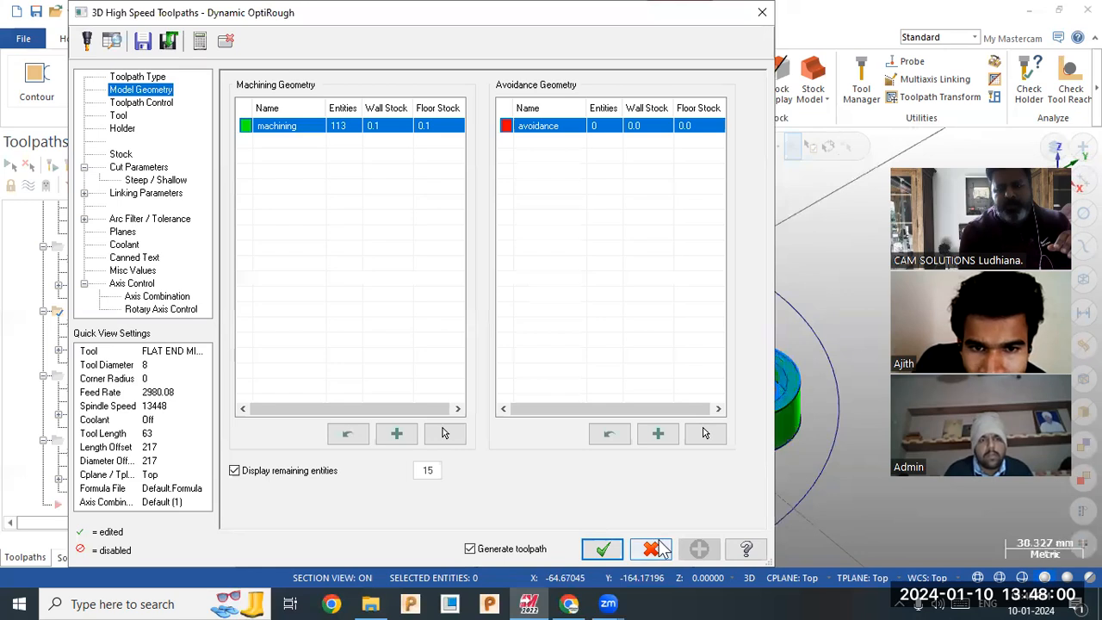
left_click(602, 548)
left_click(131, 246)
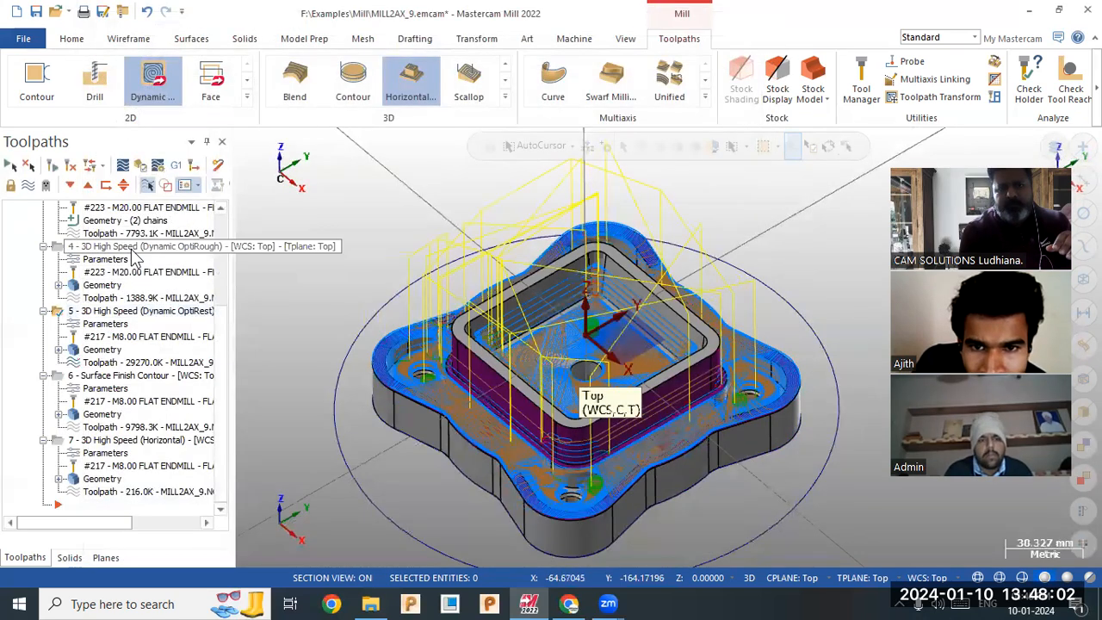
scroll(144, 270, "up", 2)
scroll(144, 276, "up", 2)
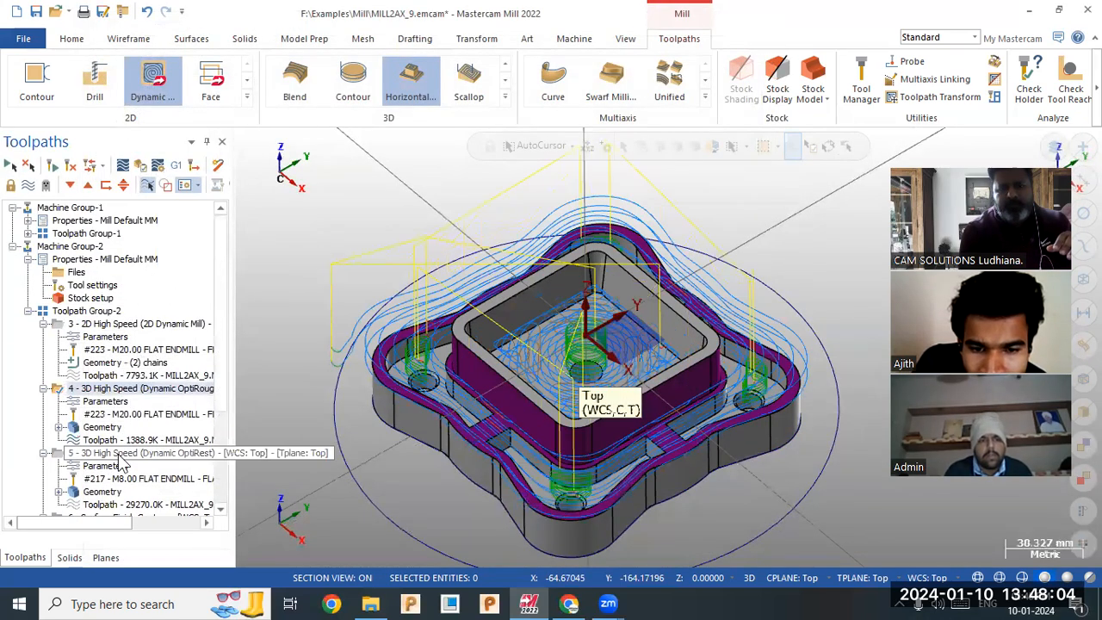
scroll(190, 422, "down", 4)
Try two depth cuts with a stepdown of 0.1 in the Horizontal Area operation's cut parameters.
left_click(119, 457)
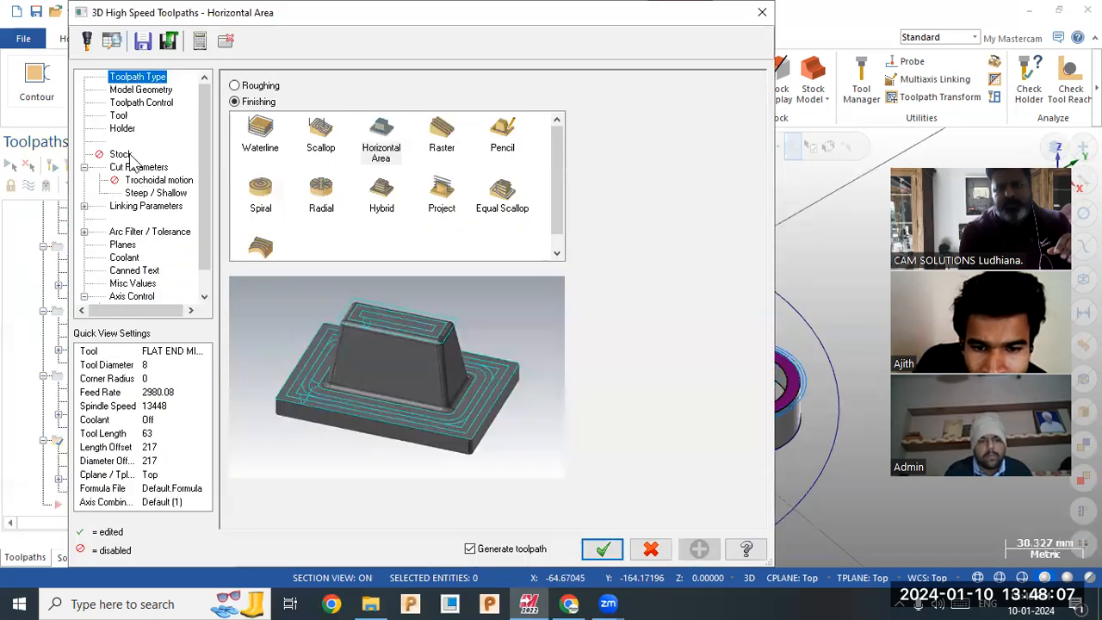
left_click(125, 154)
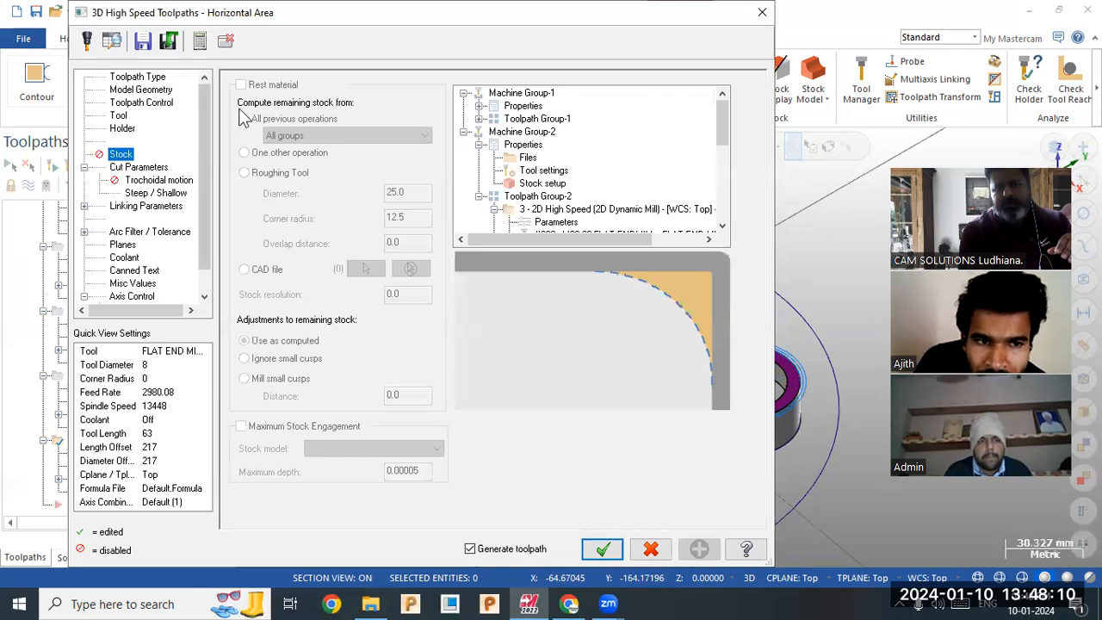
left_click(118, 167)
left_click(121, 157)
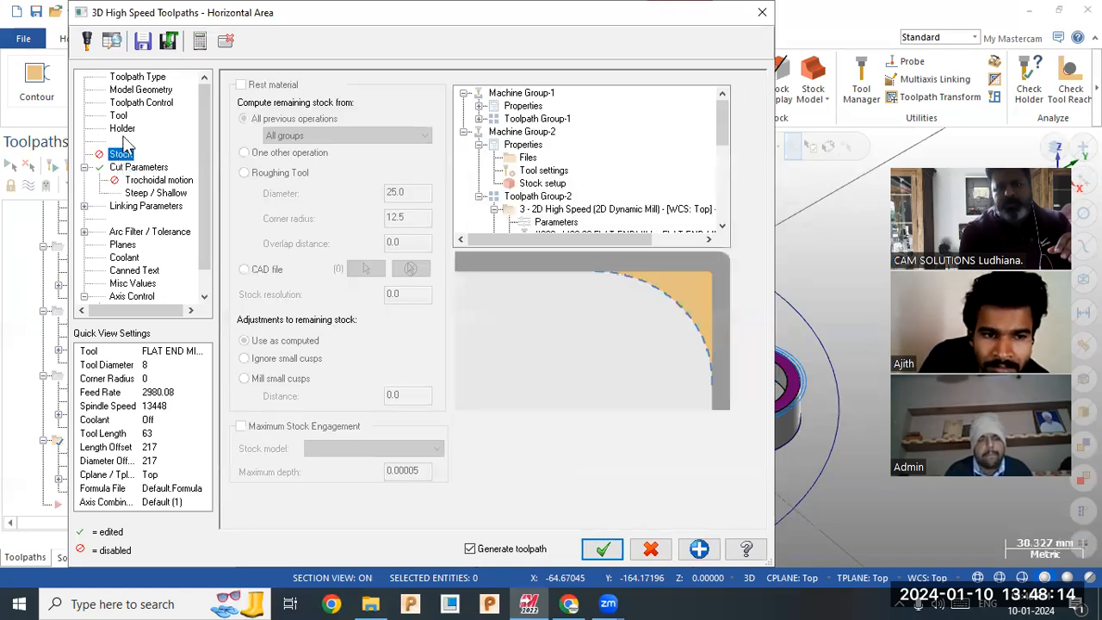
left_click(141, 104)
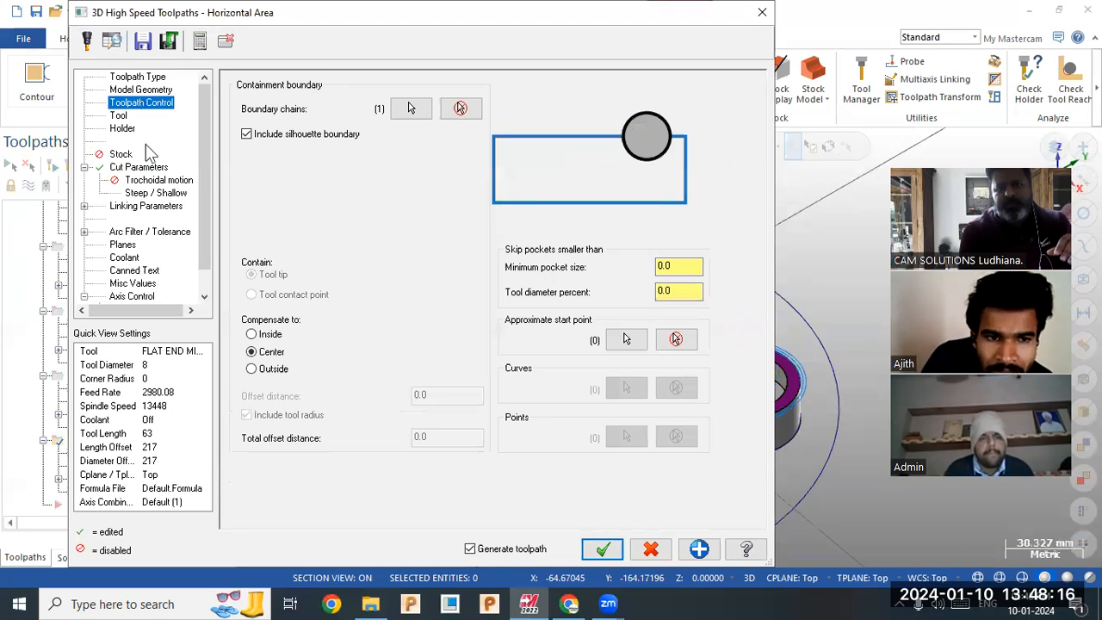
left_click(138, 167)
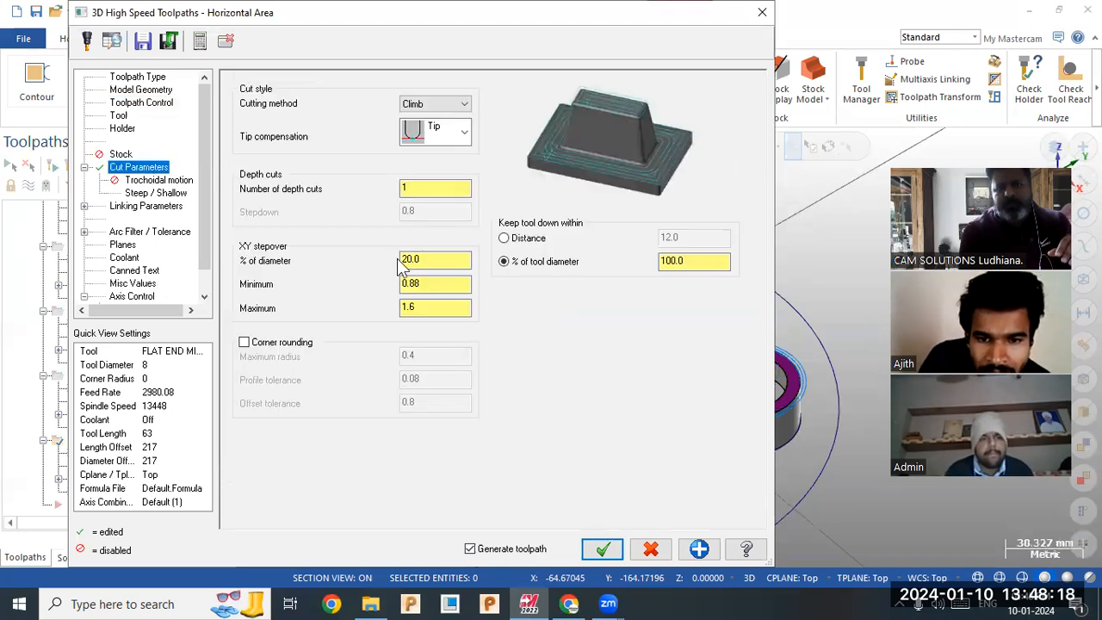
left_click(428, 190)
type("2")
key("Tab")
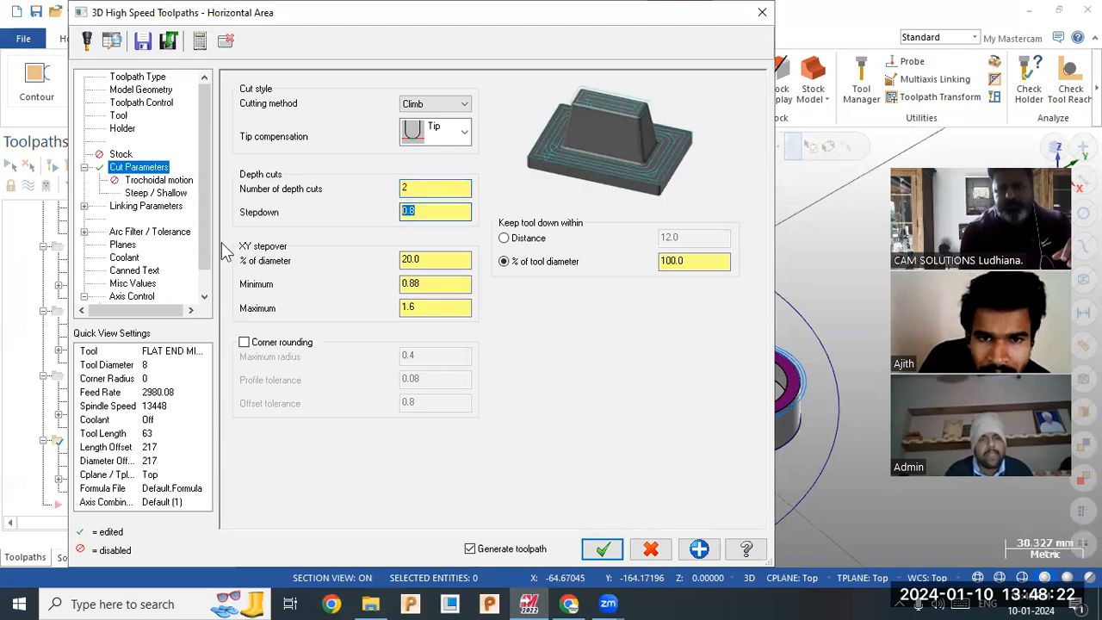
type("0.")
key("Return")
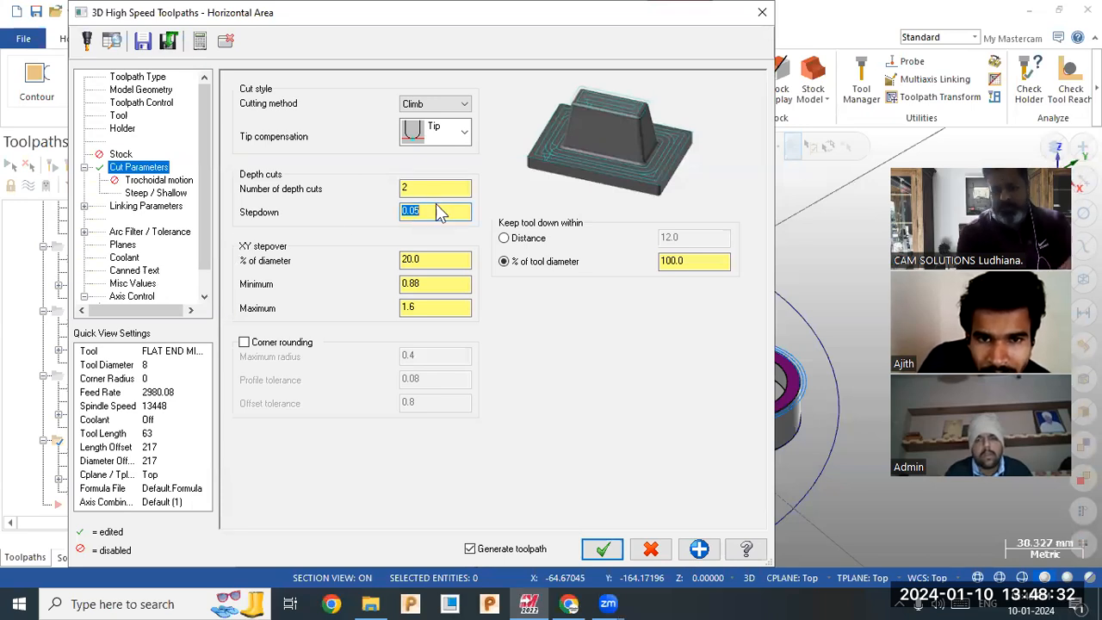
type(".1")
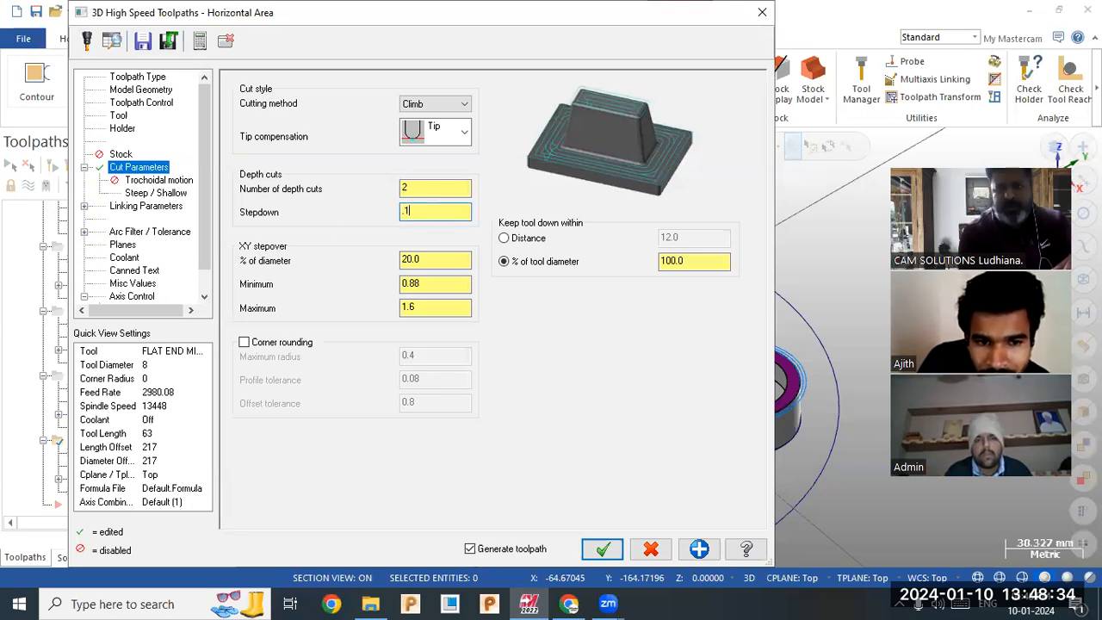
Return the Horizontal Area operation to one depth cut and regenerate its toolpath.
left_click(424, 185)
type("1")
left_click(602, 548)
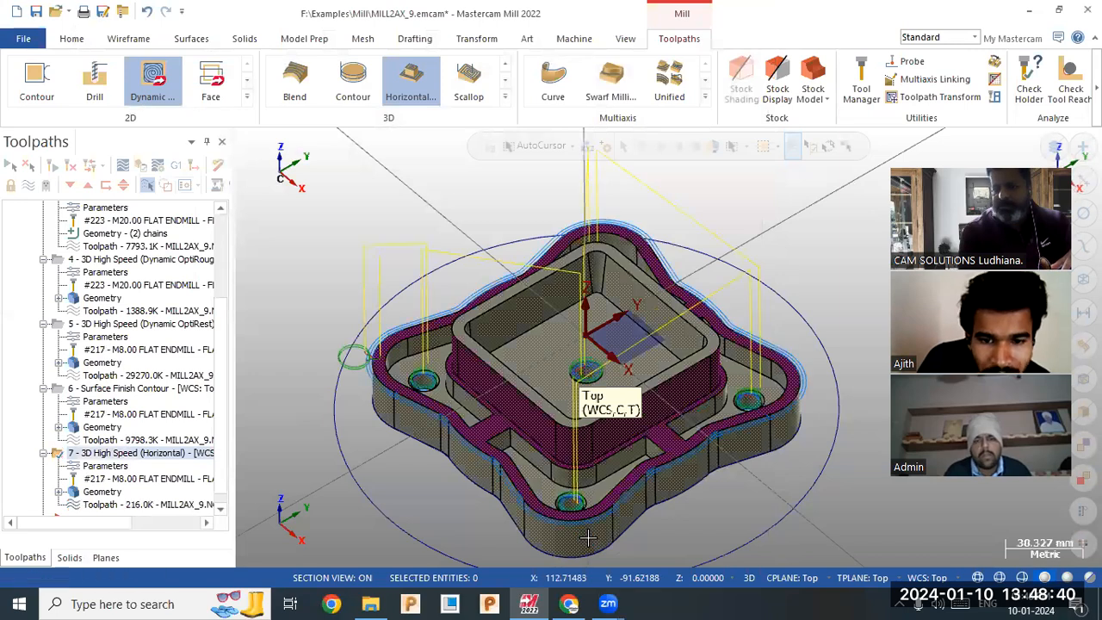
Set two depth cuts with a stepdown of 0.05 in the Horizontal Area operation and regenerate its toolpath.
left_click(105, 465)
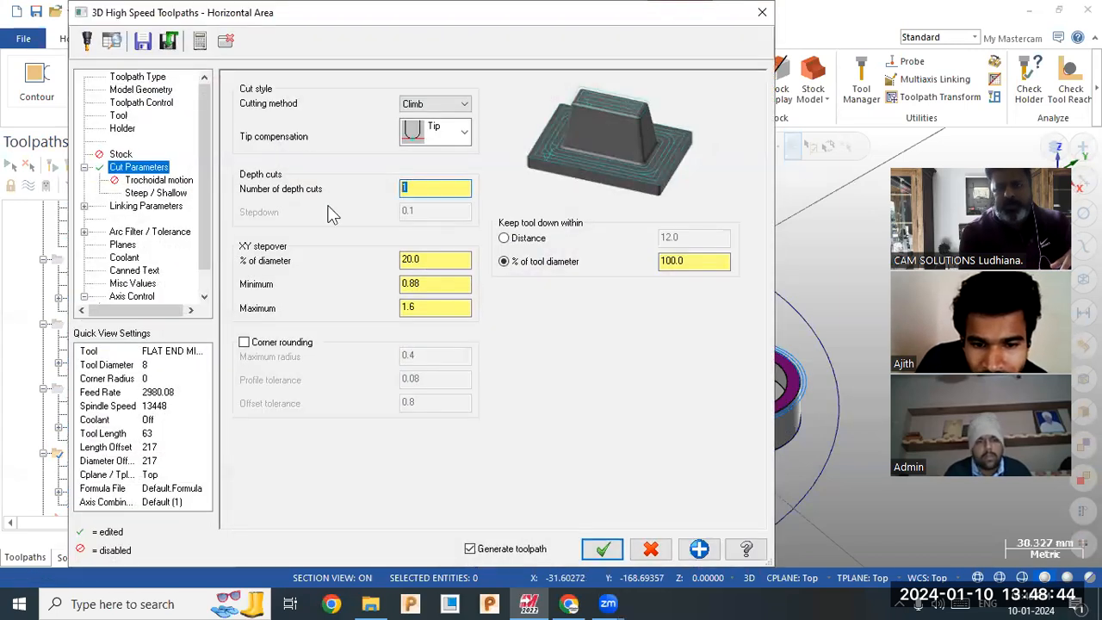
type("2")
key("Tab")
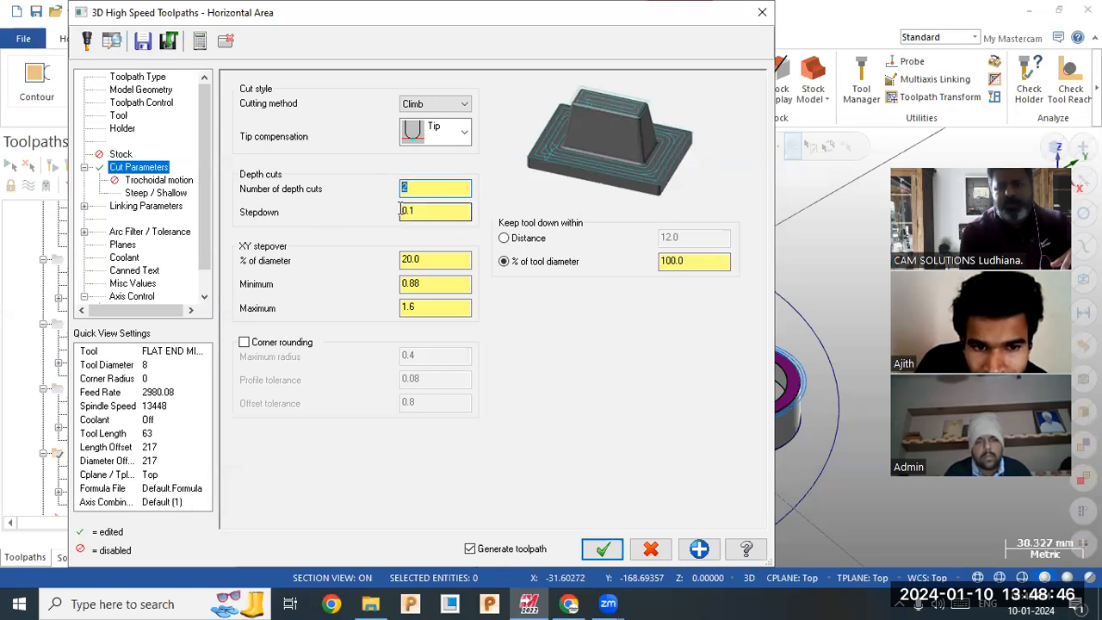
type(".05")
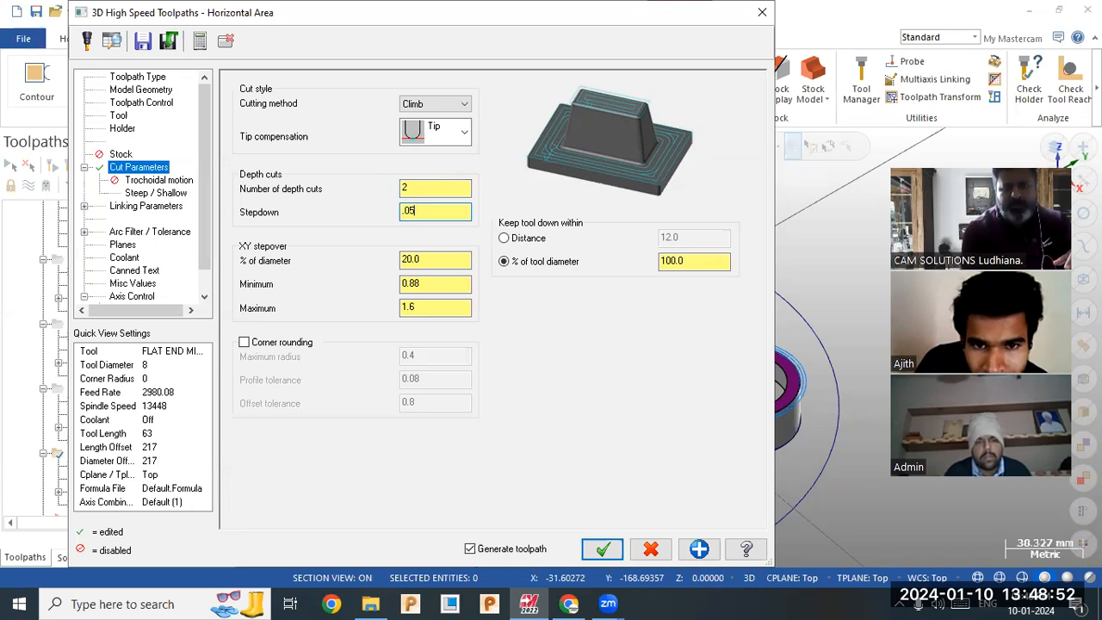
left_click(603, 548)
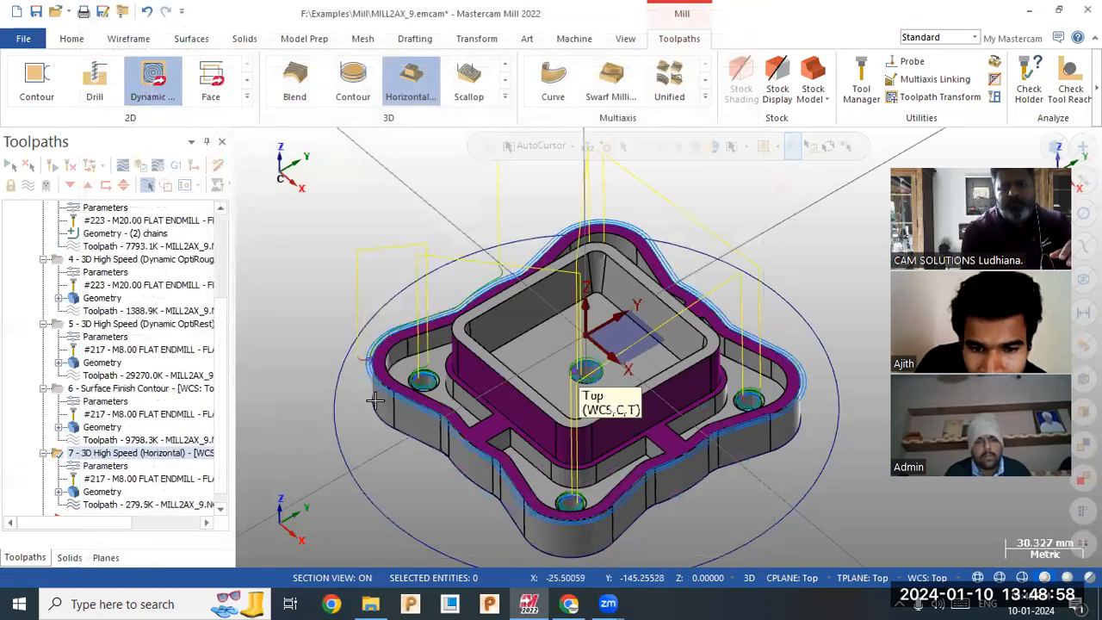
middle_click_drag(291, 450, 381, 394)
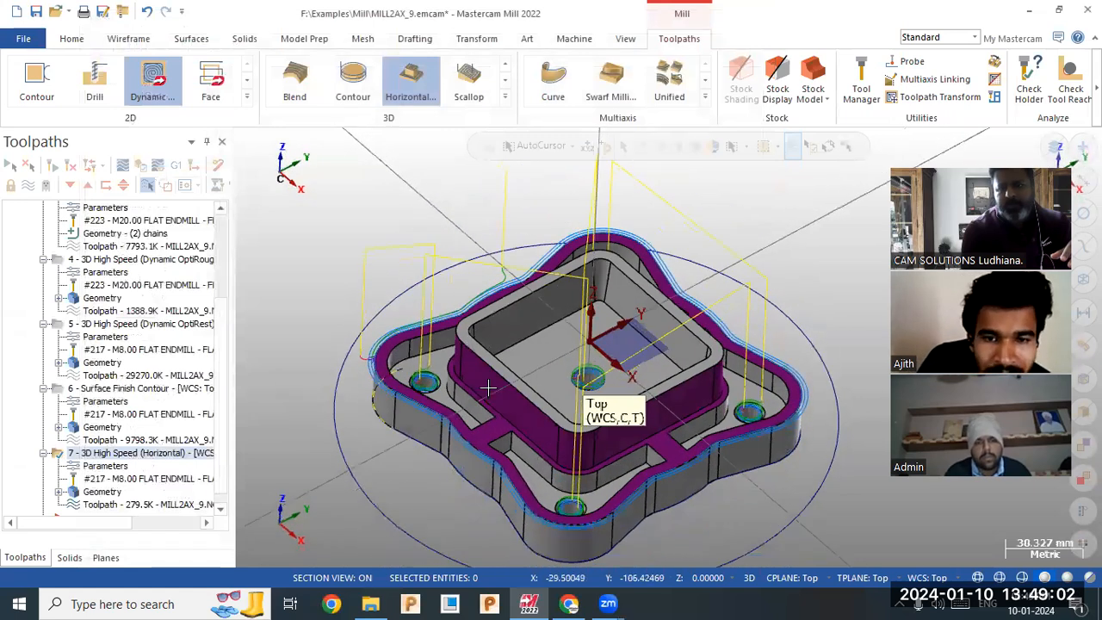
Remove the containment boundary chain from the Horizontal Area operation, regenerate the toolpath and inspect its passes over the part.
left_click(105, 468)
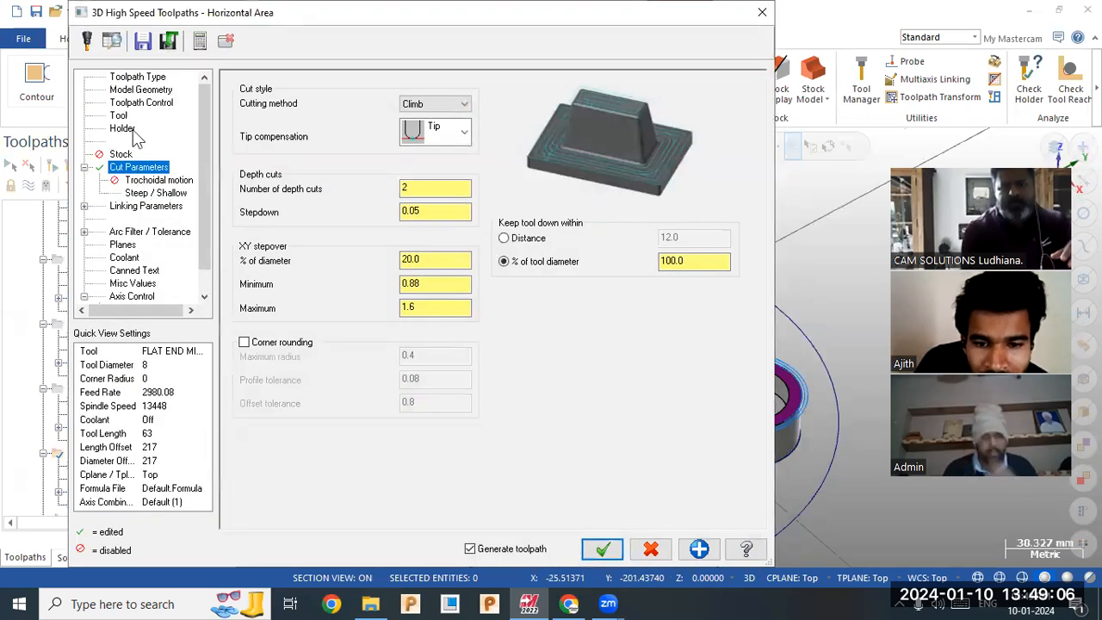
left_click(138, 104)
left_click(460, 108)
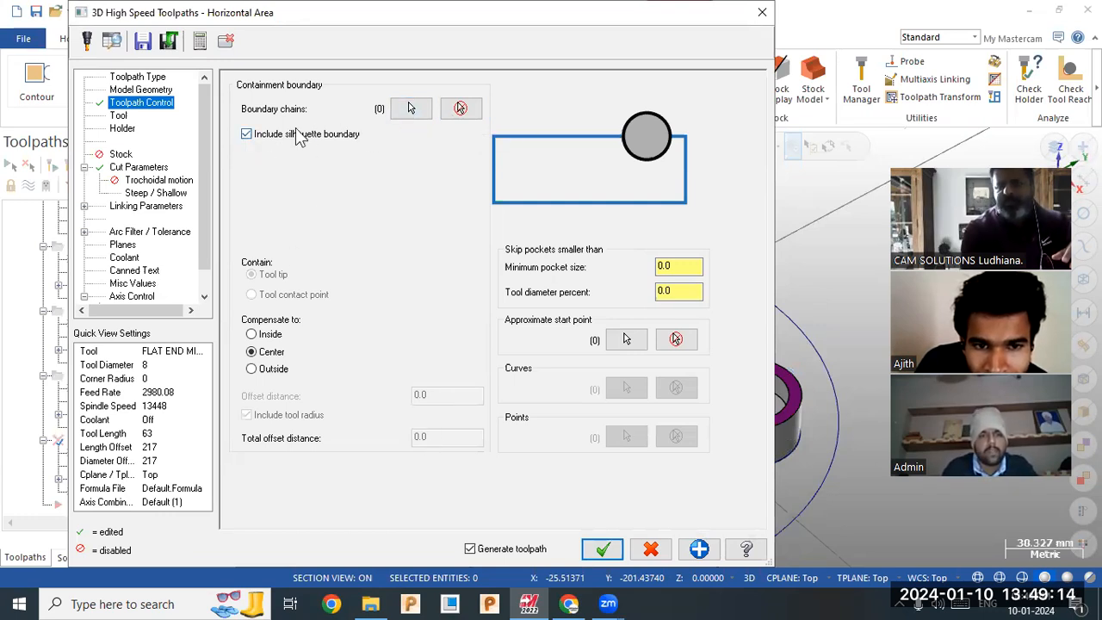
left_click(601, 549)
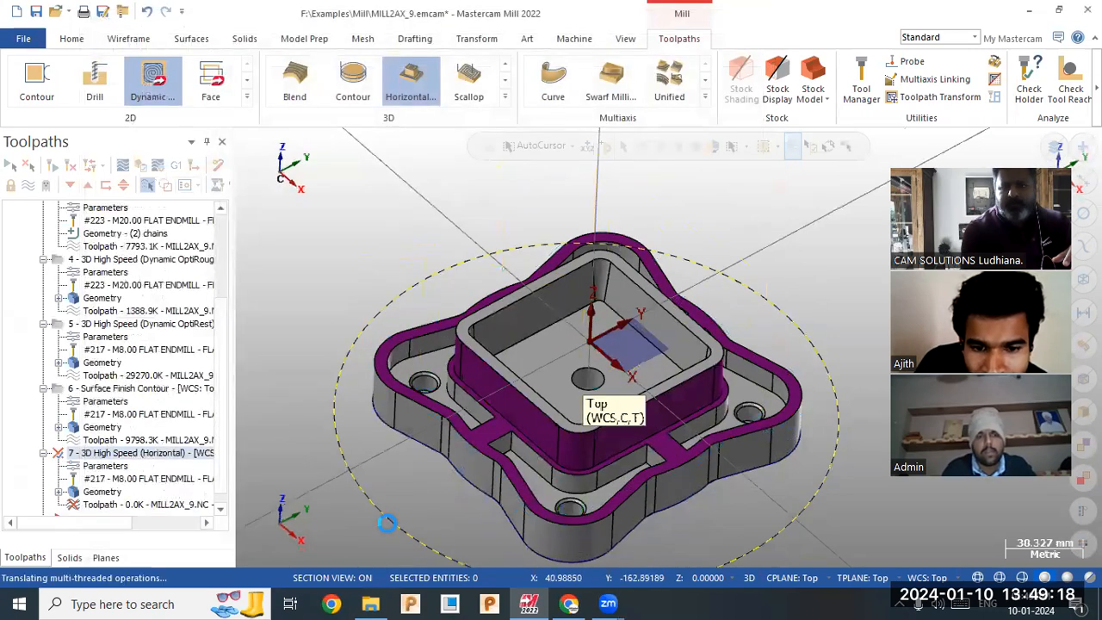
middle_click_drag(323, 487, 322, 428)
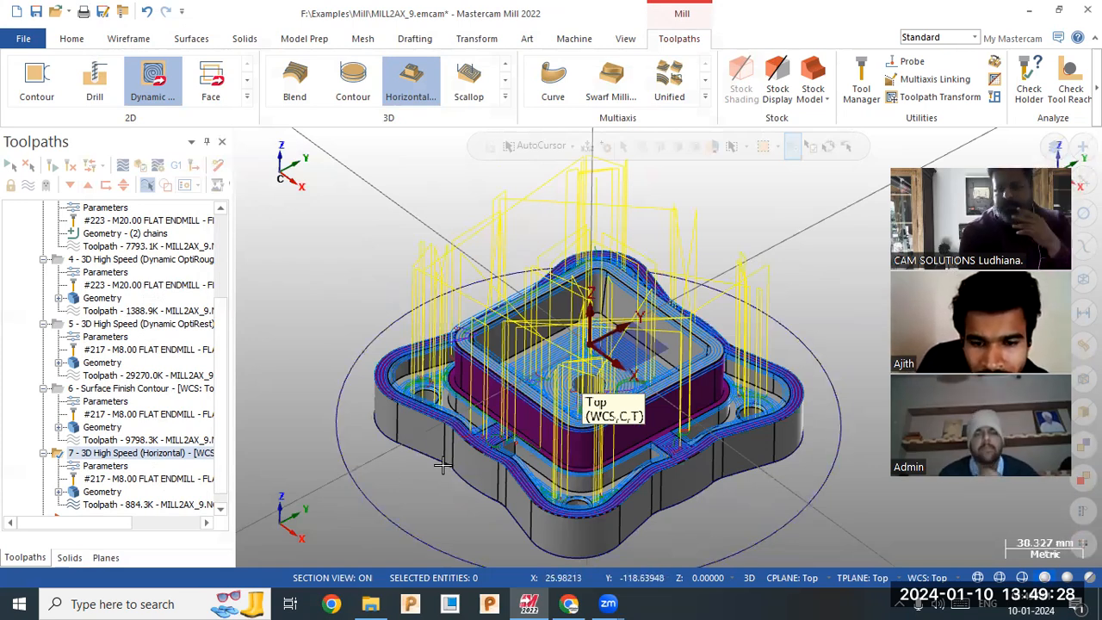
middle_click_drag(422, 433, 357, 448)
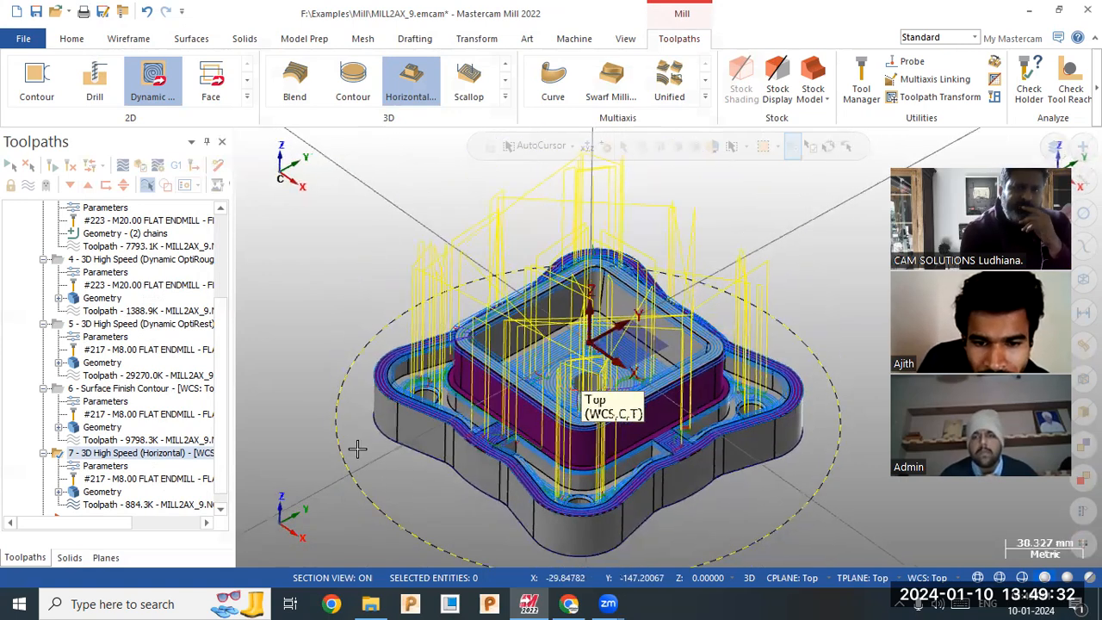
scroll(503, 453, "up", 2)
middle_click_drag(502, 450, 350, 394)
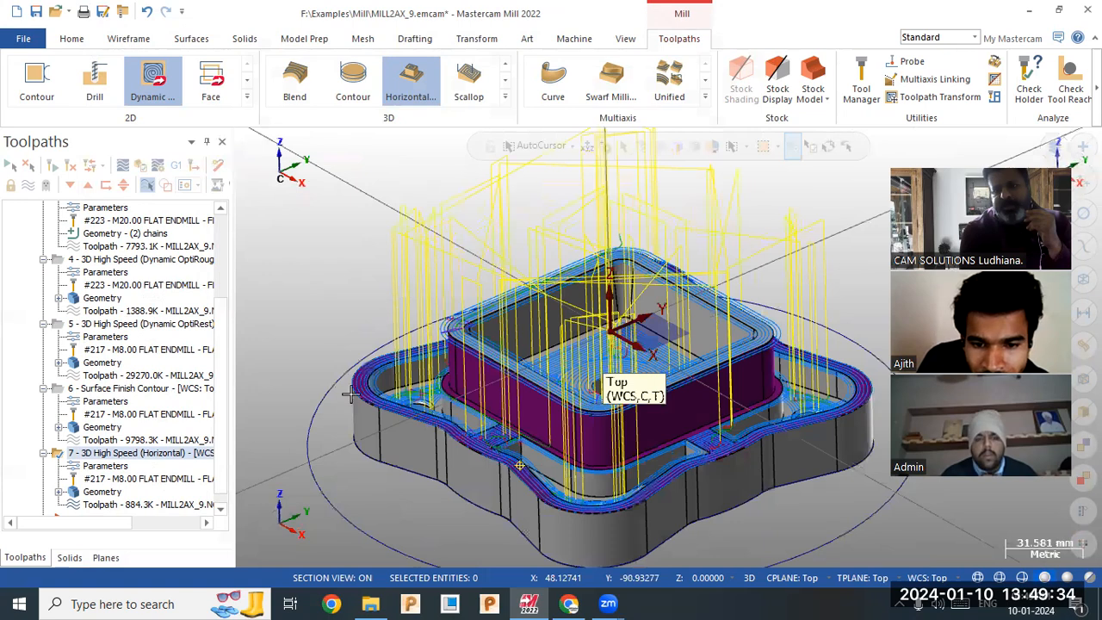
scroll(258, 376, "down", 2)
scroll(191, 312, "up", 1)
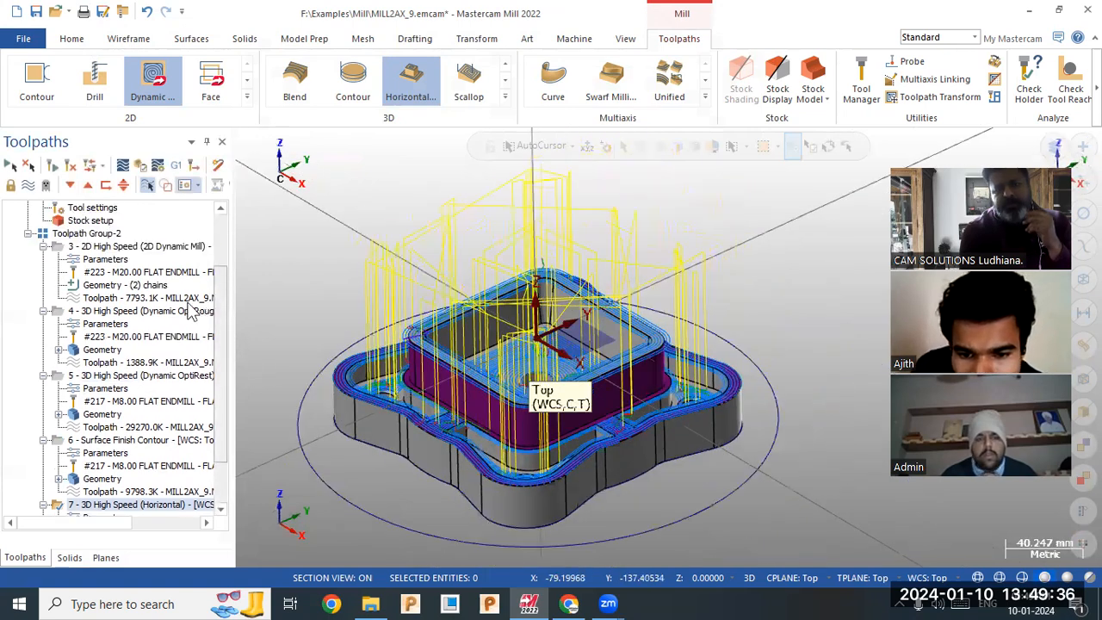
Verify all Toolpath Group-2 operations in the simulator, adjusting the playback speed close to the fastest setting.
left_click(99, 236)
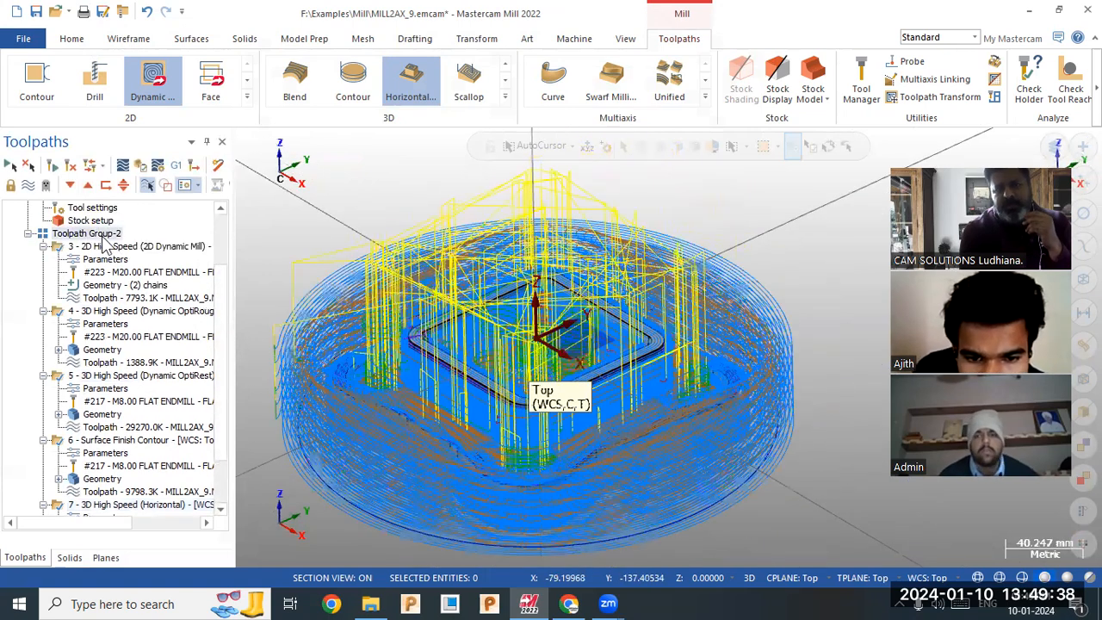
left_click(143, 169)
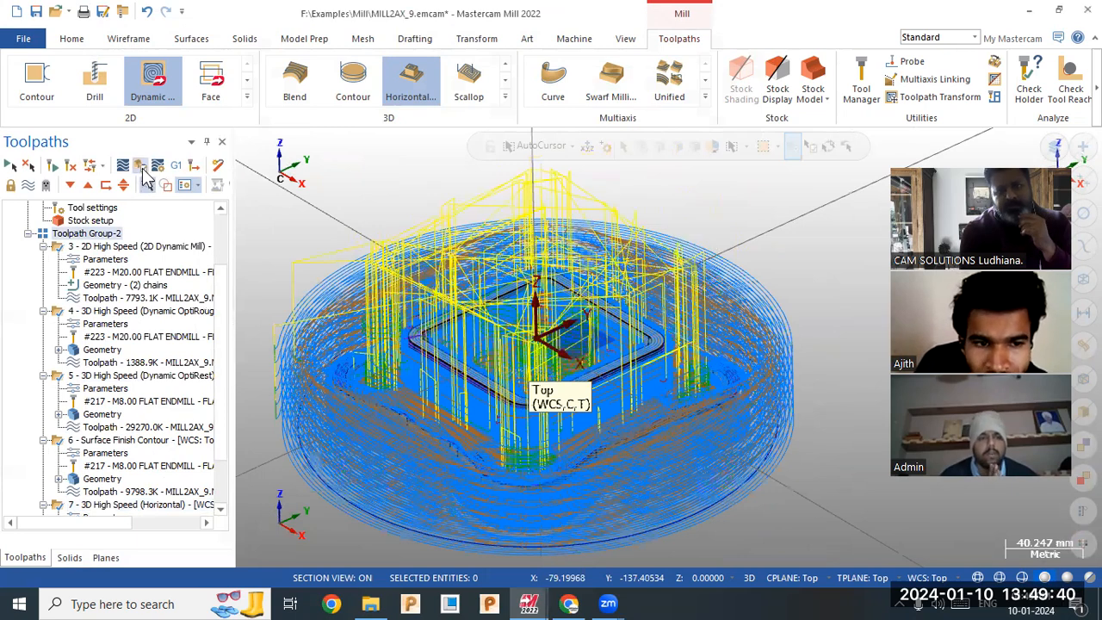
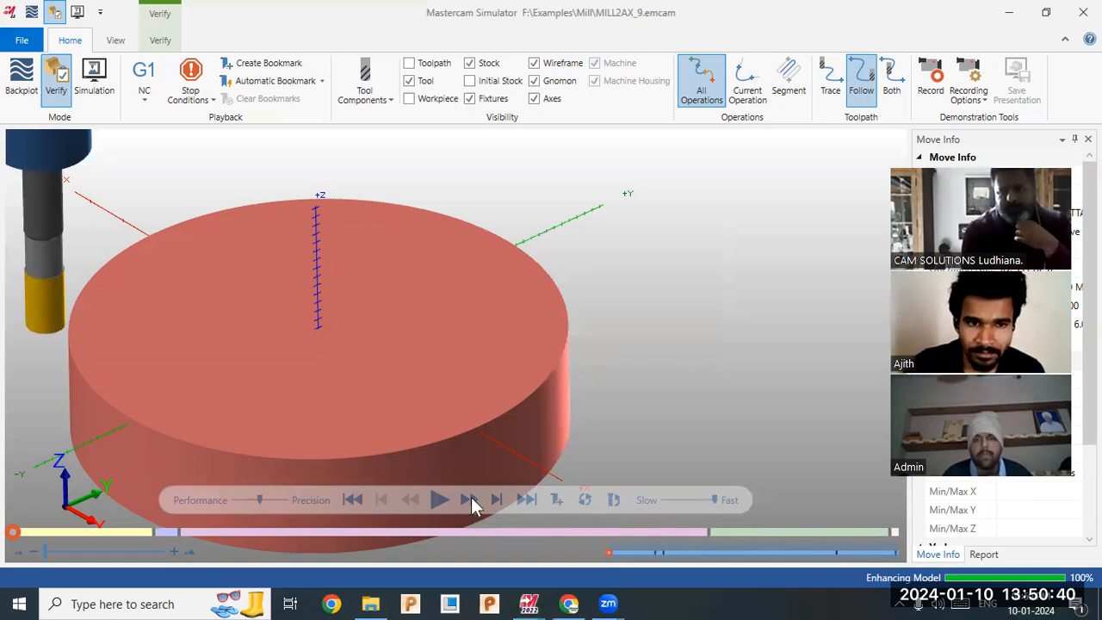
left_click(440, 500)
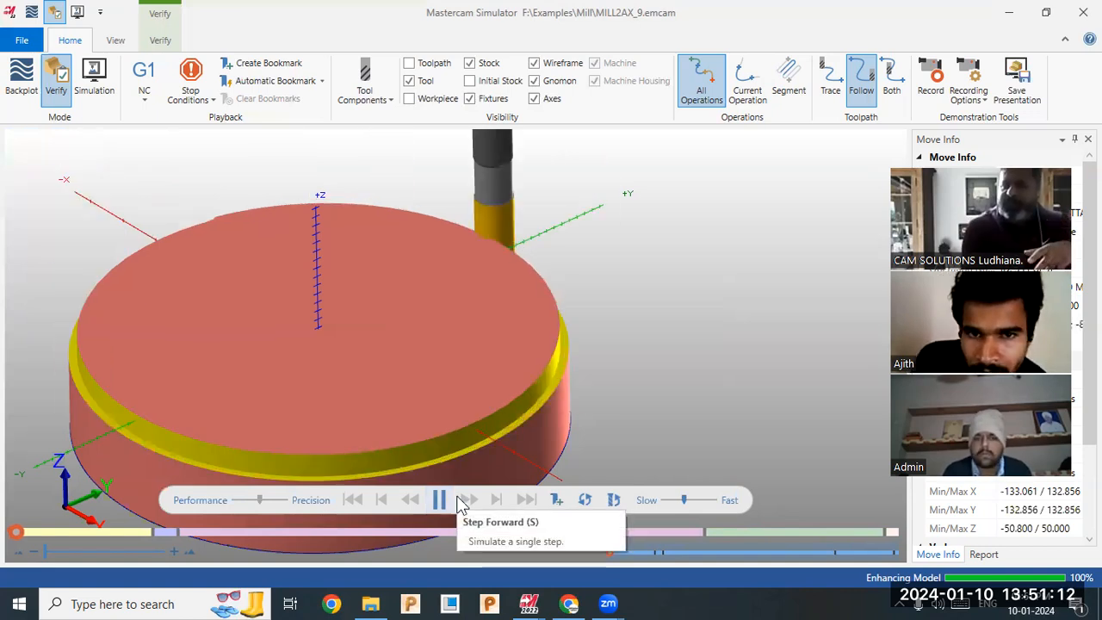
left_click(702, 500)
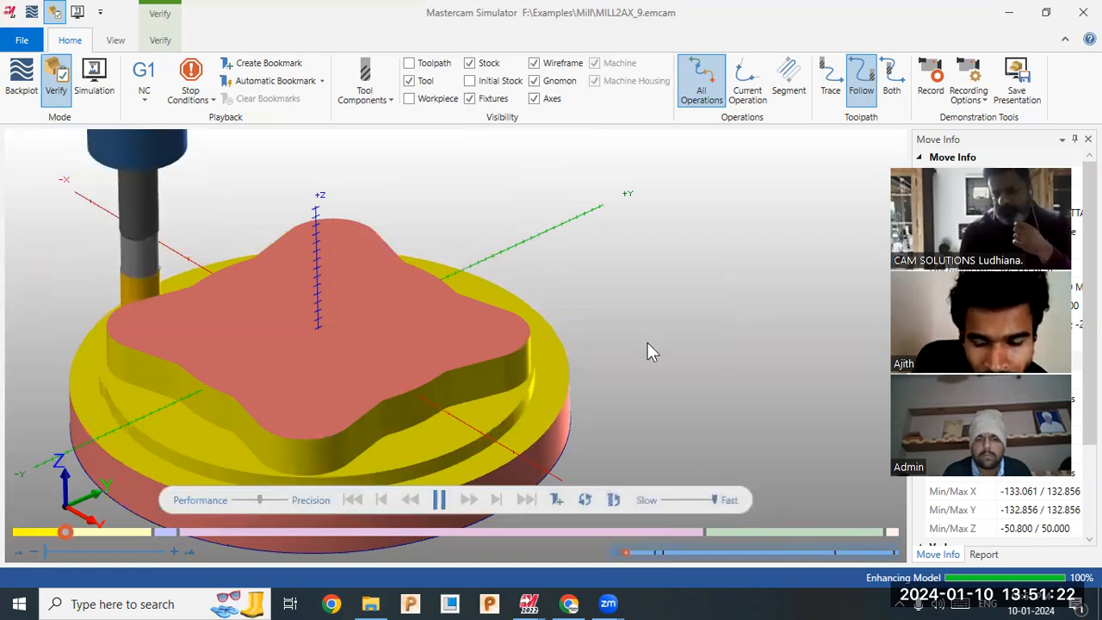
scroll(648, 351, "down", 2)
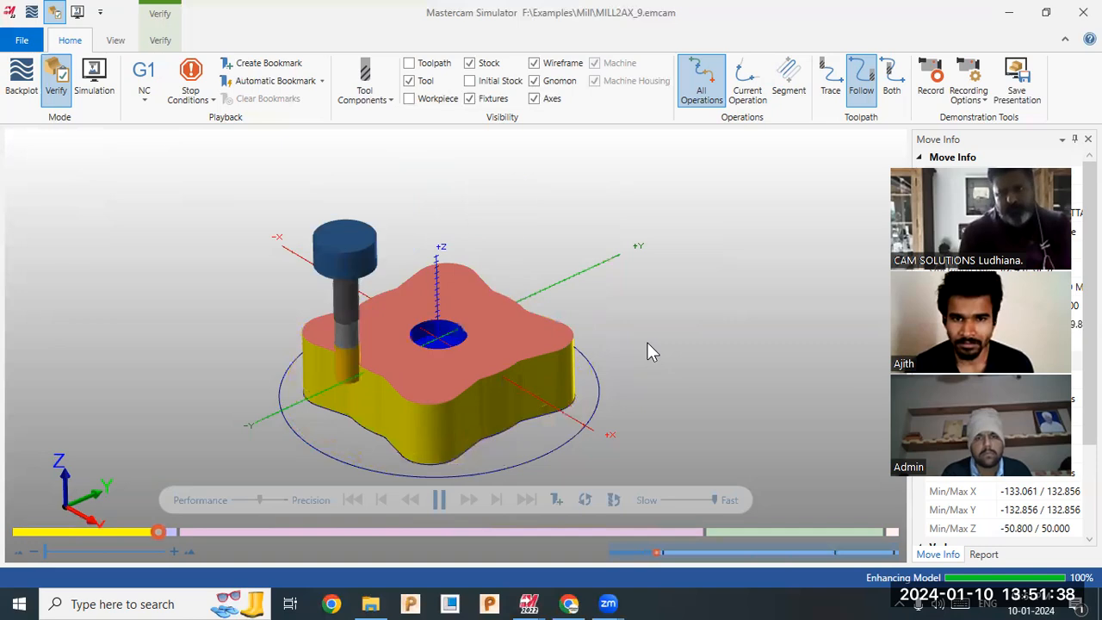
left_click(666, 498)
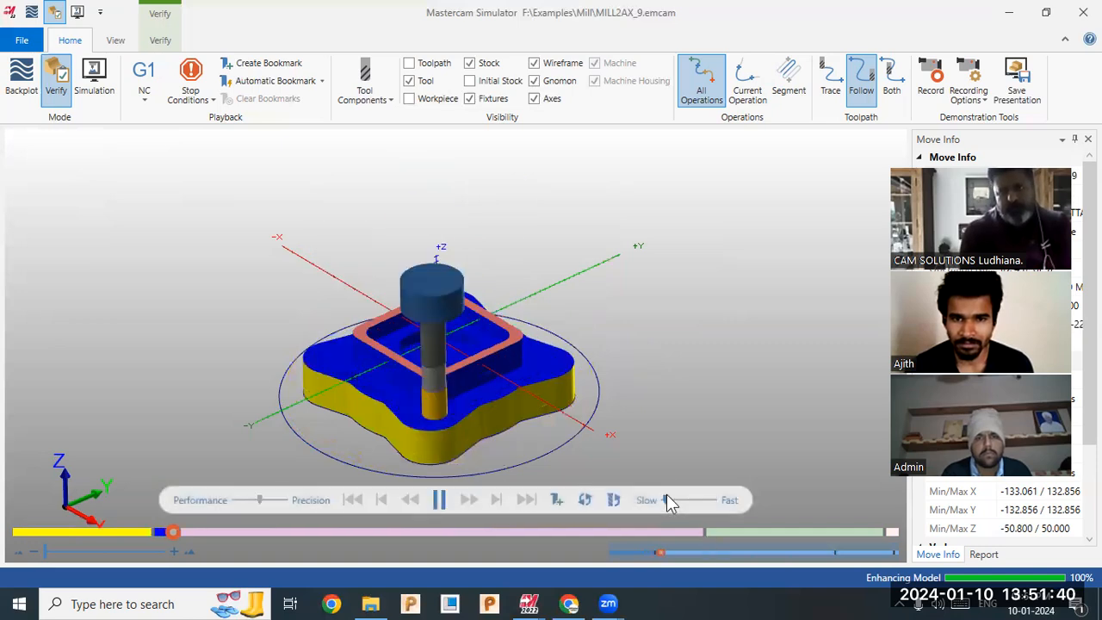
left_click_drag(670, 498, 718, 499)
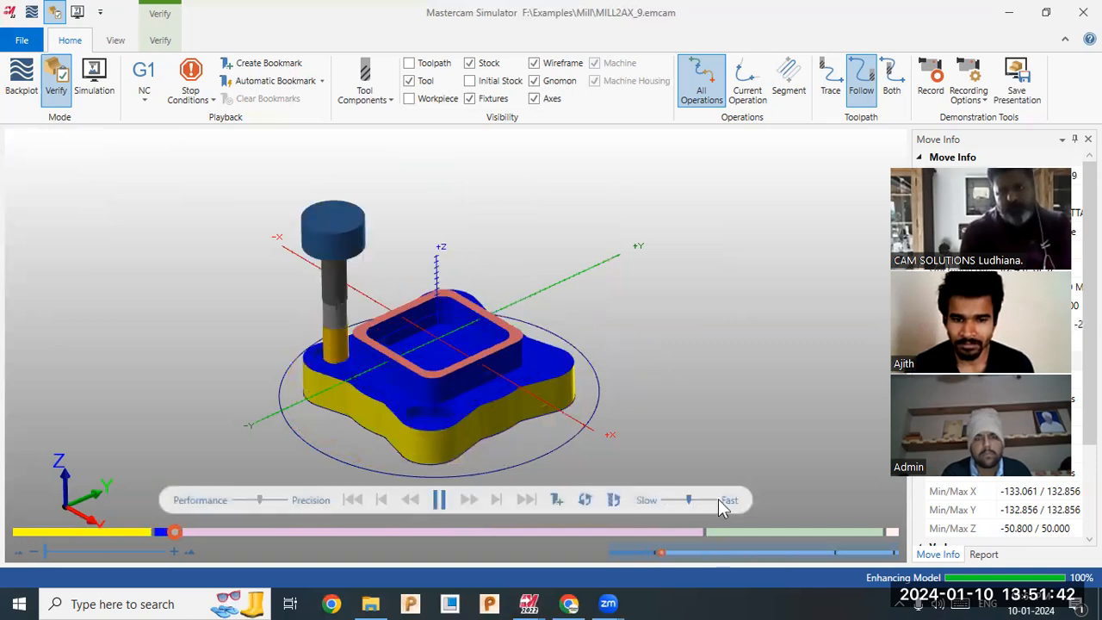
left_click(713, 500)
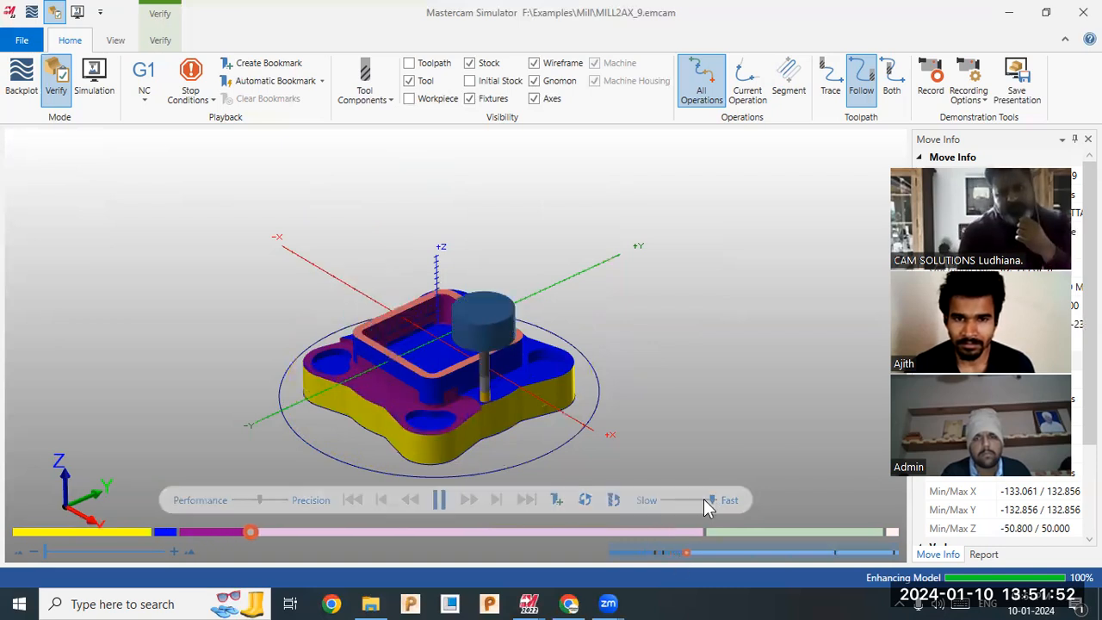
Restart the verification from the uncut stock, play it through to the end and examine the finished walls and floors.
left_click(438, 501)
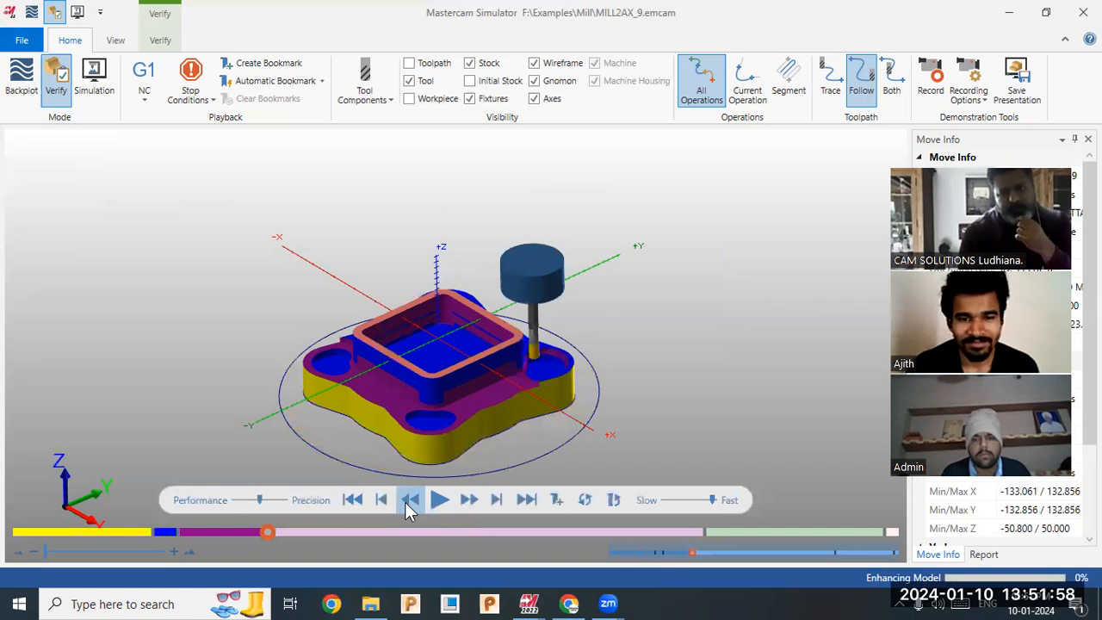
left_click(351, 506)
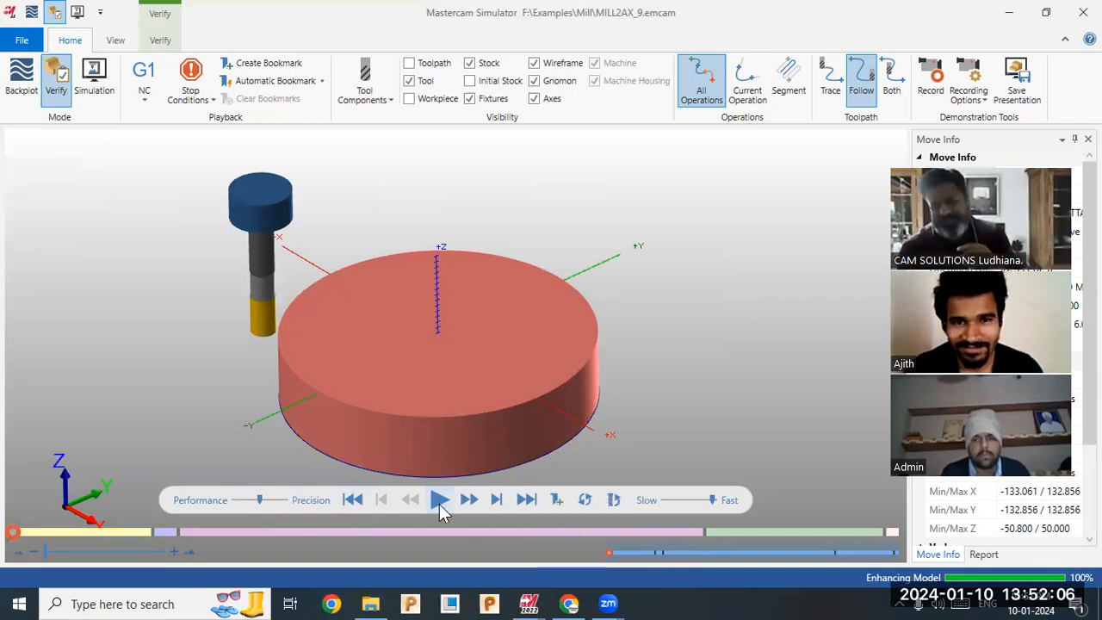
left_click(439, 500)
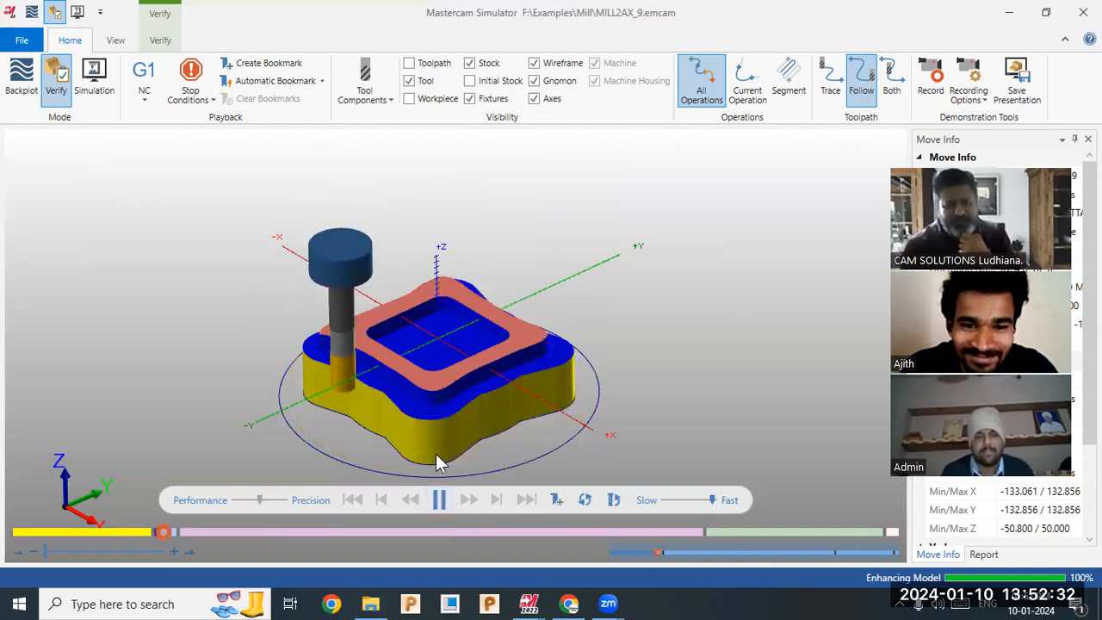
scroll(437, 458, "up", 2)
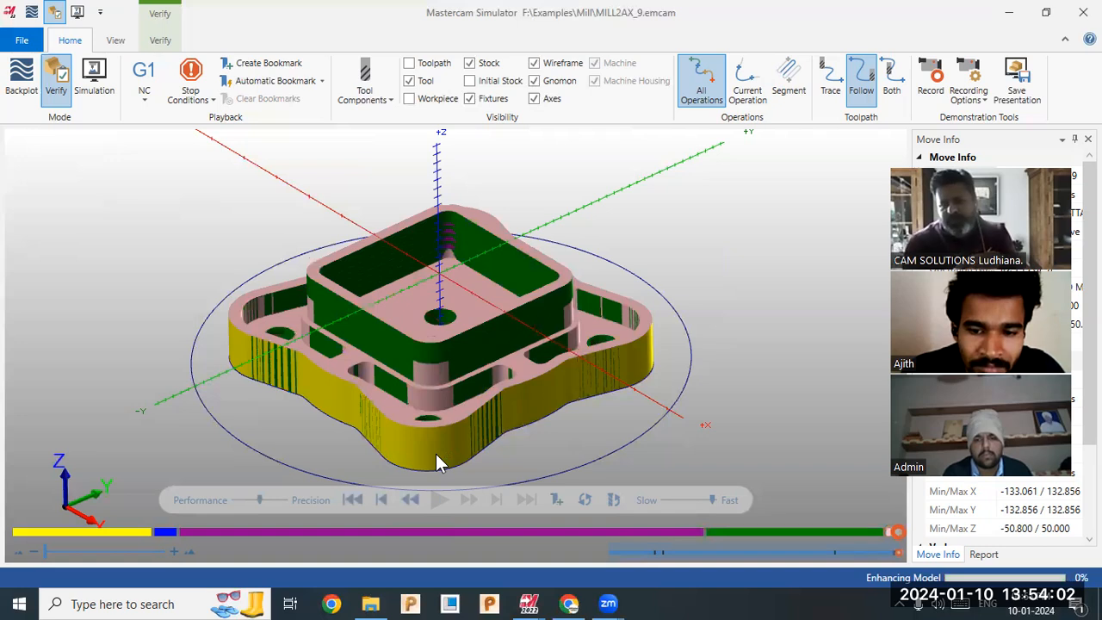
middle_click_drag(487, 376, 430, 302)
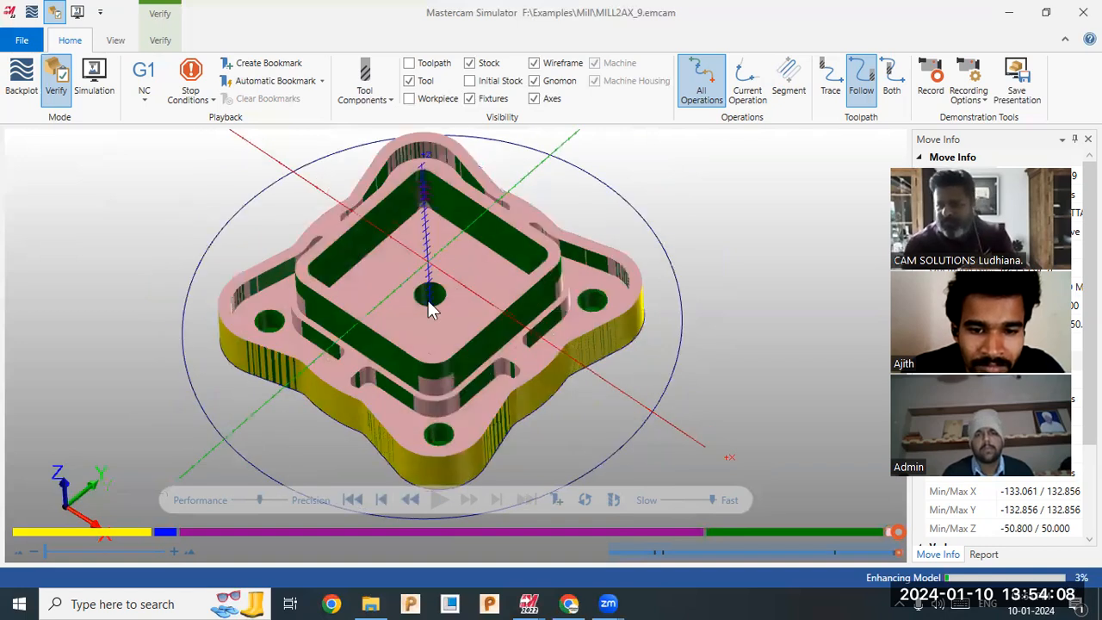
Examine the machined part's outer and inner walls from lower side angles, and close the simulator.
middle_click_drag(438, 290, 469, 317)
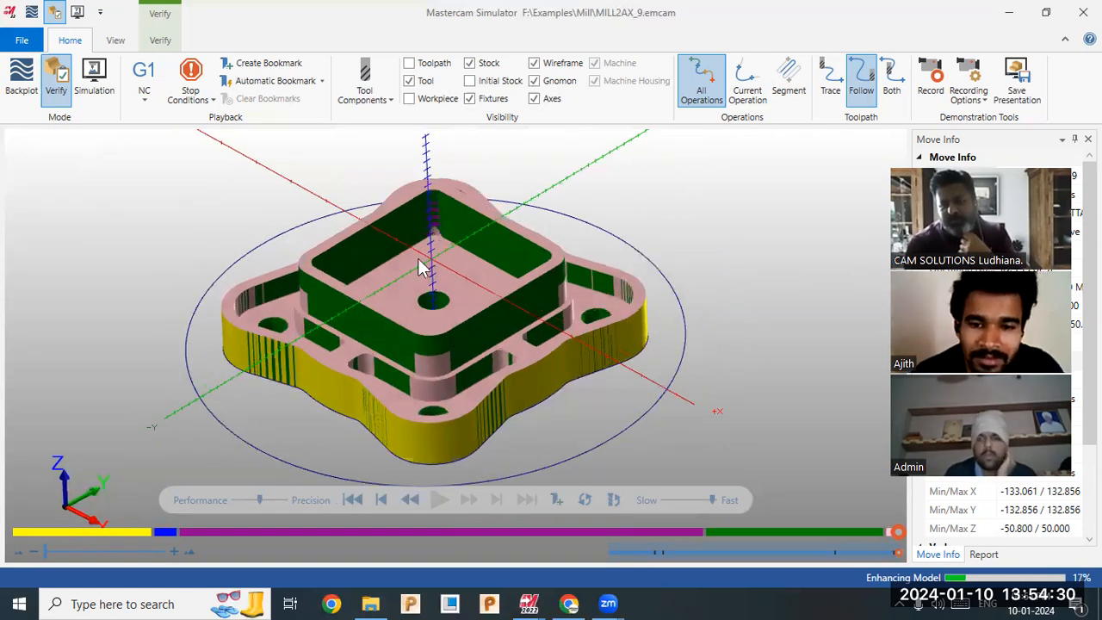
middle_click_drag(422, 246, 367, 253)
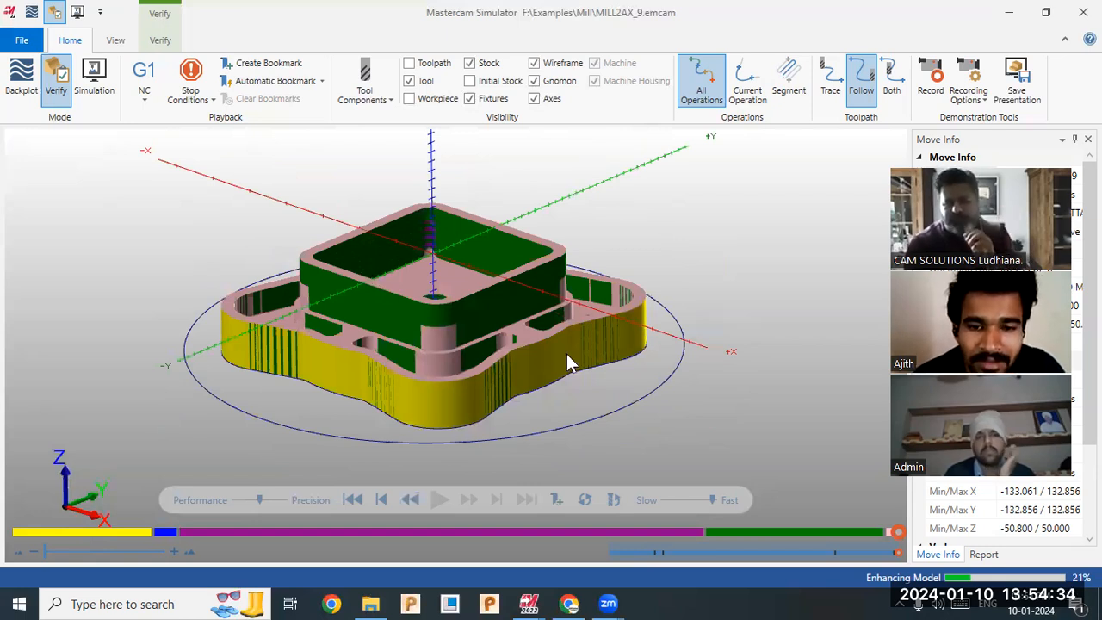
middle_click_drag(553, 296, 557, 341)
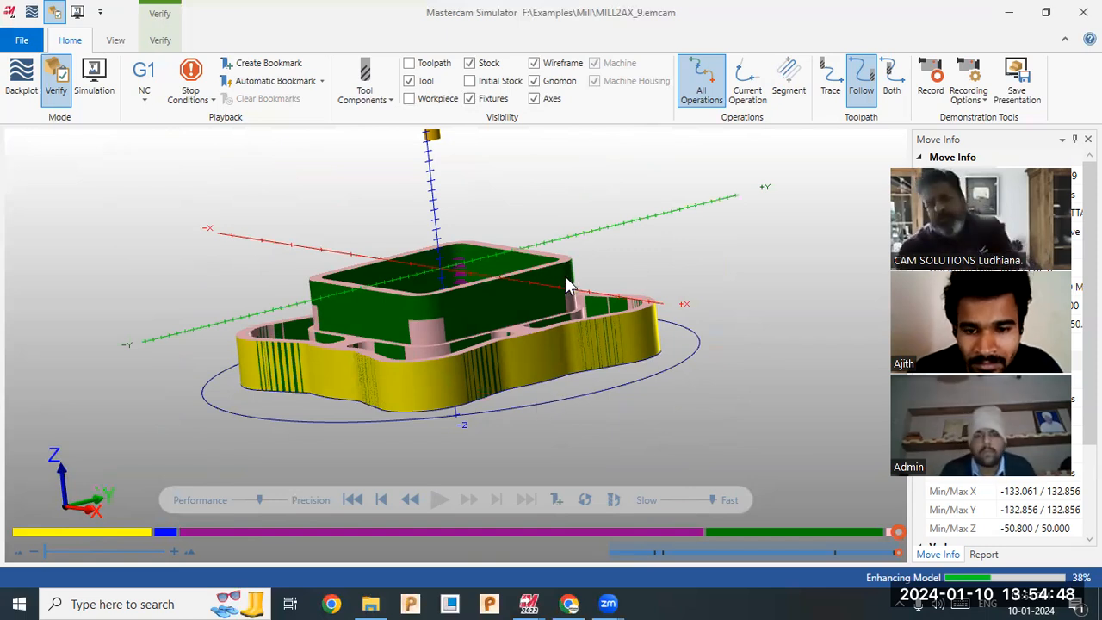
left_click(1083, 12)
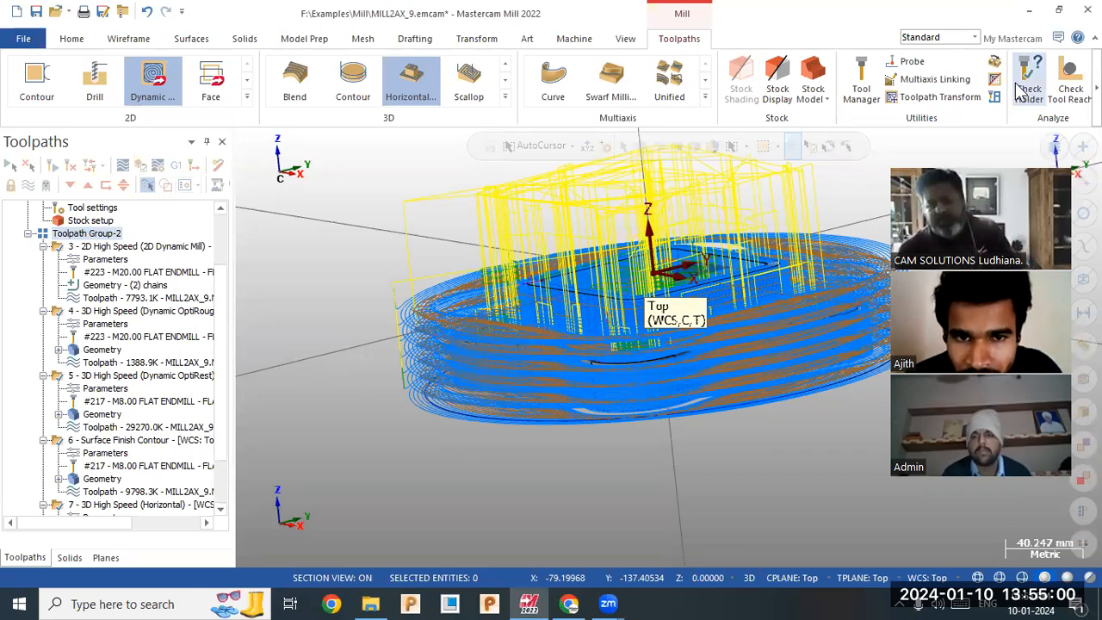
Review the toolpaths of operations 3 to 7 one by one in isometric view, and reselect the whole Toolpath Group-2.
scroll(369, 287, "down", 1)
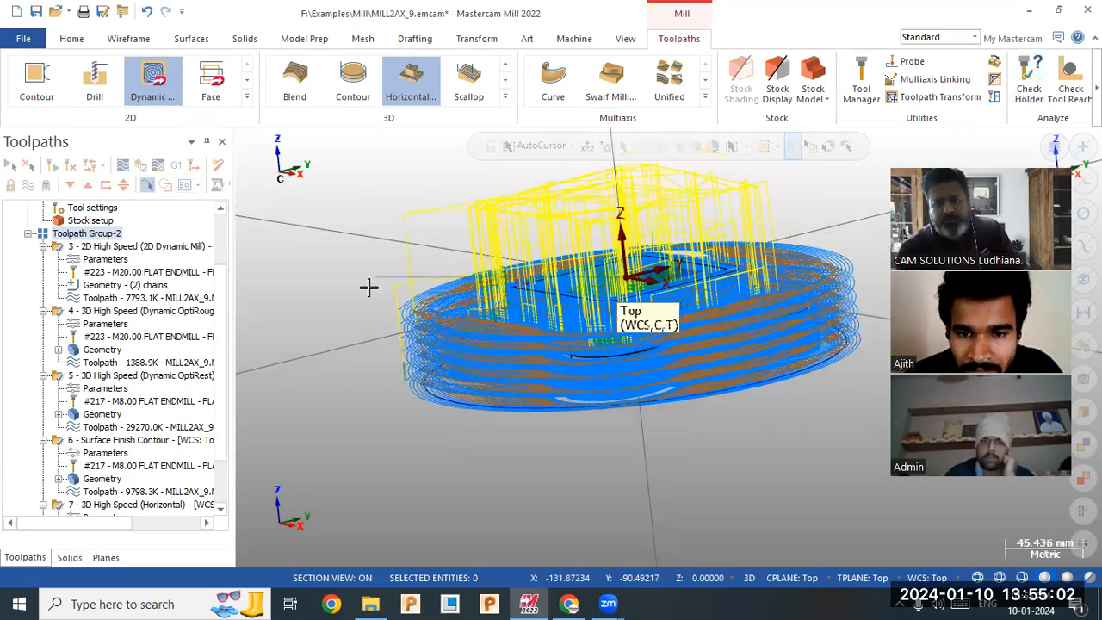
right_click(394, 421)
left_click(405, 425)
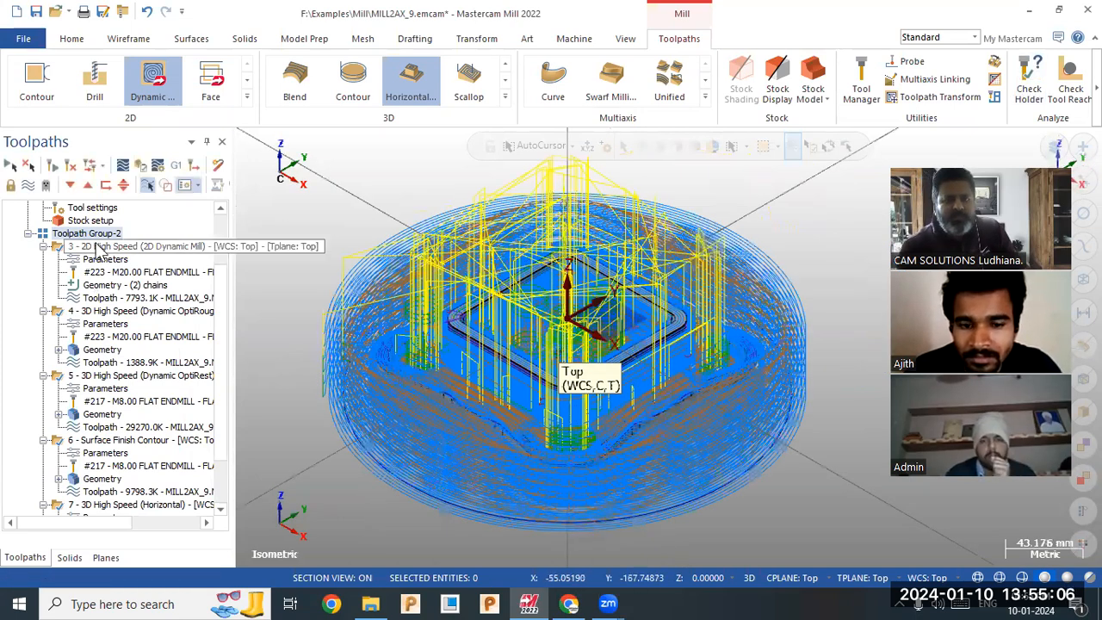
left_click(138, 246)
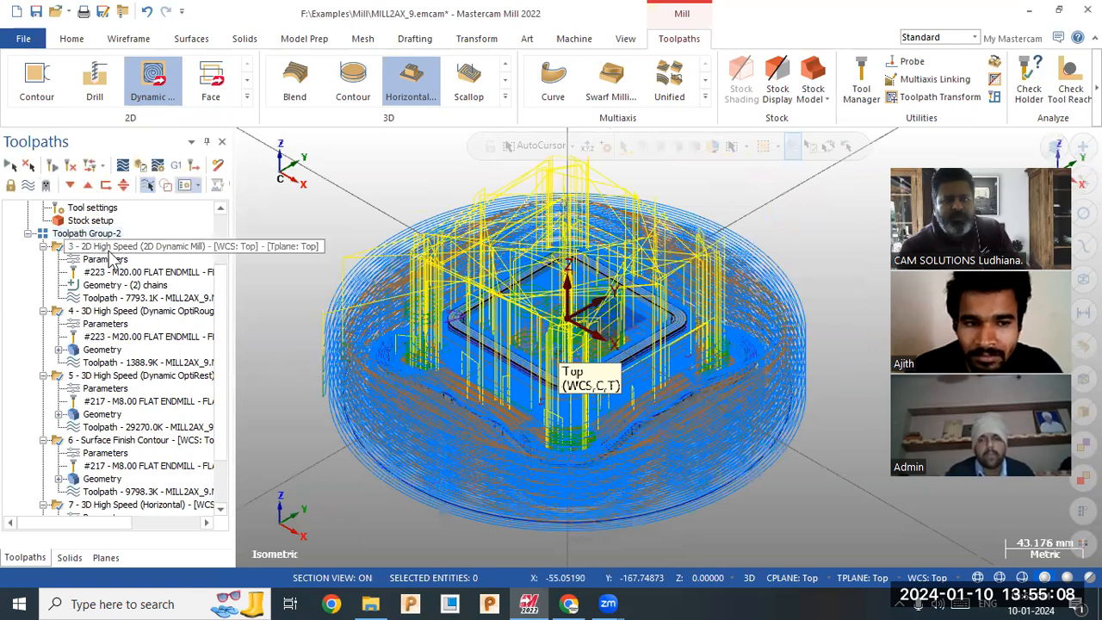
left_click(129, 311)
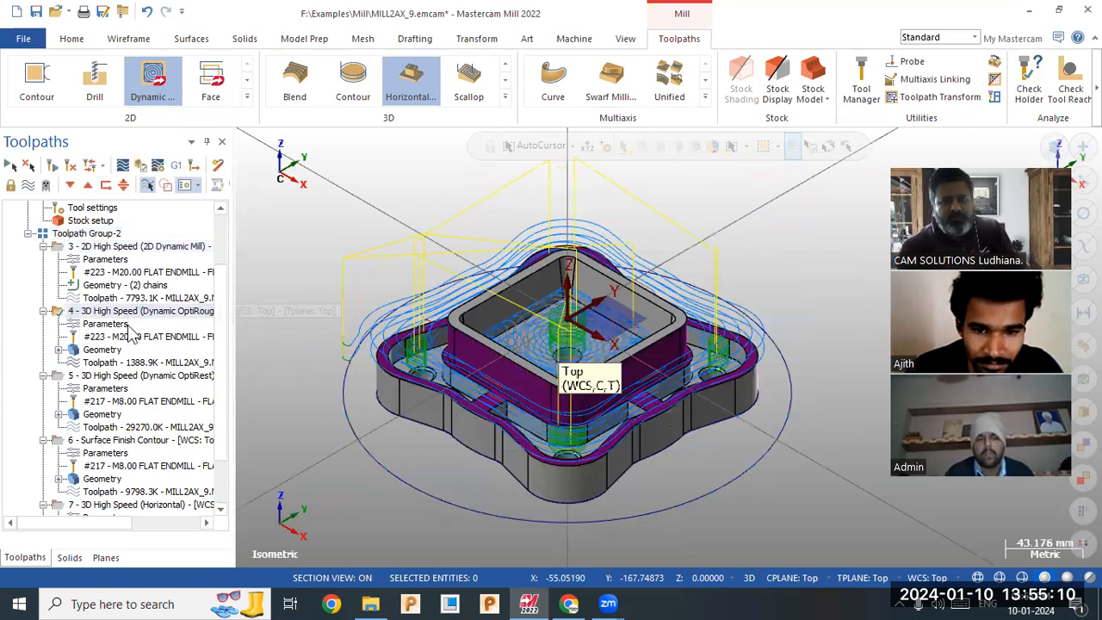
left_click(130, 376)
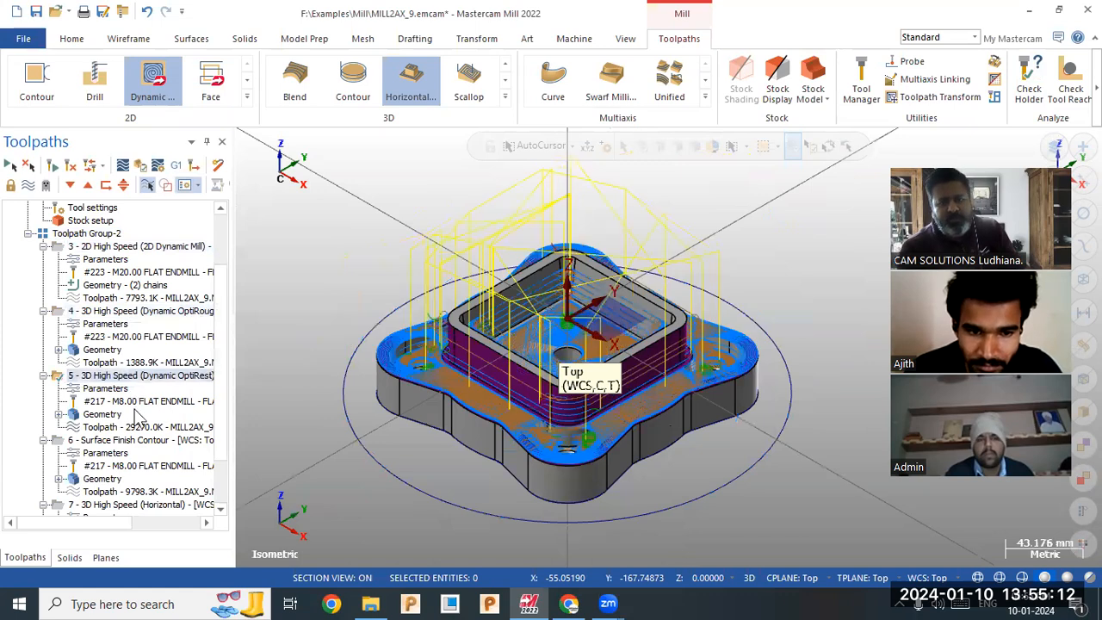
left_click(134, 439)
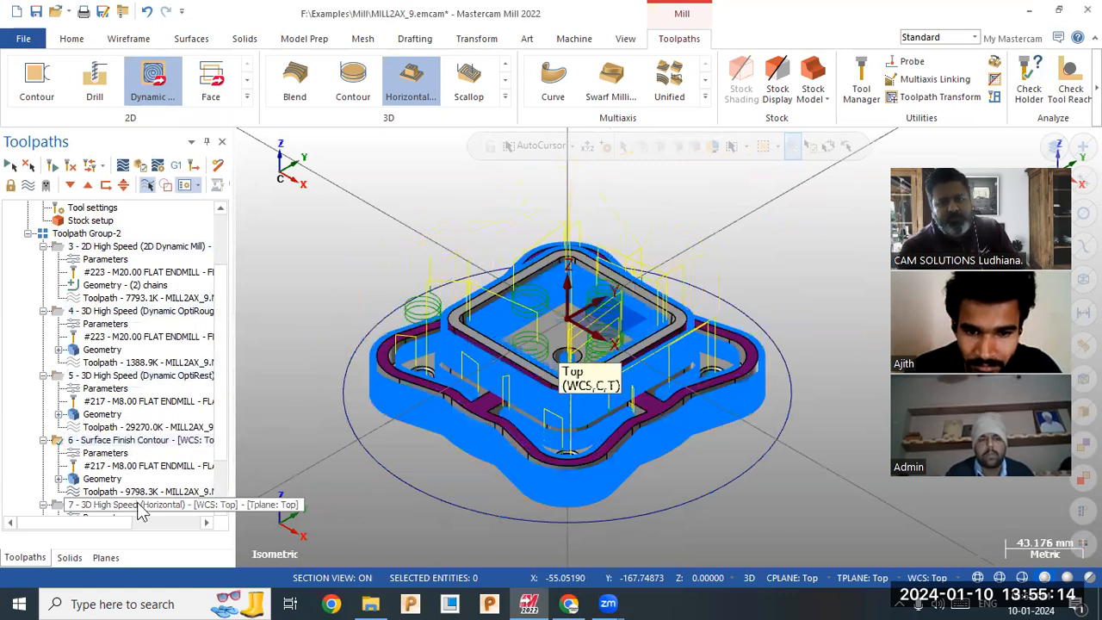
left_click(138, 505)
left_click(107, 235)
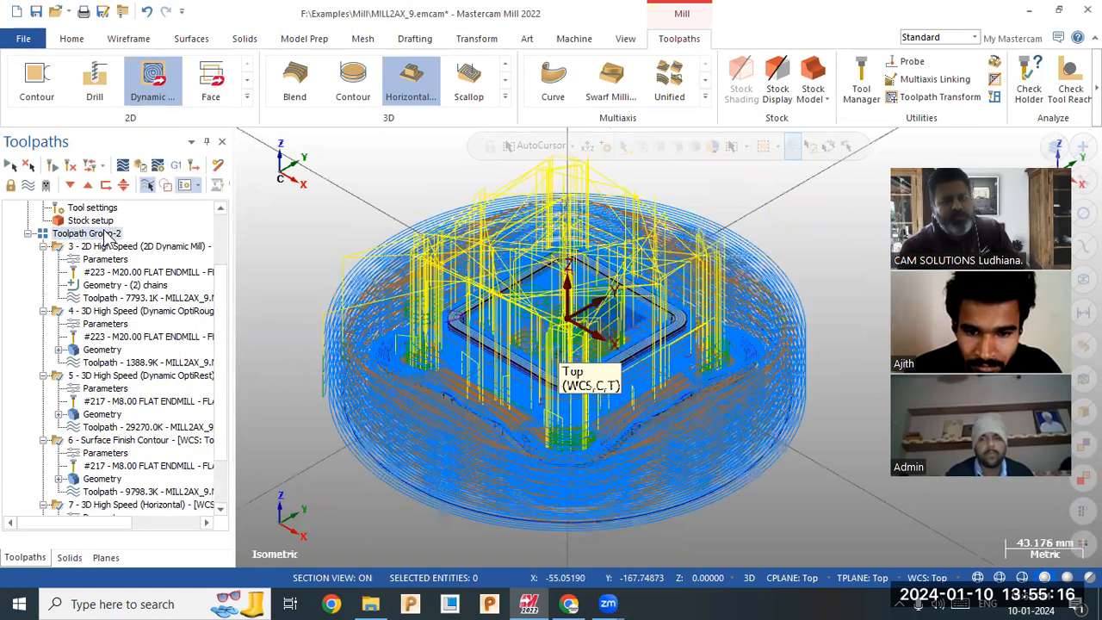